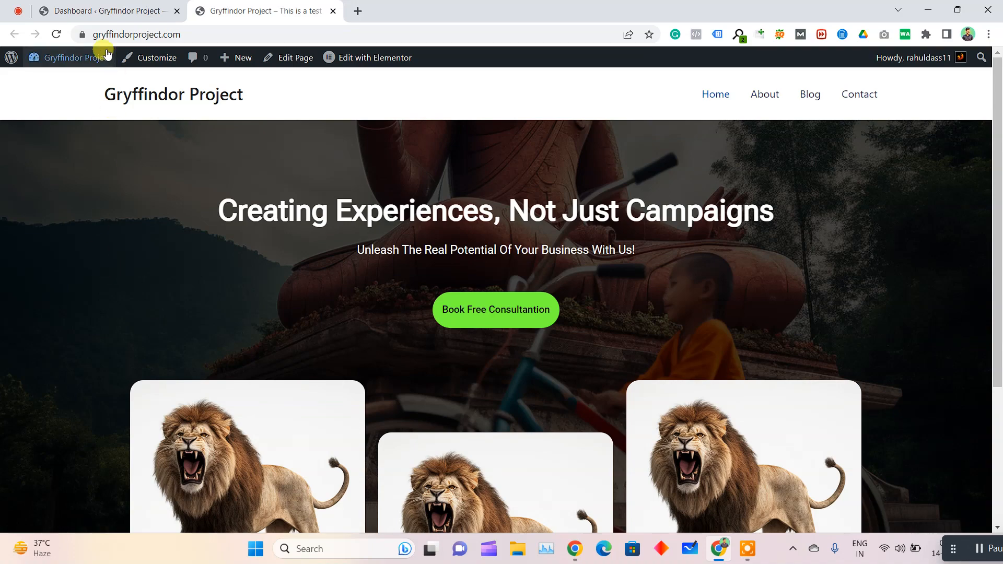
Go to the page for adding new plugins in the site's admin dashboard and search for "starter template"
{"action": "left_click", "coordinate": [123, 9]}
{"action": "mouse_move", "coordinate": [36, 312]}
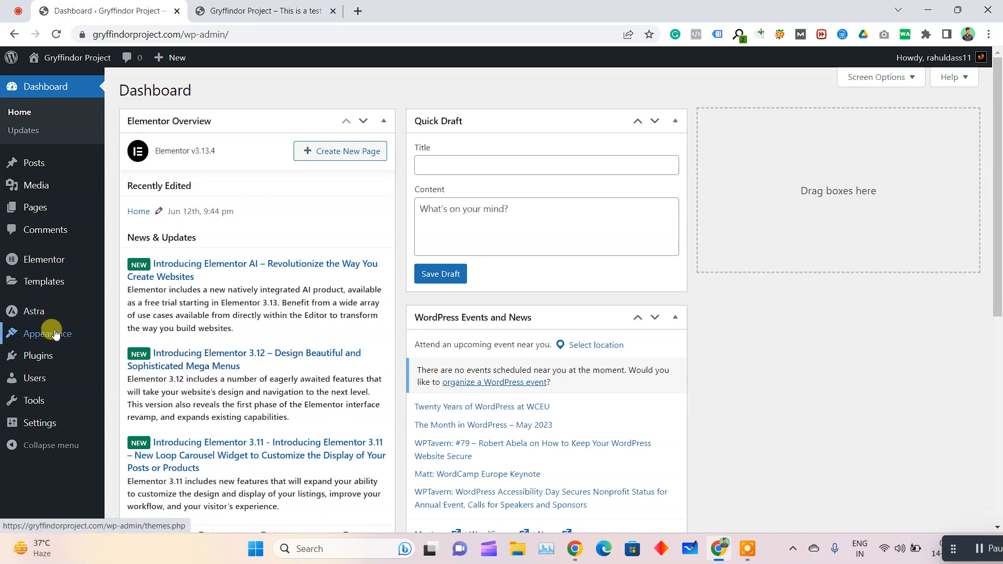
{"action": "mouse_move", "coordinate": [50, 360]}
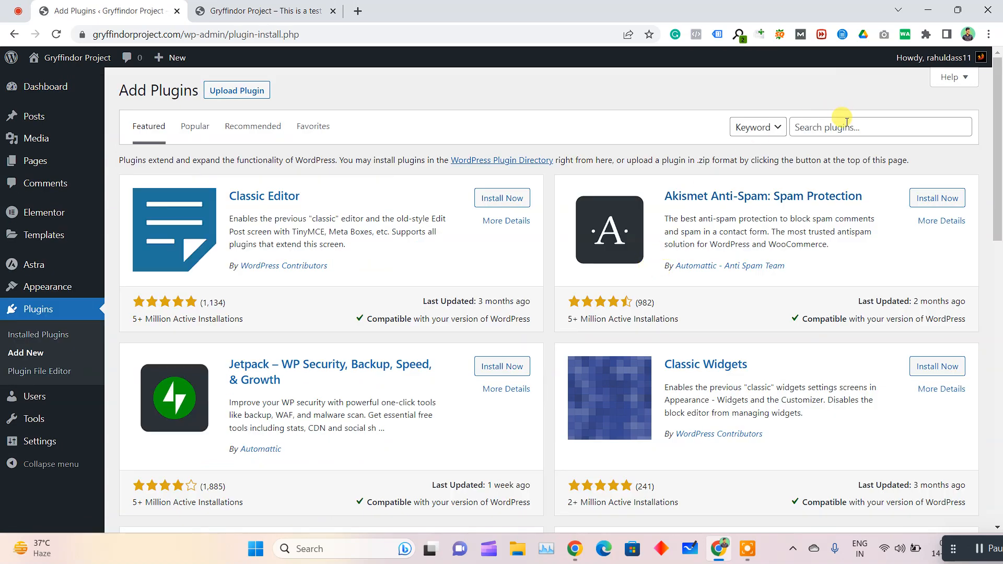
{"action": "left_click", "coordinate": [846, 124]}
{"action": "type", "text": "starter "}
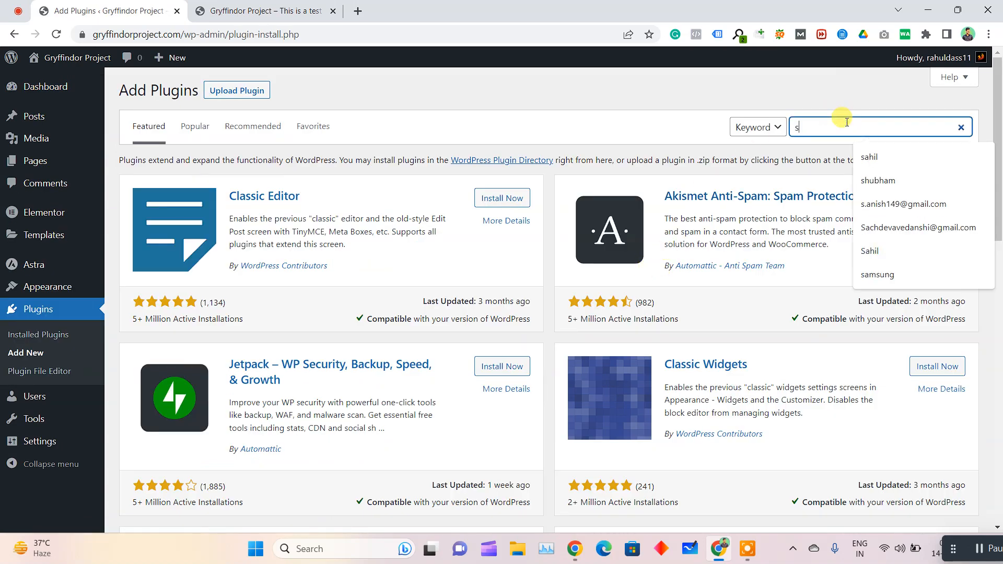
{"action": "type", "text": "template"}
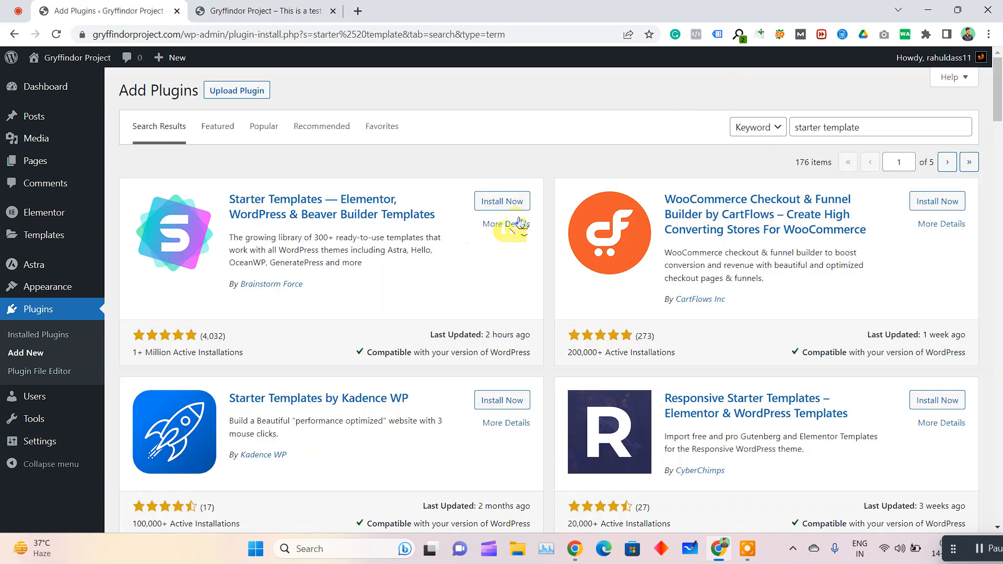
Install and activate the Starter Templates plugin by Brainstorm Force
{"action": "left_click", "coordinate": [510, 209]}
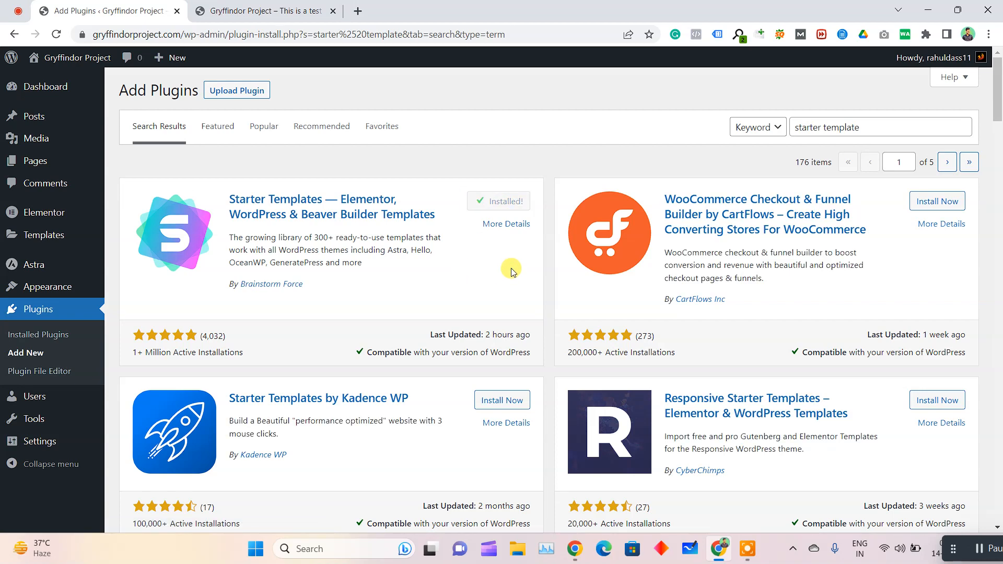
{"action": "left_click", "coordinate": [516, 205]}
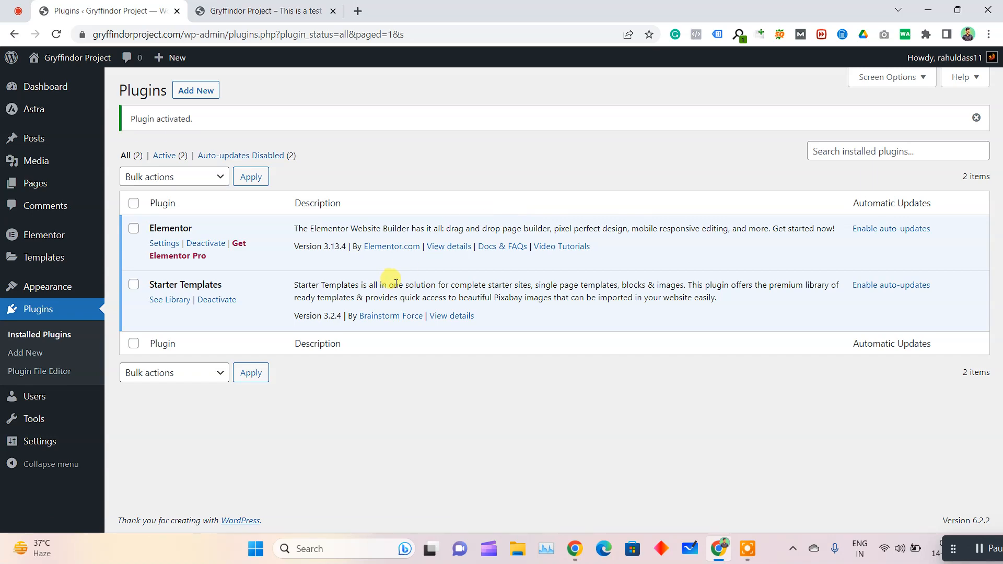
Open the template library of the Starter Templates plugin from the installed plugins list
{"action": "left_click_drag", "start_coordinate": [147, 284], "coordinate": [232, 289]}
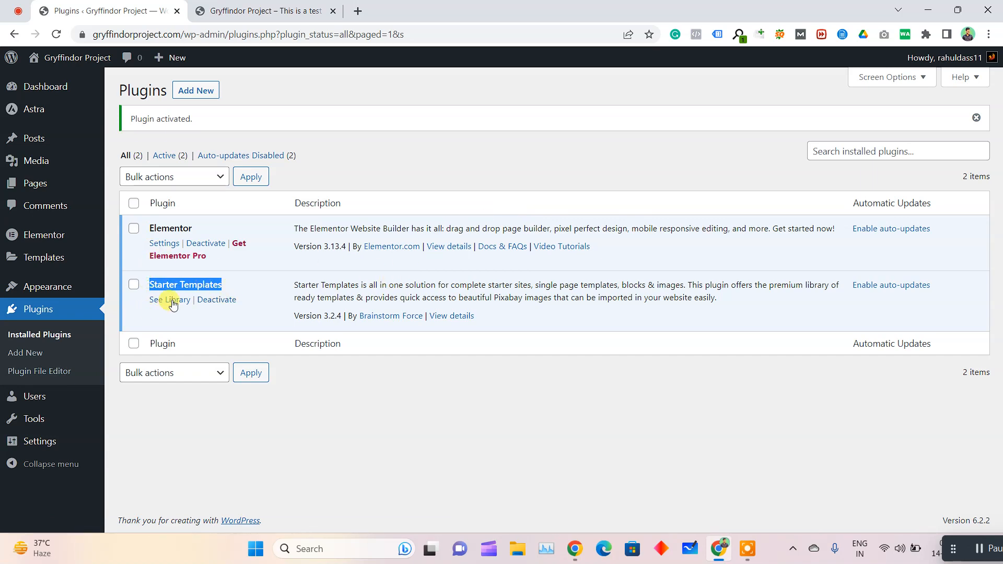
{"action": "scroll", "coordinate": [168, 300], "scroll_direction": "up", "scroll_amount": 5}
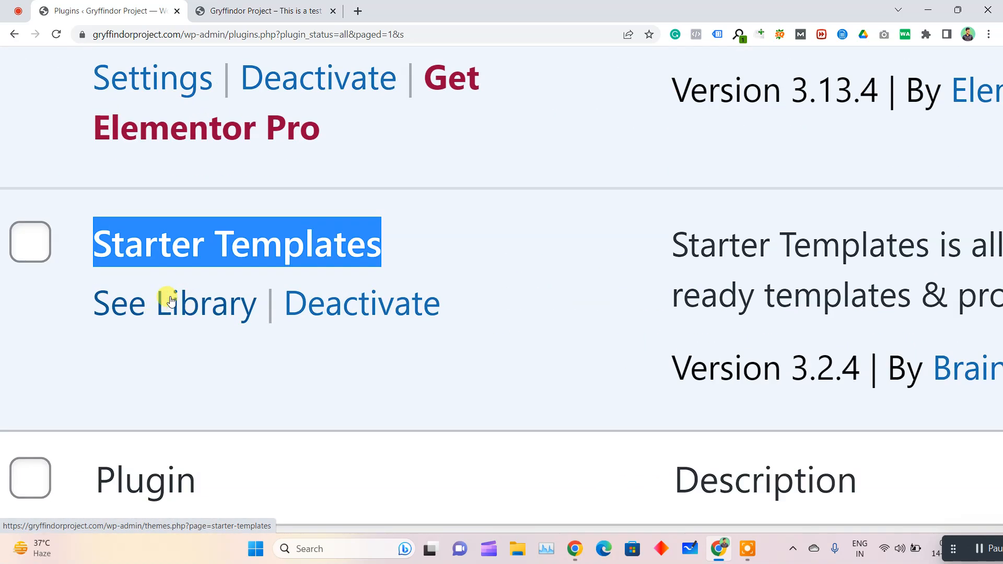
{"action": "scroll", "coordinate": [177, 309], "scroll_direction": "down", "scroll_amount": 5}
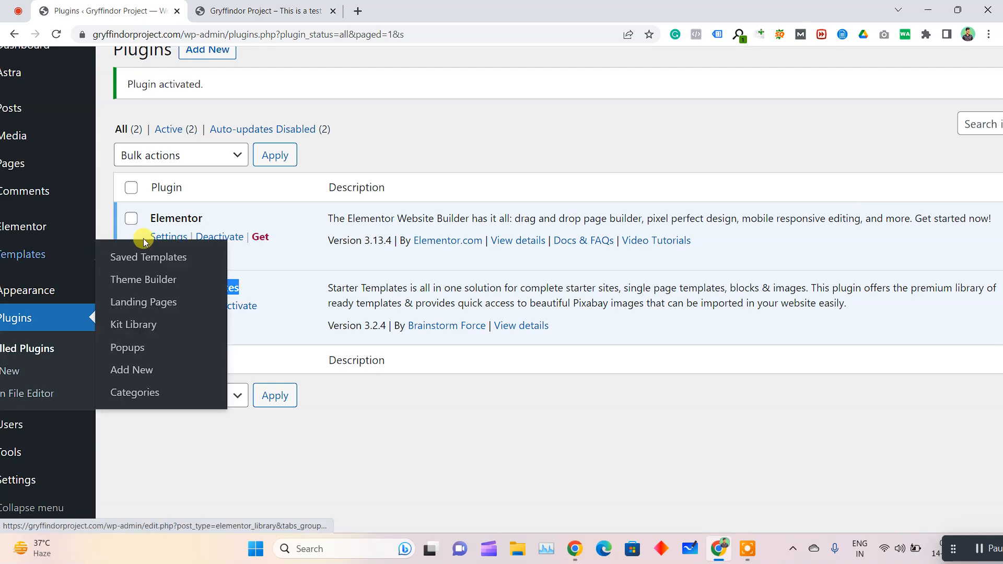
{"action": "scroll", "coordinate": [359, 131], "scroll_direction": "down", "scroll_amount": 2}
{"action": "left_click", "coordinate": [423, 151]}
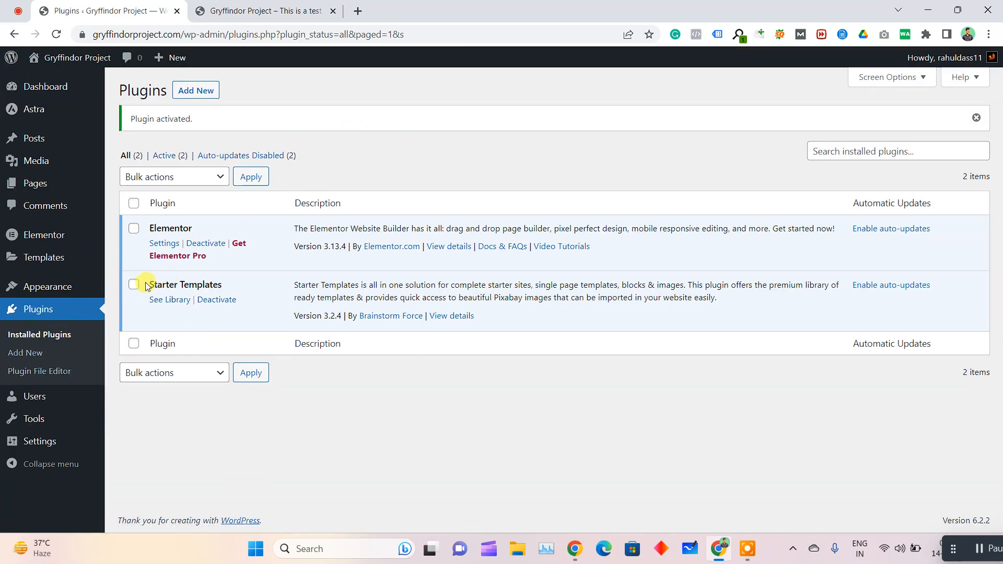
{"action": "left_click_drag", "start_coordinate": [146, 286], "coordinate": [253, 302]}
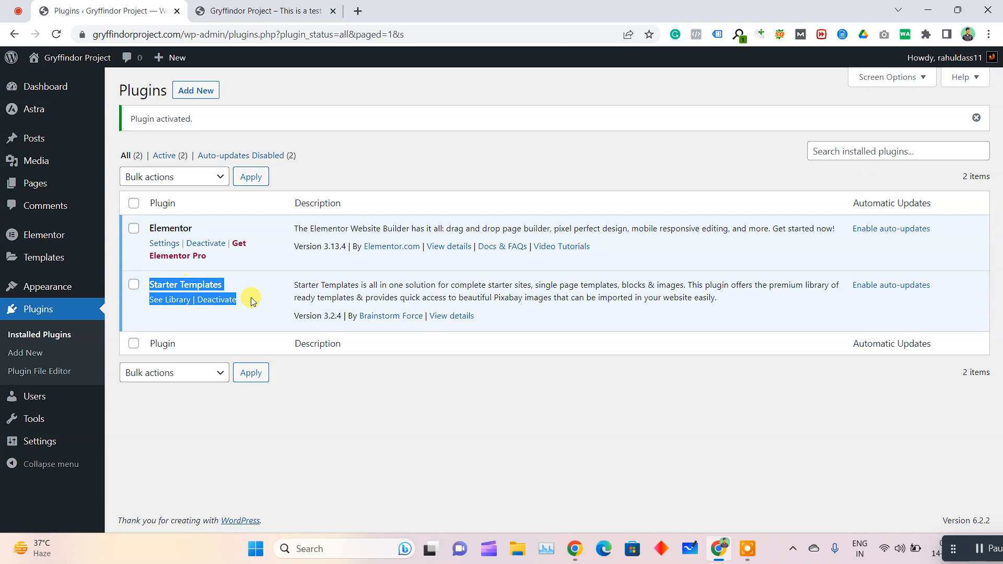
{"action": "left_click", "coordinate": [165, 320]}
{"action": "left_click", "coordinate": [170, 301]}
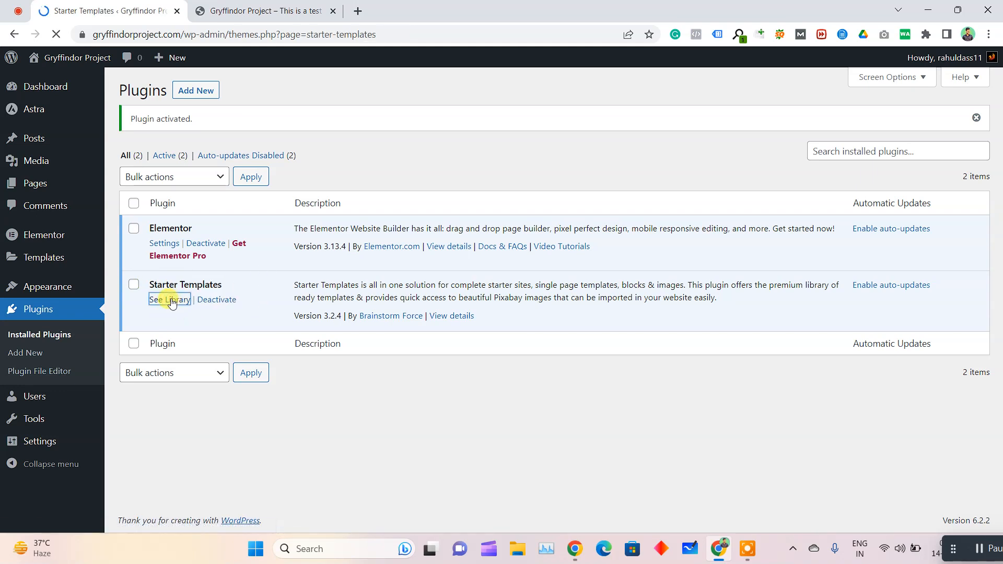
Start building the website with Starter Templates and choose Elementor as the page builder
{"action": "scroll", "coordinate": [470, 335], "scroll_direction": "down", "scroll_amount": 2}
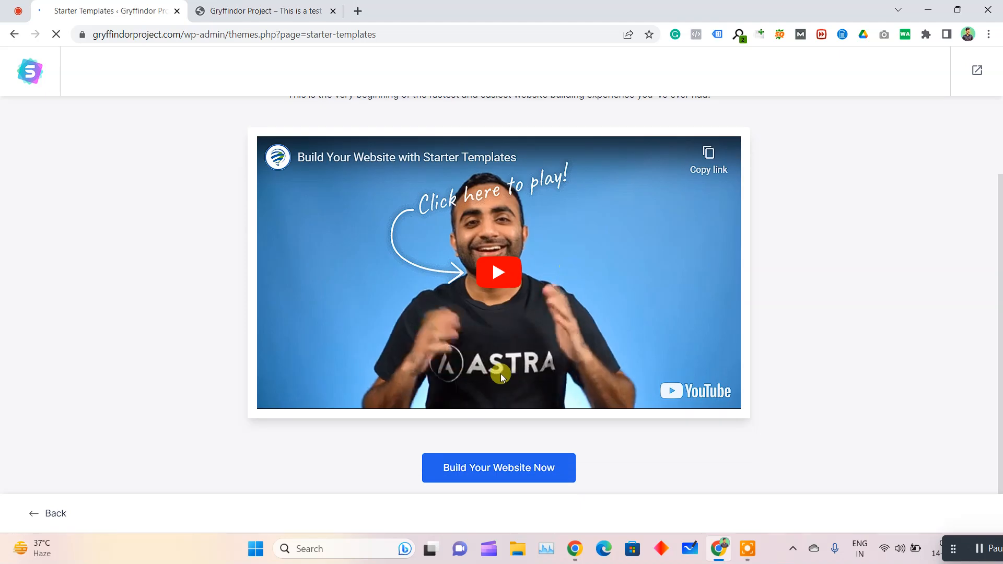
{"action": "left_click", "coordinate": [513, 470]}
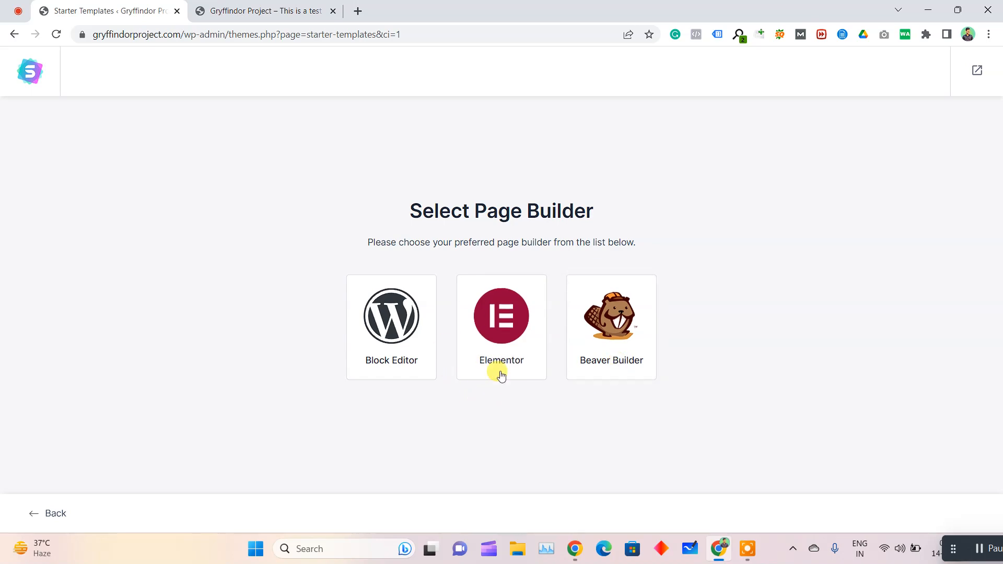
{"action": "left_click", "coordinate": [502, 332]}
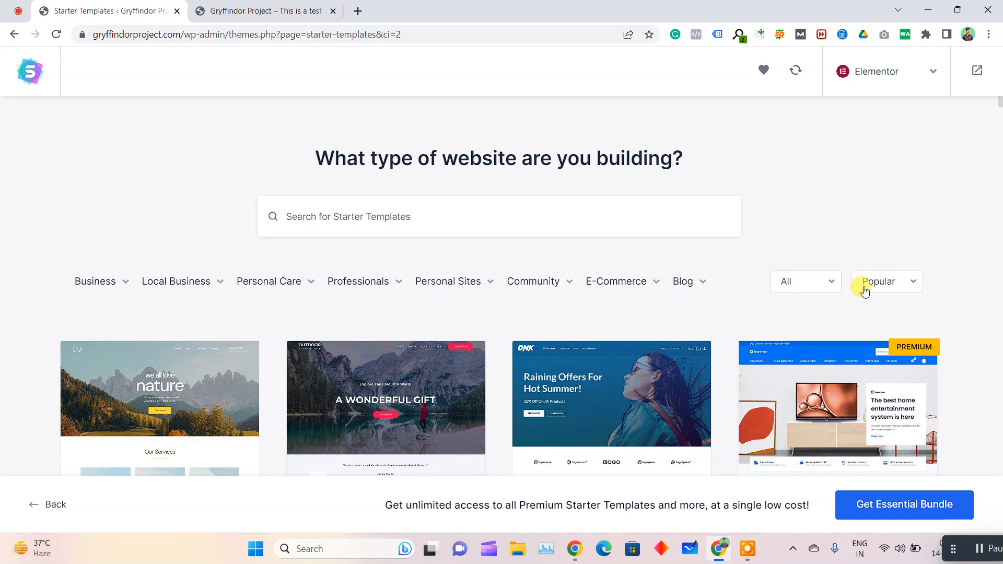
Examine the template library's sorting options, website categories and Premium labels
{"action": "left_click", "coordinate": [859, 282]}
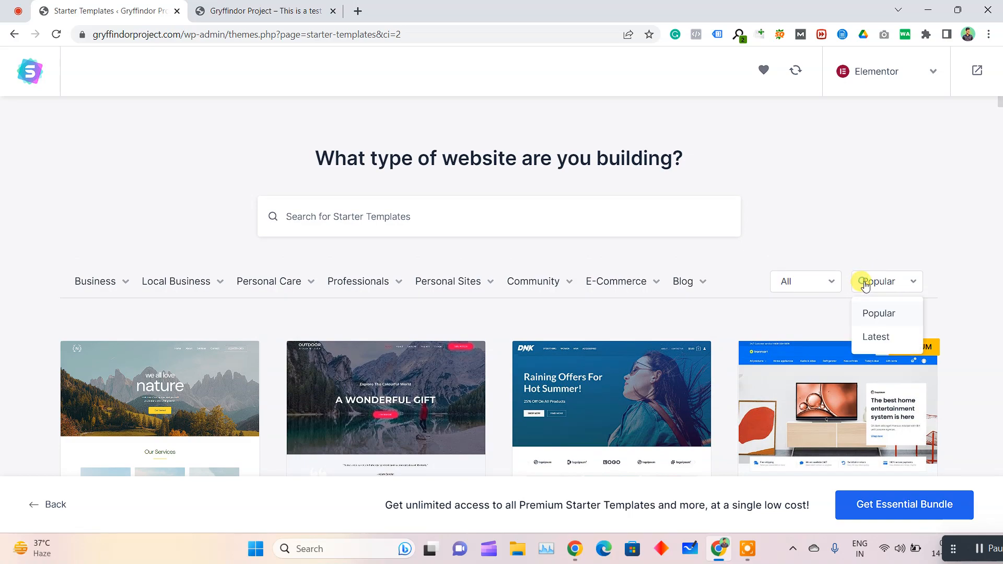
{"action": "left_click", "coordinate": [800, 286]}
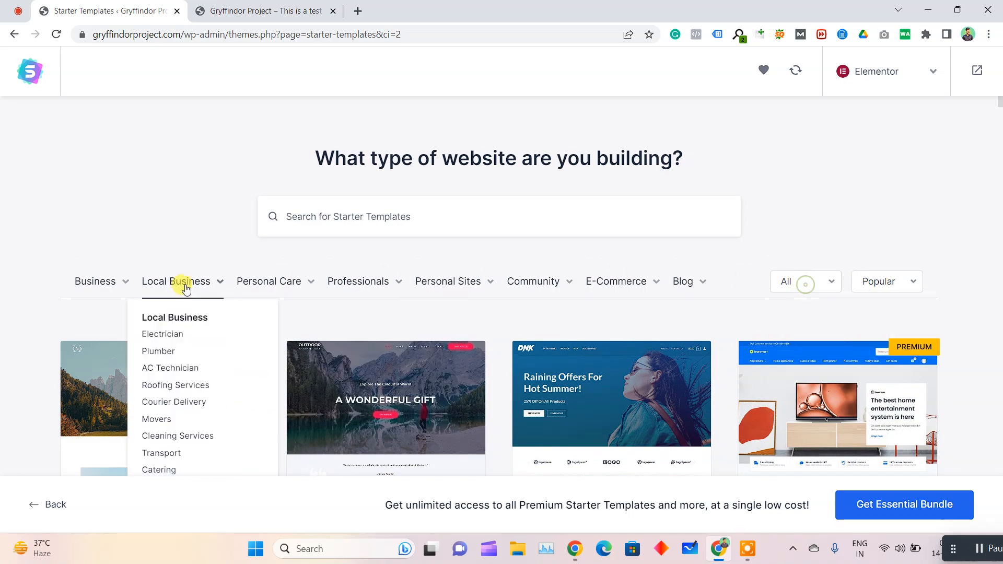
{"action": "scroll", "coordinate": [5, 254], "scroll_direction": "down", "scroll_amount": 5}
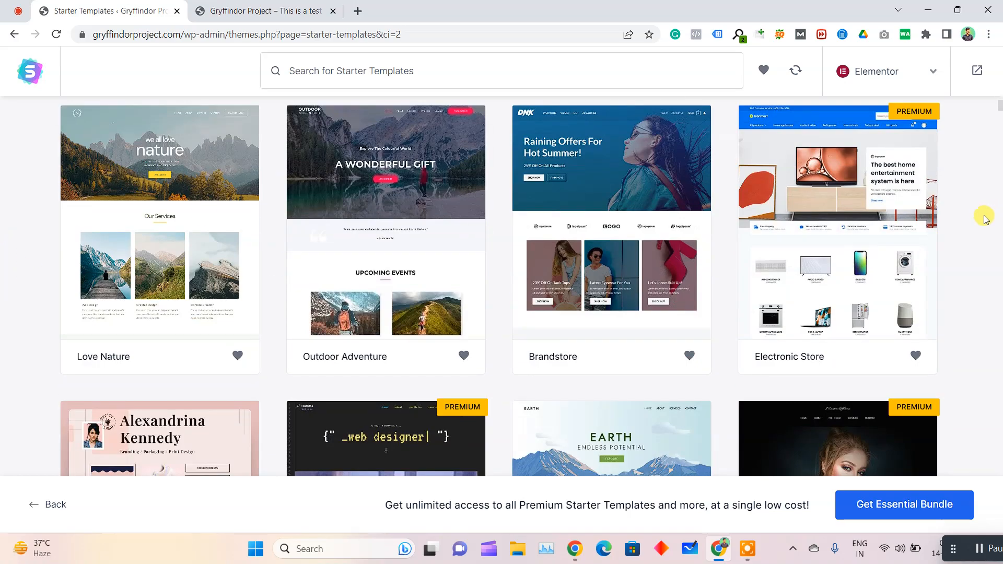
{"action": "scroll", "coordinate": [939, 171], "scroll_direction": "up", "scroll_amount": 1}
{"action": "scroll", "coordinate": [901, 186], "scroll_direction": "up", "scroll_amount": 5}
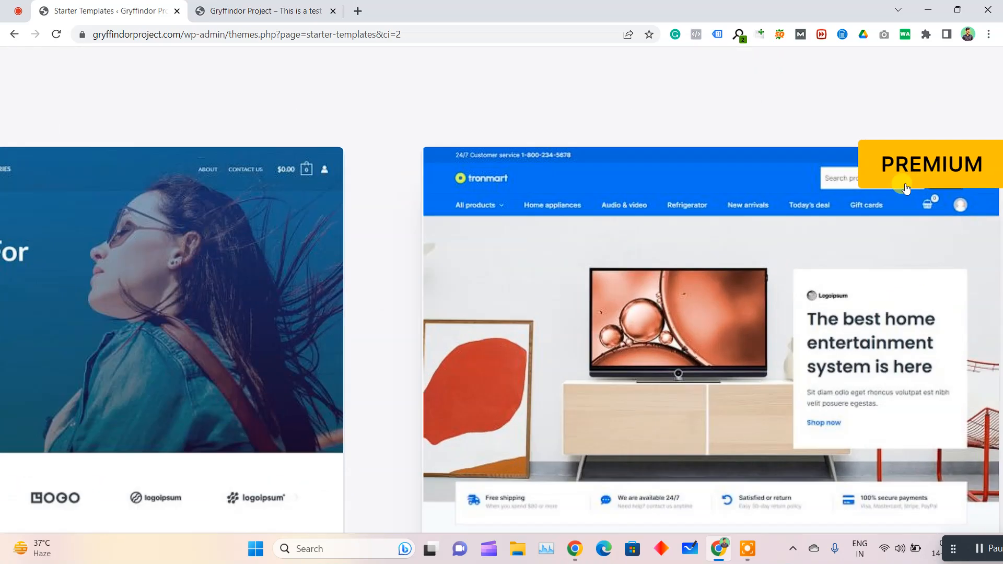
{"action": "scroll", "coordinate": [920, 180], "scroll_direction": "down", "scroll_amount": 5}
{"action": "scroll", "coordinate": [273, 335], "scroll_direction": "down", "scroll_amount": 3}
{"action": "scroll", "coordinate": [274, 335], "scroll_direction": "up", "scroll_amount": 2}
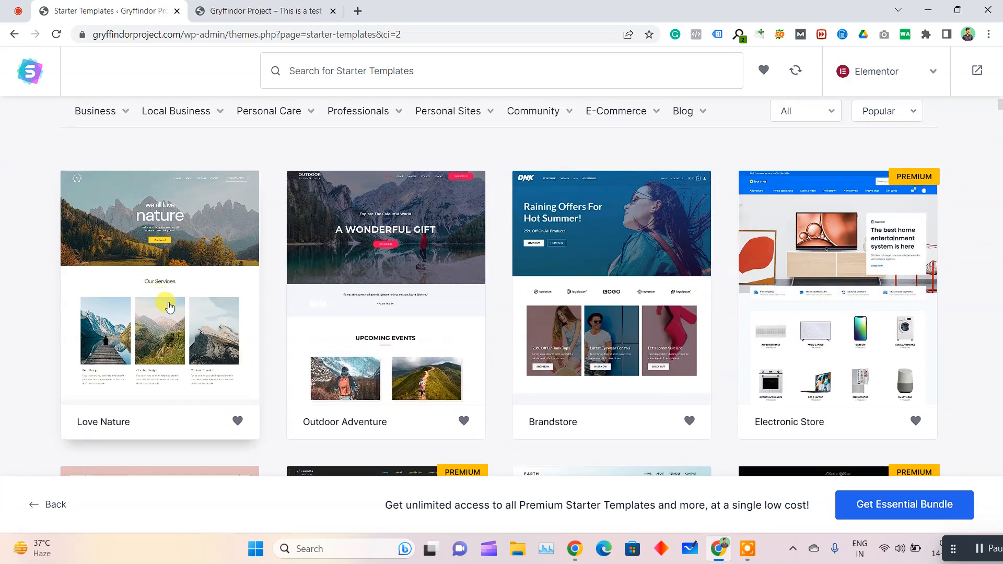
{"action": "scroll", "coordinate": [626, 305], "scroll_direction": "down", "scroll_amount": 1}
{"action": "scroll", "coordinate": [594, 226], "scroll_direction": "up", "scroll_amount": 3}
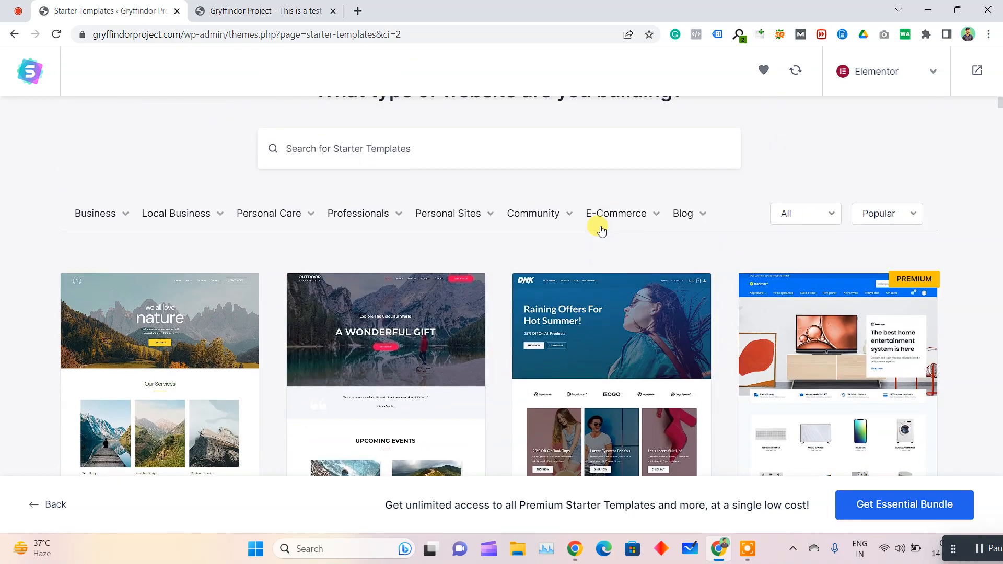
{"action": "scroll", "coordinate": [82, 277], "scroll_direction": "down", "scroll_amount": 4}
{"action": "scroll", "coordinate": [477, 244], "scroll_direction": "up", "scroll_amount": 4}
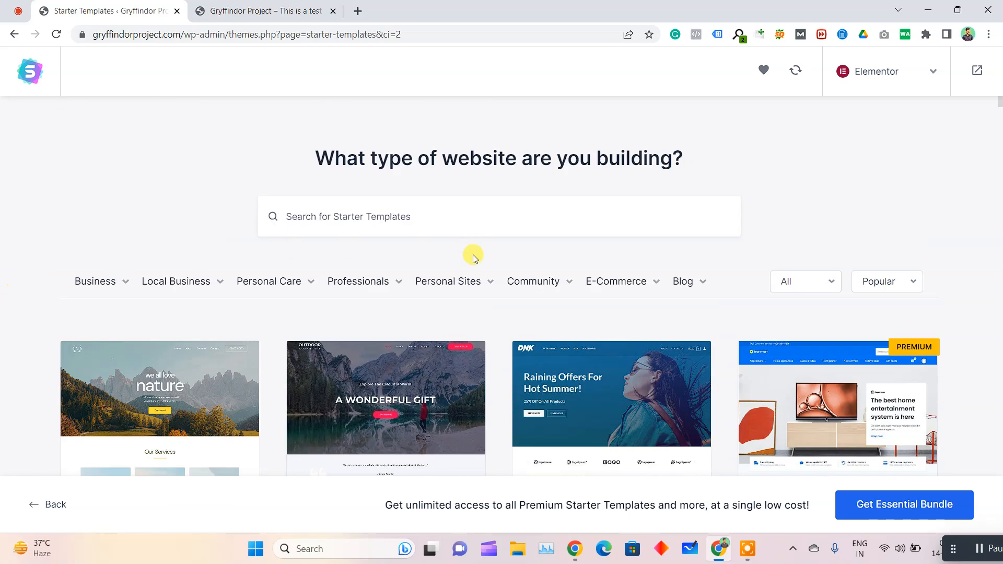
Filter the starter templates by the E-Commerce category and look through the store designs
{"action": "left_click", "coordinate": [619, 284]}
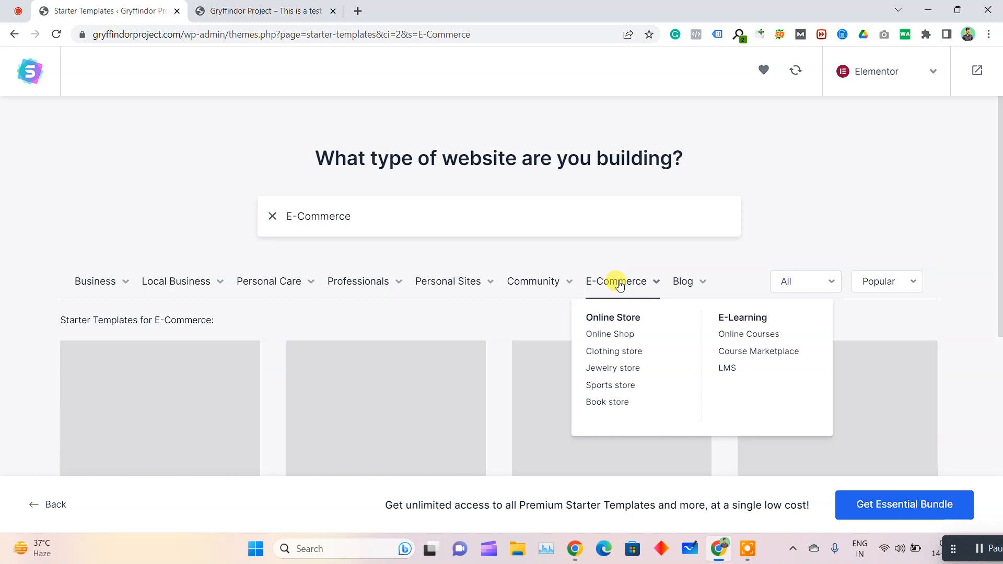
{"action": "scroll", "coordinate": [1, 206], "scroll_direction": "down", "scroll_amount": 4}
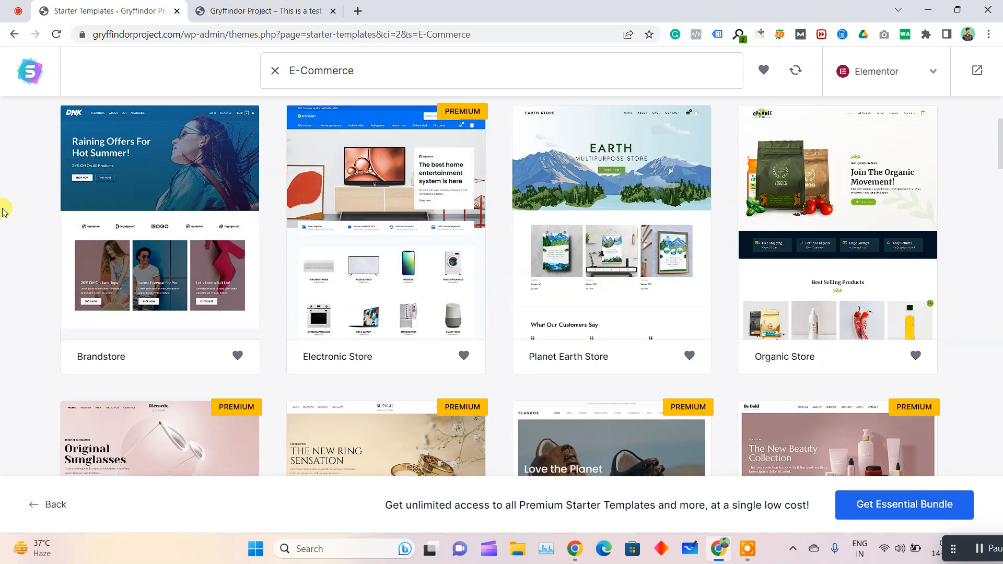
{"action": "scroll", "coordinate": [4, 210], "scroll_direction": "down", "scroll_amount": 5}
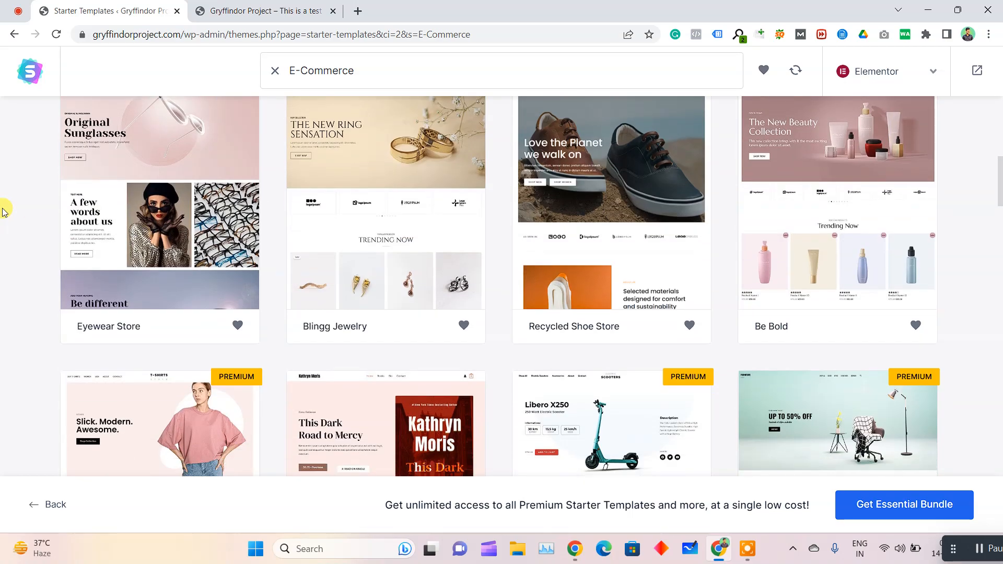
{"action": "scroll", "coordinate": [4, 211], "scroll_direction": "down", "scroll_amount": 10}
{"action": "scroll", "coordinate": [6, 210], "scroll_direction": "down", "scroll_amount": 10}
{"action": "scroll", "coordinate": [347, 197], "scroll_direction": "up", "scroll_amount": 20}
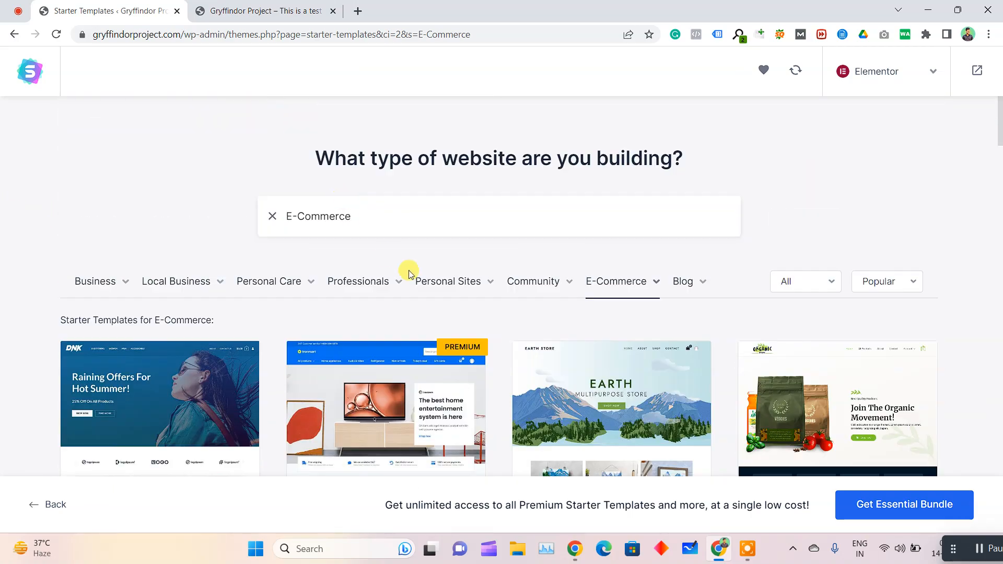
{"action": "mouse_move", "coordinate": [634, 296]}
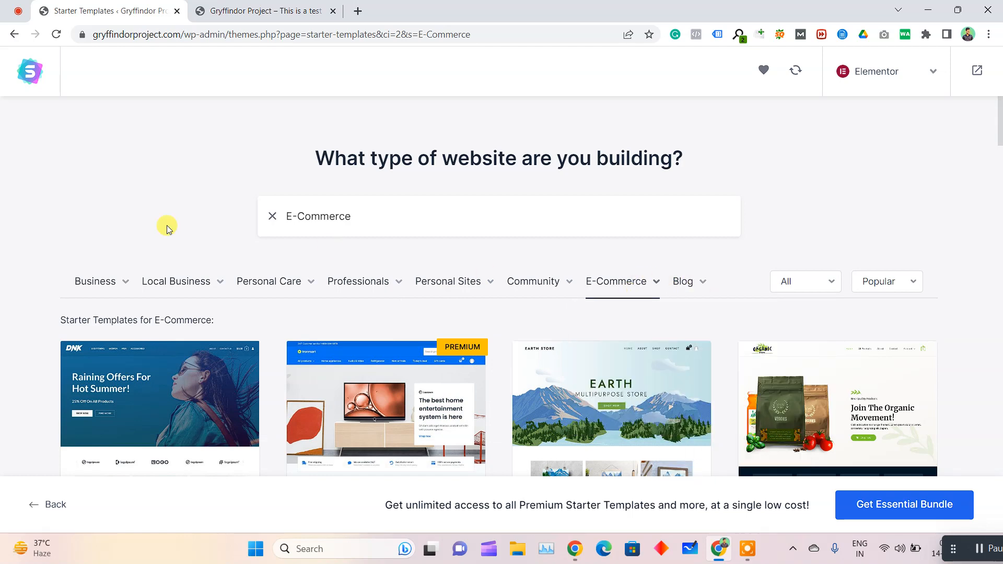
Filter the starter templates by the Business category and browse the designs for a suitable one
{"action": "left_click", "coordinate": [90, 285]}
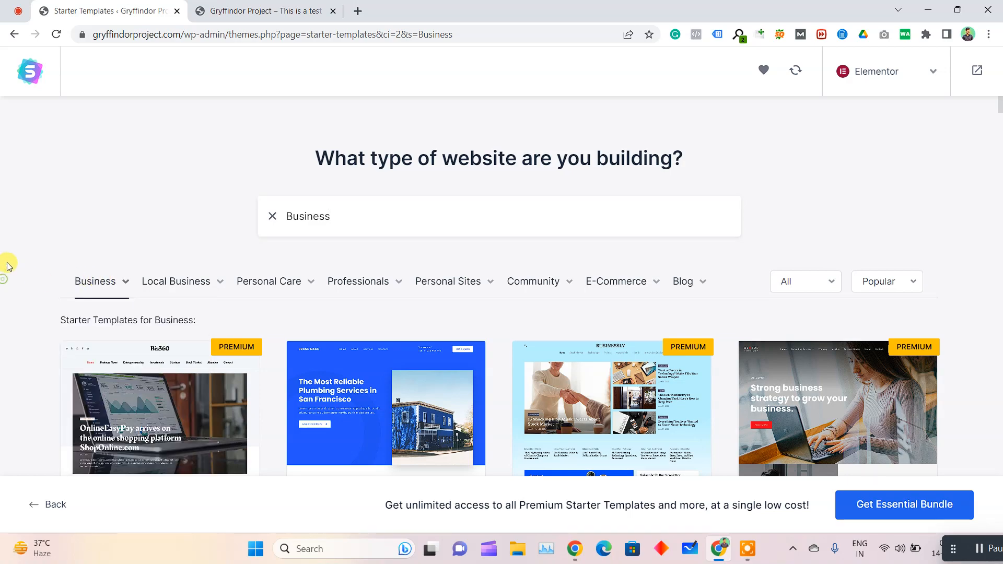
{"action": "scroll", "coordinate": [13, 264], "scroll_direction": "down", "scroll_amount": 4}
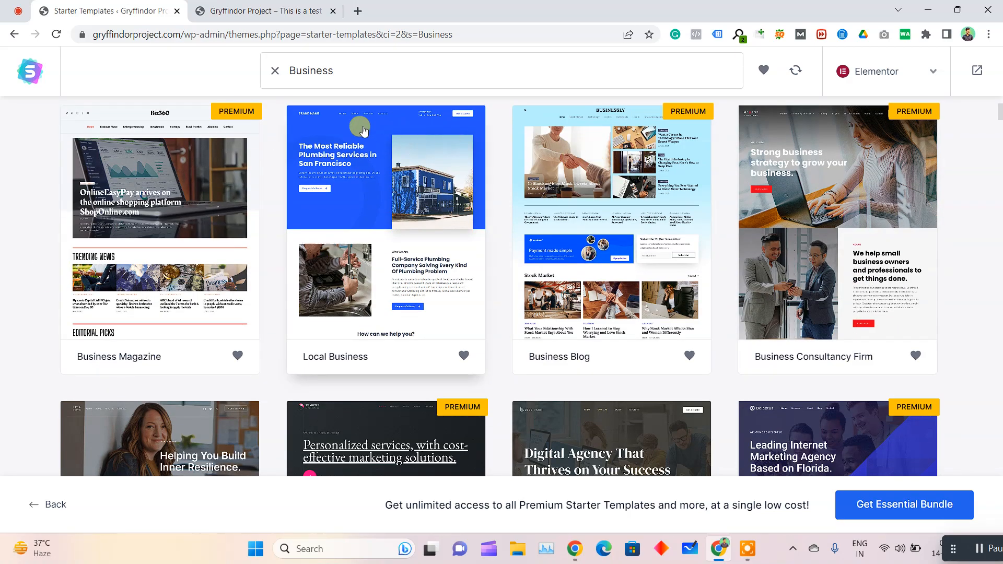
{"action": "scroll", "coordinate": [330, 269], "scroll_direction": "down", "scroll_amount": 1}
{"action": "scroll", "coordinate": [330, 269], "scroll_direction": "down", "scroll_amount": 4}
{"action": "scroll", "coordinate": [730, 270], "scroll_direction": "up", "scroll_amount": 1}
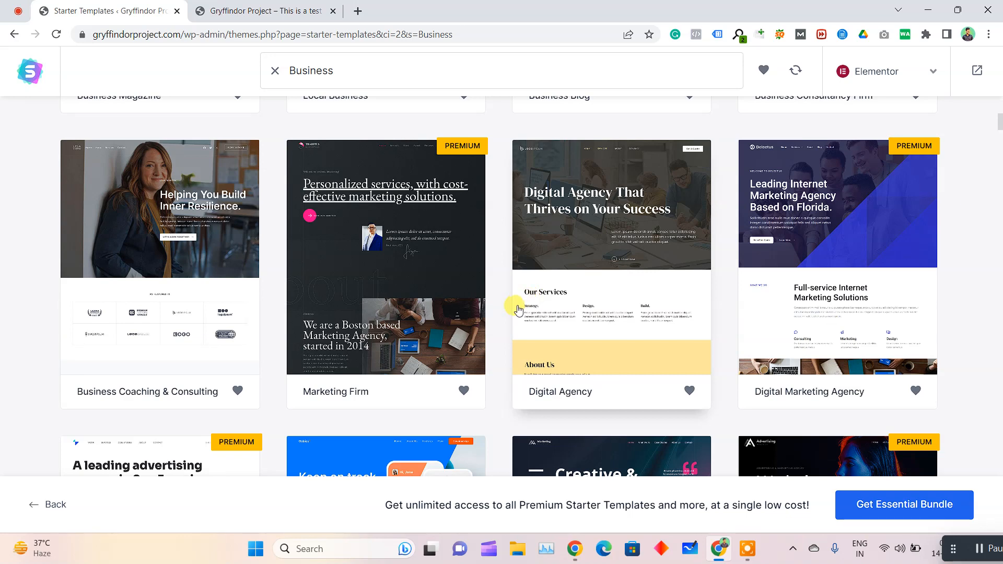
Select the Digital Agency template and review its full page preview
{"action": "left_click", "coordinate": [622, 278]}
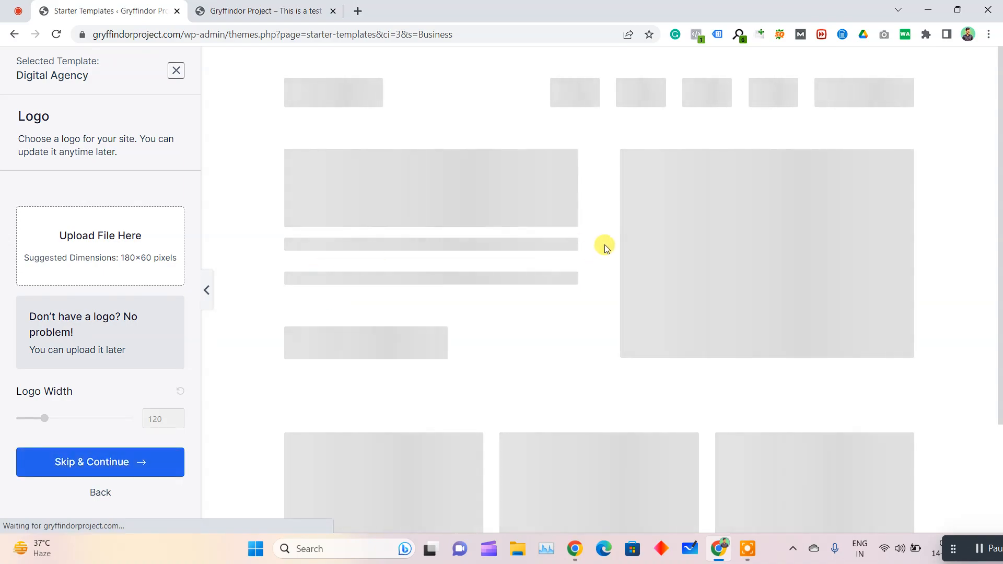
{"action": "scroll", "coordinate": [639, 262], "scroll_direction": "down", "scroll_amount": 20}
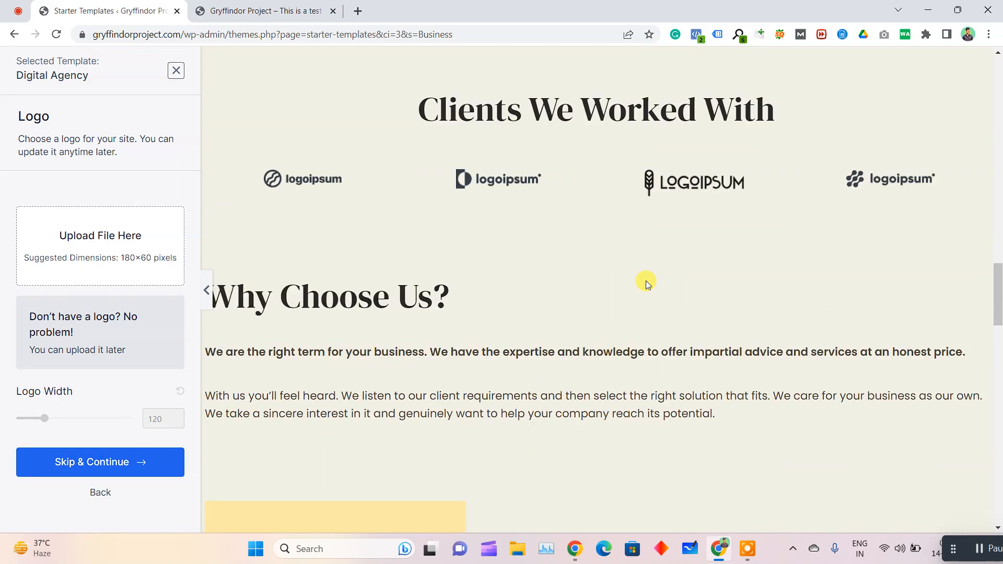
{"action": "scroll", "coordinate": [646, 281], "scroll_direction": "down", "scroll_amount": 18}
{"action": "left_click_drag", "start_coordinate": [1001, 410], "coordinate": [1002, 98]}
{"action": "scroll", "coordinate": [484, 230], "scroll_direction": "up", "scroll_amount": 2}
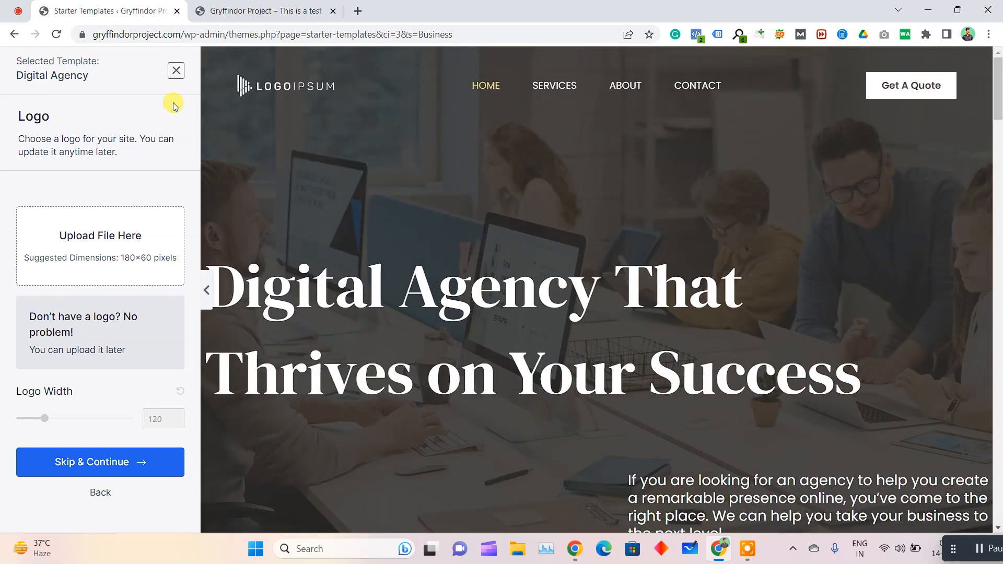
{"action": "left_click", "coordinate": [29, 7]}
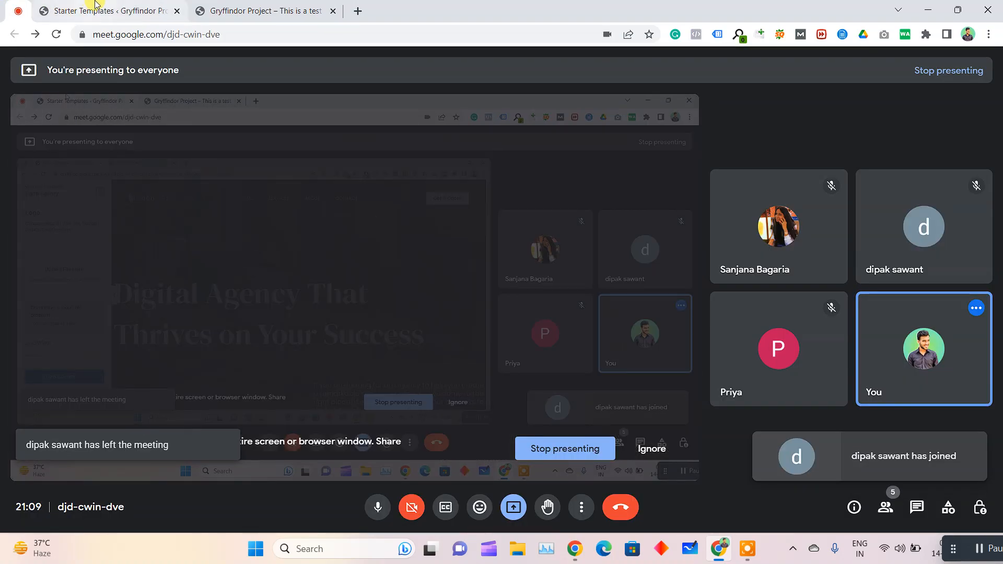
{"action": "left_click", "coordinate": [96, 6]}
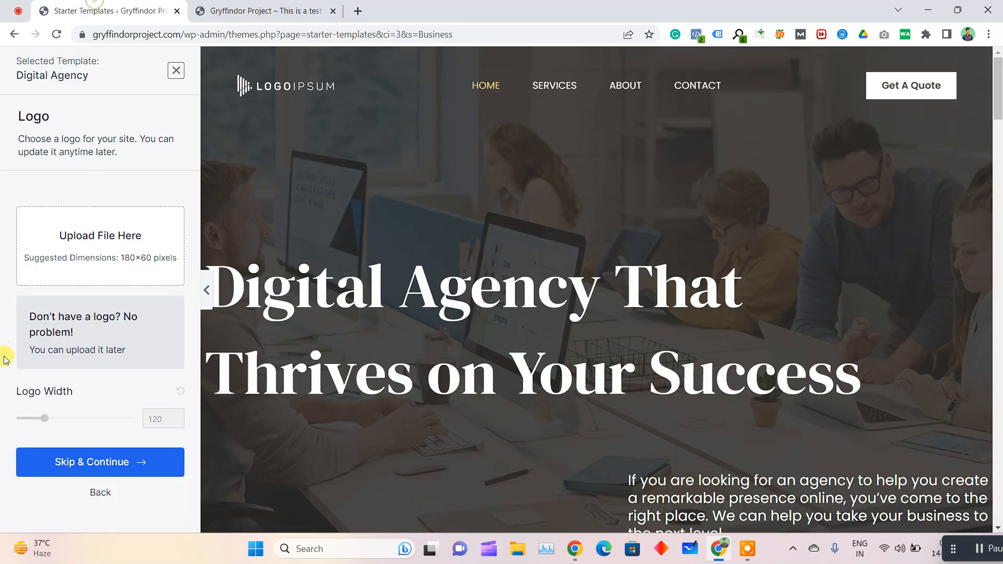
Upload the Website Logo image from the Magnus Corps folder in Documents and set it as the site logo
{"action": "left_click", "coordinate": [99, 237]}
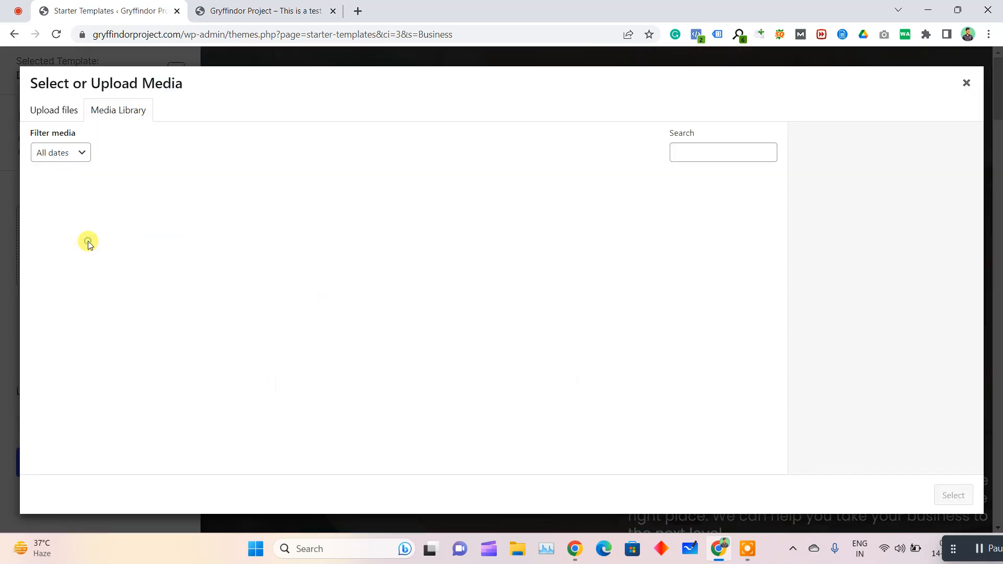
{"action": "left_click", "coordinate": [59, 114]}
{"action": "left_click", "coordinate": [502, 300]}
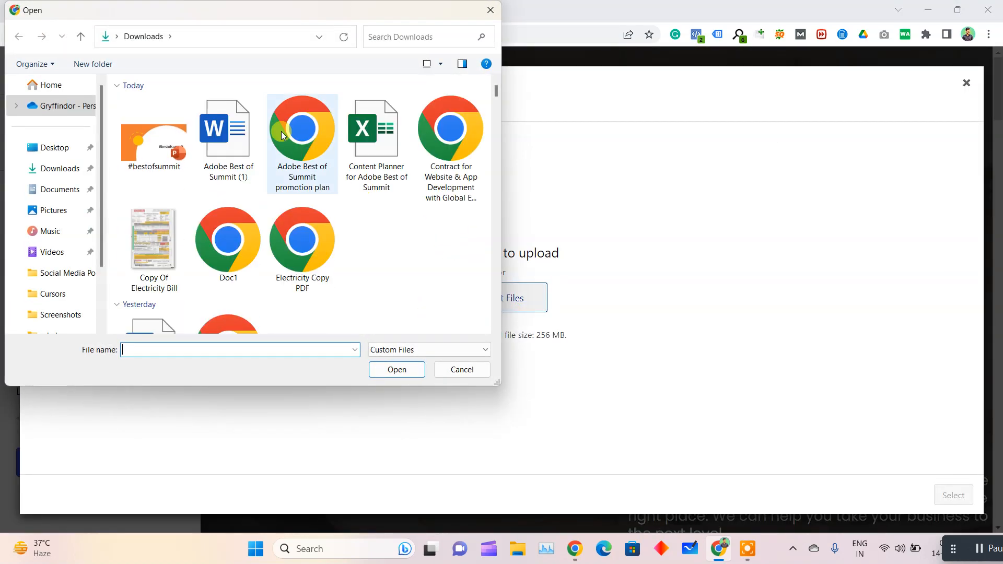
{"action": "left_click", "coordinate": [73, 193]}
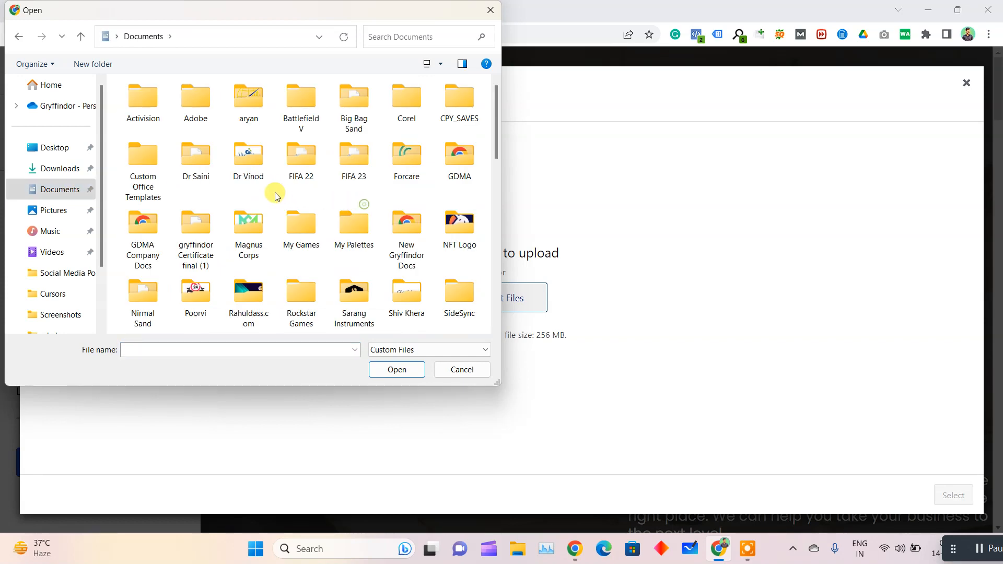
{"action": "left_click", "coordinate": [256, 227]}
{"action": "double_click", "coordinate": [262, 230]}
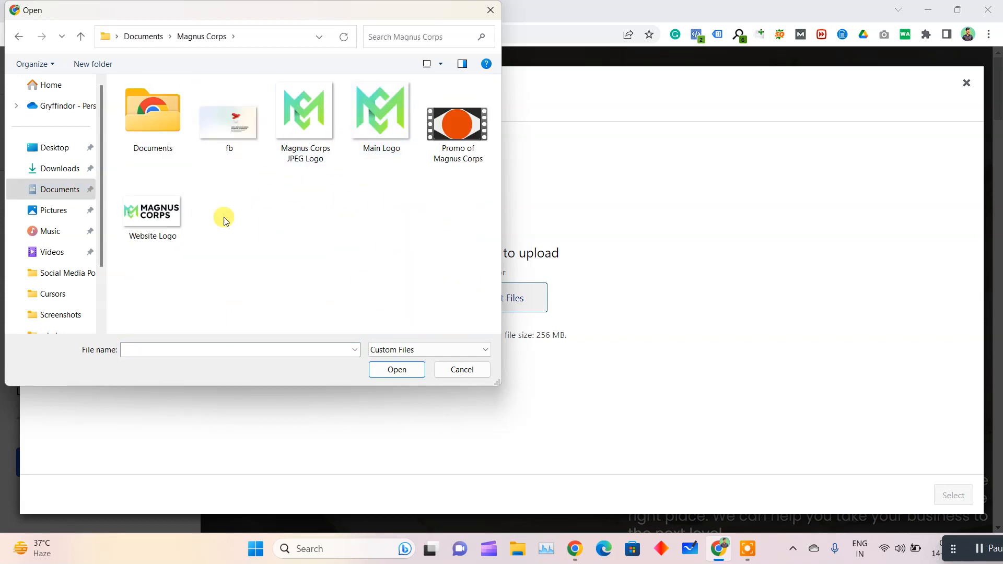
{"action": "double_click", "coordinate": [140, 219]}
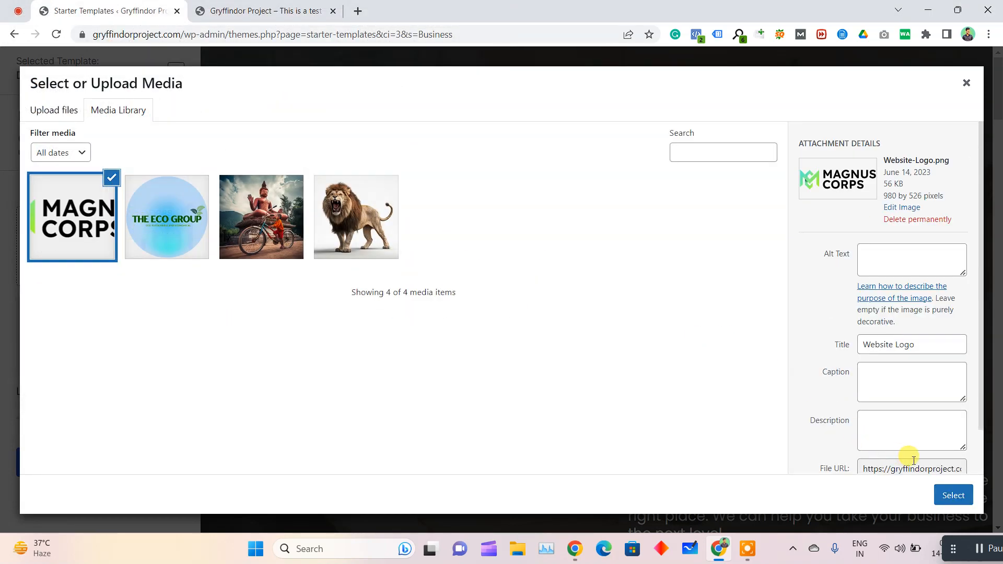
{"action": "left_click", "coordinate": [954, 496]}
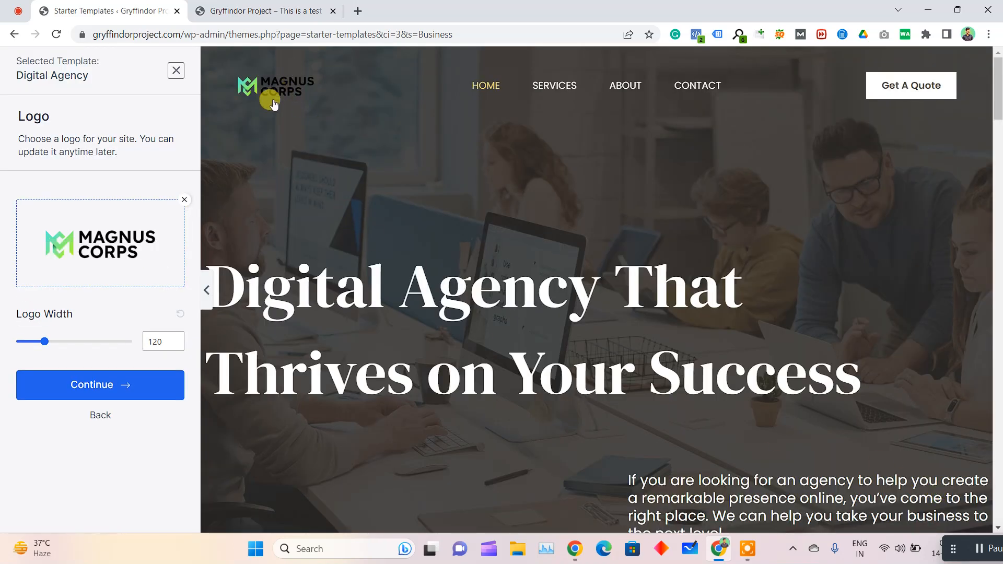
Try a logo width of 128, reset it to the default width and continue to the color and font settings
{"action": "mouse_move", "coordinate": [44, 341]}
{"action": "left_mouse_down"}
{"action": "mouse_move", "coordinate": [36, 341]}
{"action": "mouse_move", "coordinate": [51, 343]}
{"action": "left_mouse_up"}
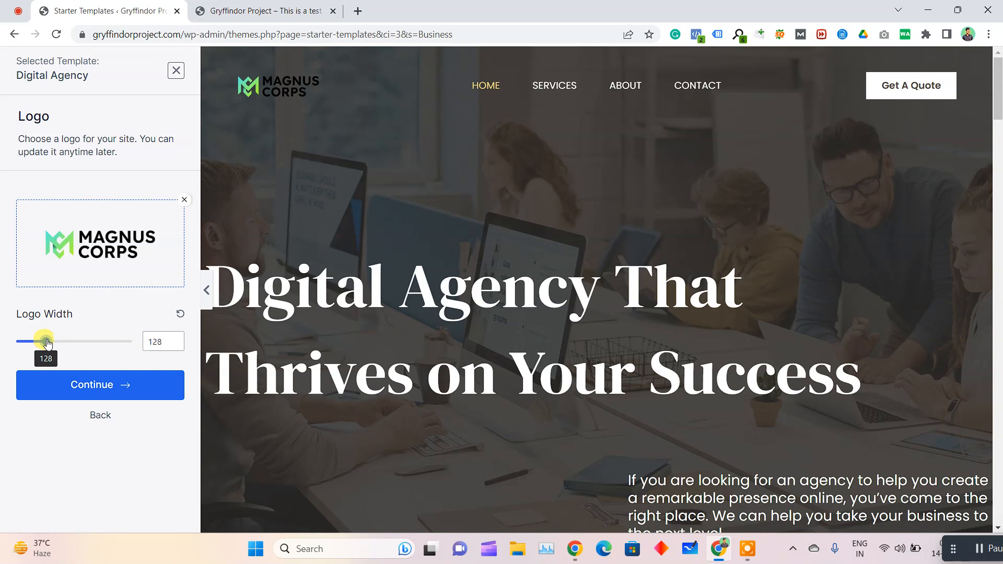
{"action": "left_click", "coordinate": [180, 313]}
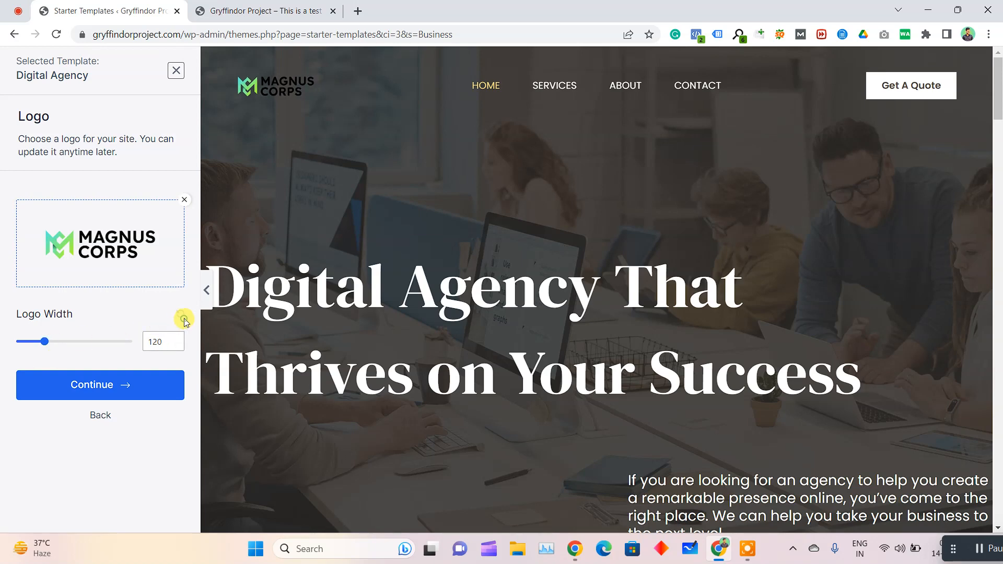
{"action": "left_click", "coordinate": [138, 385]}
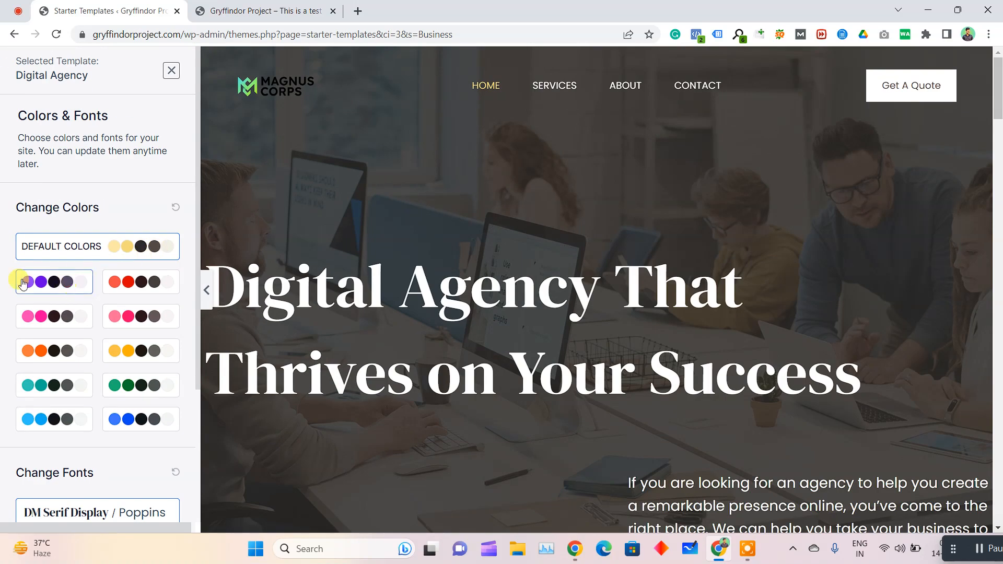
Preview the purple, pink, yellow, blue, green and teal color palettes on the template, and restore the default colors
{"action": "left_click", "coordinate": [69, 284]}
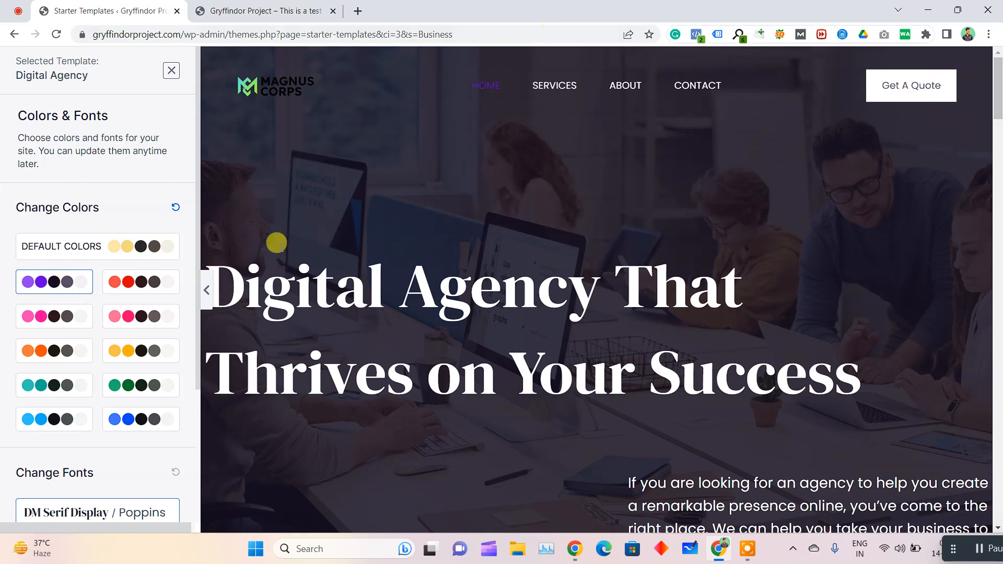
{"action": "left_click", "coordinate": [56, 316]}
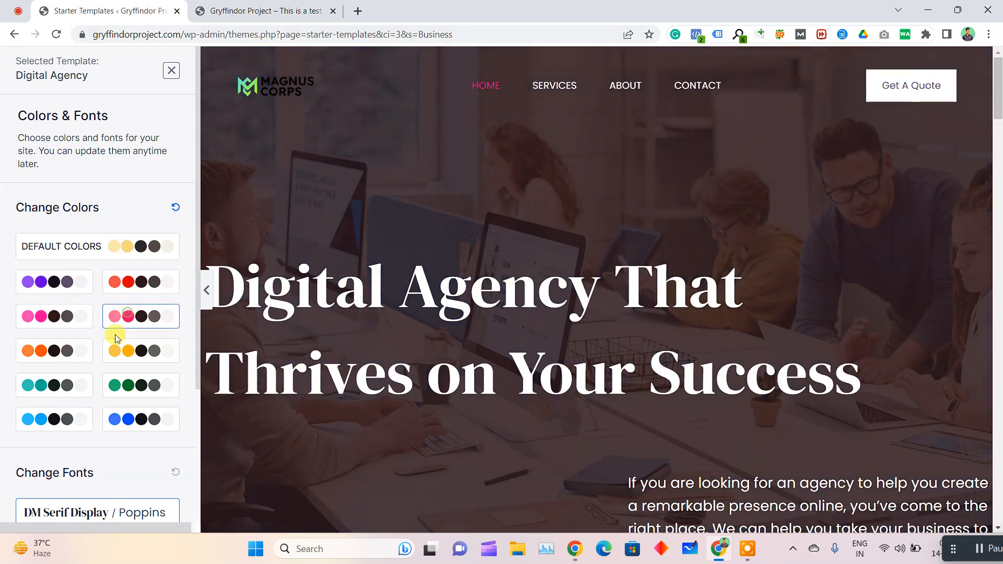
{"action": "left_click", "coordinate": [121, 351]}
{"action": "left_click", "coordinate": [119, 430]}
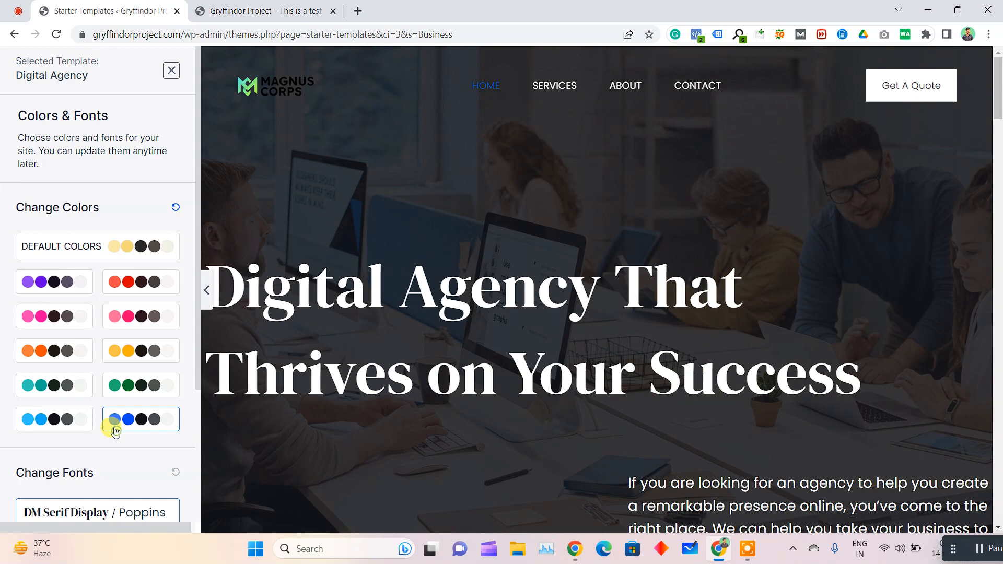
{"action": "left_click", "coordinate": [134, 386]}
{"action": "left_click", "coordinate": [51, 386]}
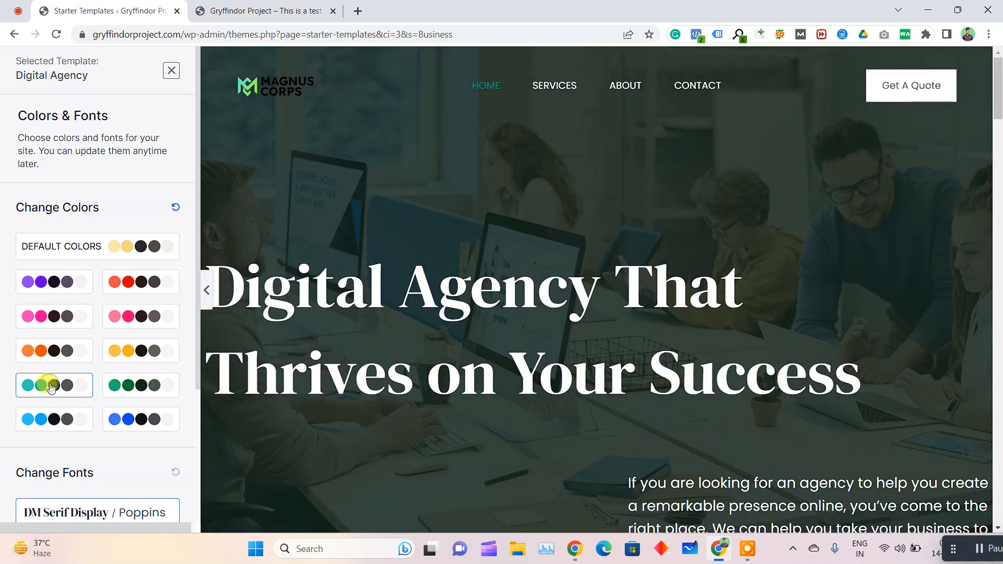
{"action": "left_click", "coordinate": [135, 243]}
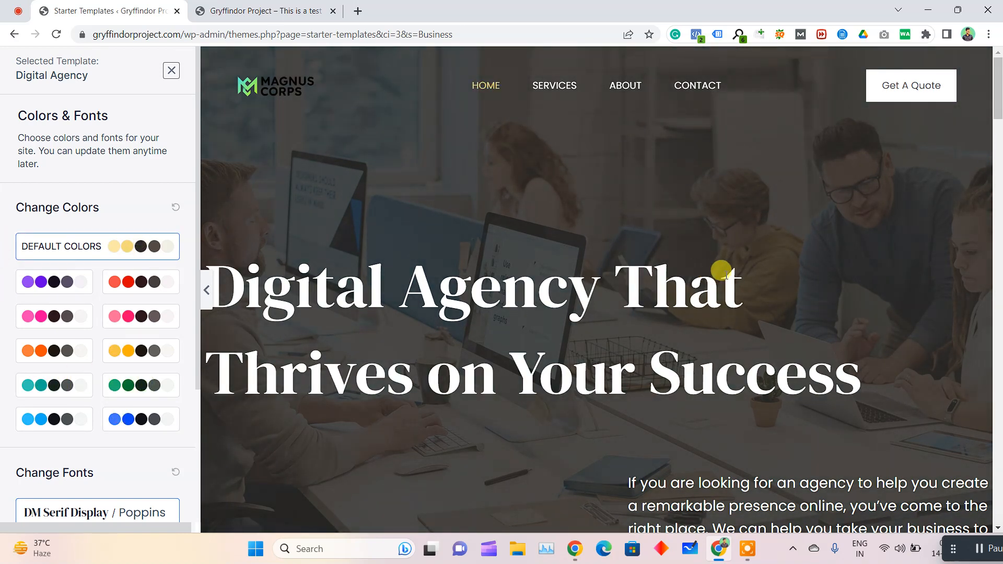
{"action": "scroll", "coordinate": [761, 278], "scroll_direction": "down", "scroll_amount": 1}
{"action": "left_click", "coordinate": [35, 389]}
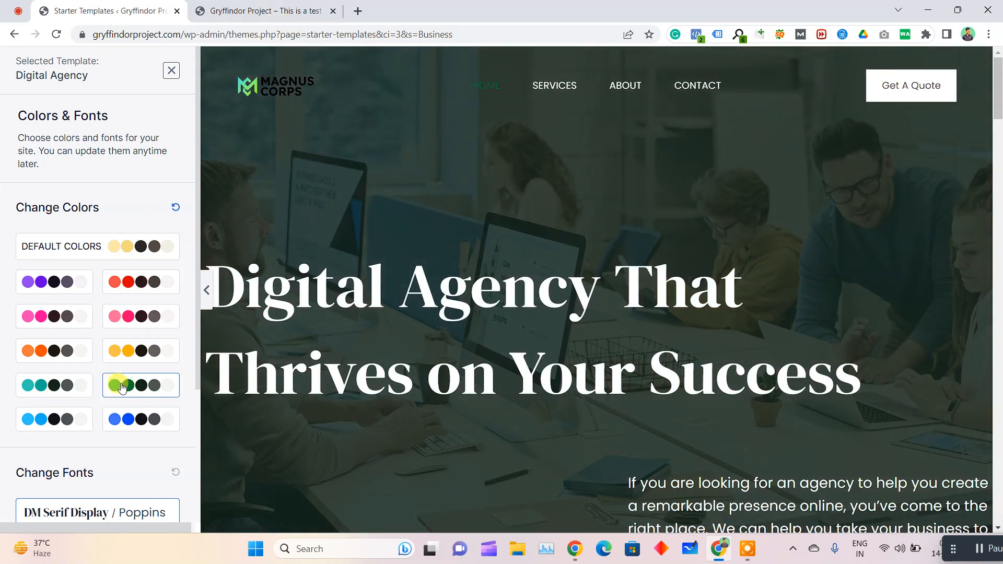
{"action": "left_click", "coordinate": [147, 258]}
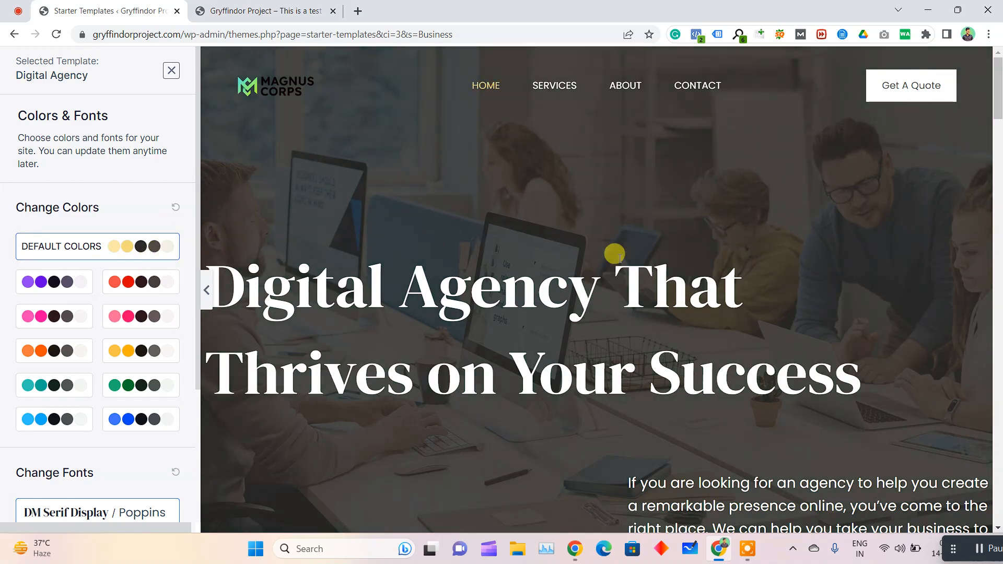
Try several font pairs on the template, including Poppins / Lato and Rubik / Karla, and restore DM Serif Display / Poppins
{"action": "scroll", "coordinate": [650, 224], "scroll_direction": "down", "scroll_amount": 10}
{"action": "scroll", "coordinate": [87, 363], "scroll_direction": "down", "scroll_amount": 3}
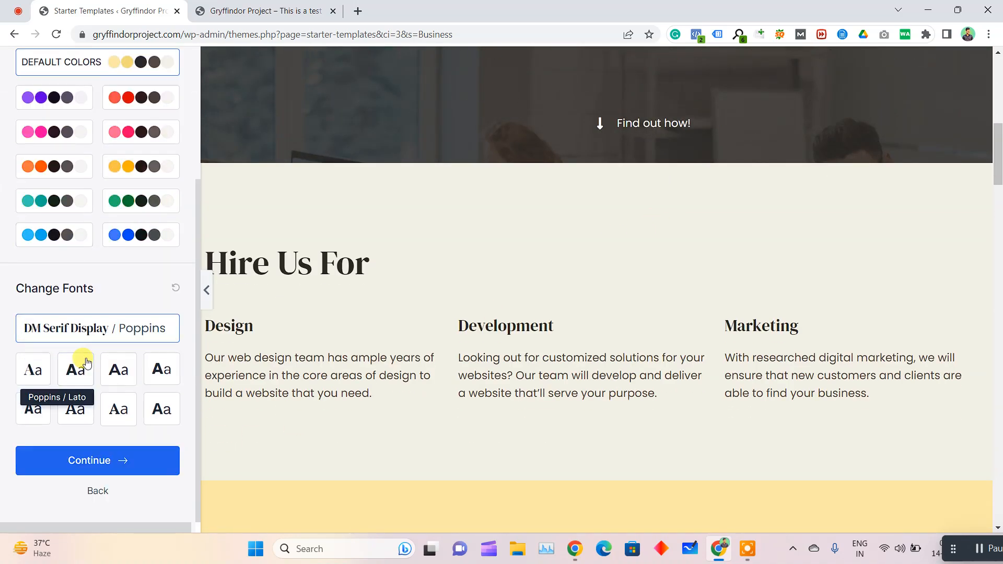
{"action": "scroll", "coordinate": [418, 357], "scroll_direction": "up", "scroll_amount": 8}
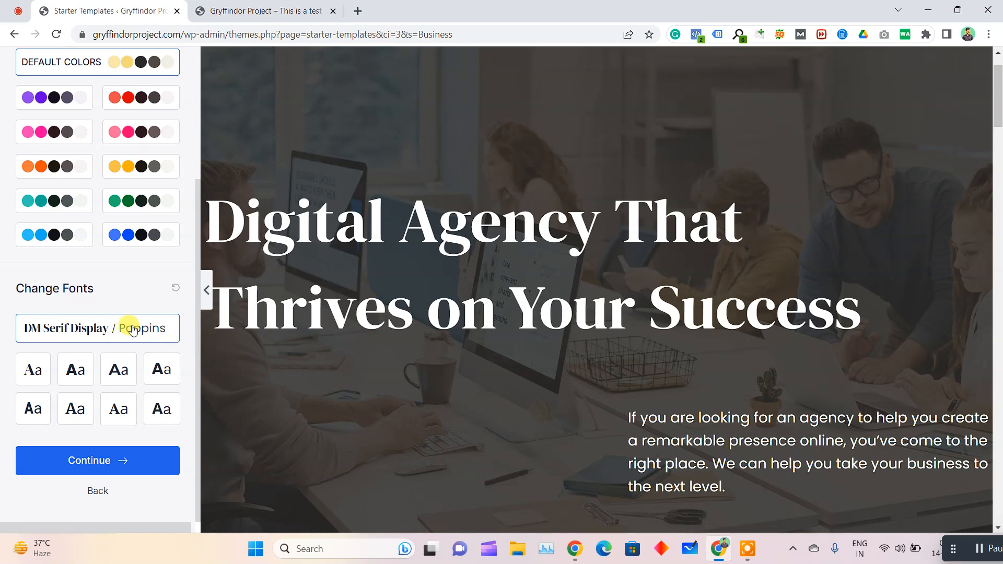
{"action": "left_click", "coordinate": [75, 370]}
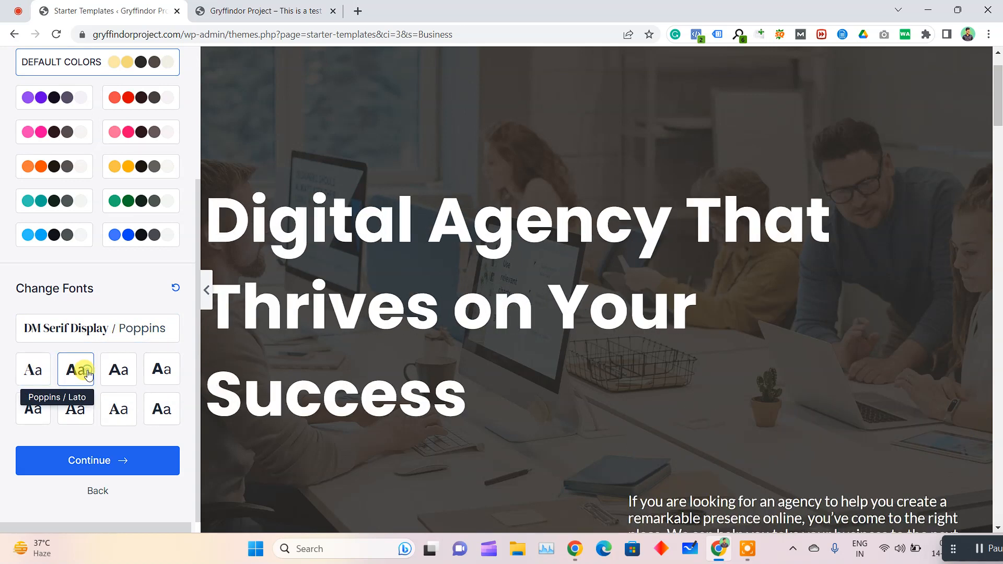
{"action": "left_click", "coordinate": [118, 370]}
{"action": "left_click", "coordinate": [154, 370]}
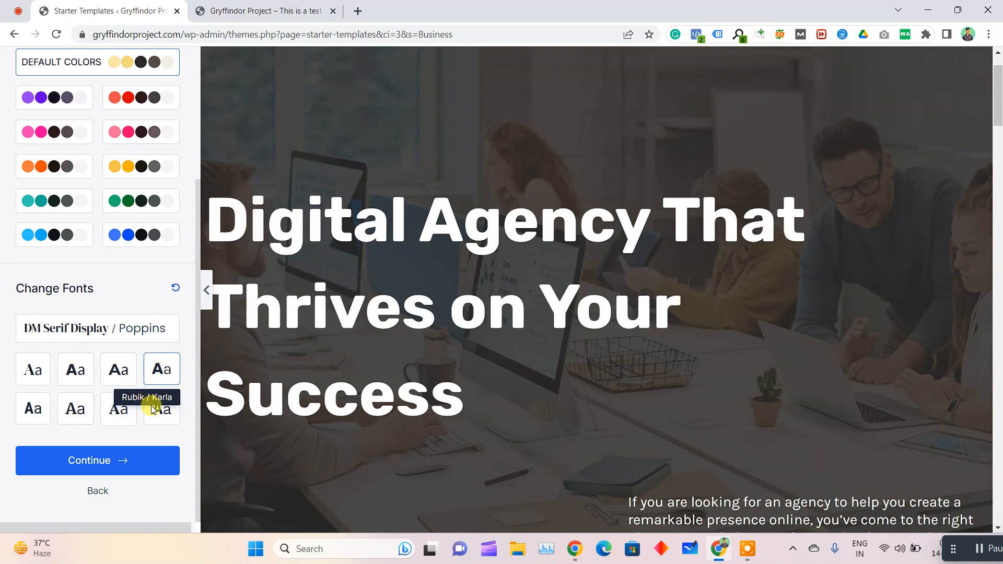
{"action": "left_click", "coordinate": [152, 409]}
{"action": "left_click", "coordinate": [120, 409]}
{"action": "left_click", "coordinate": [68, 409]}
{"action": "left_click", "coordinate": [30, 409]}
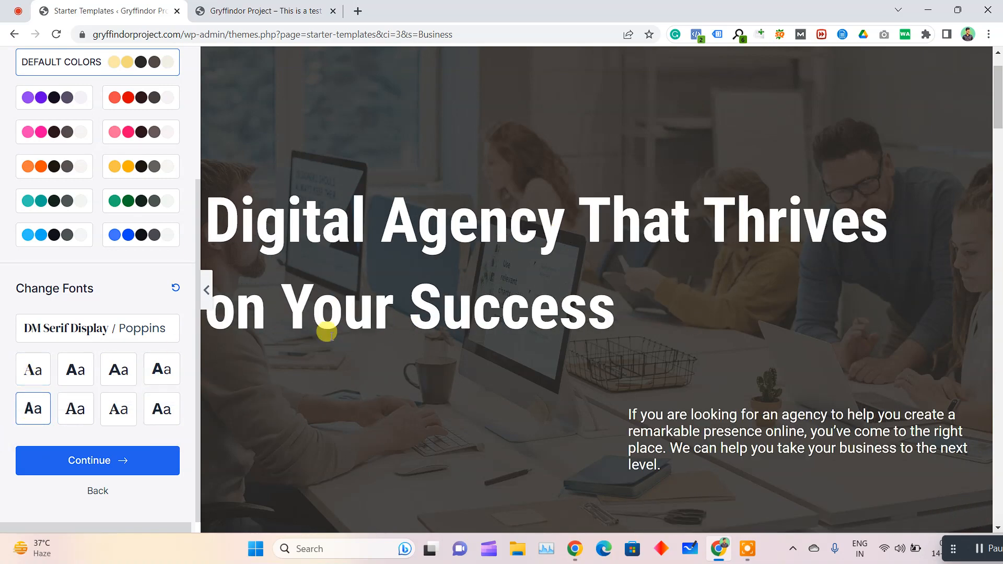
{"action": "scroll", "coordinate": [656, 374], "scroll_direction": "down", "scroll_amount": 4}
{"action": "scroll", "coordinate": [656, 374], "scroll_direction": "down", "scroll_amount": 6}
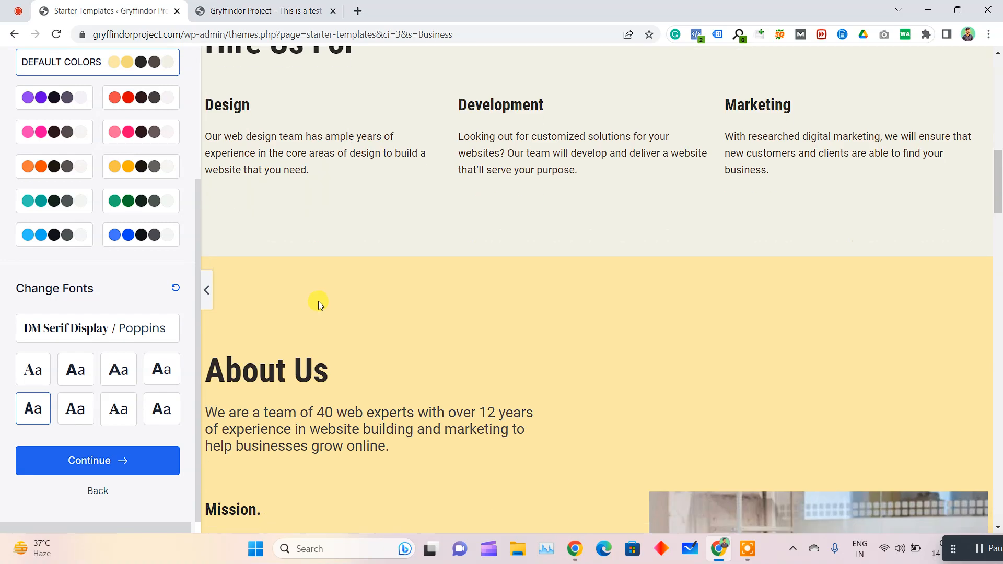
{"action": "scroll", "coordinate": [490, 195], "scroll_direction": "up", "scroll_amount": 10}
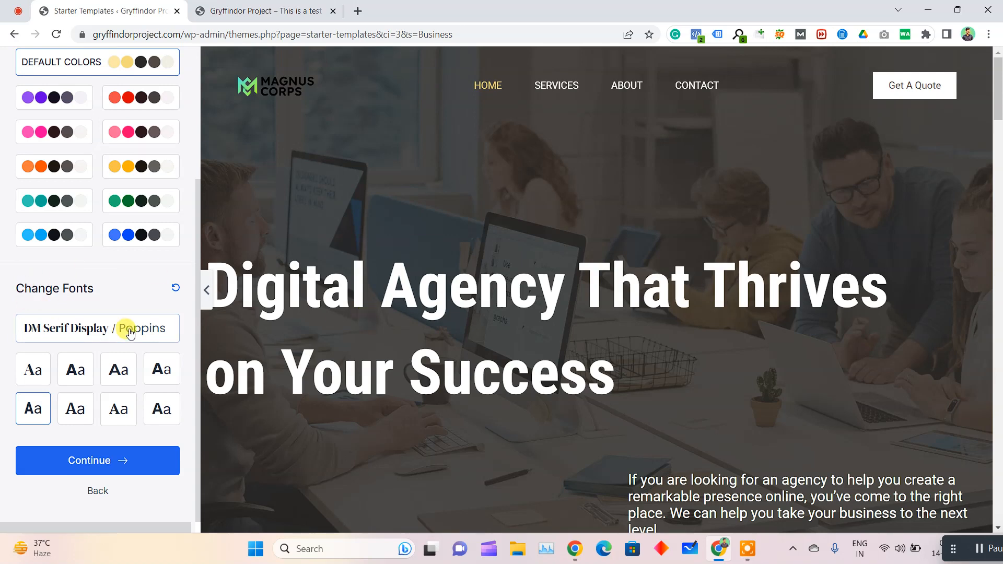
{"action": "left_click", "coordinate": [102, 338]}
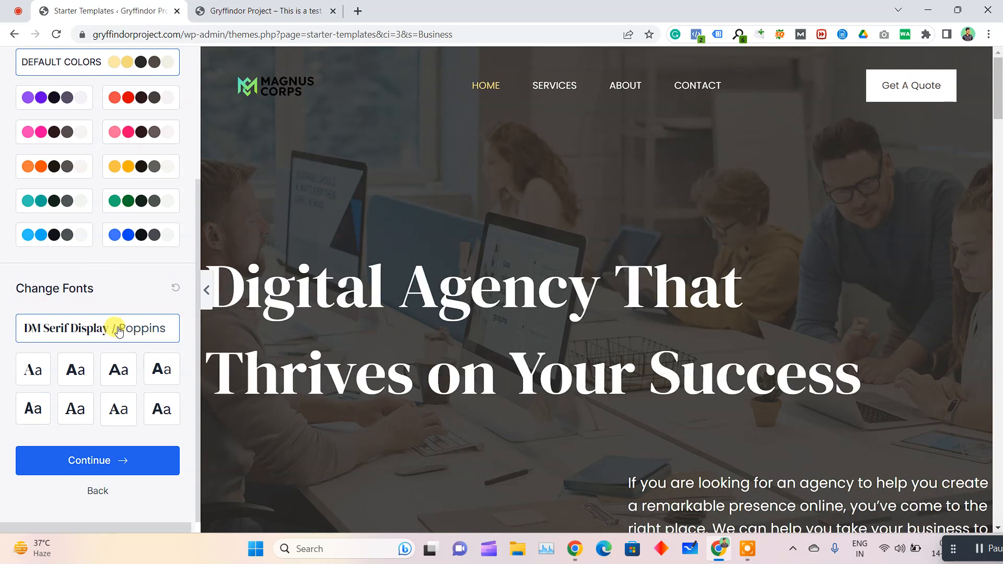
Continue with the default colors and fonts, keep all advanced import options enabled and start building the website
{"action": "left_click", "coordinate": [99, 466]}
{"action": "scroll", "coordinate": [494, 368], "scroll_direction": "down", "scroll_amount": 2}
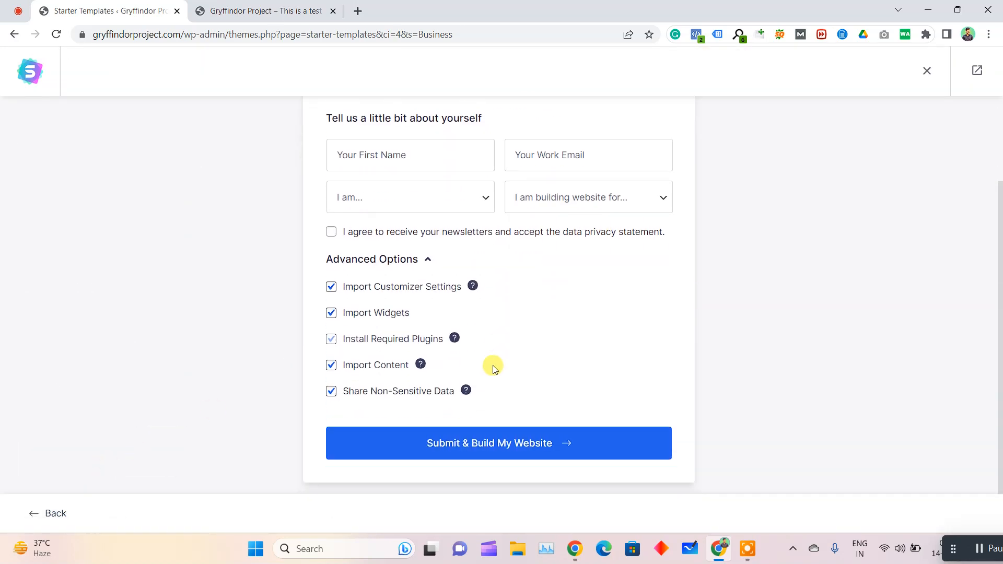
{"action": "left_click_drag", "start_coordinate": [298, 271], "coordinate": [454, 414]}
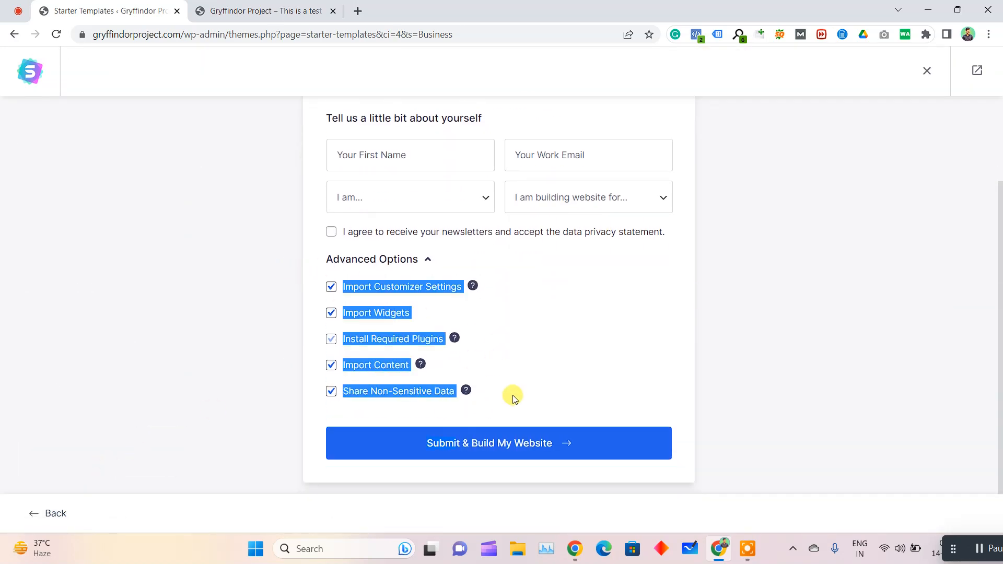
{"action": "left_click", "coordinate": [515, 441]}
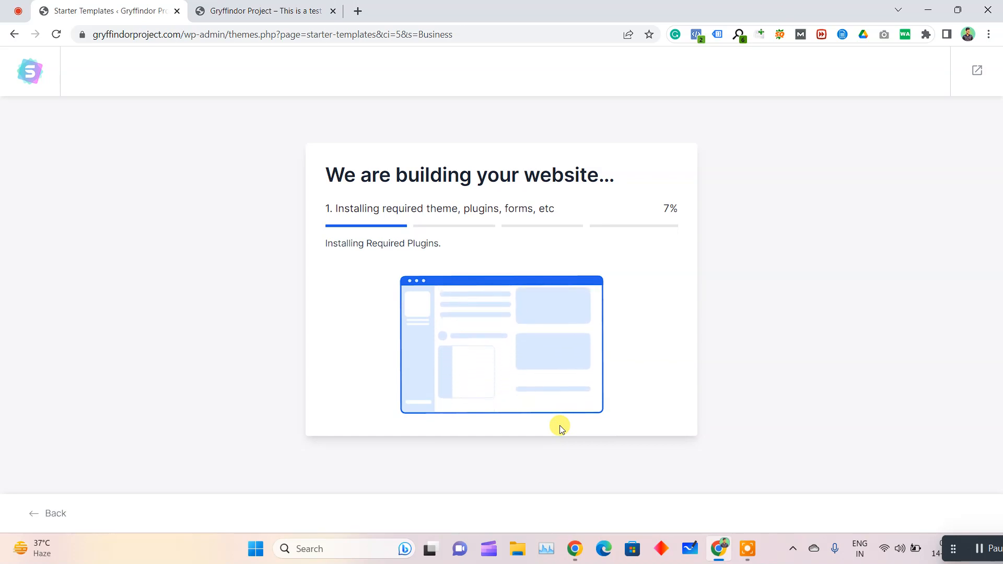
Check the existing live home page, follow the template import to completion and look through the completion page
{"action": "left_click", "coordinate": [209, 5]}
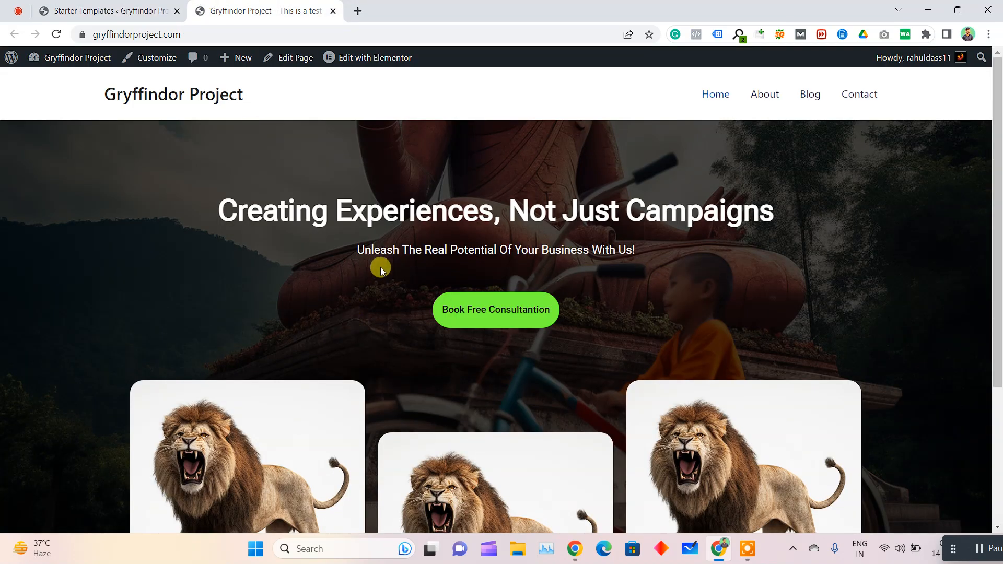
{"action": "left_click", "coordinate": [155, 5]}
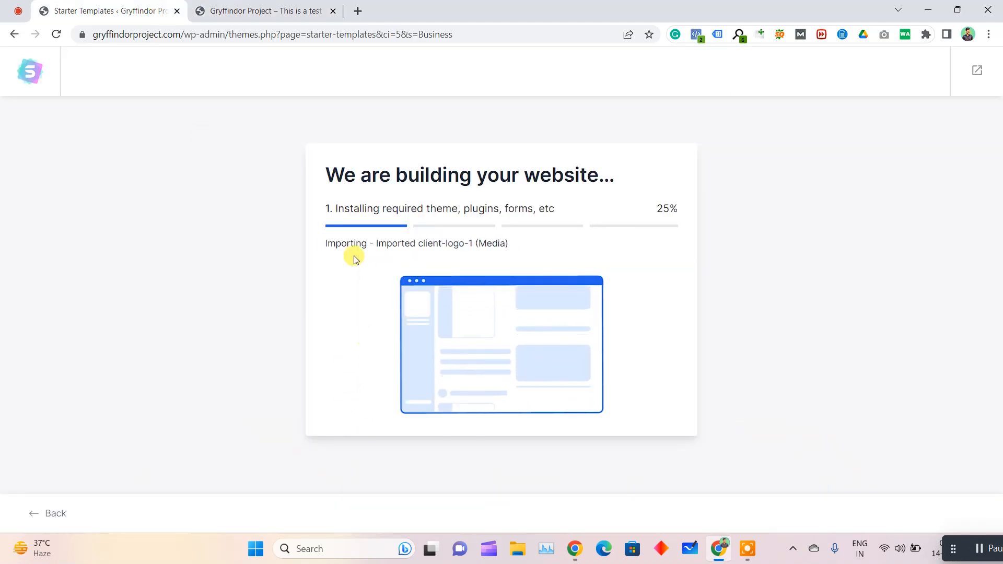
{"action": "triple_click", "coordinate": [381, 248]}
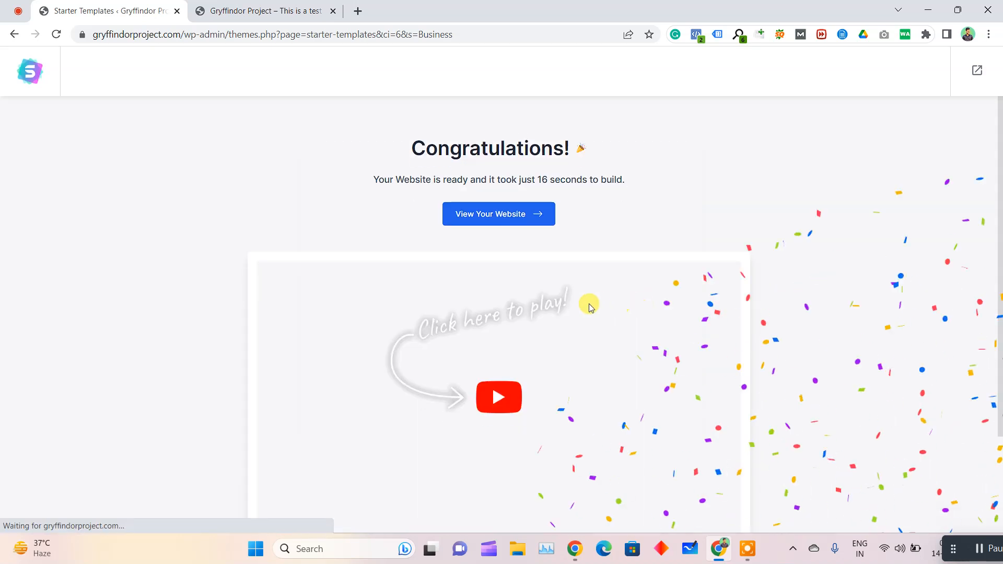
{"action": "scroll", "coordinate": [645, 242], "scroll_direction": "down", "scroll_amount": 3}
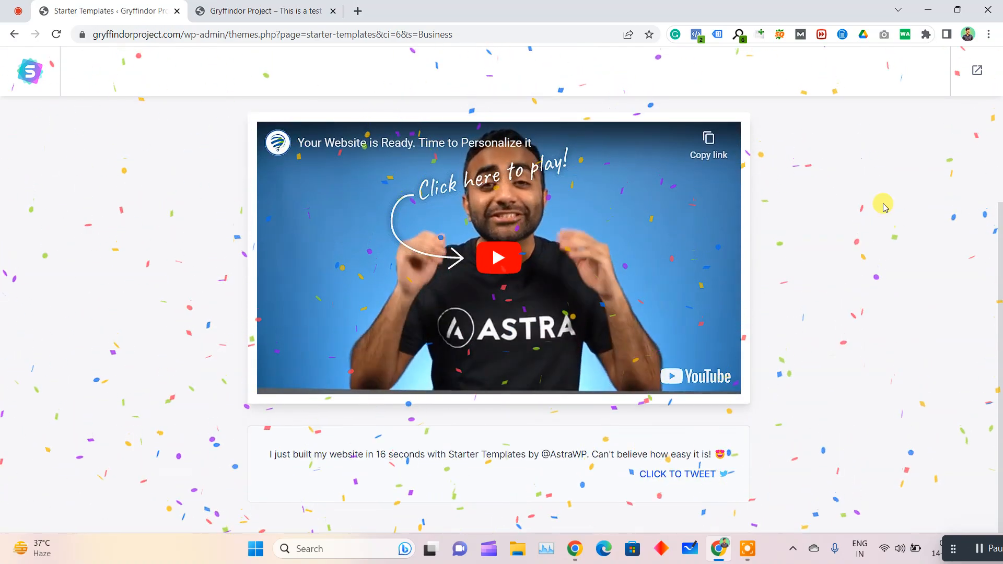
{"action": "scroll", "coordinate": [888, 224], "scroll_direction": "up", "scroll_amount": 3}
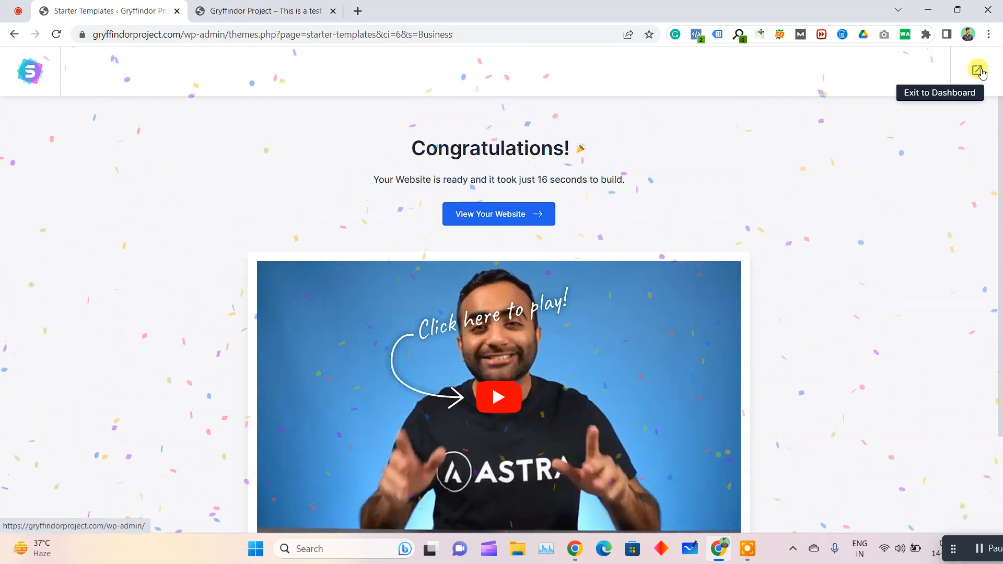
Exit the template wizard to the WordPress dashboard and view the live site's new home page
{"action": "left_click", "coordinate": [978, 71]}
{"action": "left_click", "coordinate": [233, 12]}
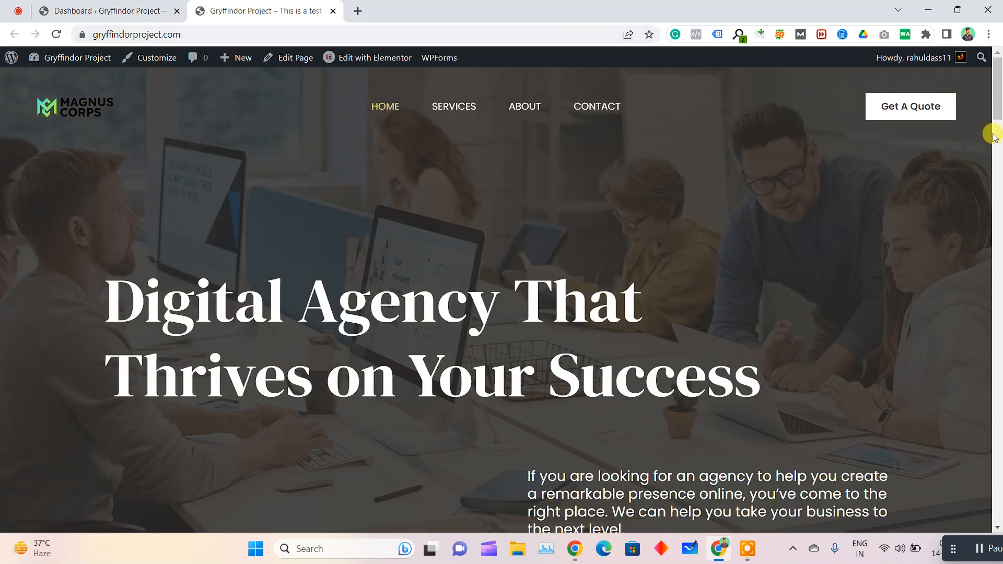
{"action": "mouse_move", "coordinate": [999, 96]}
{"action": "left_mouse_down"}
{"action": "mouse_move", "coordinate": [999, 303]}
{"action": "mouse_move", "coordinate": [999, 89]}
{"action": "left_mouse_up"}
Highlight the live site's web address and open the site's Services page
{"action": "left_click", "coordinate": [192, 34]}
{"action": "key", "text": "End"}
{"action": "key", "text": "ctrl+shift+Left"}
{"action": "key", "text": "ctrl+shift+Left"}
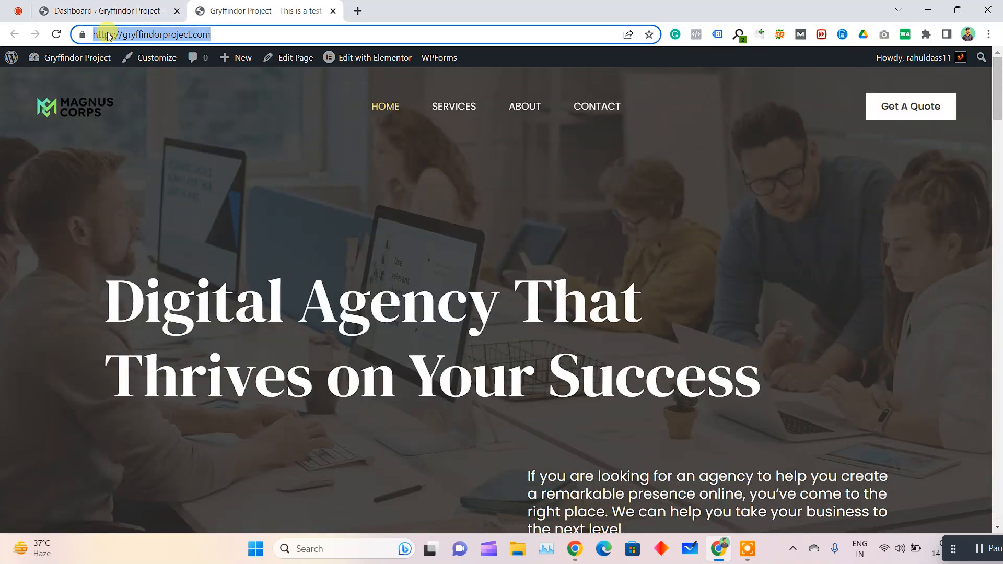
{"action": "left_click", "coordinate": [381, 190]}
{"action": "left_click", "coordinate": [454, 114]}
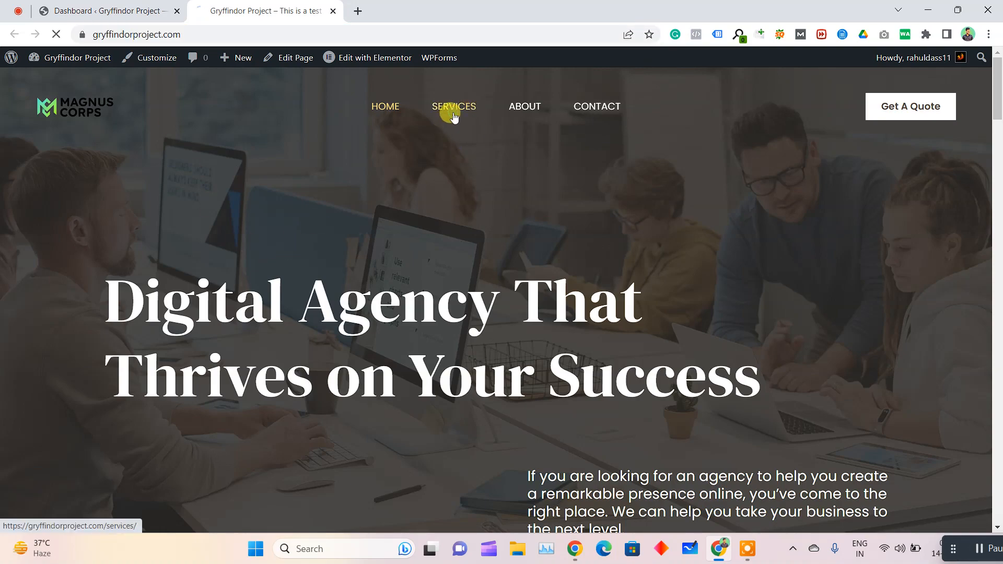
Look through the Services page, open the site's About page and look through it as well
{"action": "scroll", "coordinate": [453, 202], "scroll_direction": "down", "scroll_amount": 20}
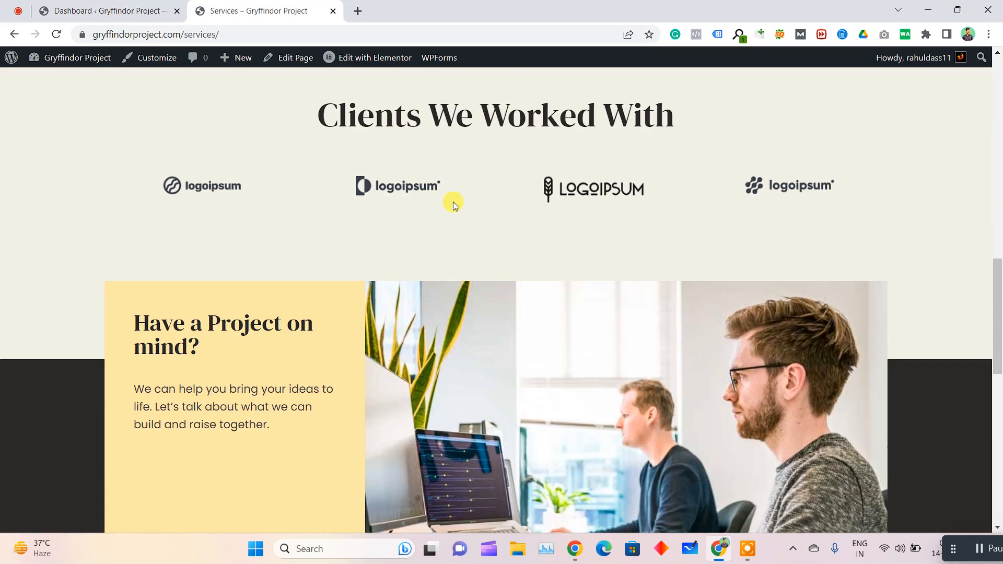
{"action": "scroll", "coordinate": [453, 202], "scroll_direction": "up", "scroll_amount": 20}
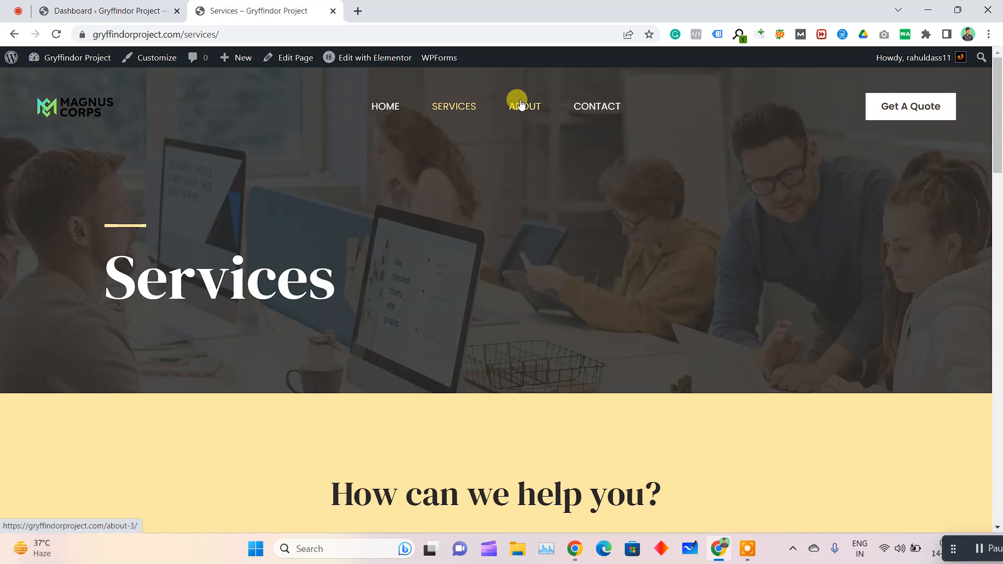
{"action": "scroll", "coordinate": [296, 215], "scroll_direction": "down", "scroll_amount": 15}
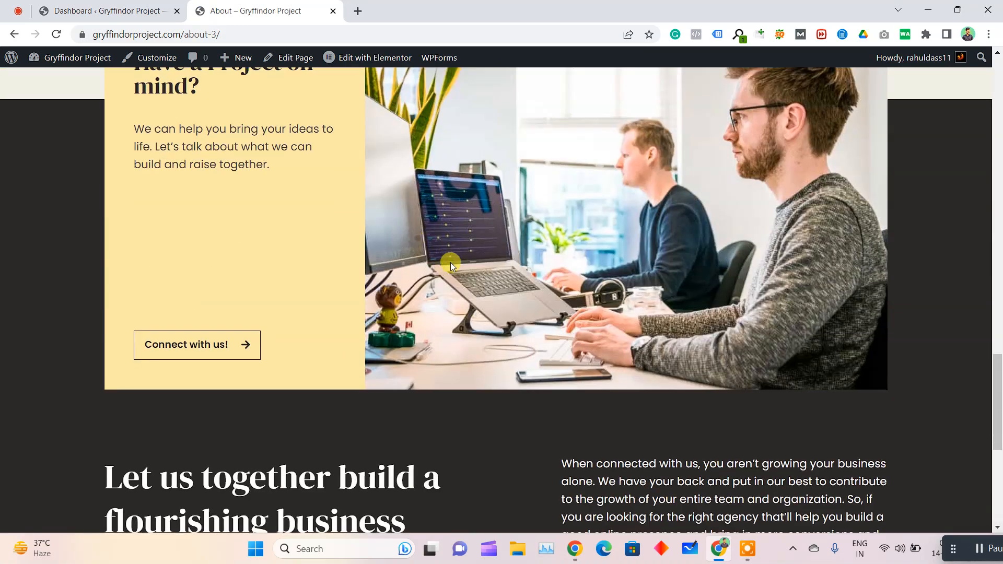
{"action": "scroll", "coordinate": [471, 215], "scroll_direction": "up", "scroll_amount": 15}
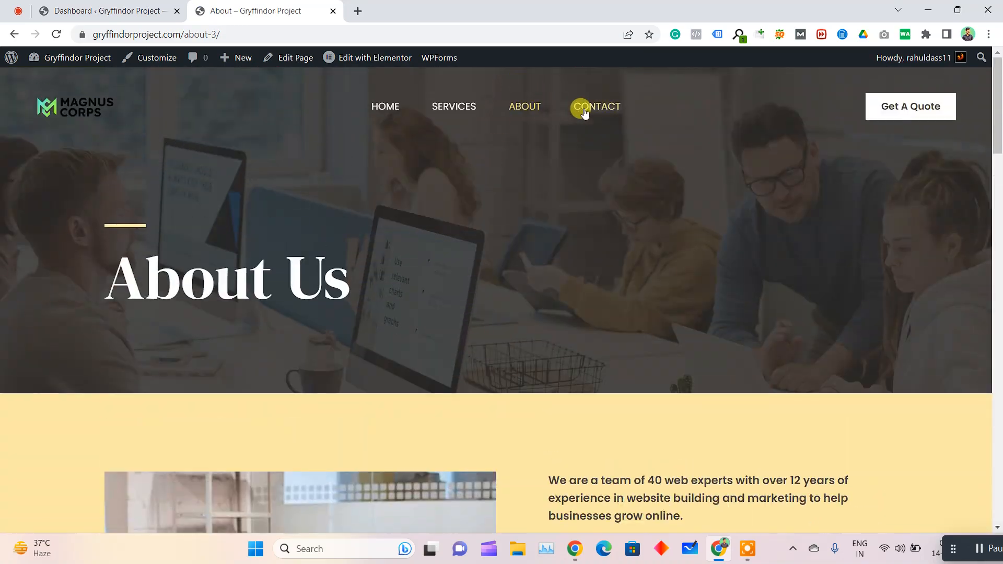
Open the Contact page and examine its contact details, the fields of the message form and the rest of the page
{"action": "left_click", "coordinate": [585, 107]}
{"action": "scroll", "coordinate": [433, 323], "scroll_direction": "down", "scroll_amount": 10}
{"action": "scroll", "coordinate": [562, 320], "scroll_direction": "up", "scroll_amount": 5}
{"action": "left_click", "coordinate": [583, 261]}
{"action": "left_click", "coordinate": [537, 294]}
{"action": "left_click", "coordinate": [542, 351]}
{"action": "left_click", "coordinate": [551, 420]}
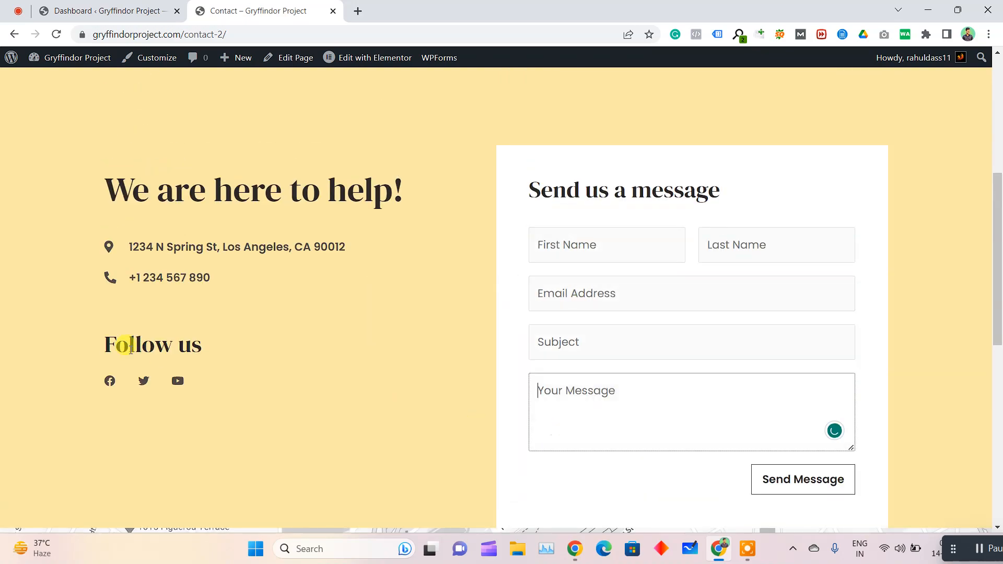
{"action": "scroll", "coordinate": [436, 359], "scroll_direction": "down", "scroll_amount": 5}
{"action": "scroll", "coordinate": [426, 291], "scroll_direction": "up", "scroll_amount": 10}
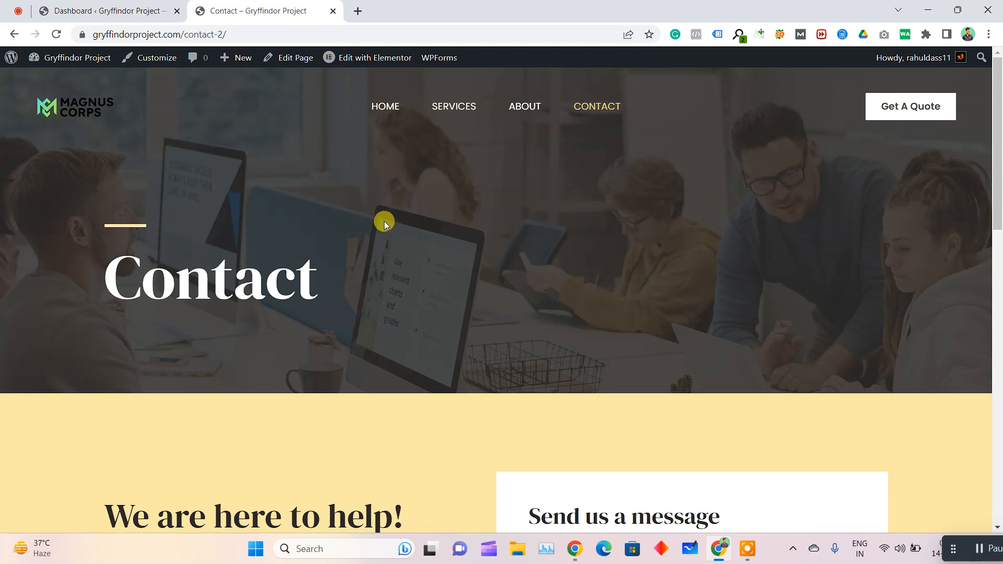
Preview the Contact page in the browser's developer tools with responsive mobile device emulation
{"action": "key", "text": "F12"}
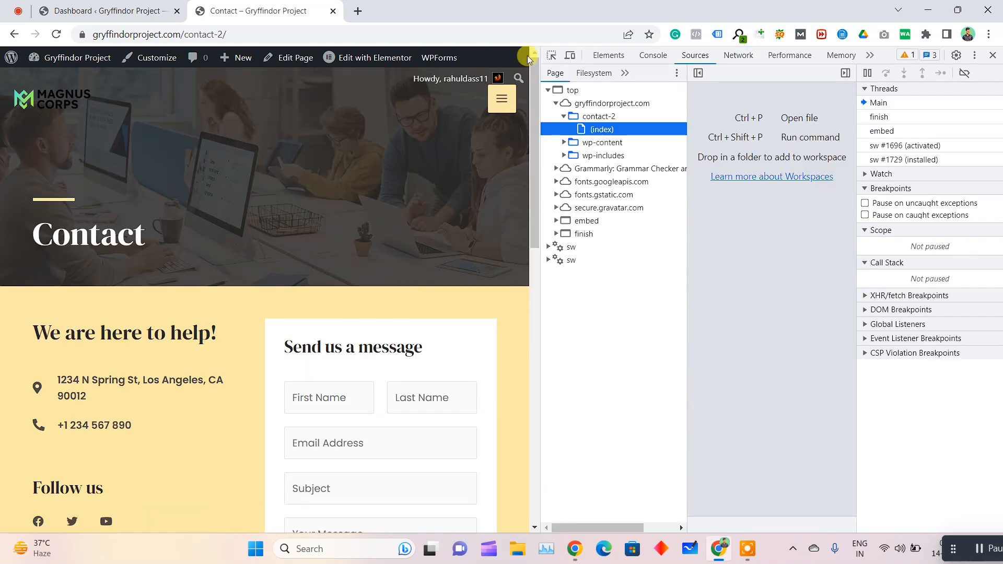
{"action": "left_click", "coordinate": [571, 55]}
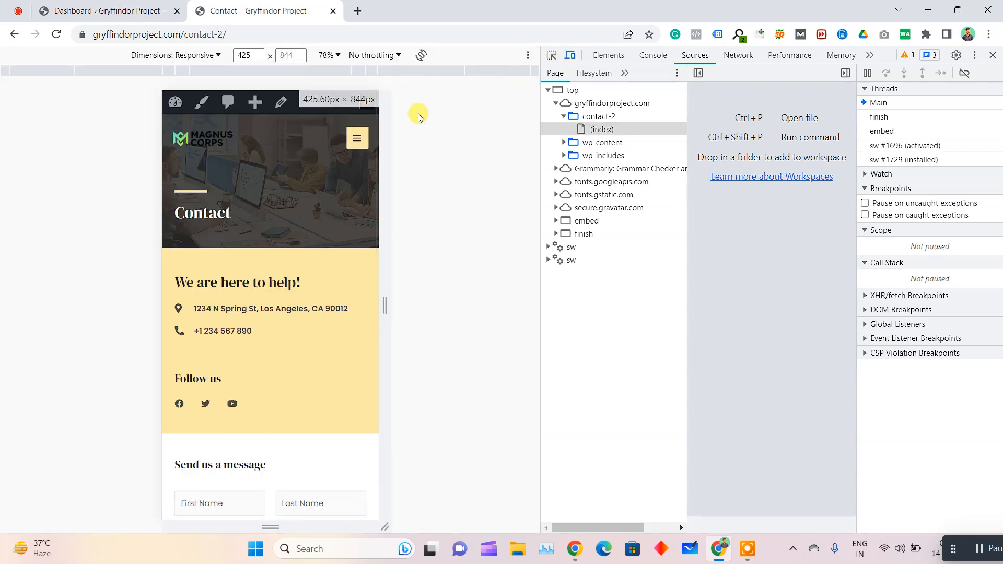
{"action": "scroll", "coordinate": [266, 313], "scroll_direction": "down", "scroll_amount": 5}
{"action": "scroll", "coordinate": [318, 280], "scroll_direction": "up", "scroll_amount": 5}
Open the Home page from the mobile navigation menu and look through its mobile layout down to the footer
{"action": "left_click", "coordinate": [356, 139]}
{"action": "left_click", "coordinate": [212, 155]}
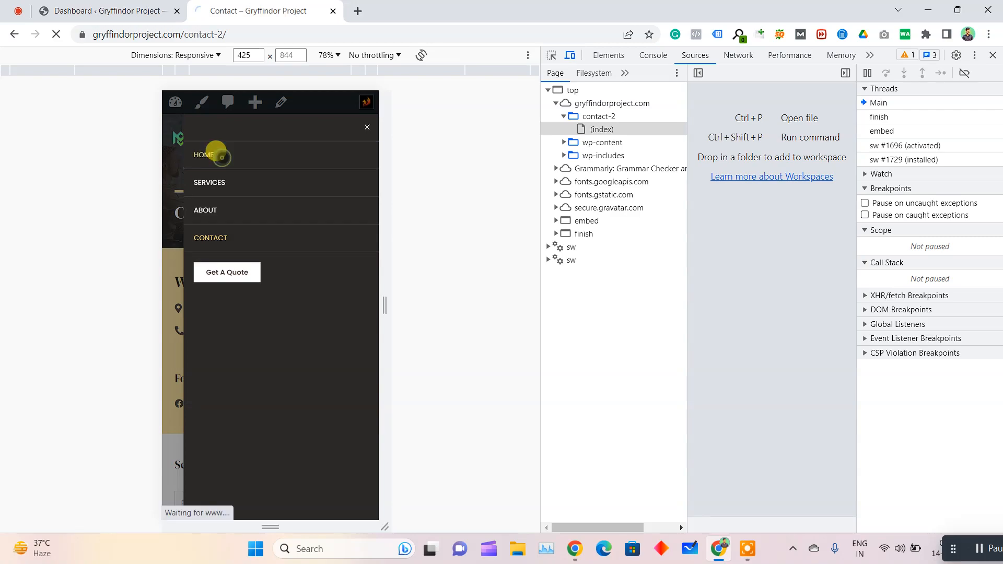
{"action": "scroll", "coordinate": [293, 301], "scroll_direction": "down", "scroll_amount": 4}
{"action": "scroll", "coordinate": [290, 297], "scroll_direction": "down", "scroll_amount": 15}
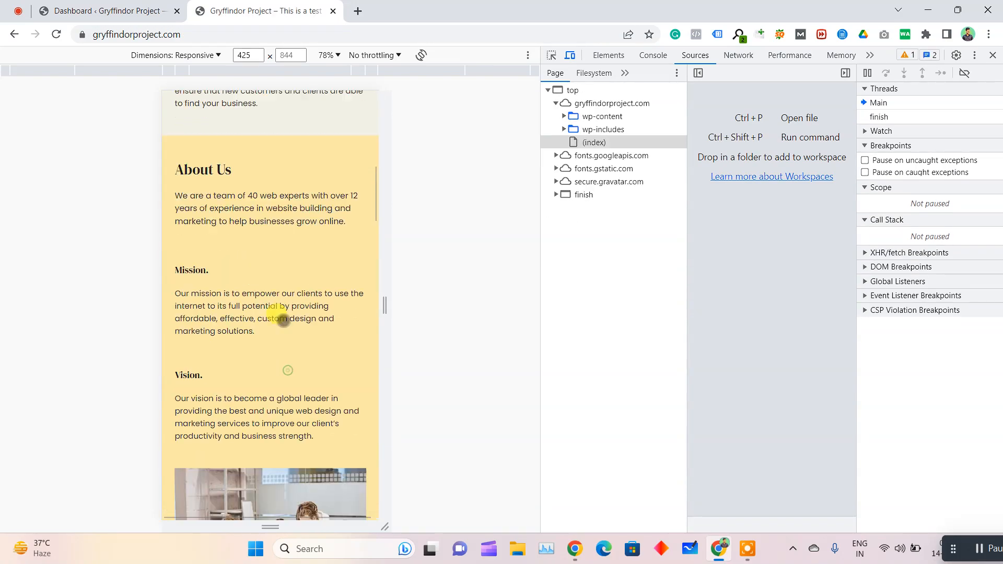
{"action": "scroll", "coordinate": [299, 342], "scroll_direction": "down", "scroll_amount": 15}
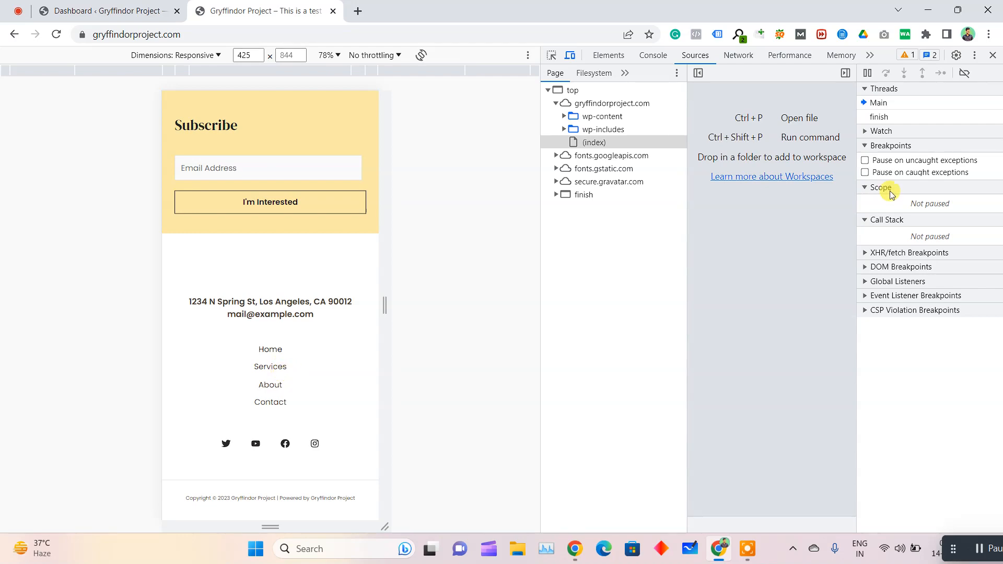
Close the developer tools, highlight the hero headline on the desktop home page and open the page for editing with Elementor
{"action": "left_click", "coordinate": [993, 55]}
{"action": "scroll", "coordinate": [493, 376], "scroll_direction": "up", "scroll_amount": 10}
{"action": "scroll", "coordinate": [482, 62], "scroll_direction": "up", "scroll_amount": 5}
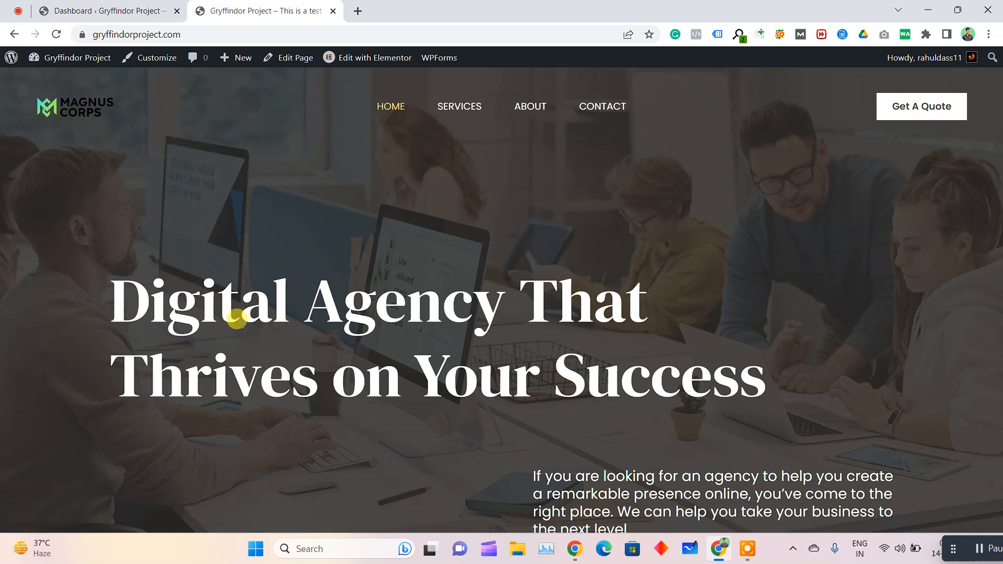
{"action": "left_click_drag", "start_coordinate": [134, 293], "coordinate": [776, 383]}
{"action": "left_click", "coordinate": [468, 212]}
{"action": "left_click", "coordinate": [364, 58]}
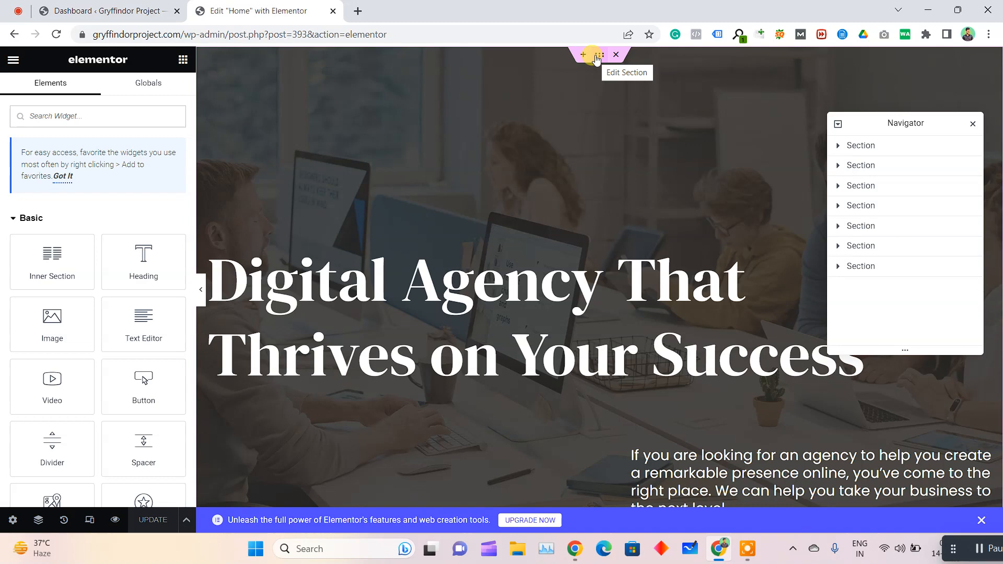
Show the hero section's style settings and expand its Background Overlay options
{"action": "left_click", "coordinate": [597, 56]}
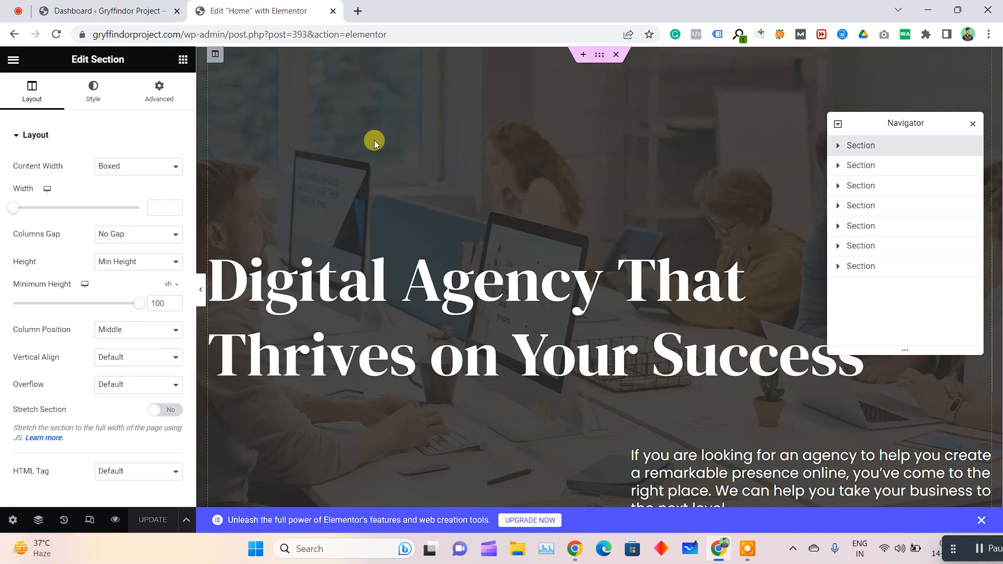
{"action": "left_click", "coordinate": [95, 91]}
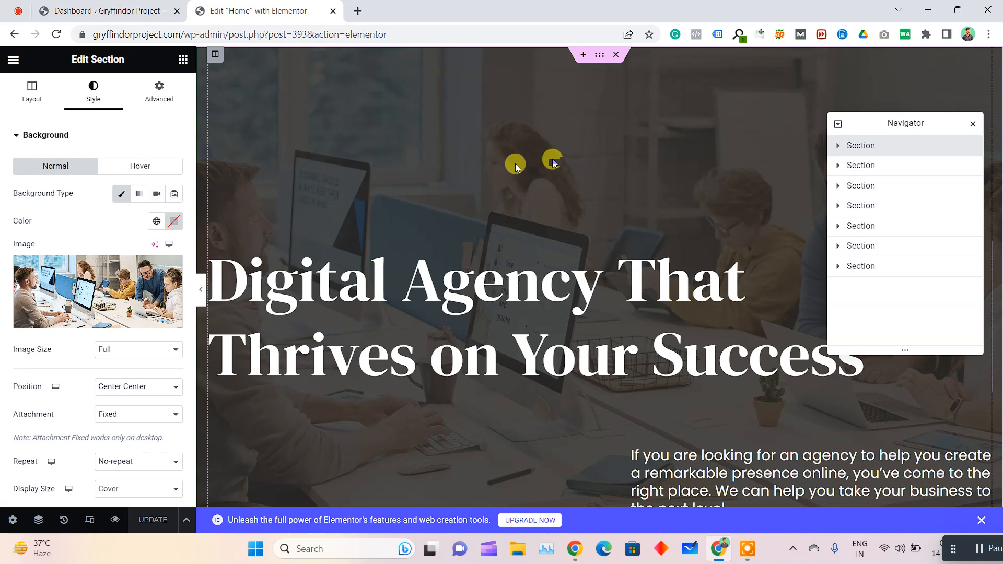
{"action": "scroll", "coordinate": [15, 334], "scroll_direction": "down", "scroll_amount": 4}
{"action": "left_click", "coordinate": [15, 319]}
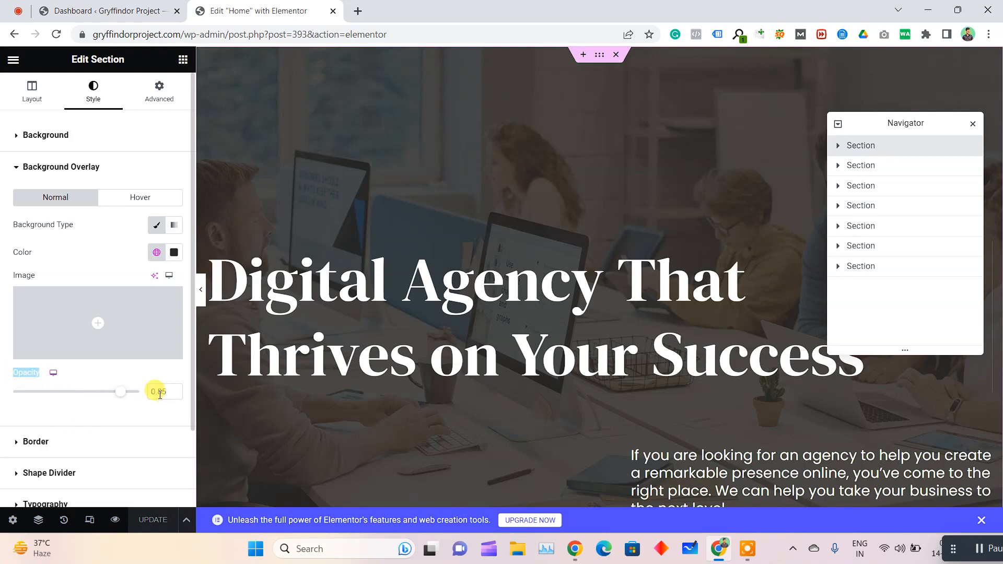
Try an overlay opacity of 0.82 on the hero section and set it back to 0.85
{"action": "mouse_move", "coordinate": [122, 392]}
{"action": "left_mouse_down"}
{"action": "mouse_move", "coordinate": [7, 391]}
{"action": "mouse_move", "coordinate": [121, 395]}
{"action": "left_mouse_up"}
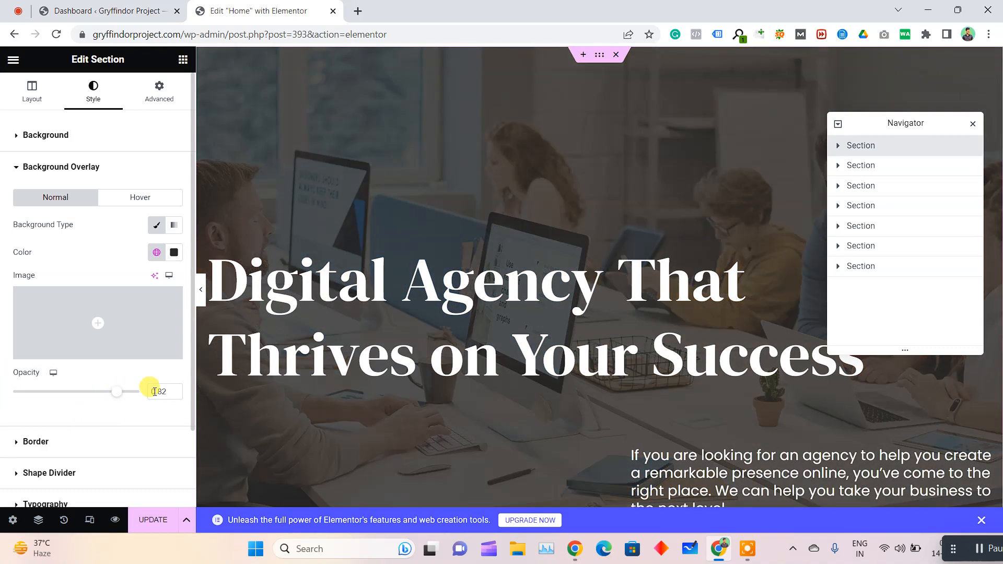
{"action": "type", "text": "0.85"}
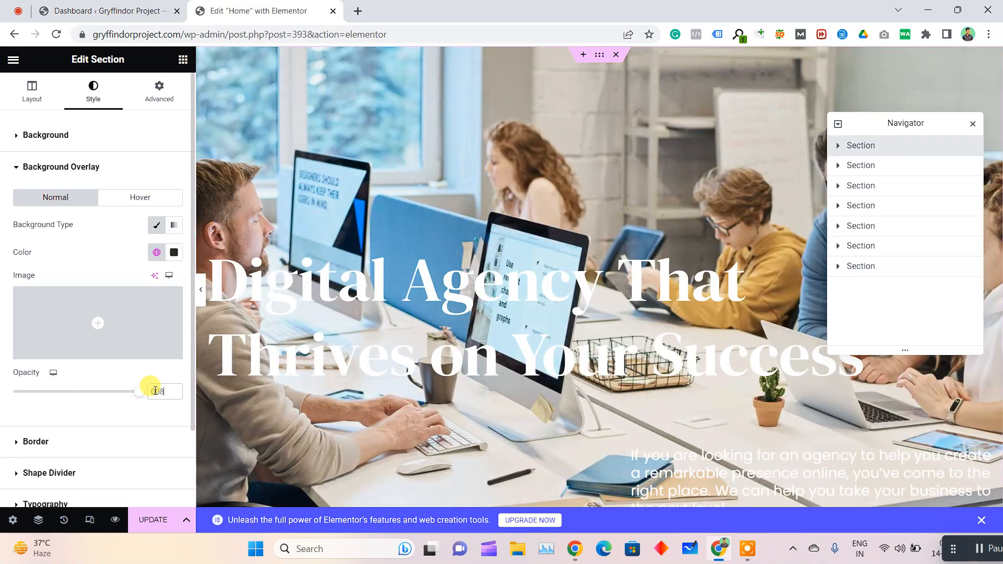
{"action": "key", "text": "BackSpace"}
{"action": "key", "text": "BackSpace"}
{"action": "type", "text": "0."}
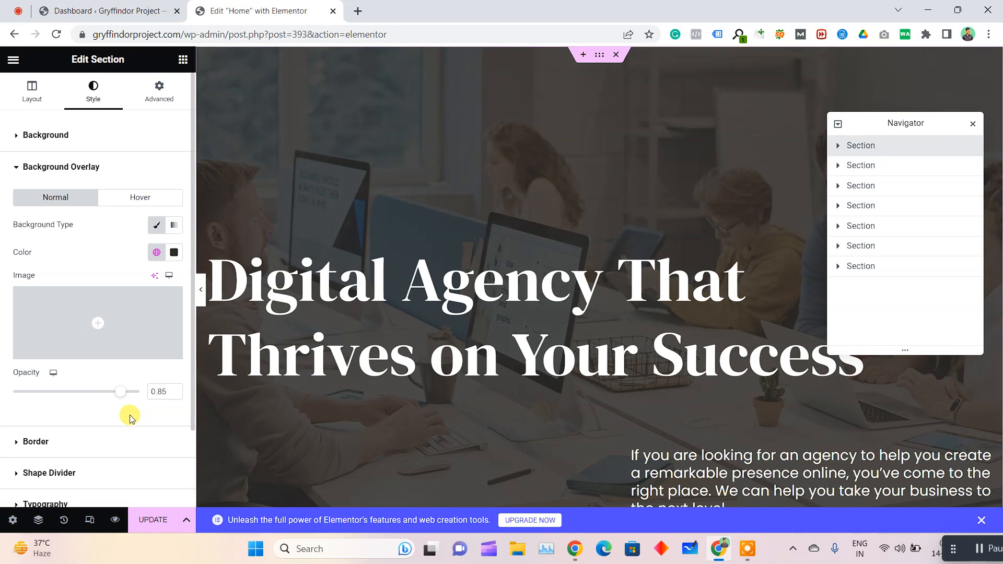
Inspect the content settings of the hero heading, highlighting its title text, and of the paragraph below it
{"action": "scroll", "coordinate": [566, 312], "scroll_direction": "down", "scroll_amount": 1}
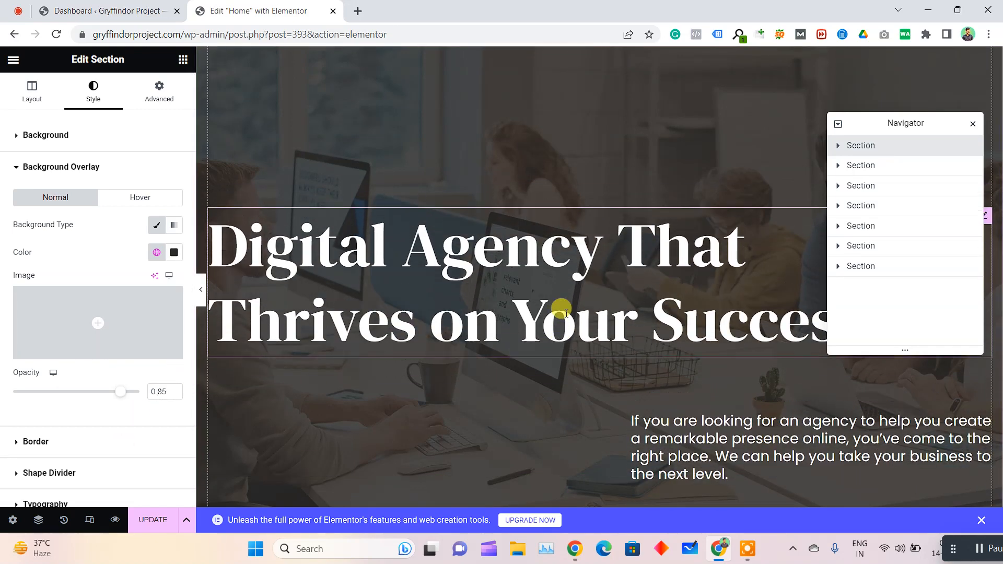
{"action": "scroll", "coordinate": [566, 312], "scroll_direction": "up", "scroll_amount": 1}
{"action": "left_click", "coordinate": [524, 308]}
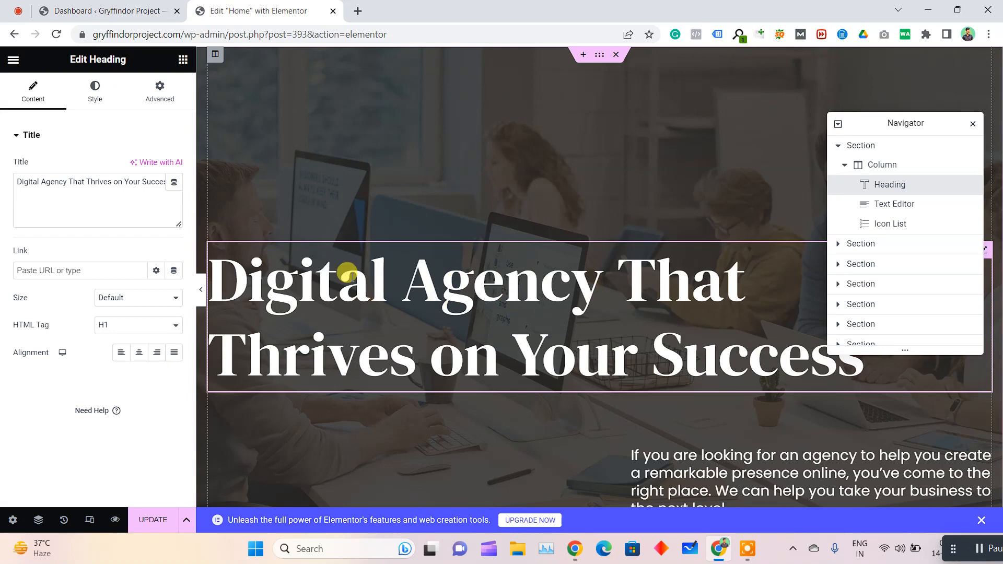
{"action": "triple_click", "coordinate": [77, 177]}
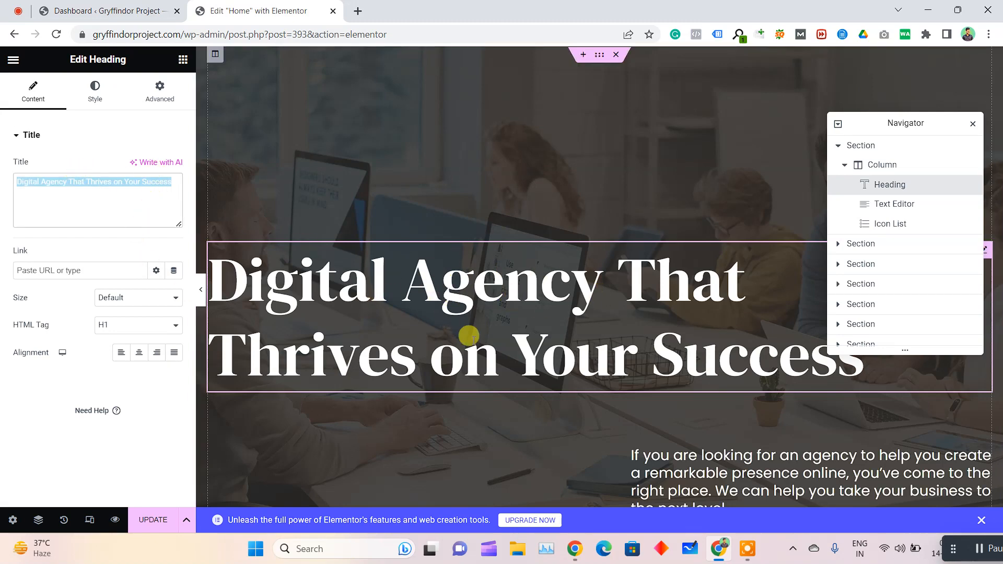
{"action": "scroll", "coordinate": [368, 327], "scroll_direction": "down", "scroll_amount": 2}
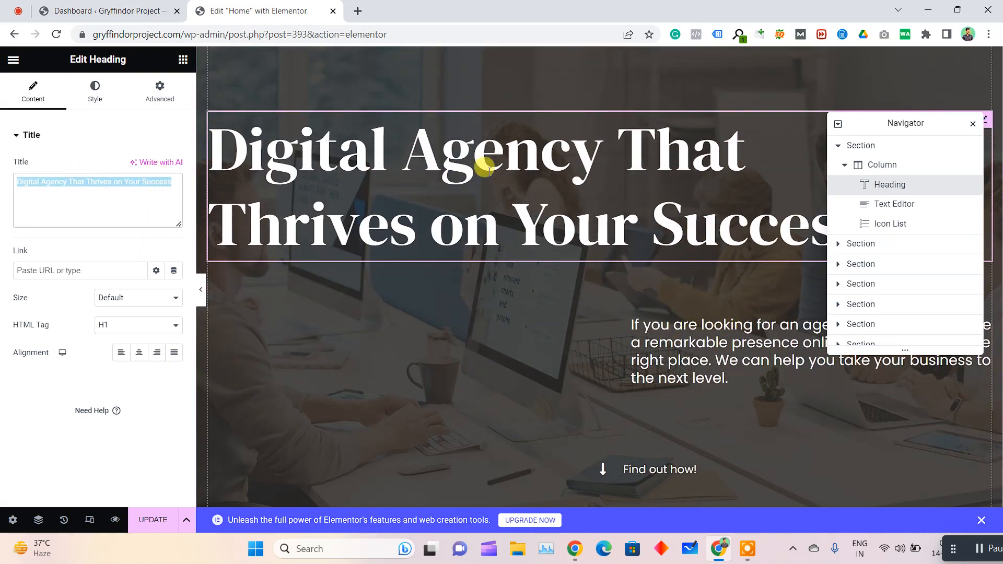
{"action": "left_click", "coordinate": [659, 315]}
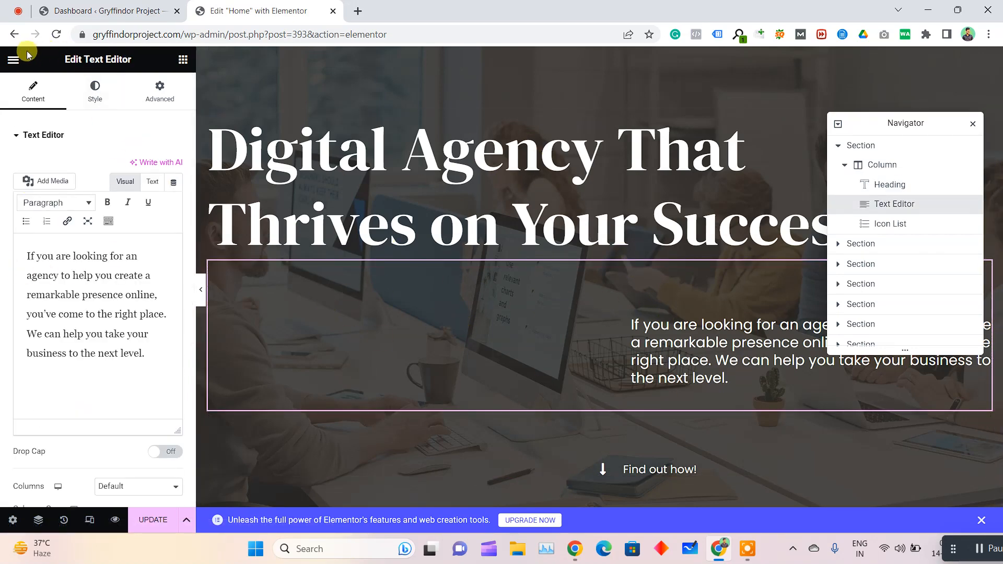
Add a Text Editor widget between the hero heading and the paragraph, and undo the addition
{"action": "double_click", "coordinate": [13, 61]}
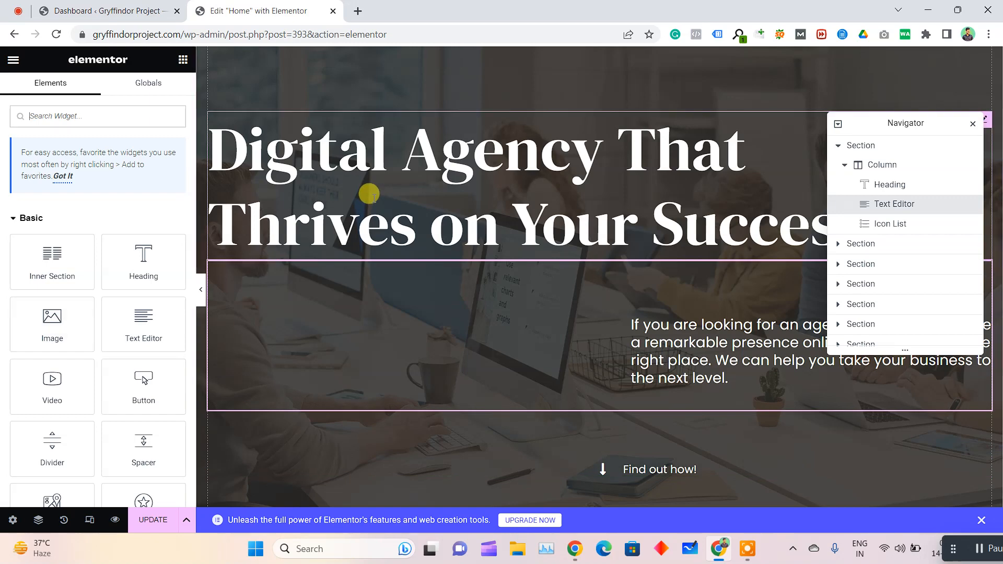
{"action": "left_click_drag", "start_coordinate": [133, 332], "coordinate": [392, 252]}
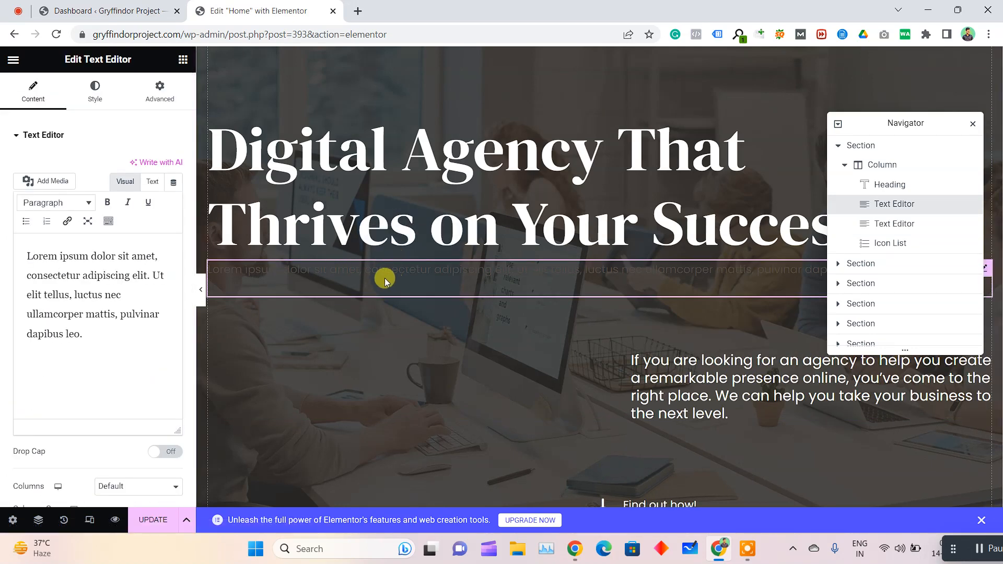
{"action": "key", "text": "ctrl+z"}
Show the hero paragraph's advanced layout settings and highlight its left padding value
{"action": "scroll", "coordinate": [503, 379], "scroll_direction": "up", "scroll_amount": 3}
{"action": "scroll", "coordinate": [632, 348], "scroll_direction": "down", "scroll_amount": 3}
{"action": "left_click", "coordinate": [634, 319]}
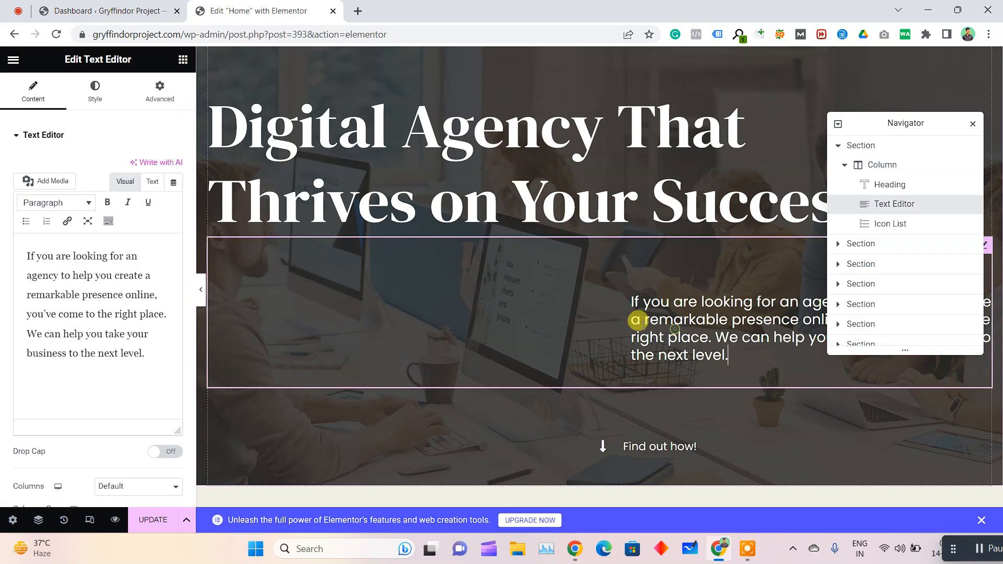
{"action": "left_click", "coordinate": [166, 96]}
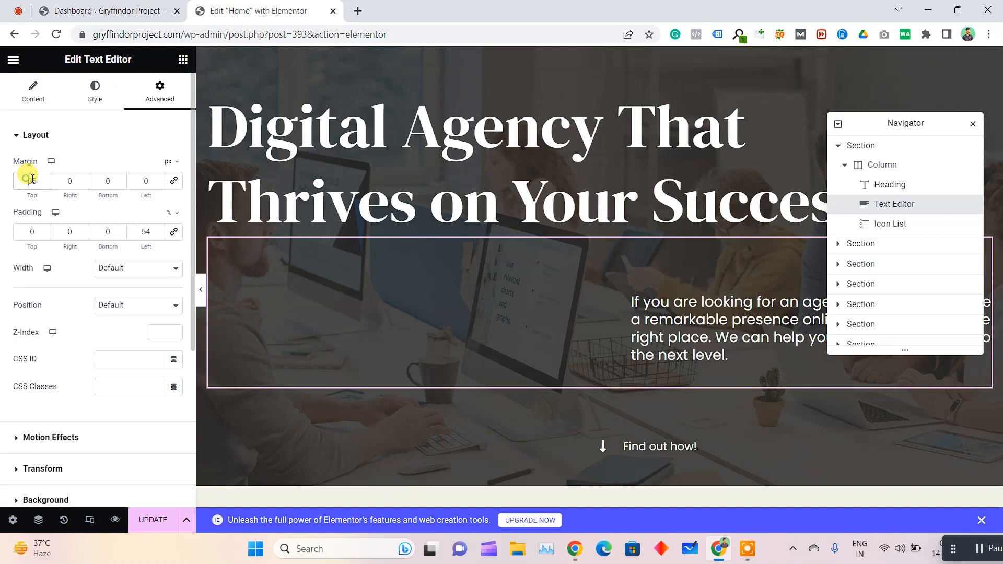
{"action": "double_click", "coordinate": [146, 232]}
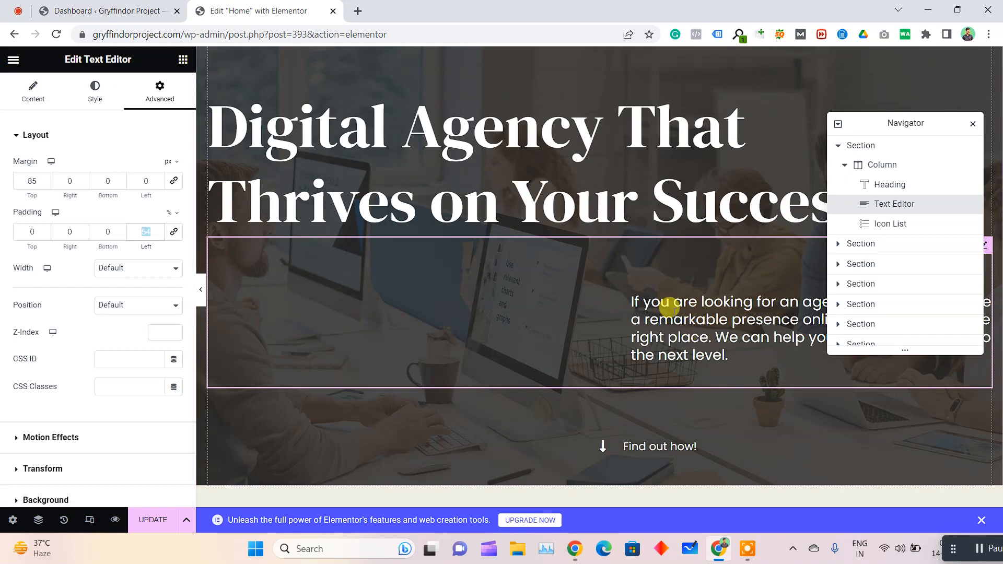
Select the "Find out how!" icon list in the hero section and test its link to the services section
{"action": "scroll", "coordinate": [635, 373], "scroll_direction": "down", "scroll_amount": 1}
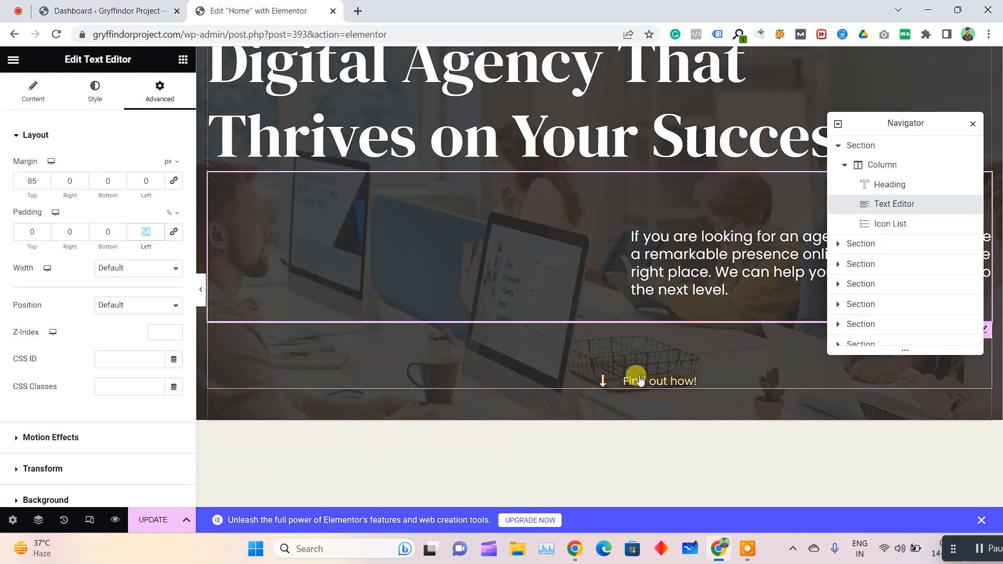
{"action": "left_click", "coordinate": [565, 379]}
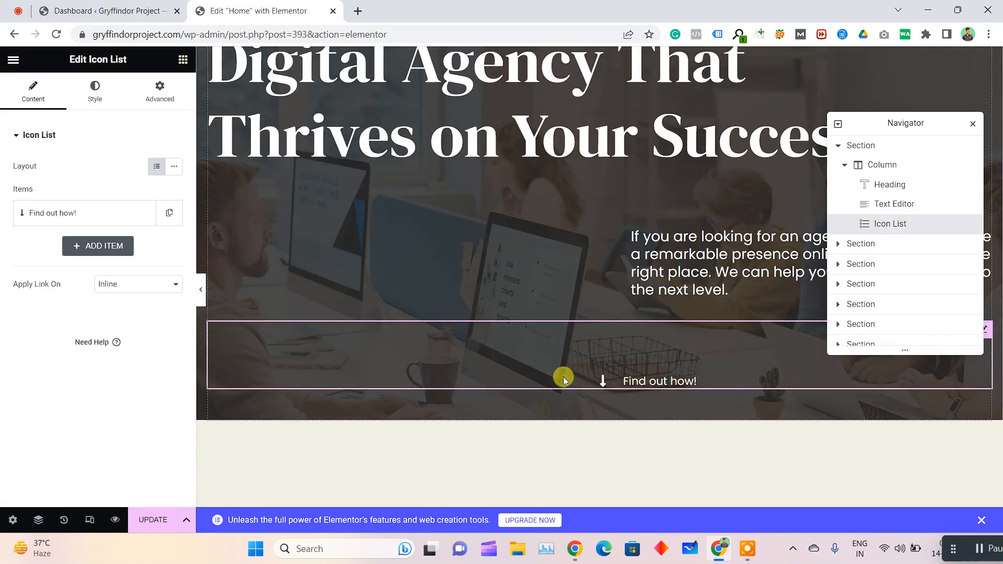
{"action": "left_click", "coordinate": [663, 381]}
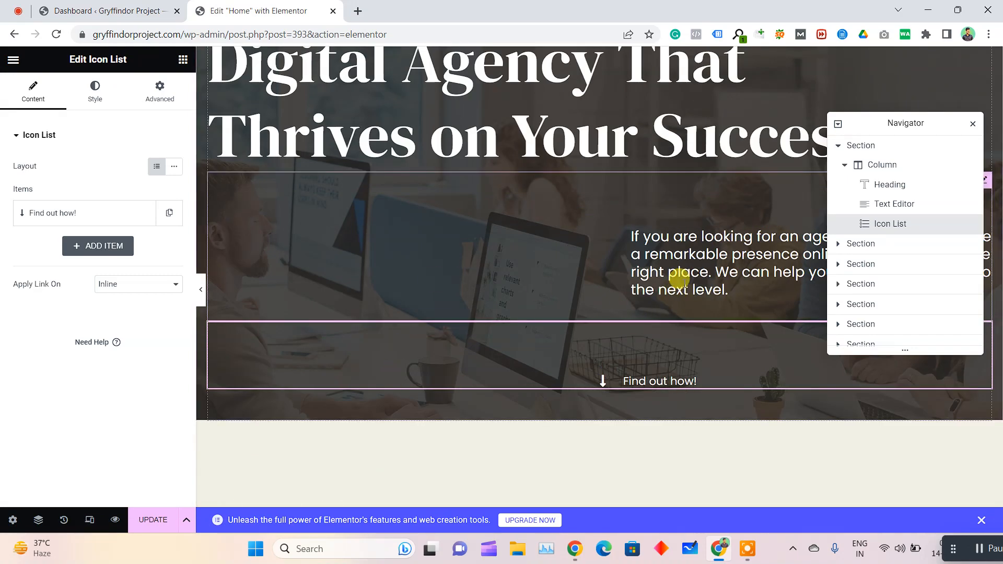
Replace the hero paragraph's text with the sample text "ahsbfajshfbjabsfhb" and undo the replacement
{"action": "left_click", "coordinate": [678, 279]}
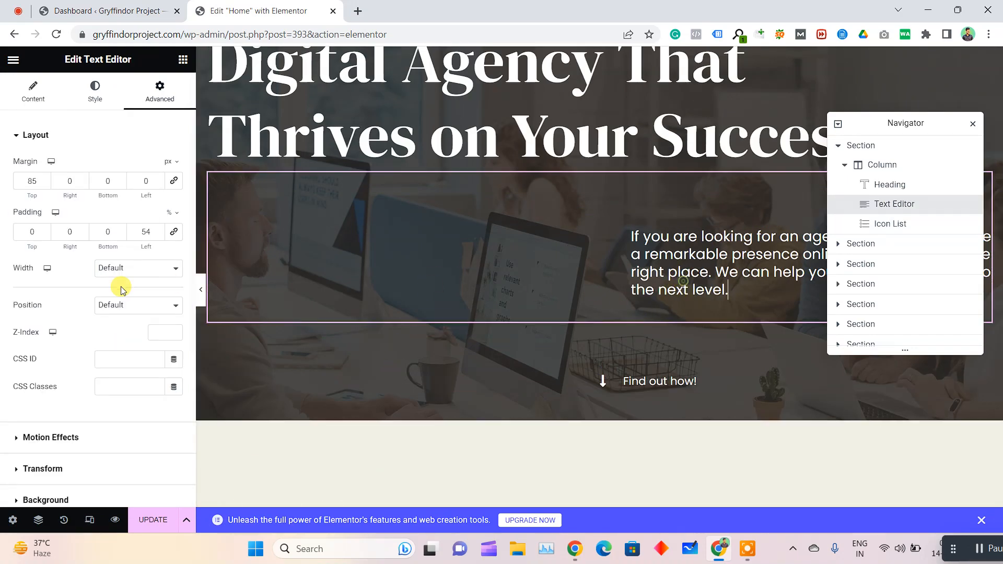
{"action": "left_click", "coordinate": [47, 94]}
{"action": "left_click", "coordinate": [139, 313]}
{"action": "key", "text": "ctrl+a"}
{"action": "type", "text": "ah"}
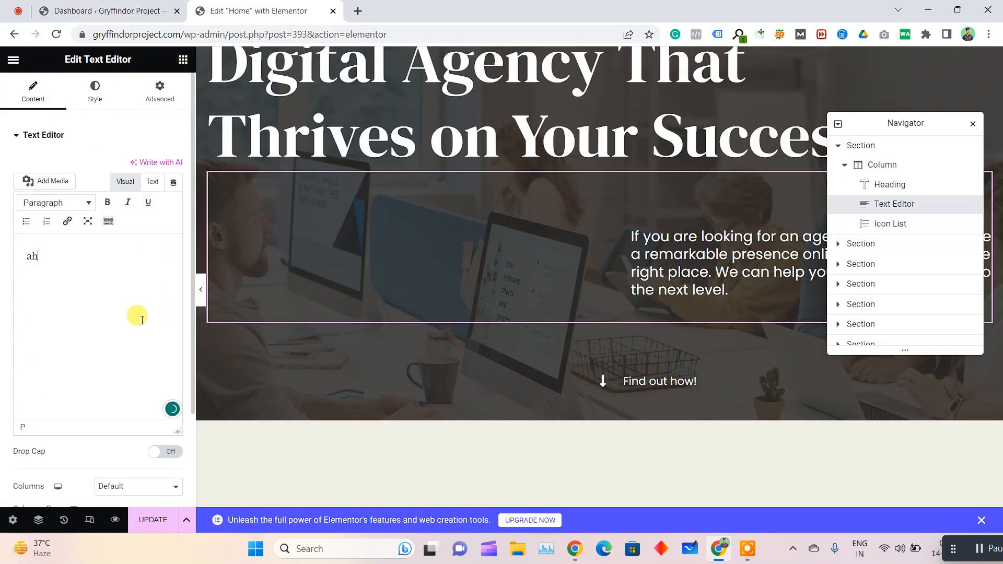
{"action": "type", "text": "sbfajshfbjabsfhb"}
{"action": "key", "text": "ctrl+z"}
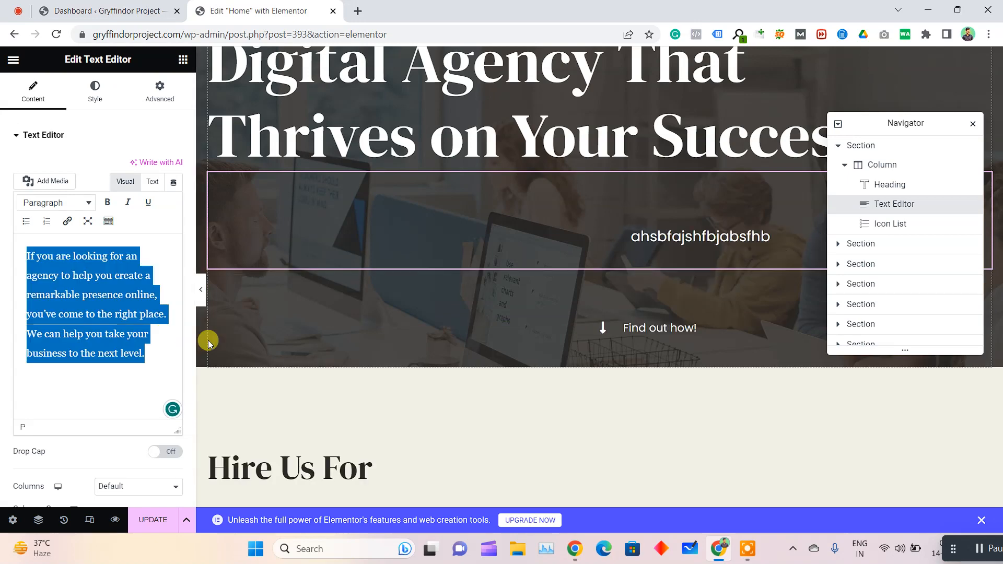
Replace the "Hire Us For" heading with the sample text "afasasf" and undo the replacement
{"action": "scroll", "coordinate": [588, 331], "scroll_direction": "down", "scroll_amount": 5}
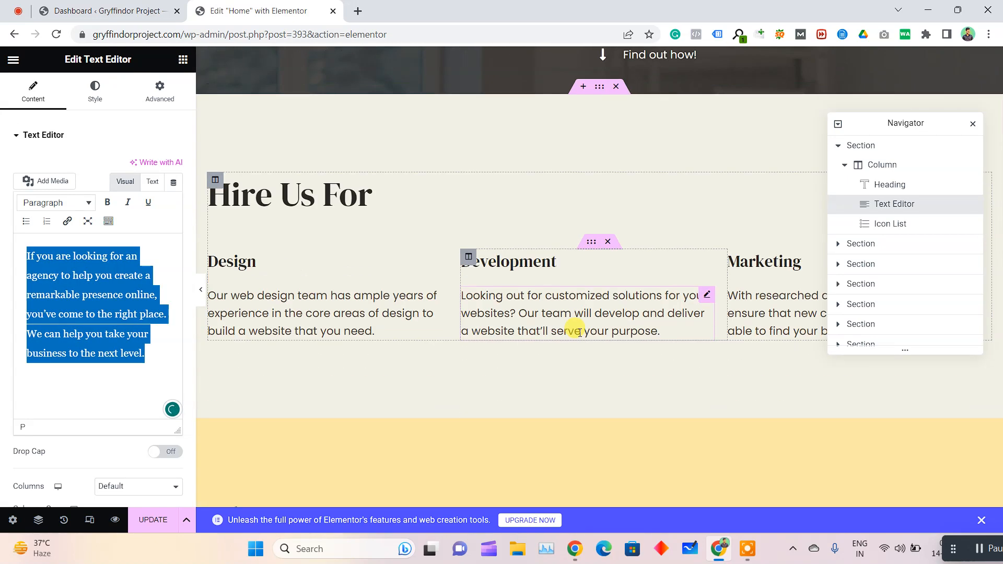
{"action": "left_click", "coordinate": [277, 200]}
{"action": "left_click", "coordinate": [79, 195]}
{"action": "key", "text": "ctrl+a"}
{"action": "type", "text": "afasas"}
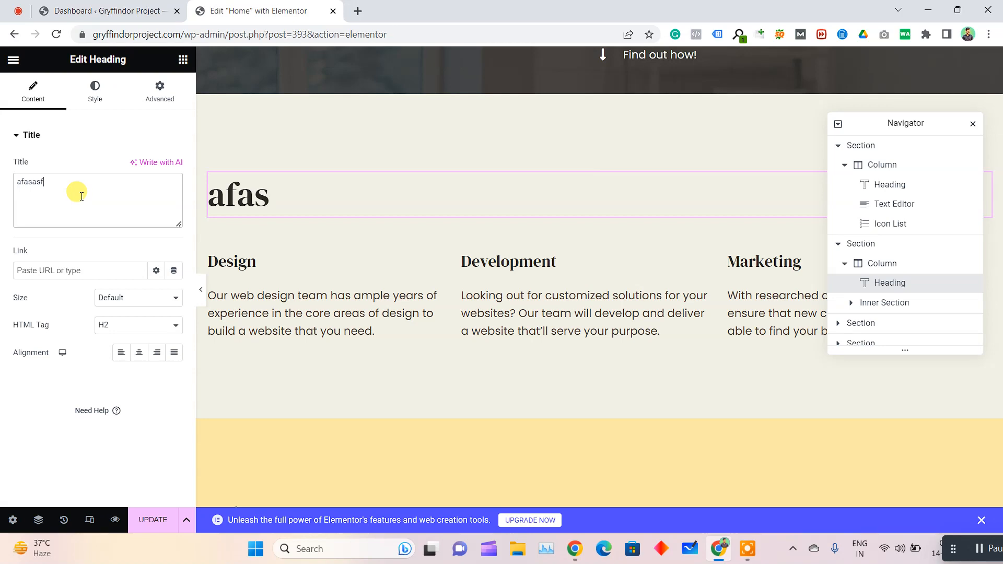
{"action": "type", "text": "f"}
{"action": "key", "text": "ctrl+z"}
{"action": "key", "text": "ctrl+z"}
Select the Design column's description and its heading in the "Hire Us For" section to show their editing settings
{"action": "left_click", "coordinate": [322, 315]}
{"action": "left_click", "coordinate": [298, 267]}
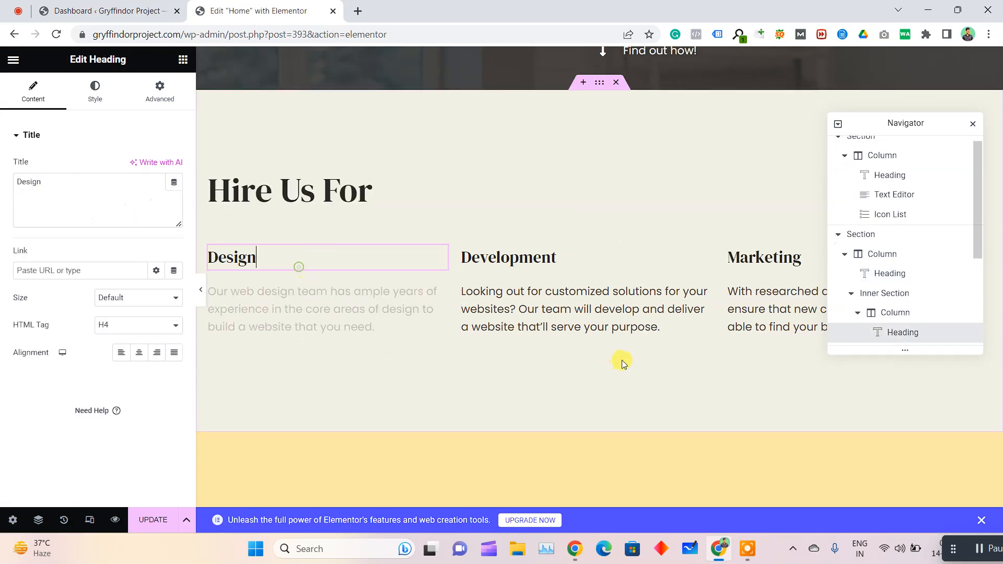
{"action": "scroll", "coordinate": [581, 203], "scroll_direction": "down", "scroll_amount": 5}
{"action": "scroll", "coordinate": [600, 197], "scroll_direction": "up", "scroll_amount": 2}
Try a darker tan background colour on the About Us section and undo the change
{"action": "left_click", "coordinate": [600, 214]}
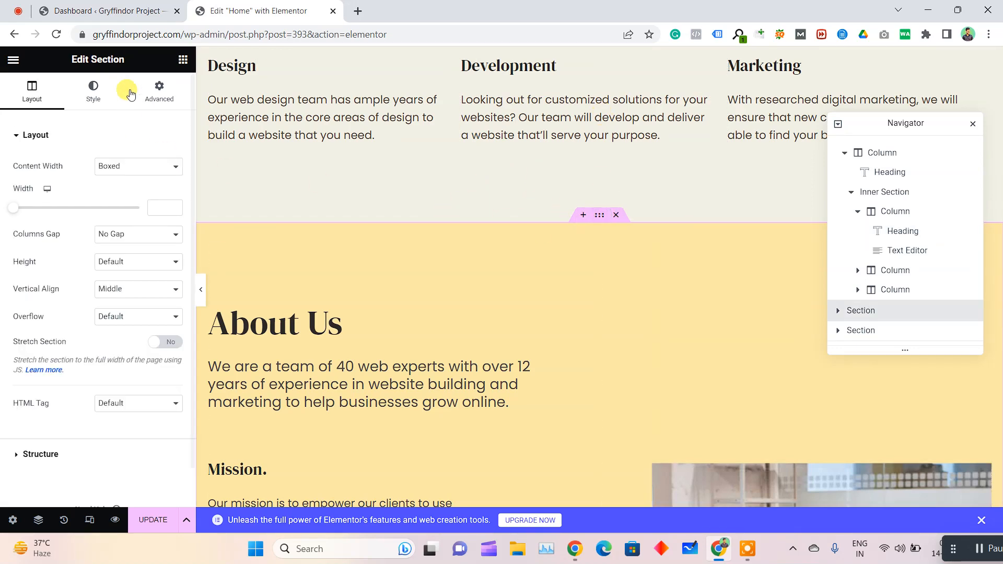
{"action": "left_click", "coordinate": [93, 89]}
{"action": "left_click", "coordinate": [174, 221]}
{"action": "left_click_drag", "start_coordinate": [157, 314], "coordinate": [131, 324]}
{"action": "left_click", "coordinate": [43, 224]}
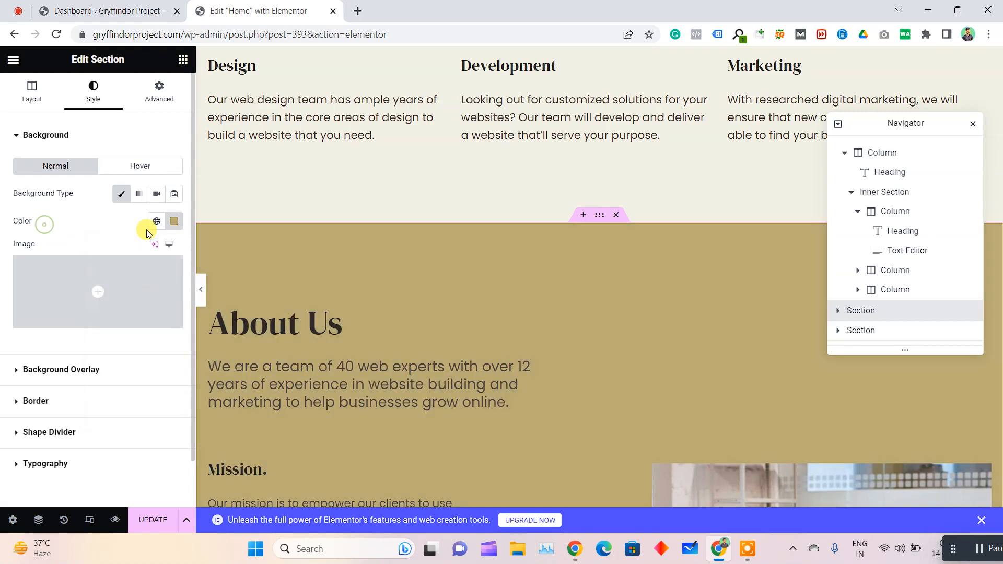
{"action": "key", "text": "ctrl+z"}
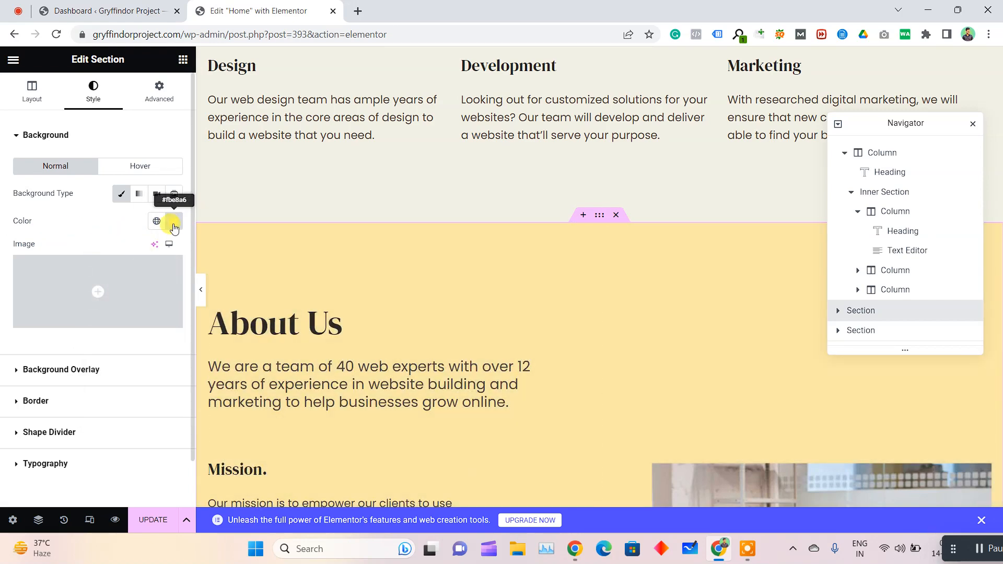
Adjust the About Us section's background colour once more with the colour picker's slider and undo the adjustment
{"action": "left_click", "coordinate": [174, 221]}
{"action": "left_click_drag", "start_coordinate": [133, 384], "coordinate": [225, 385]}
{"action": "left_click", "coordinate": [96, 217]}
{"action": "key", "text": "ctrl+z"}
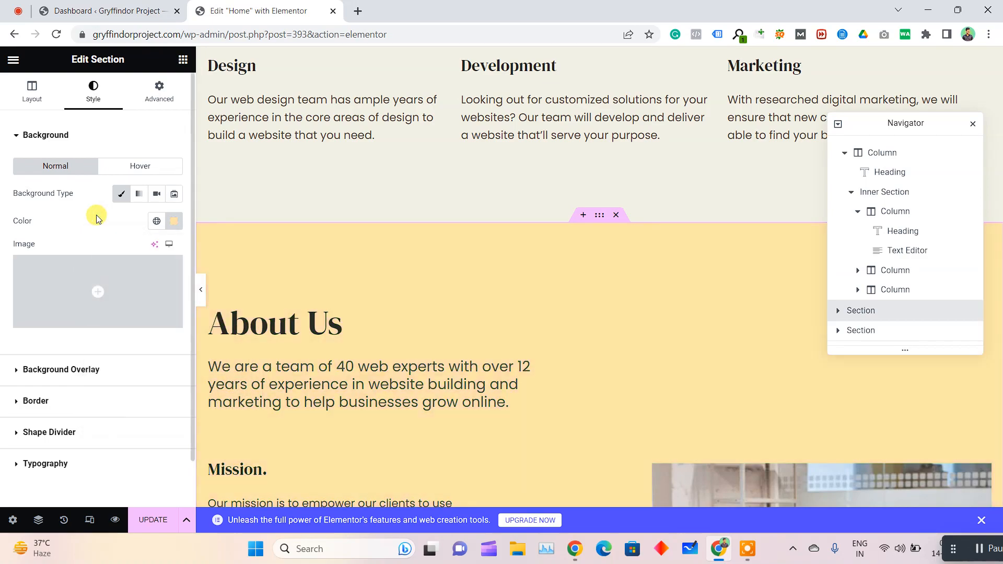
Close the Elementor editor without saving and open the list of all pages in the WordPress dashboard
{"action": "scroll", "coordinate": [583, 279], "scroll_direction": "down", "scroll_amount": 20}
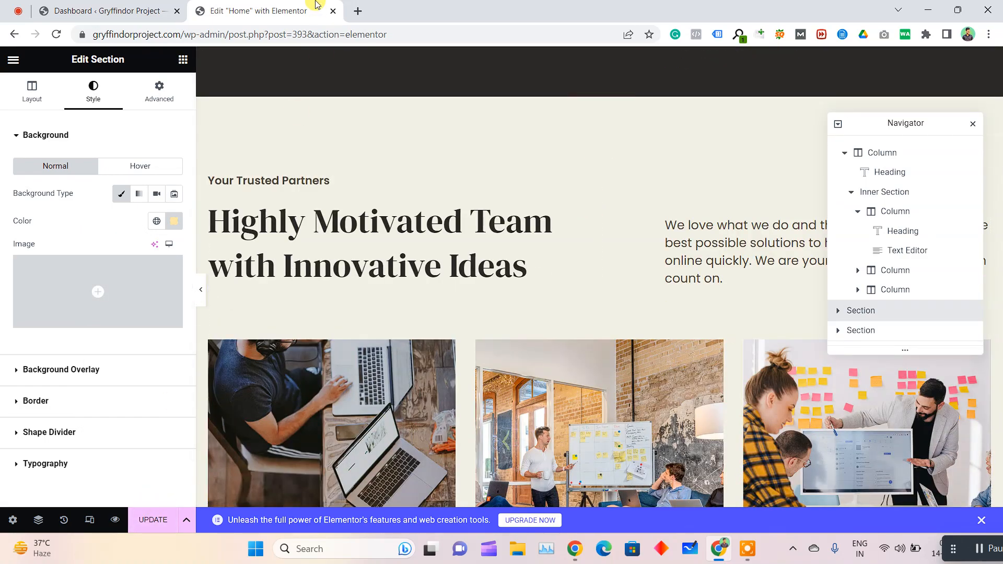
{"action": "left_click", "coordinate": [333, 11]}
{"action": "left_click", "coordinate": [574, 105]}
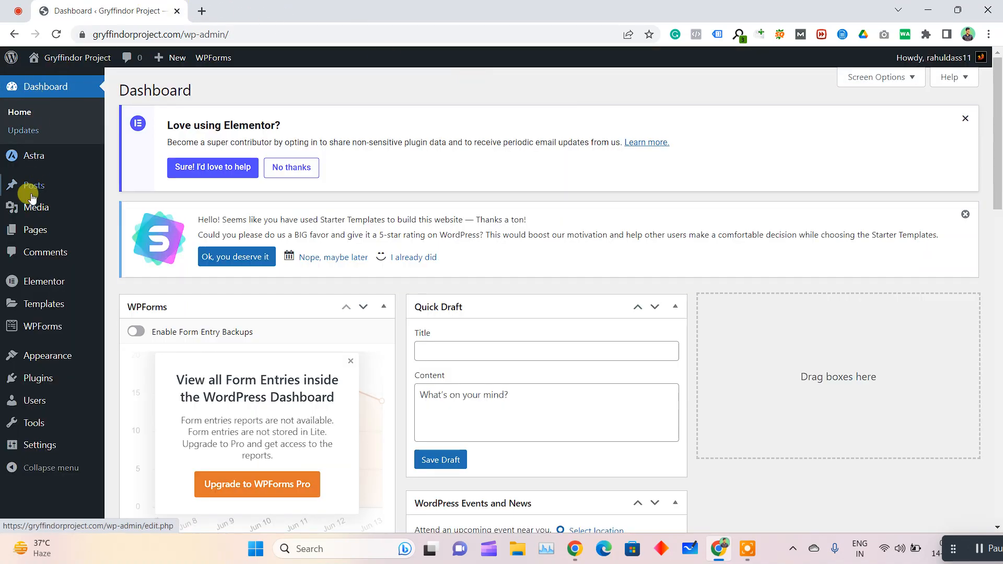
{"action": "mouse_move", "coordinate": [33, 228]}
{"action": "left_click", "coordinate": [149, 233]}
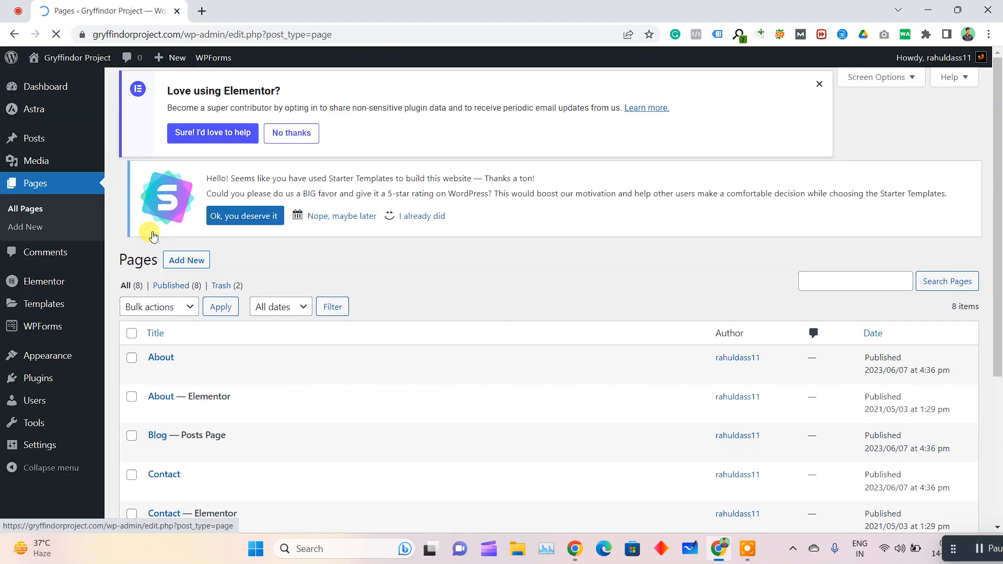
Move the non-Elementor About and Contact pages to the trash
{"action": "scroll", "coordinate": [320, 231], "scroll_direction": "down", "scroll_amount": 4}
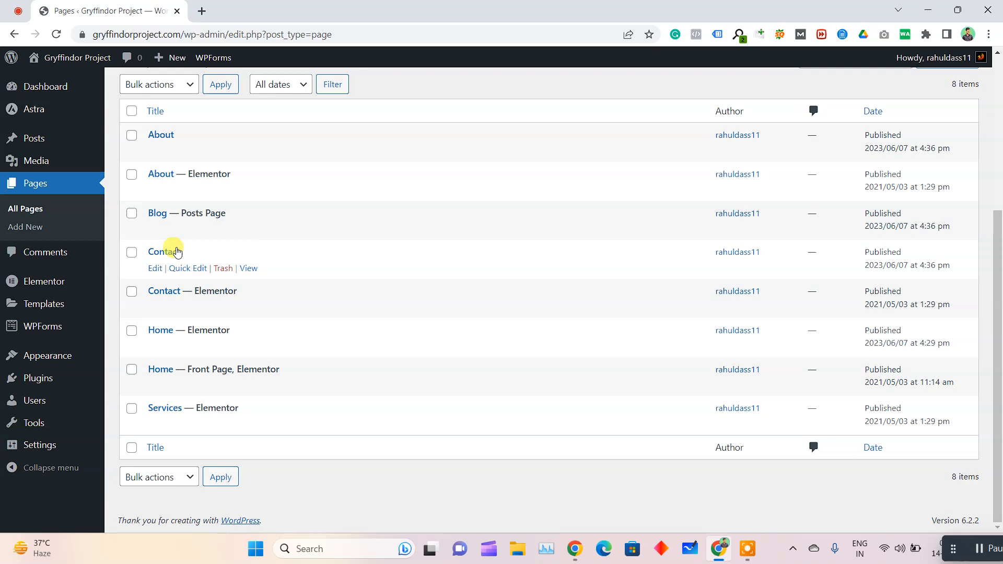
{"action": "left_click", "coordinate": [224, 151]}
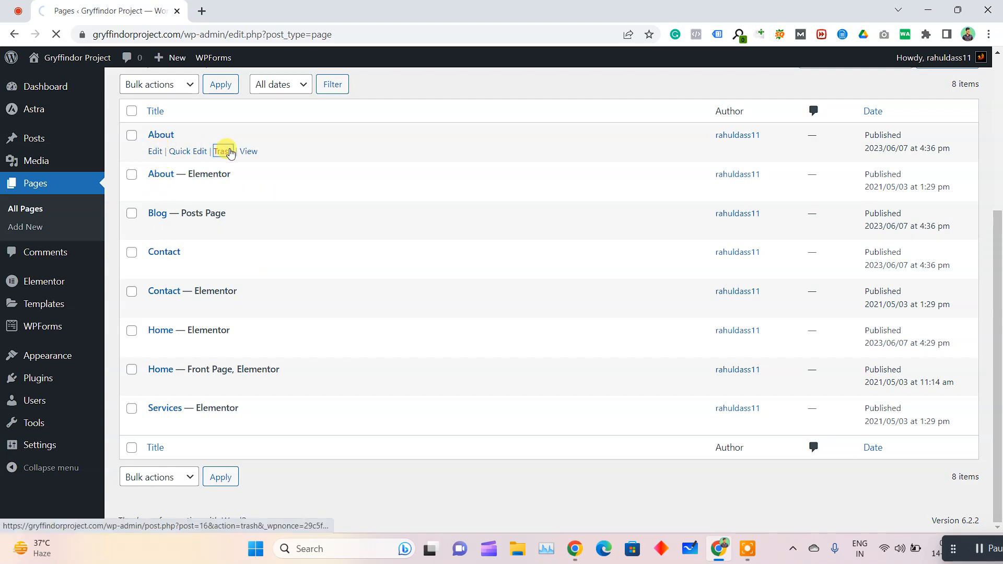
{"action": "scroll", "coordinate": [162, 334], "scroll_direction": "down", "scroll_amount": 4}
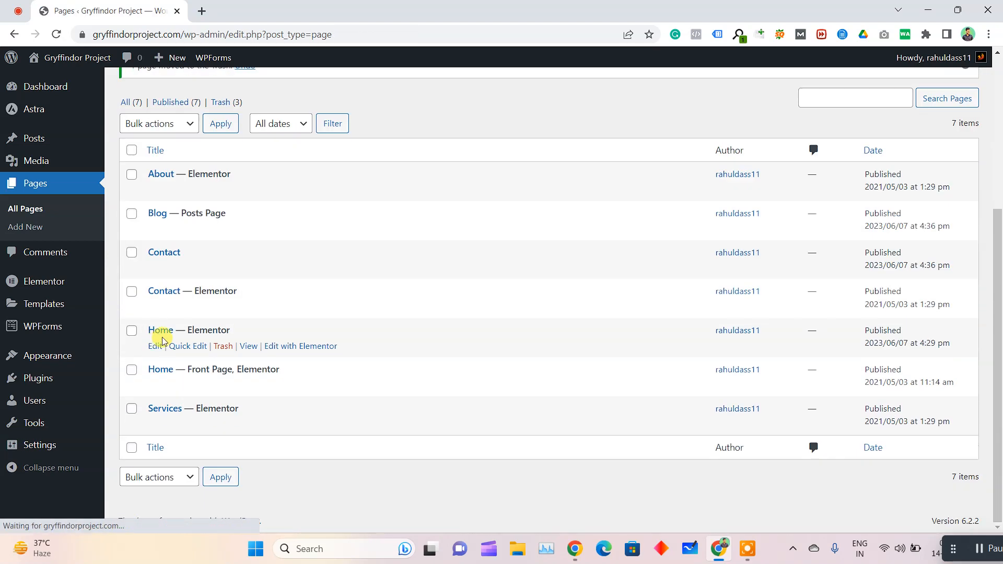
{"action": "left_click", "coordinate": [131, 253]}
{"action": "left_click", "coordinate": [149, 125]}
{"action": "left_click", "coordinate": [162, 163]}
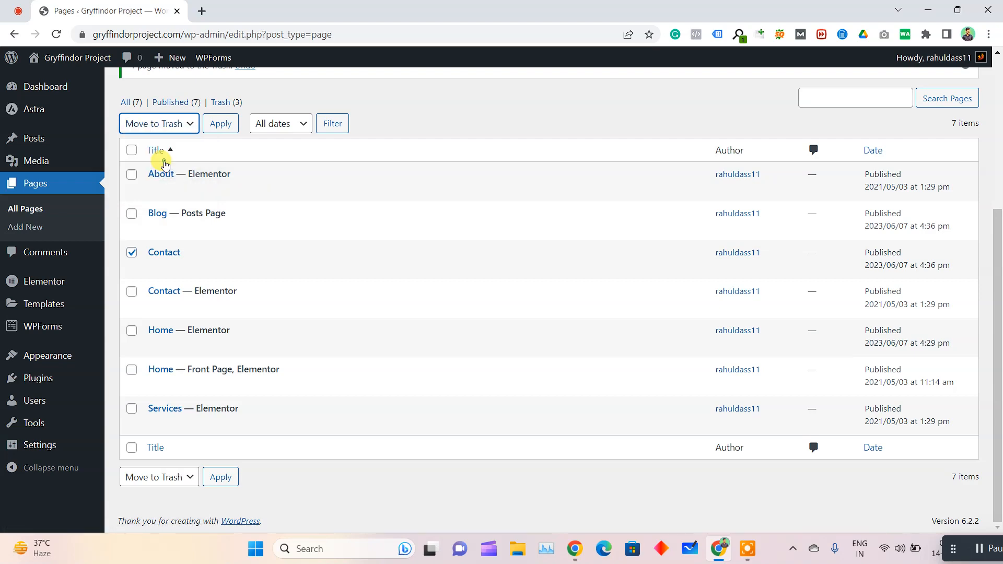
{"action": "left_click", "coordinate": [217, 124]}
View the live Services page in a new browser tab and look through its content
{"action": "scroll", "coordinate": [422, 506], "scroll_direction": "down", "scroll_amount": 3}
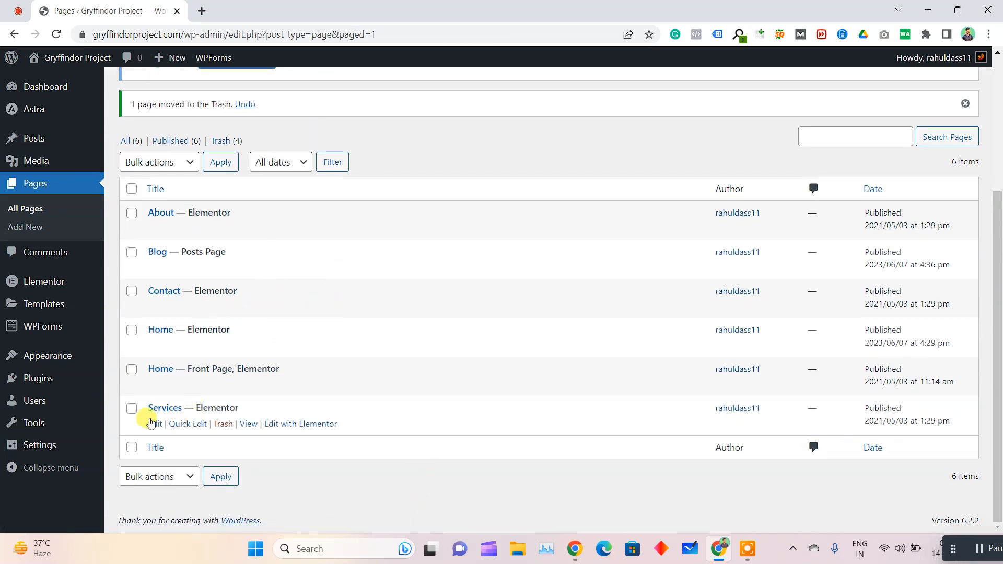
{"action": "middle_click", "coordinate": [251, 424]}
{"action": "left_click", "coordinate": [264, 6]}
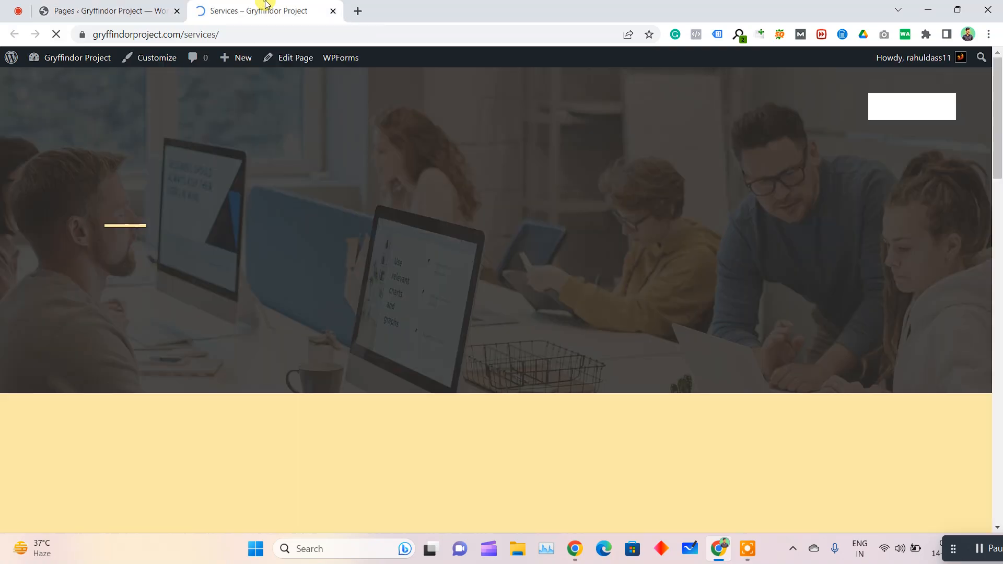
{"action": "scroll", "coordinate": [524, 246], "scroll_direction": "down", "scroll_amount": 10}
{"action": "scroll", "coordinate": [524, 245], "scroll_direction": "up", "scroll_amount": 10}
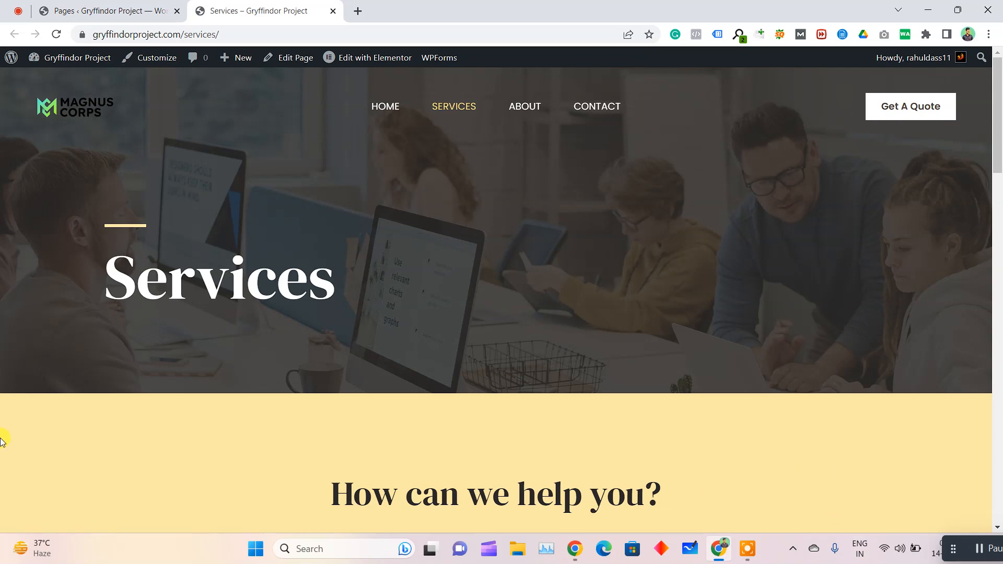
Return to the WordPress dashboard and open the Starter Templates plugin's library from the installed plugins
{"action": "key", "text": "ctrl+Tab"}
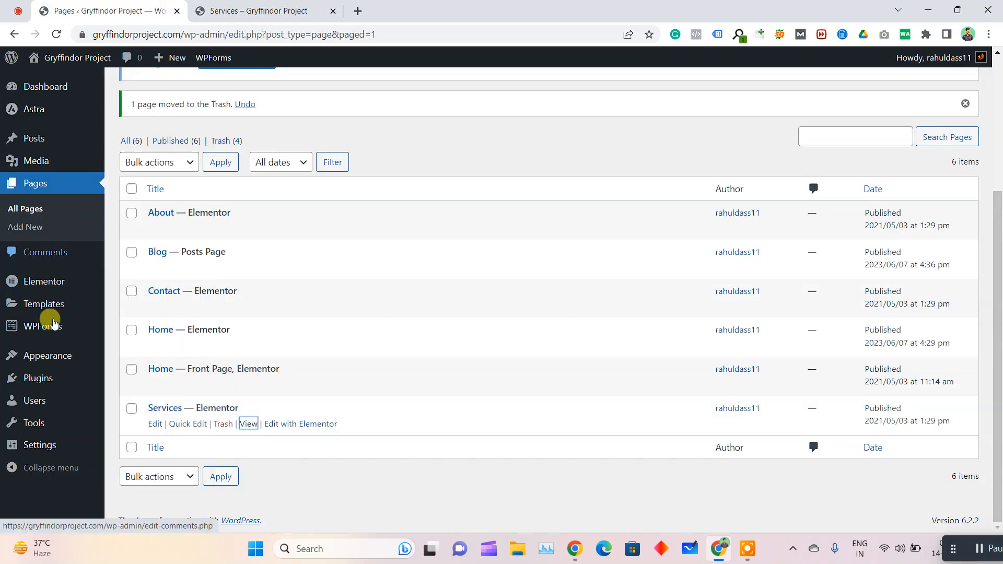
{"action": "mouse_move", "coordinate": [61, 380]}
{"action": "left_click", "coordinate": [127, 389]}
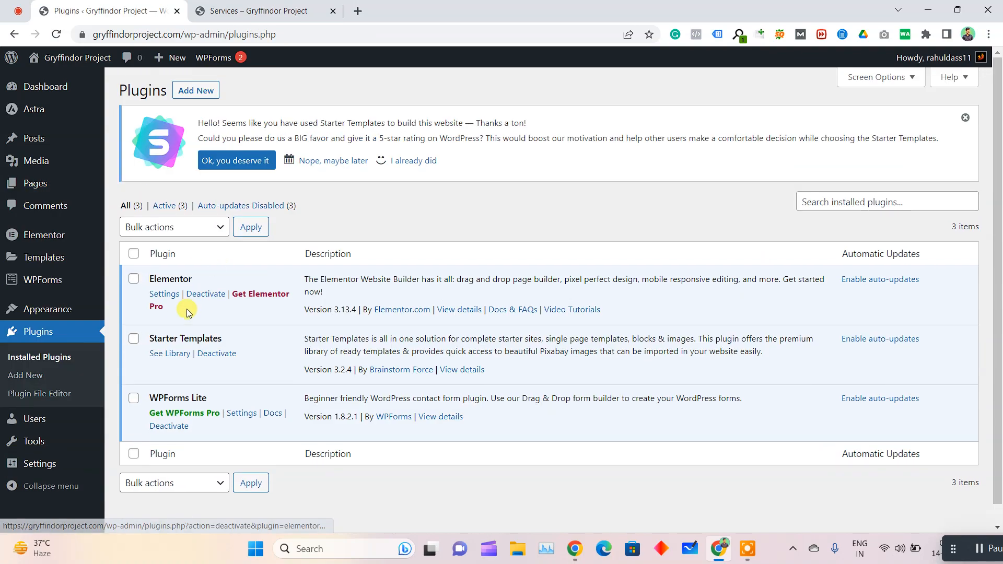
{"action": "left_click", "coordinate": [171, 354]}
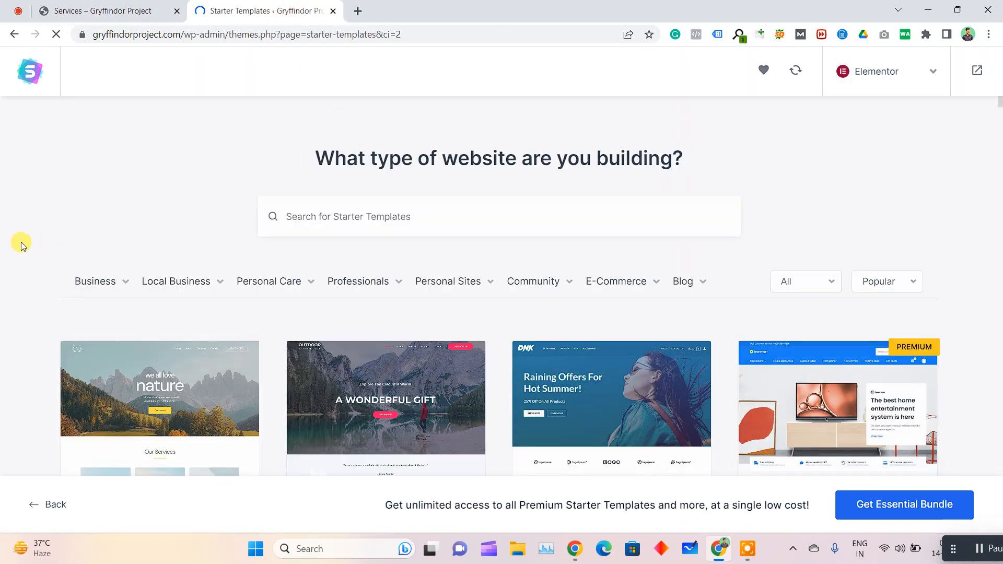
Preview the Planet Earth starter template and examine its home page from the hero through About Us to the footer
{"action": "scroll", "coordinate": [41, 235], "scroll_direction": "down", "scroll_amount": 9}
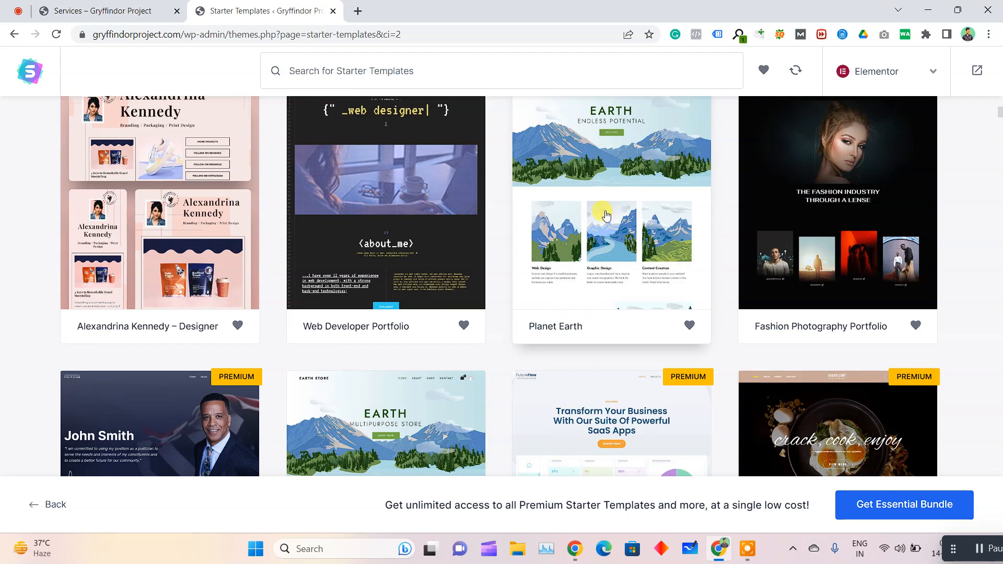
{"action": "left_click", "coordinate": [606, 215]}
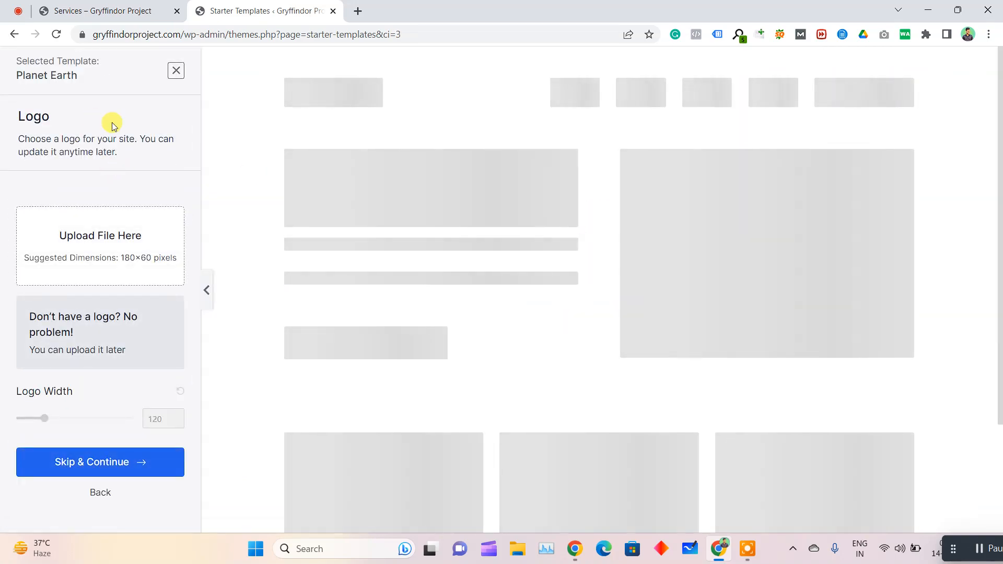
{"action": "scroll", "coordinate": [689, 255], "scroll_direction": "down", "scroll_amount": 9}
{"action": "scroll", "coordinate": [702, 259], "scroll_direction": "down", "scroll_amount": 10}
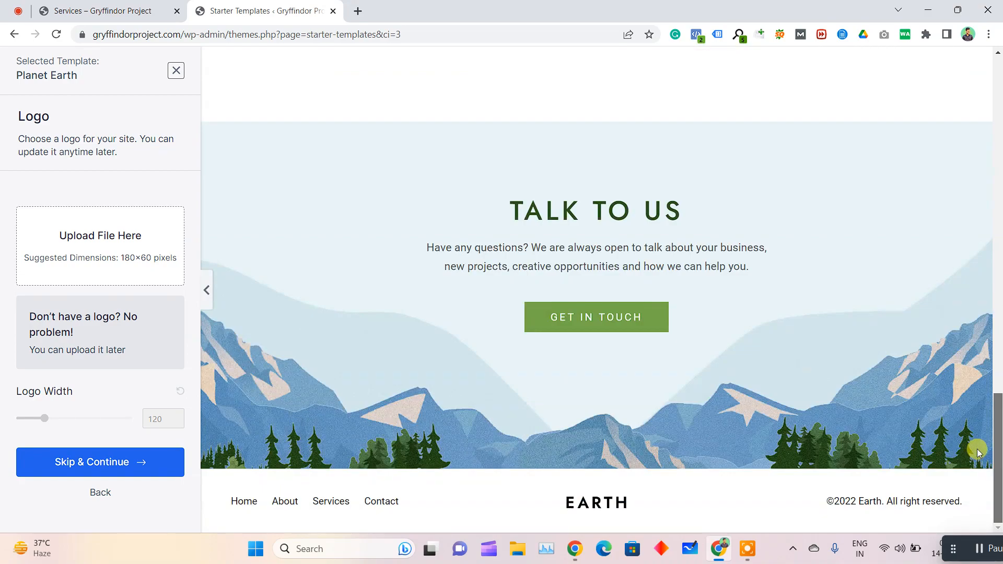
{"action": "left_click_drag", "start_coordinate": [998, 424], "coordinate": [998, 193]}
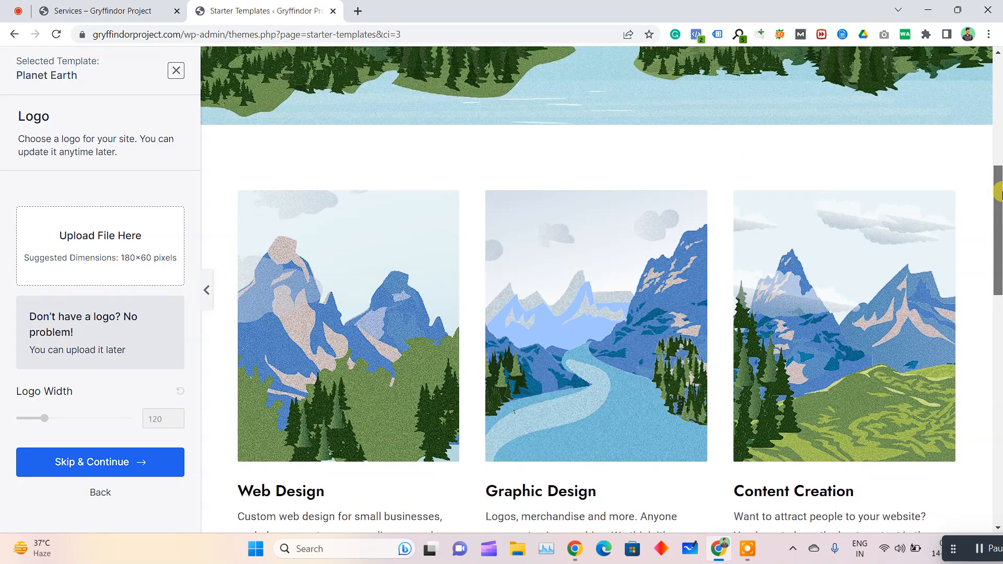
{"action": "scroll", "coordinate": [889, 165], "scroll_direction": "up", "scroll_amount": 5}
{"action": "scroll", "coordinate": [865, 166], "scroll_direction": "up", "scroll_amount": 2}
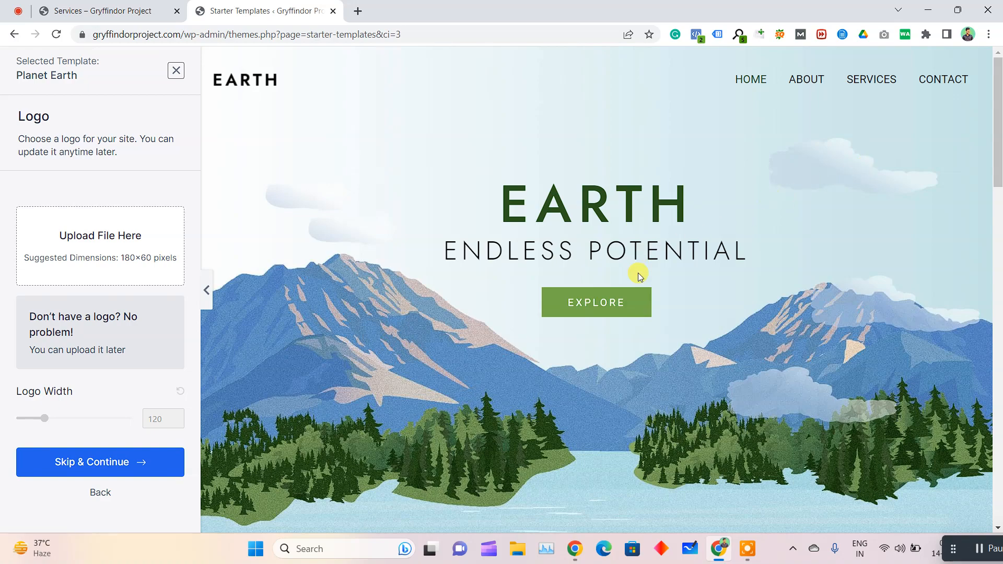
{"action": "scroll", "coordinate": [639, 274], "scroll_direction": "down", "scroll_amount": 7}
{"action": "scroll", "coordinate": [640, 288], "scroll_direction": "down", "scroll_amount": 3}
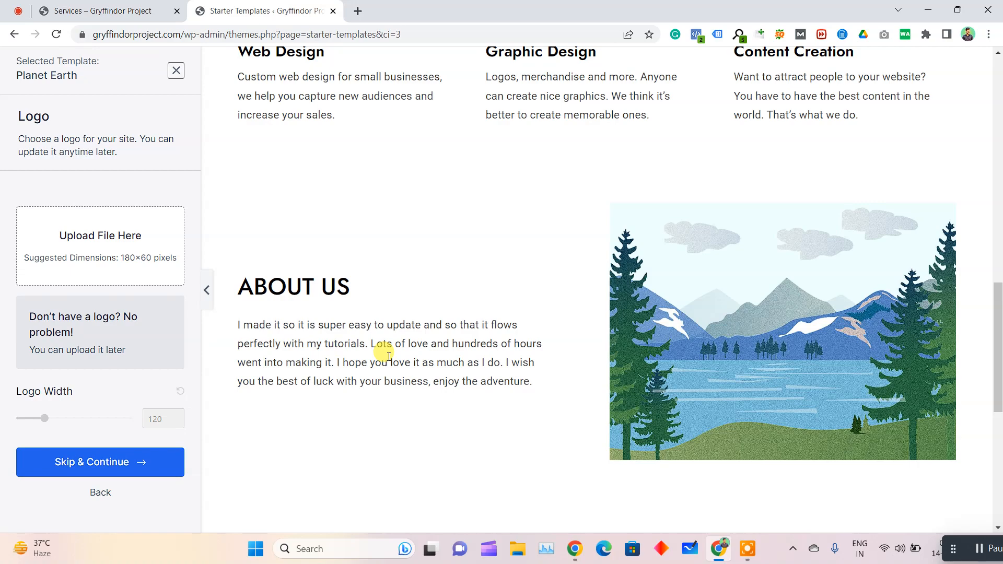
{"action": "scroll", "coordinate": [387, 366], "scroll_direction": "down", "scroll_amount": 1}
{"action": "left_click_drag", "start_coordinate": [219, 250], "coordinate": [392, 260]}
{"action": "scroll", "coordinate": [371, 366], "scroll_direction": "down", "scroll_amount": 5}
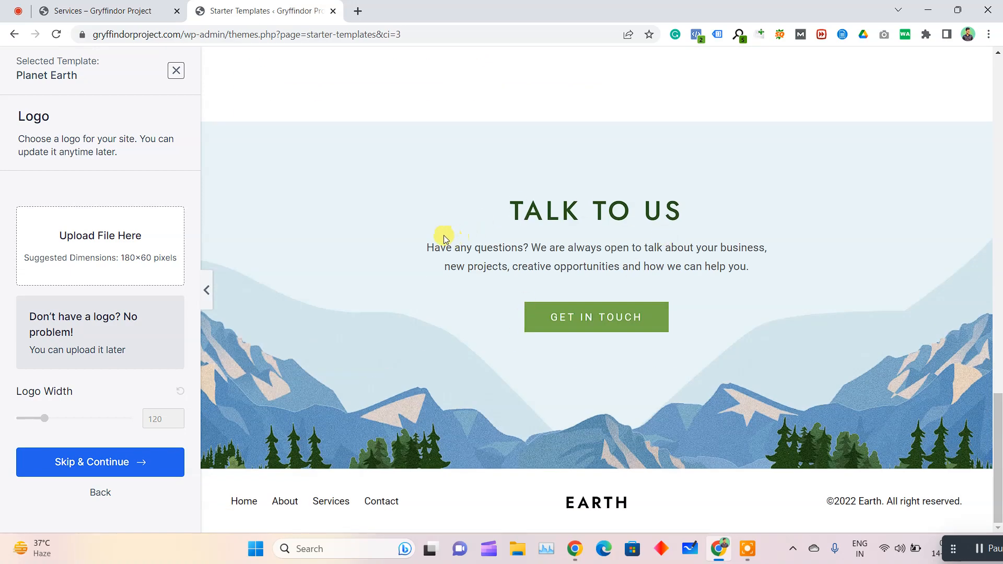
{"action": "scroll", "coordinate": [494, 231], "scroll_direction": "up", "scroll_amount": 15}
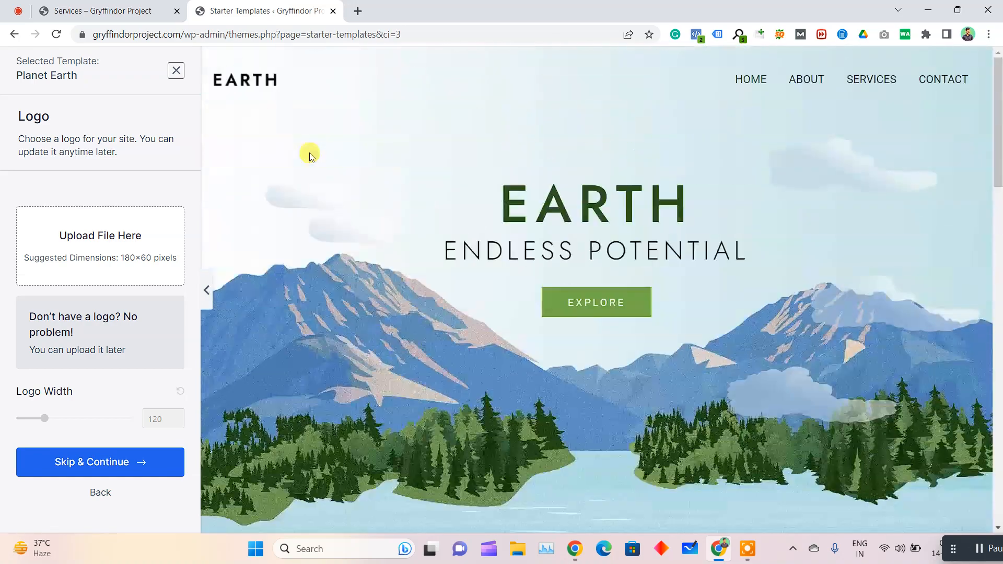
Go back to the starter template list, browse further designs and open the Lotus Spa template
{"action": "left_click", "coordinate": [101, 493]}
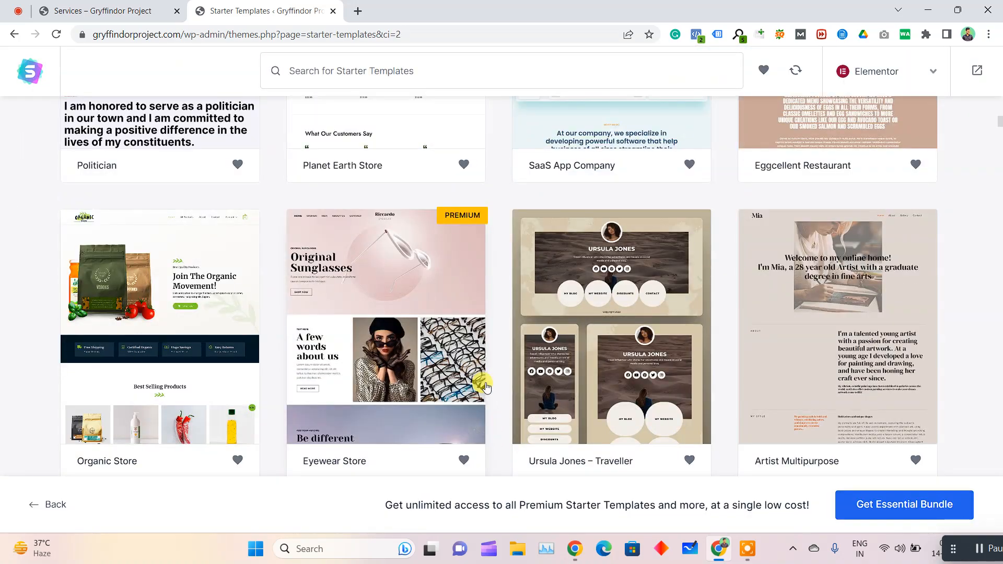
{"action": "scroll", "coordinate": [485, 386], "scroll_direction": "down", "scroll_amount": 5}
{"action": "scroll", "coordinate": [489, 376], "scroll_direction": "up", "scroll_amount": 6}
{"action": "scroll", "coordinate": [370, 345], "scroll_direction": "down", "scroll_amount": 6}
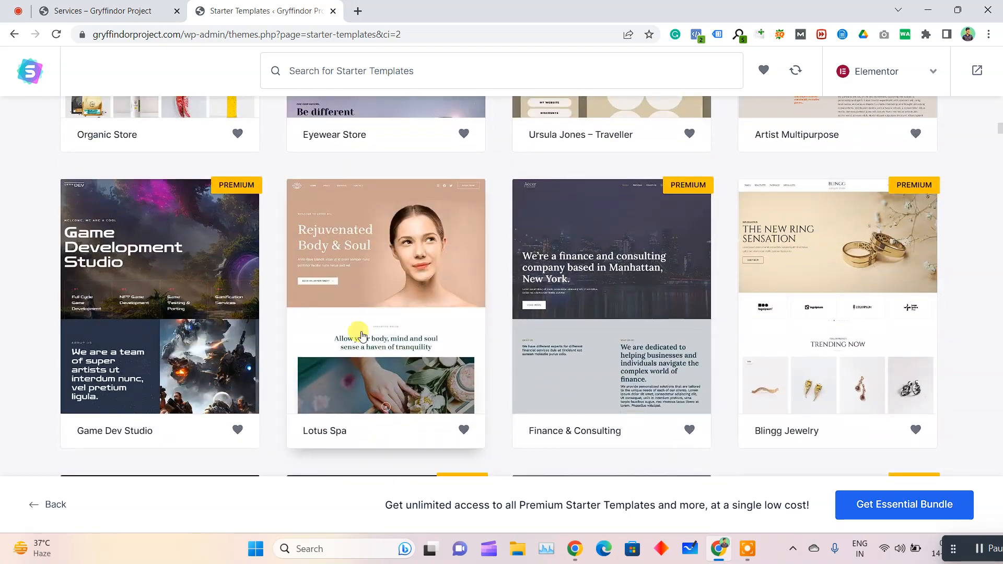
{"action": "left_click", "coordinate": [343, 317]}
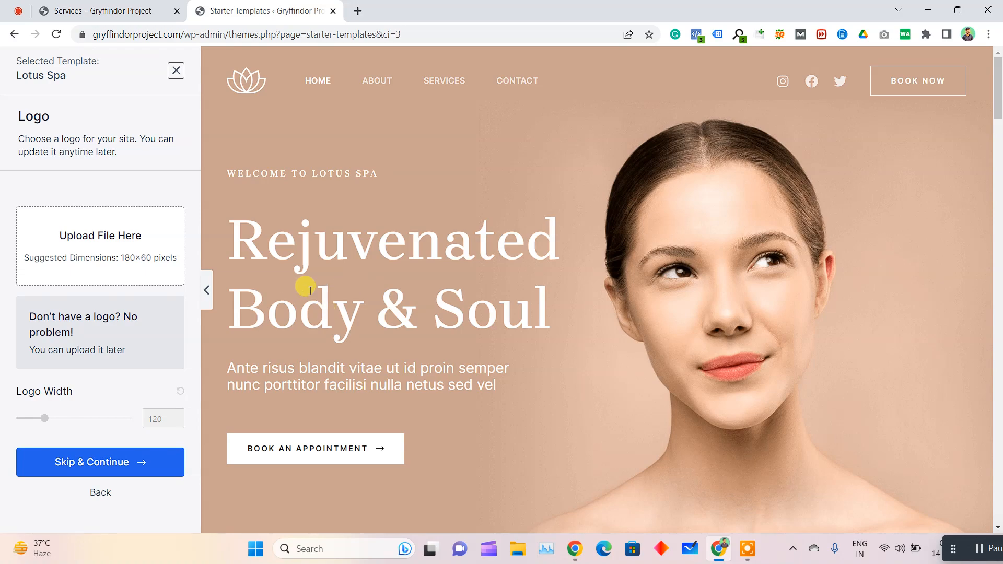
Examine the Lotus Spa preview's expertise areas, services, appointment, pricing and testimonial sections
{"action": "scroll", "coordinate": [301, 279], "scroll_direction": "down", "scroll_amount": 10}
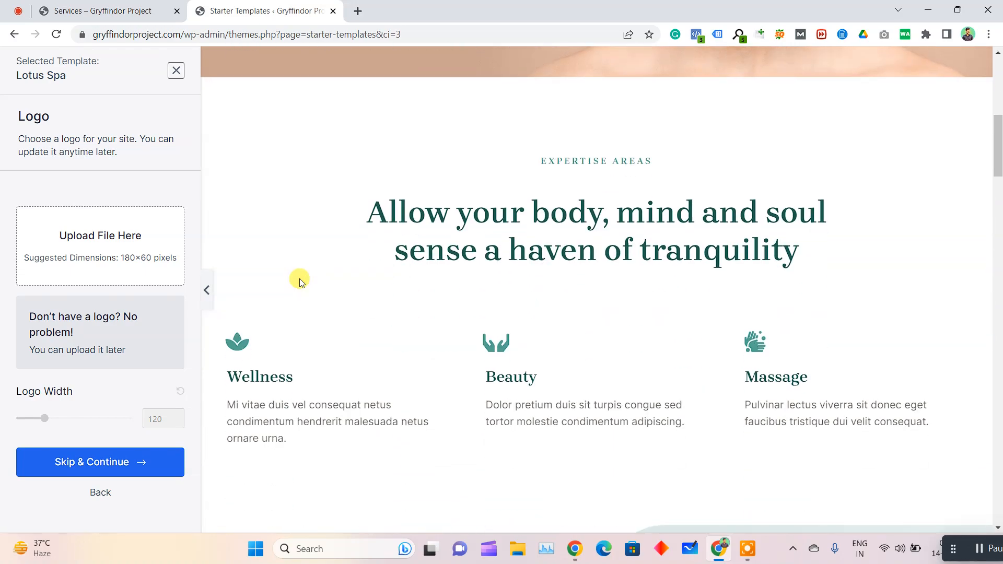
{"action": "scroll", "coordinate": [525, 292], "scroll_direction": "down", "scroll_amount": 20}
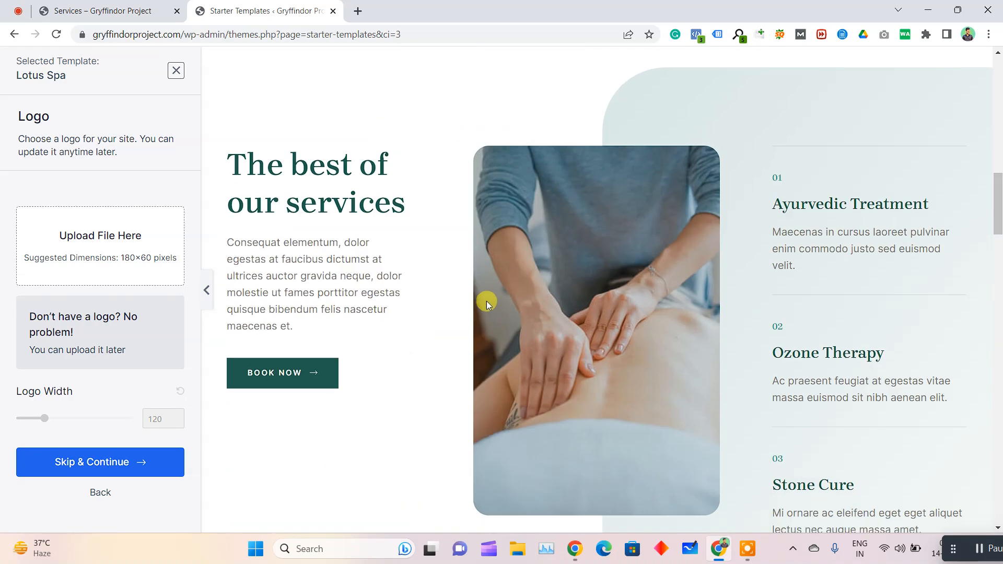
{"action": "scroll", "coordinate": [495, 299], "scroll_direction": "up", "scroll_amount": 9}
{"action": "scroll", "coordinate": [495, 298], "scroll_direction": "down", "scroll_amount": 10}
{"action": "scroll", "coordinate": [494, 297], "scroll_direction": "down", "scroll_amount": 10}
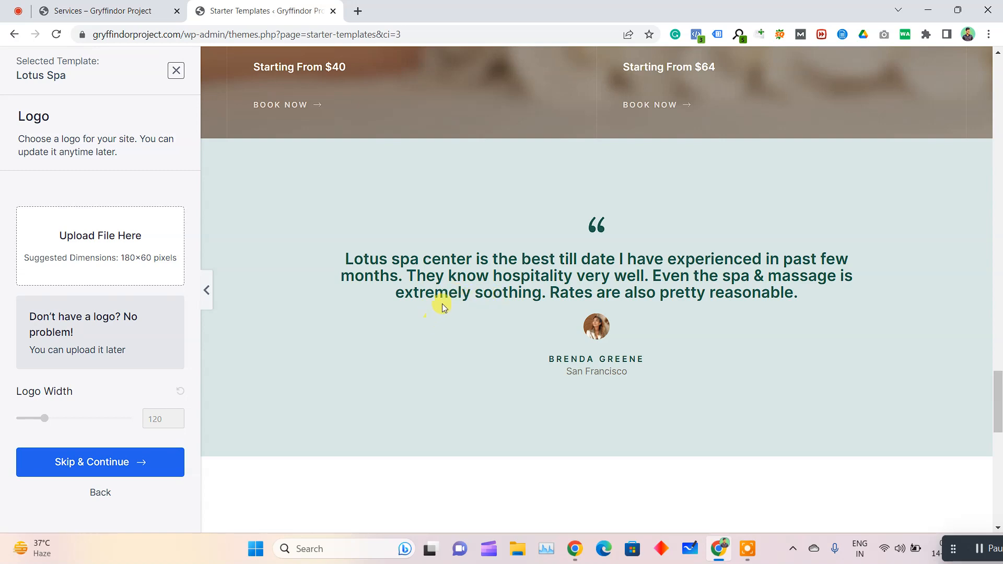
{"action": "scroll", "coordinate": [445, 305], "scroll_direction": "up", "scroll_amount": 12}
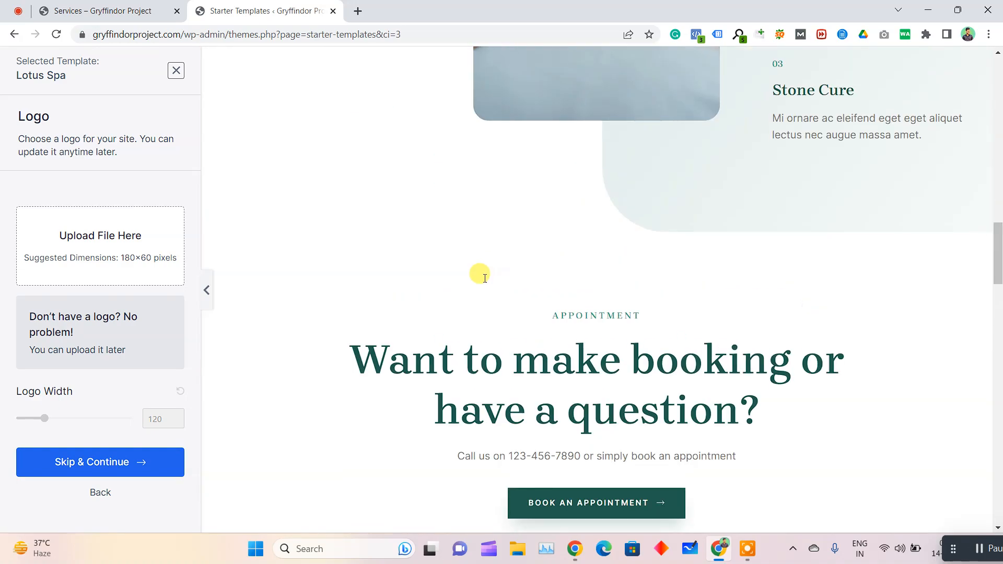
{"action": "scroll", "coordinate": [486, 230], "scroll_direction": "down", "scroll_amount": 10}
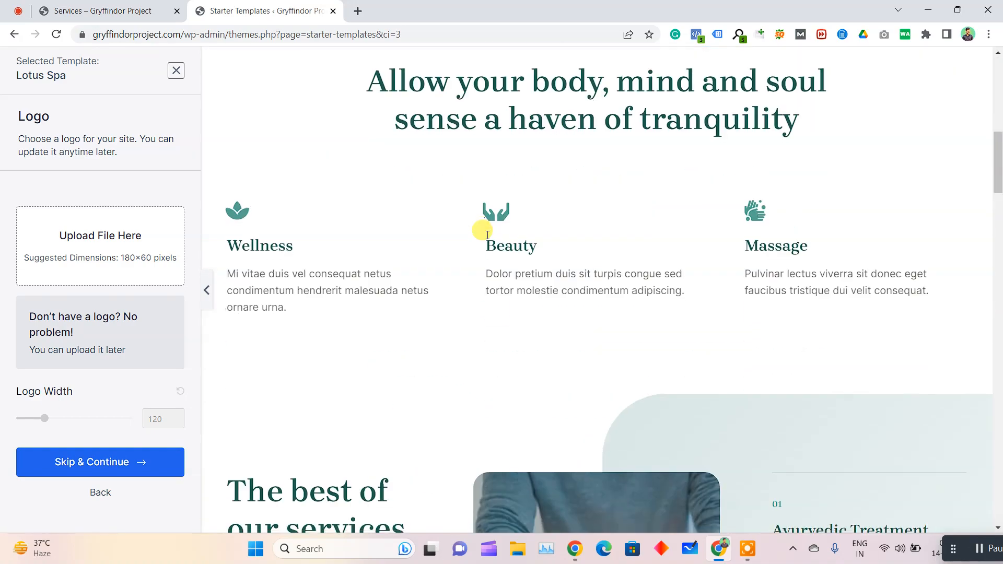
Review the Lotus Spa preview back up to its hero section and return to the starter template list
{"action": "scroll", "coordinate": [540, 203], "scroll_direction": "up", "scroll_amount": 10}
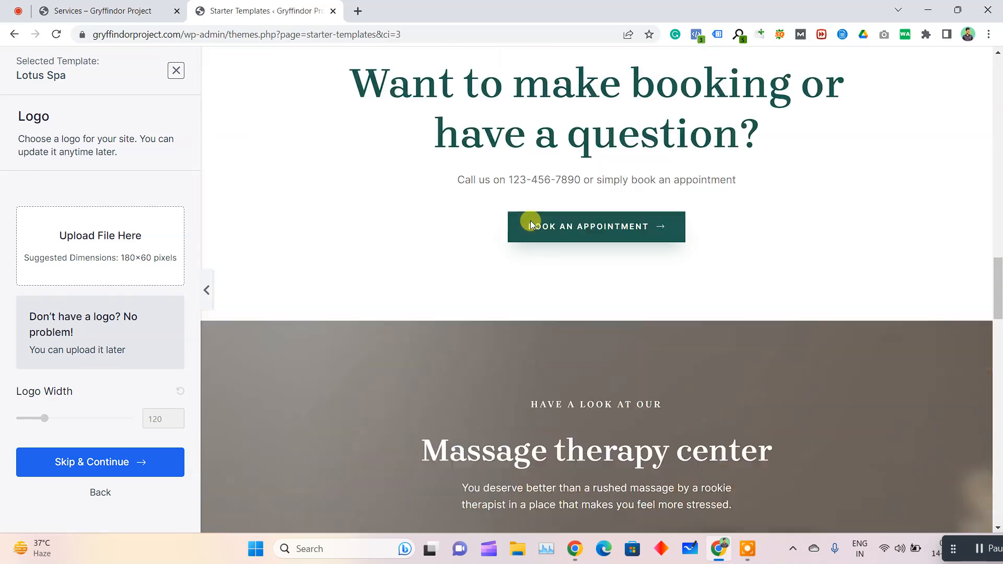
{"action": "scroll", "coordinate": [633, 194], "scroll_direction": "up", "scroll_amount": 5}
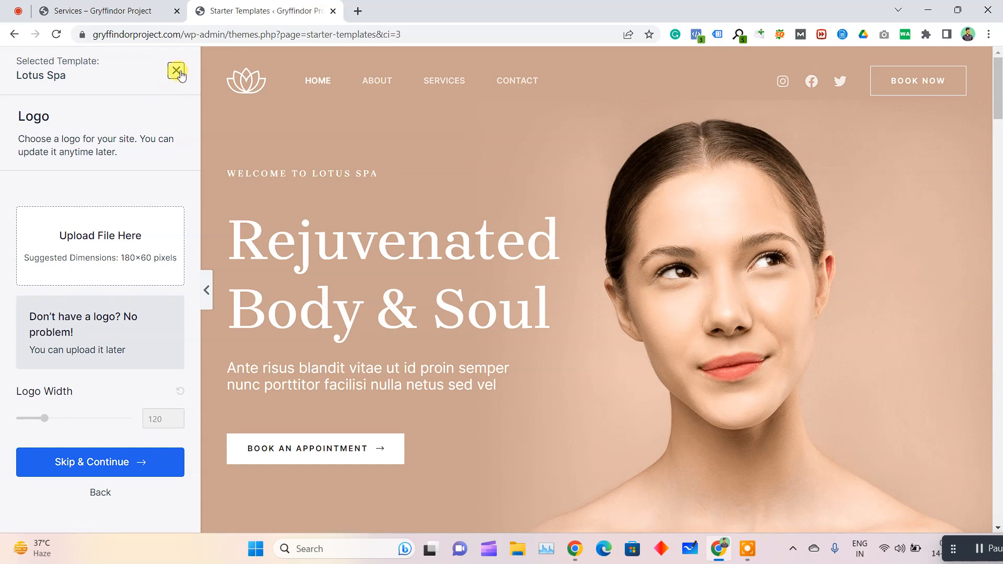
{"action": "left_click", "coordinate": [178, 71]}
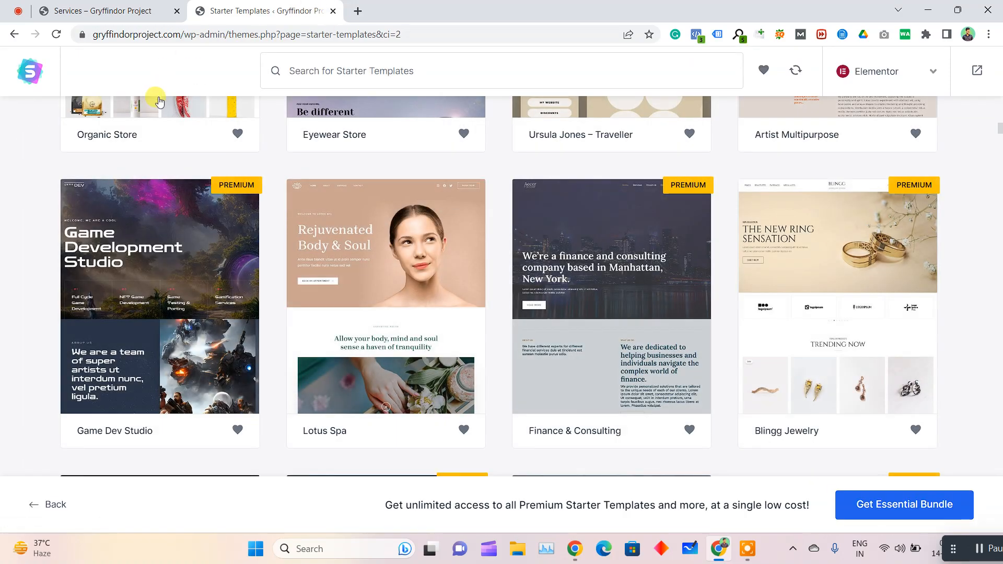
Open the WordPress dashboard from the site's Services page and close the Starter Templates browser tab
{"action": "left_click", "coordinate": [117, 10]}
{"action": "mouse_move", "coordinate": [36, 58]}
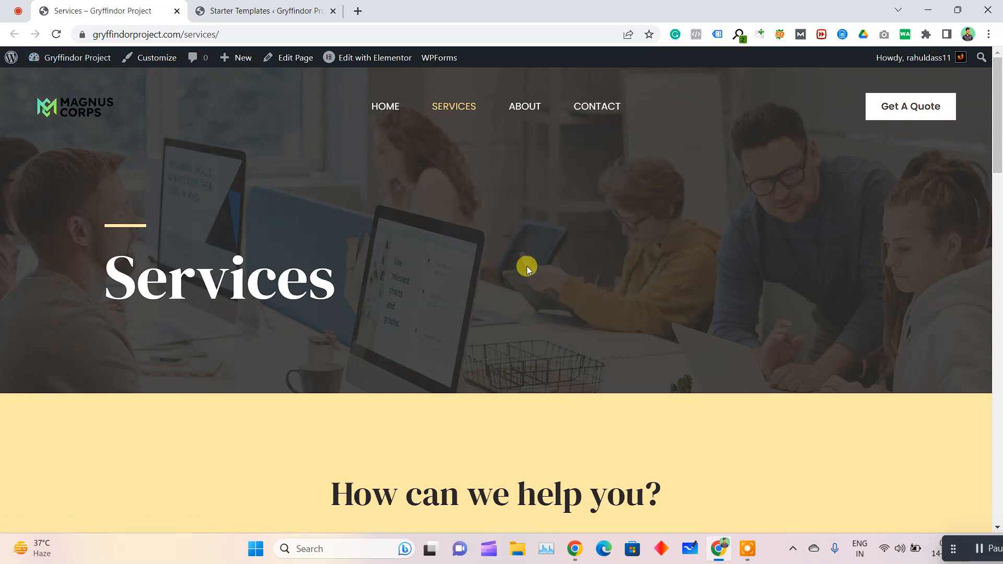
{"action": "left_click", "coordinate": [71, 79]}
{"action": "left_click", "coordinate": [229, 11]}
{"action": "left_click", "coordinate": [333, 11]}
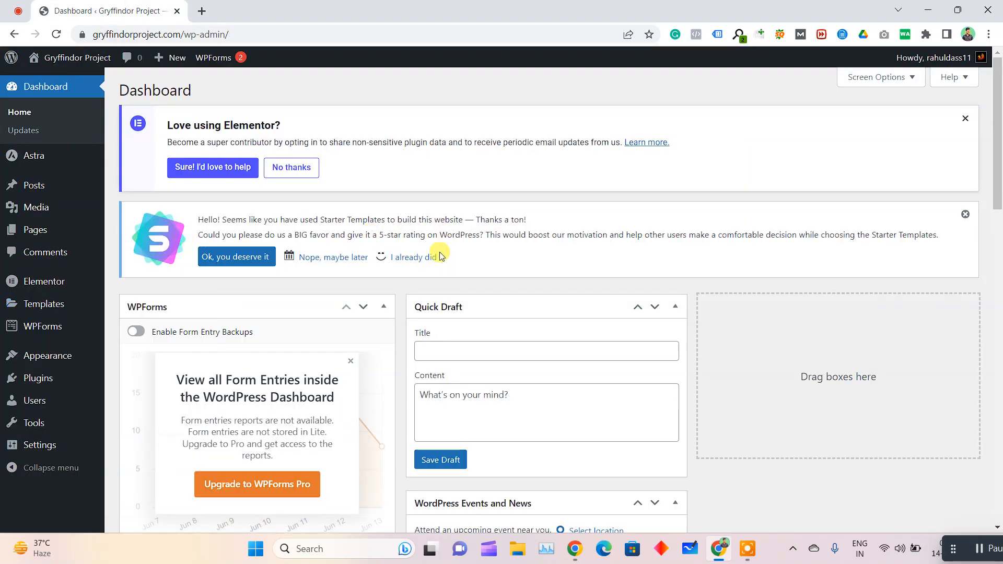
Dismiss the Starter Templates rating request and the Elementor data-sharing notice on the dashboard
{"action": "left_click", "coordinate": [403, 259]}
{"action": "left_click", "coordinate": [965, 119]}
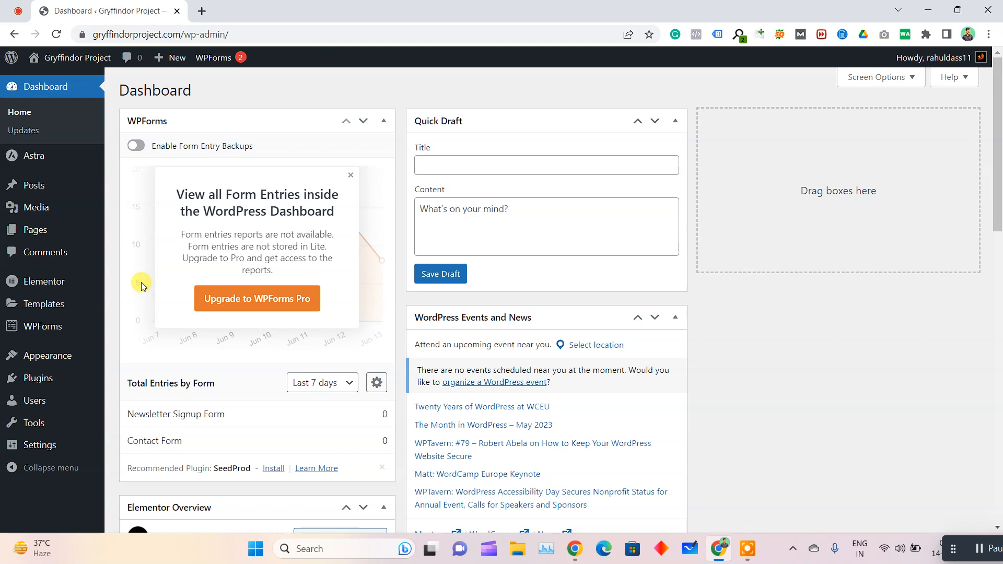
Search for "woocommerce" among the plugins that can be added to the site
{"action": "mouse_move", "coordinate": [49, 379]}
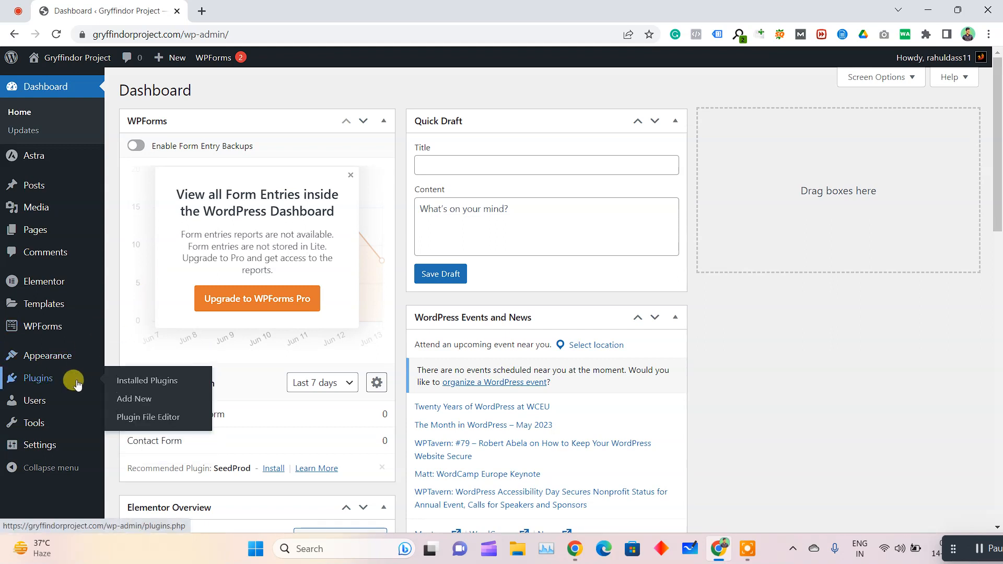
{"action": "left_click", "coordinate": [149, 399]}
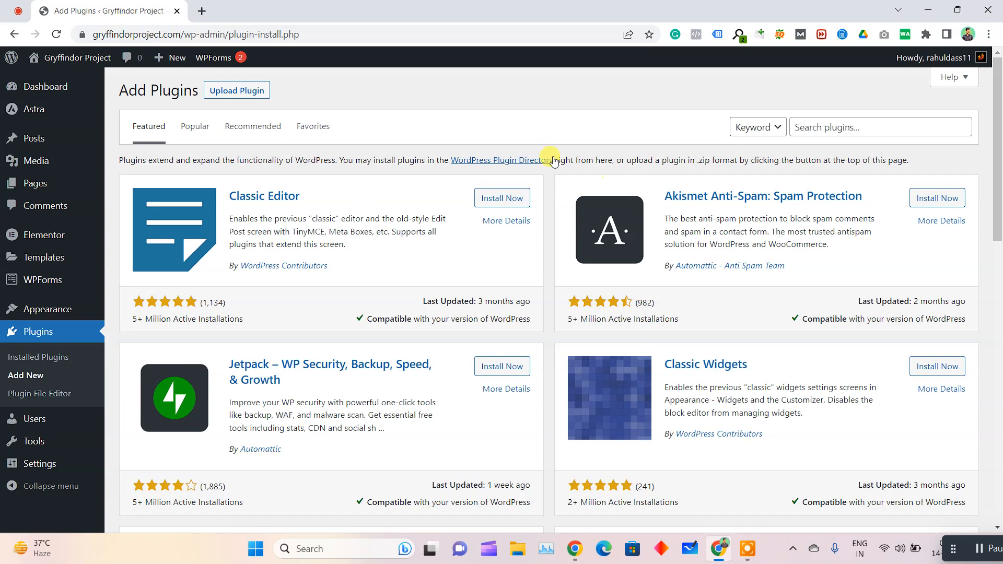
{"action": "left_click", "coordinate": [873, 127]}
{"action": "type", "text": "woocommerce"}
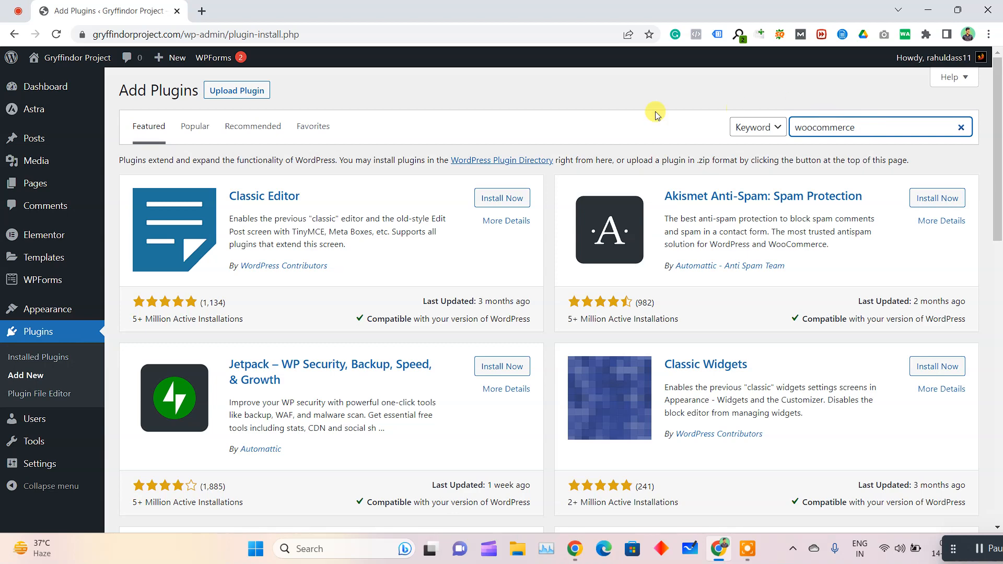
{"action": "left_click", "coordinate": [628, 114]}
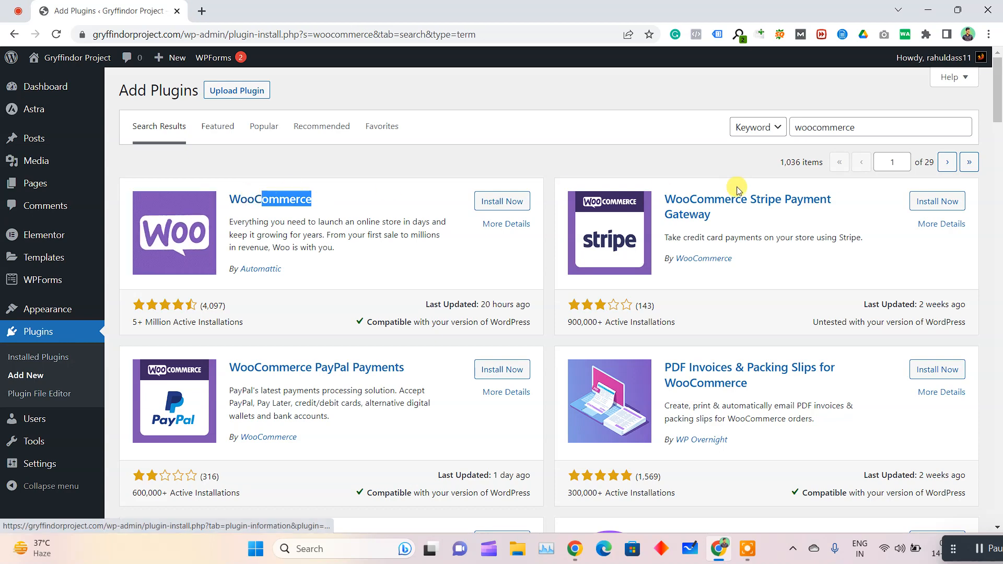
Install and activate the WooCommerce plugin
{"action": "left_click", "coordinate": [331, 175]}
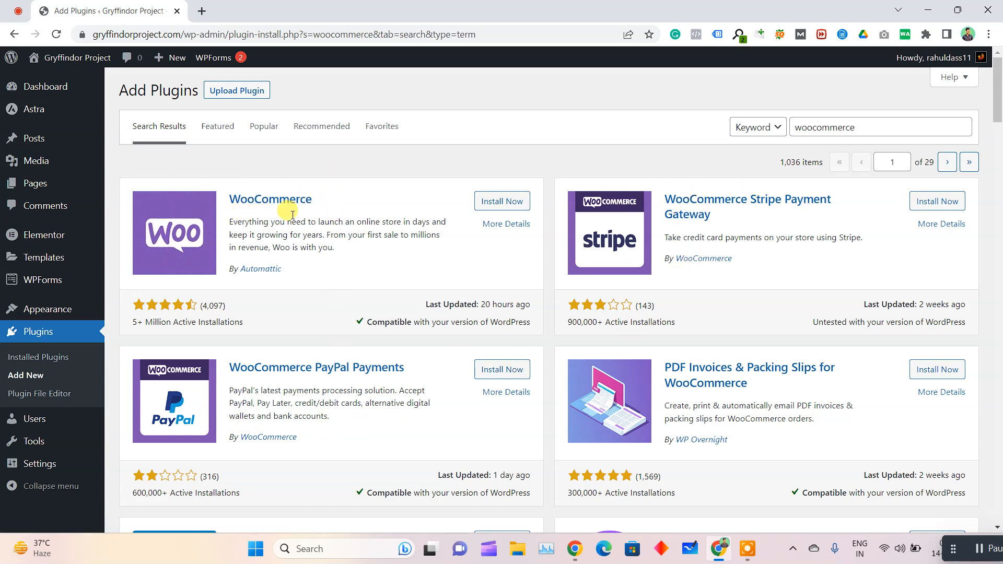
{"action": "left_click", "coordinate": [509, 201]}
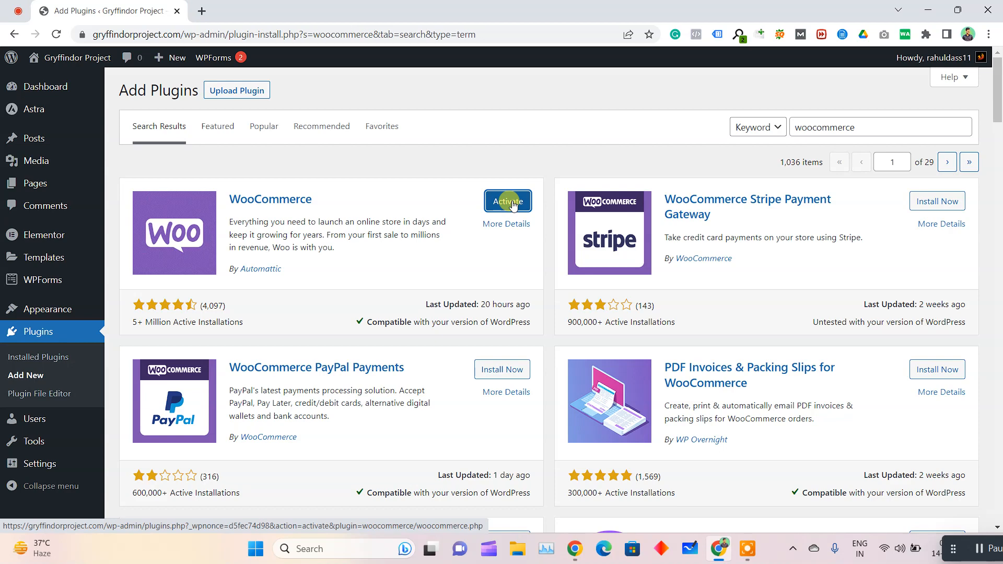
{"action": "left_click", "coordinate": [512, 205]}
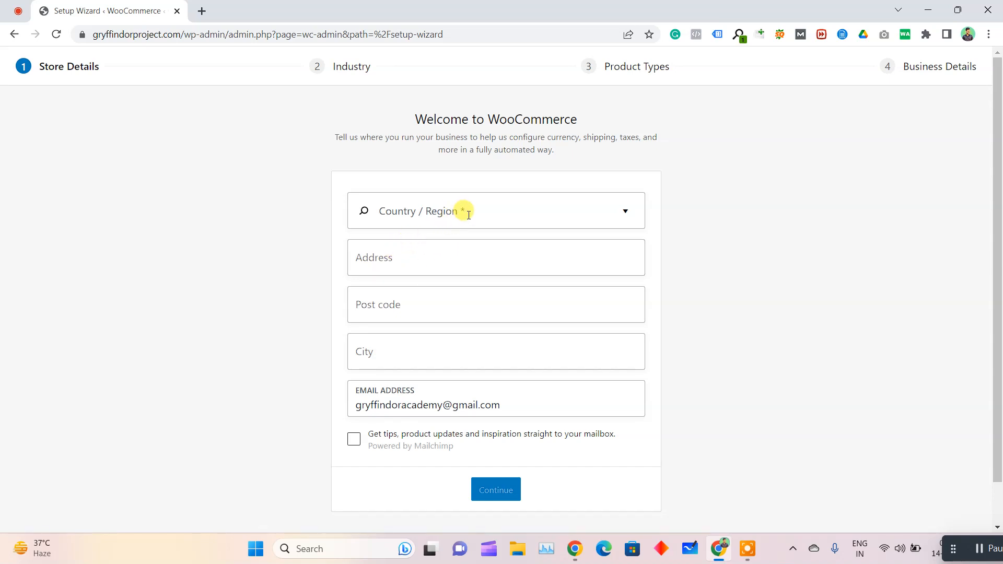
Set the store's country and region to India — Delhi in the WooCommerce setup wizard
{"action": "left_click", "coordinate": [469, 216]}
{"action": "type", "text": "India"}
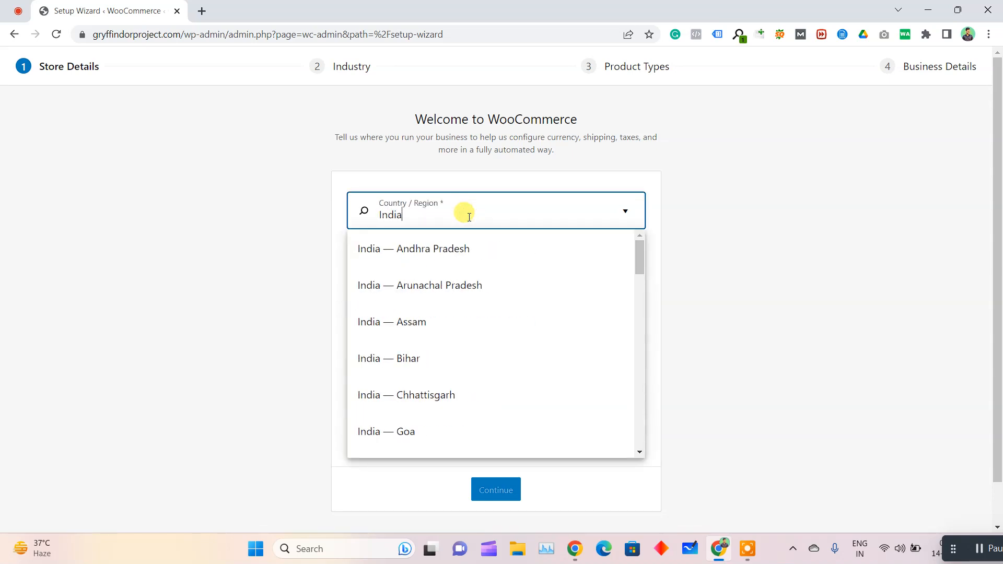
{"action": "type", "text": " De"}
{"action": "key", "text": "ctrl+a"}
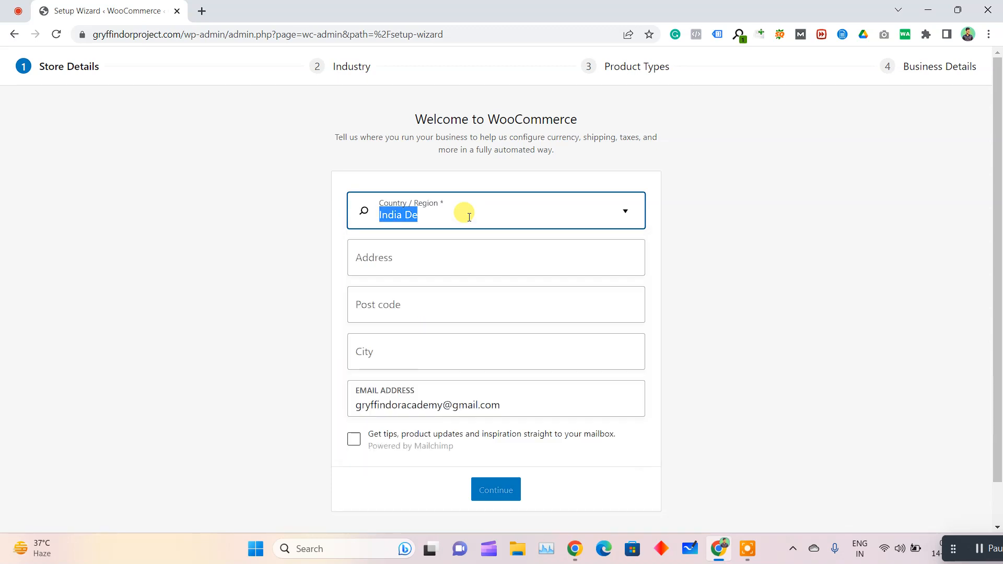
{"action": "key", "text": "BackSpace"}
{"action": "type", "text": "india"}
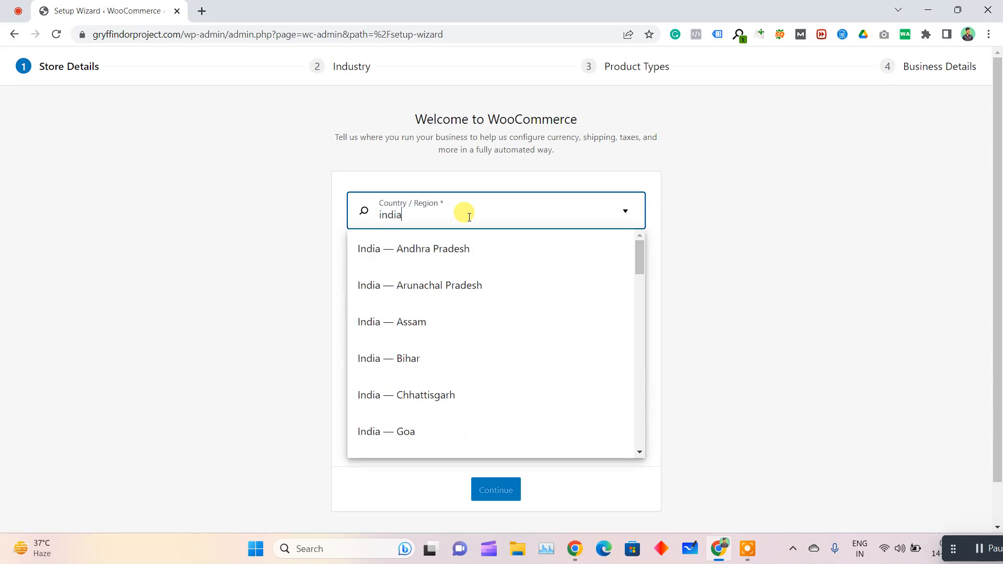
{"action": "scroll", "coordinate": [460, 337], "scroll_direction": "down", "scroll_amount": 3}
{"action": "scroll", "coordinate": [479, 342], "scroll_direction": "down", "scroll_amount": 8}
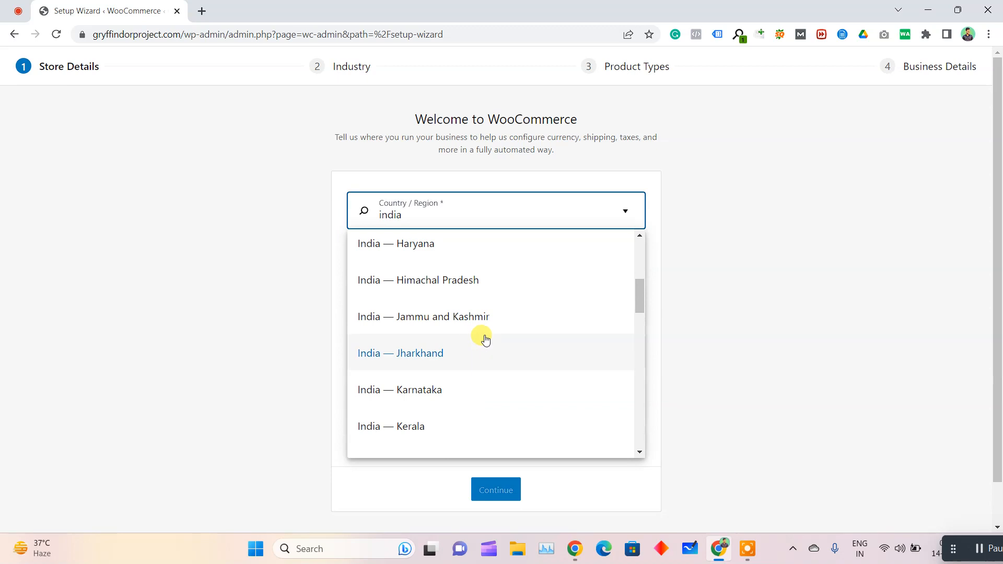
{"action": "scroll", "coordinate": [497, 349], "scroll_direction": "down", "scroll_amount": 5}
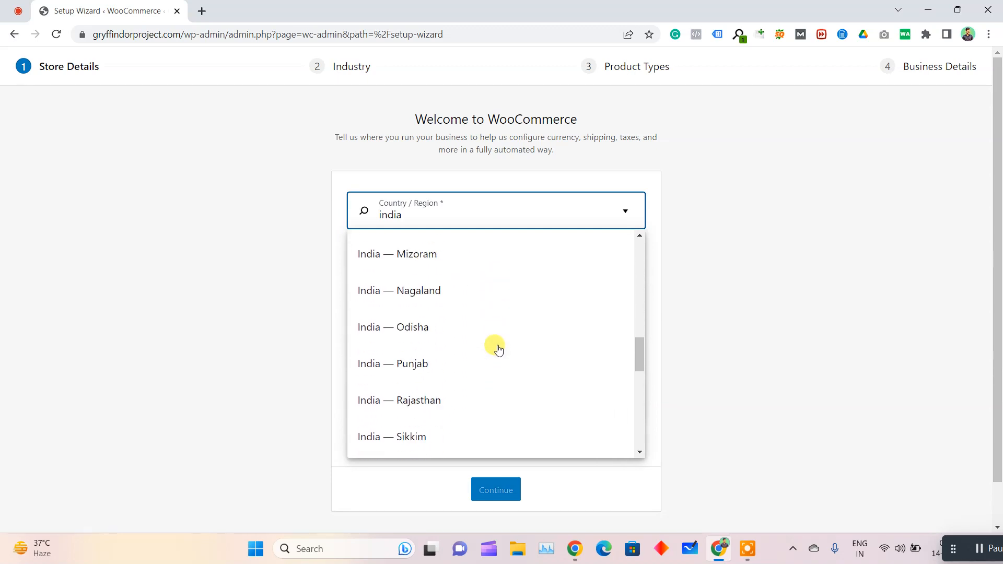
{"action": "scroll", "coordinate": [475, 381], "scroll_direction": "down", "scroll_amount": 4}
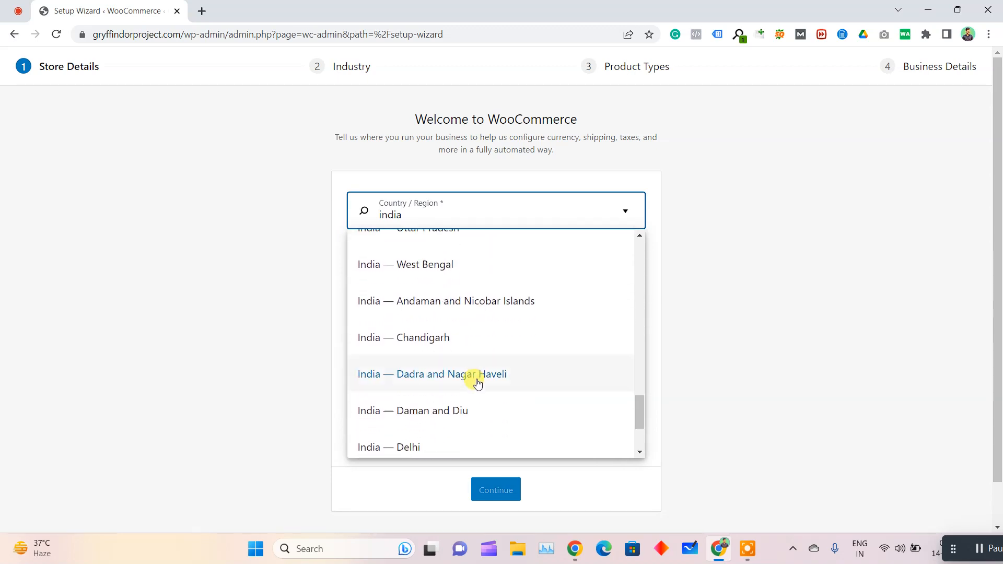
{"action": "scroll", "coordinate": [507, 330], "scroll_direction": "down", "scroll_amount": 2}
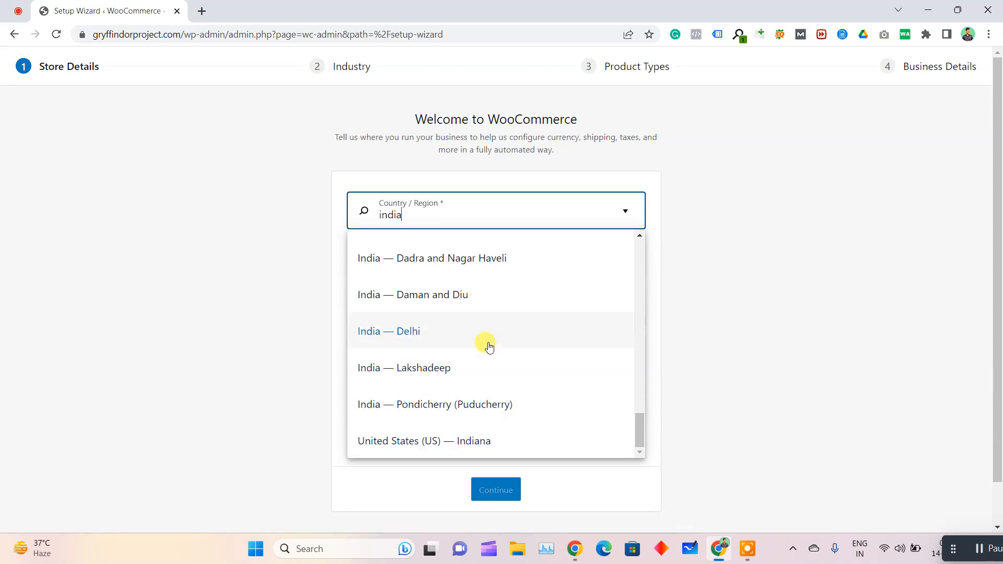
{"action": "left_click", "coordinate": [470, 331]}
Fill in the store's address, post code and city from the first saved address, and replace the email with the academy's address
{"action": "left_click", "coordinate": [421, 262]}
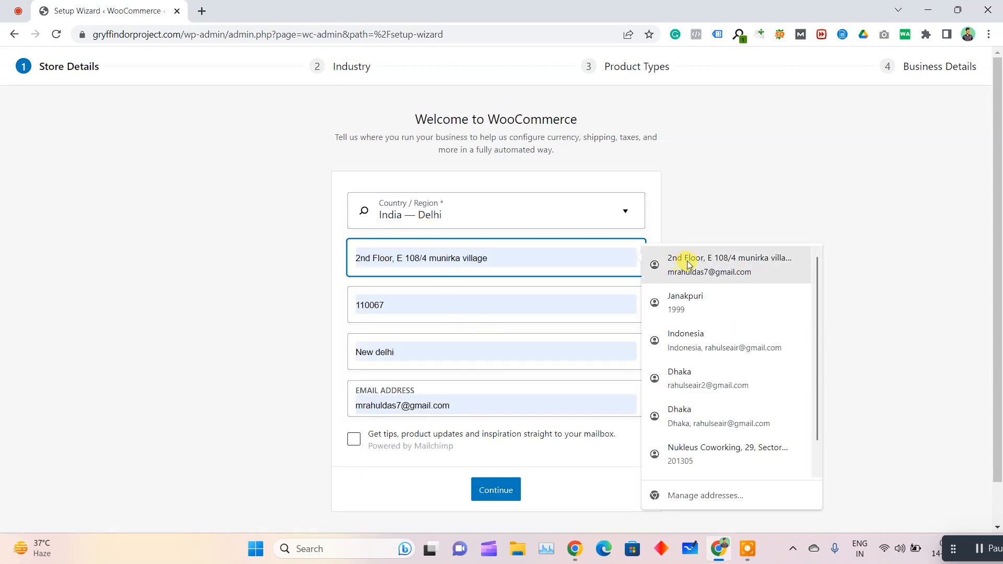
{"action": "left_click", "coordinate": [695, 260]}
{"action": "left_click", "coordinate": [285, 387]}
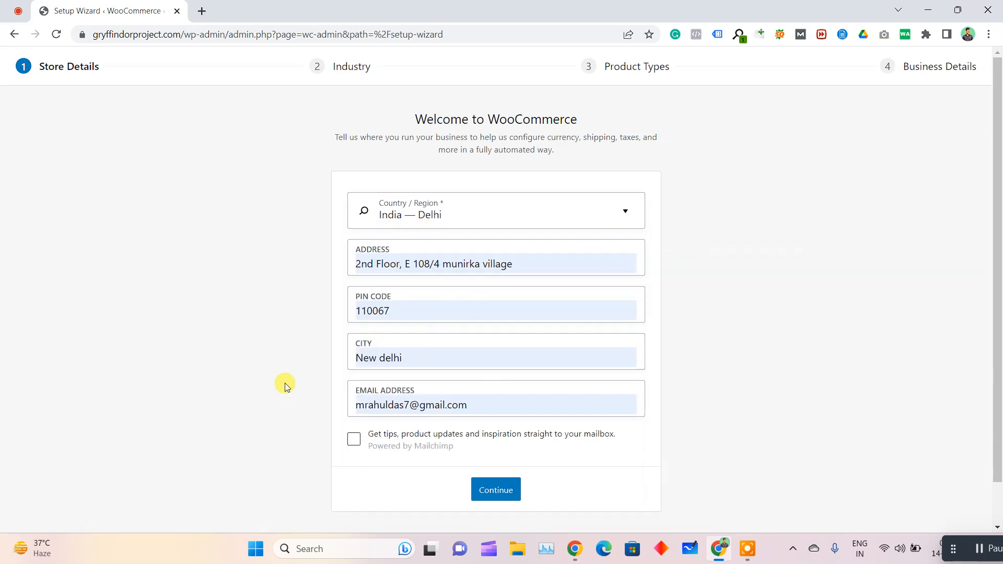
{"action": "double_click", "coordinate": [411, 404]}
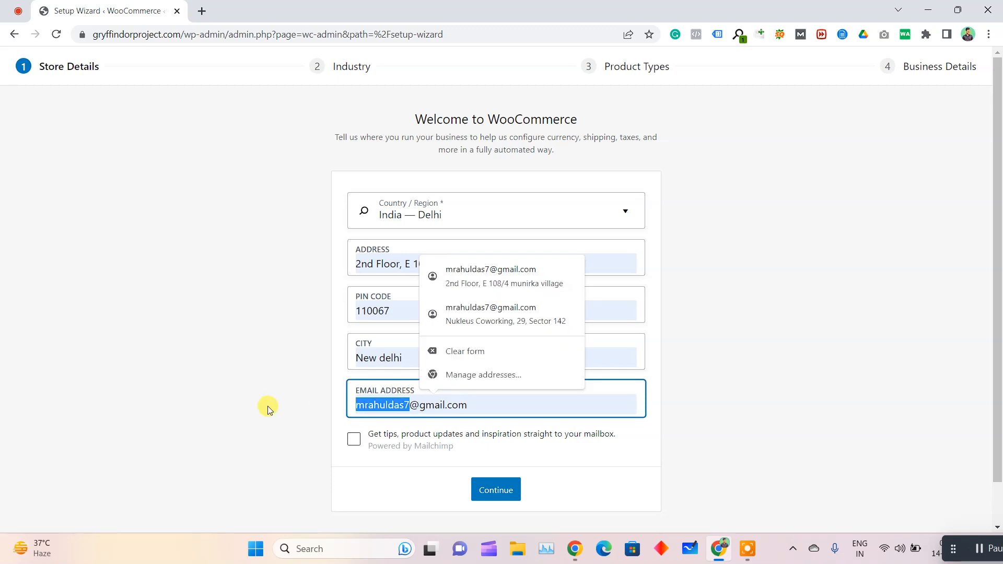
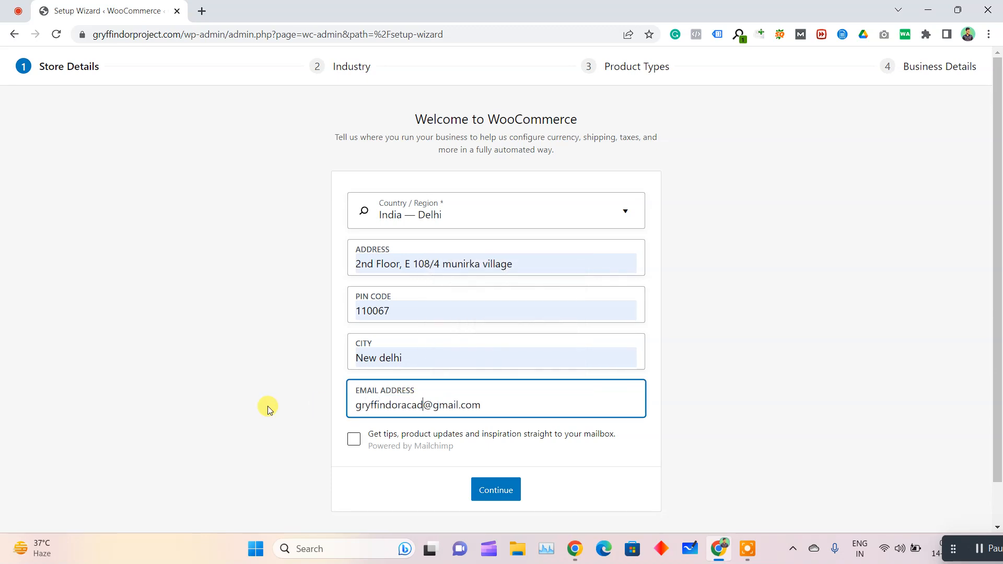
{"action": "left_click", "coordinate": [284, 413]}
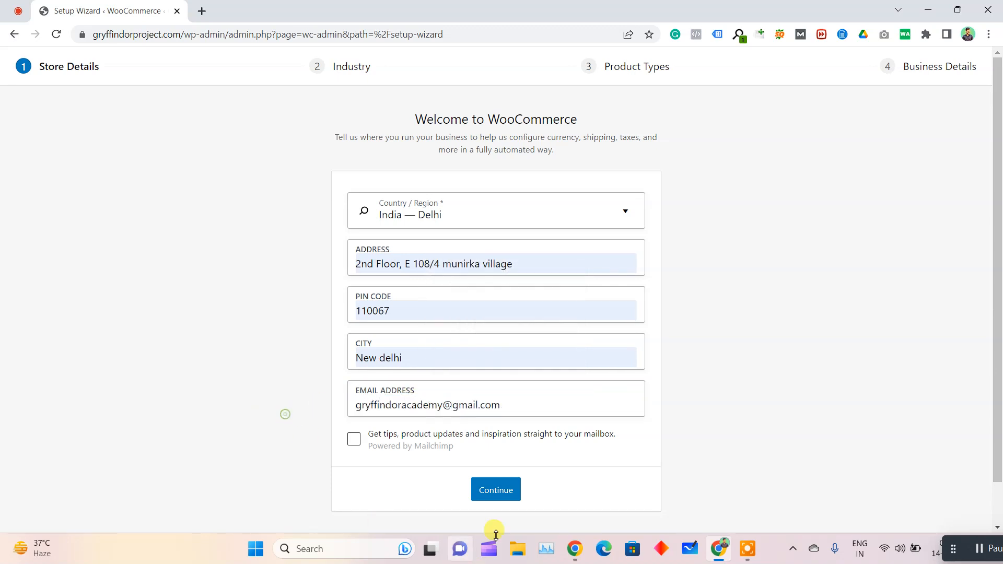
Submit the store details with usage tracking declined, and set the industry to Fashion, apparel, and accessories
{"action": "left_click", "coordinate": [498, 493]}
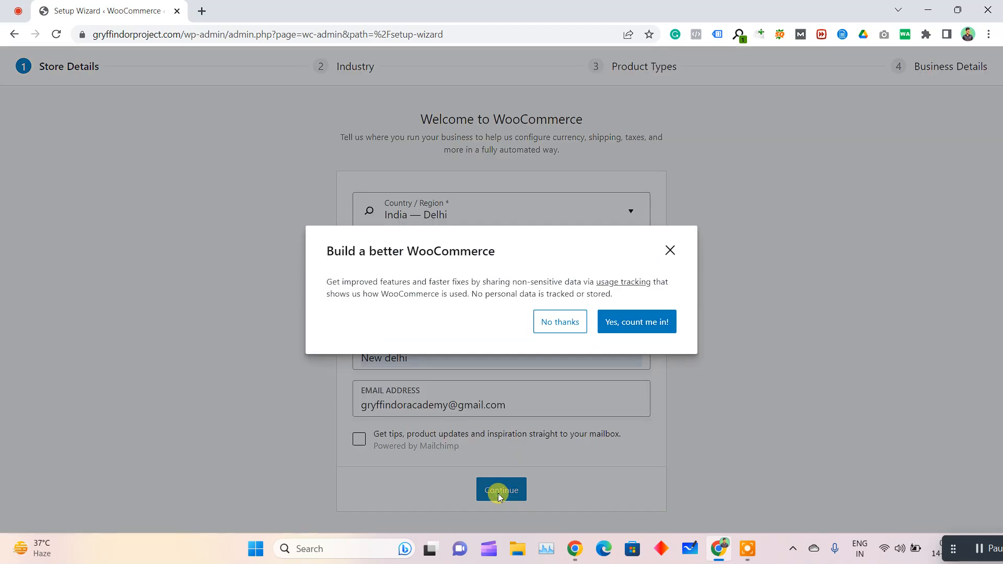
{"action": "left_click", "coordinate": [560, 322]}
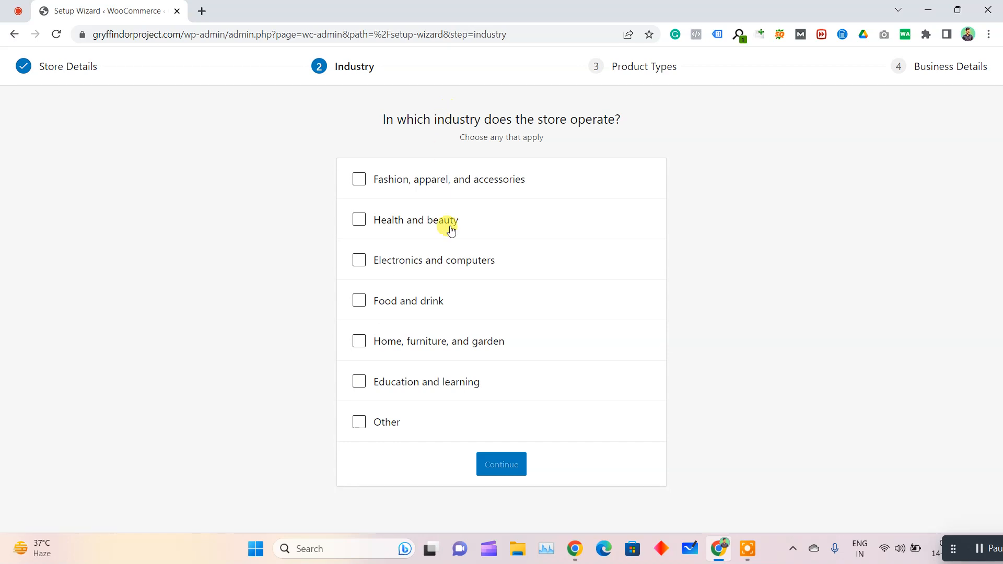
{"action": "left_click", "coordinate": [359, 179]}
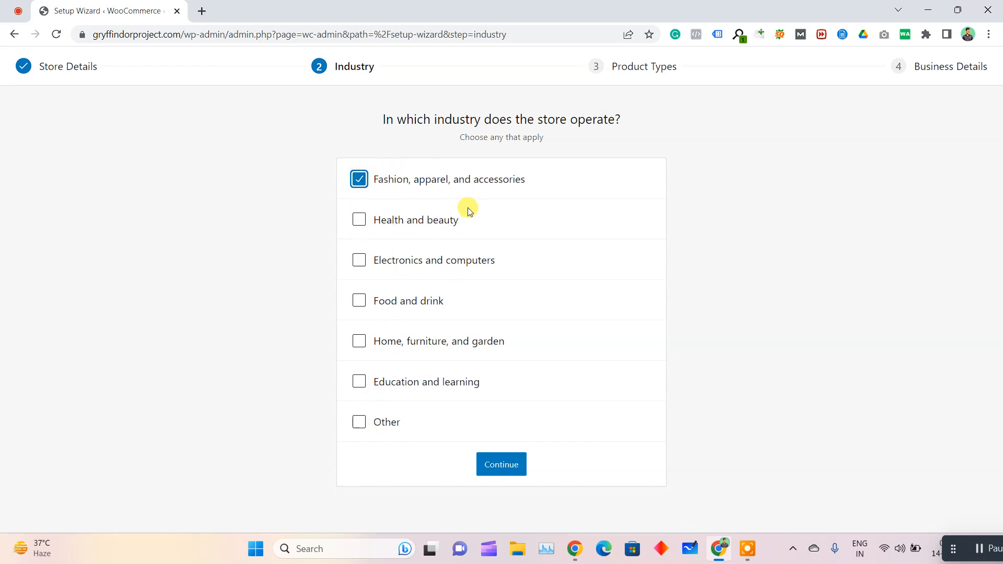
{"action": "left_click", "coordinate": [489, 469]}
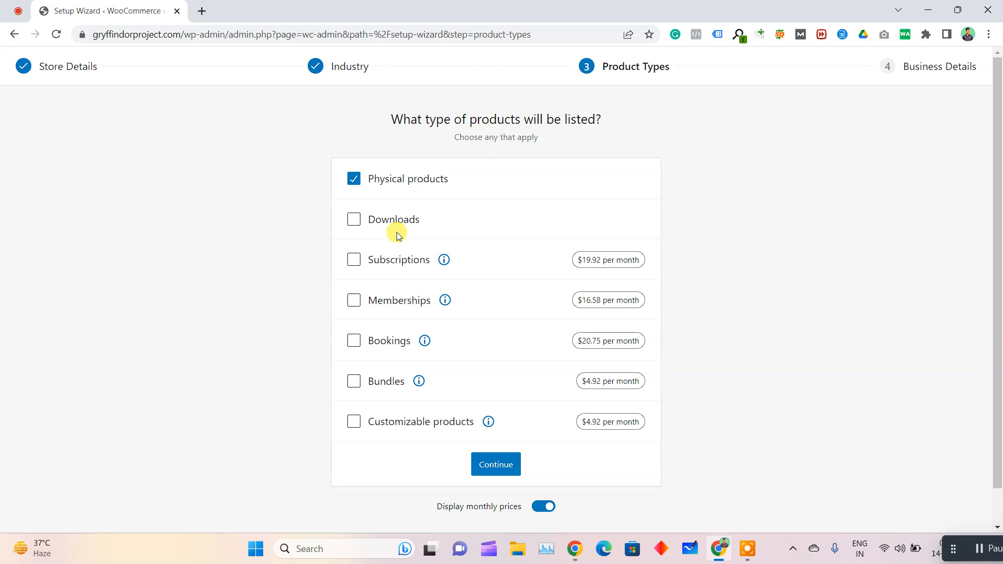
Continue to the business details with only Physical products selected, and go back to the product types
{"action": "double_click", "coordinate": [375, 225]}
{"action": "left_click", "coordinate": [300, 255]}
{"action": "left_click", "coordinate": [504, 471]}
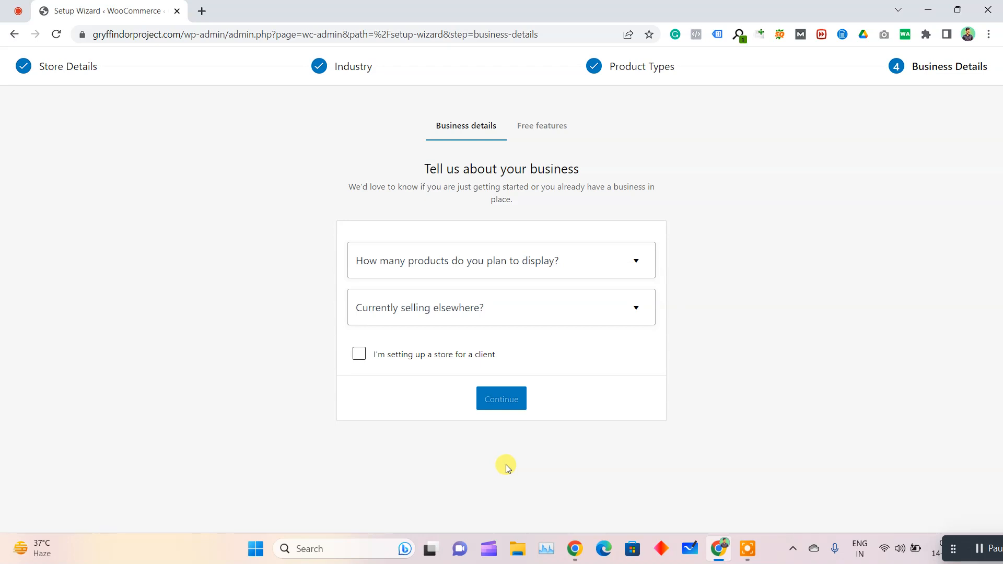
{"action": "left_click", "coordinate": [642, 68]}
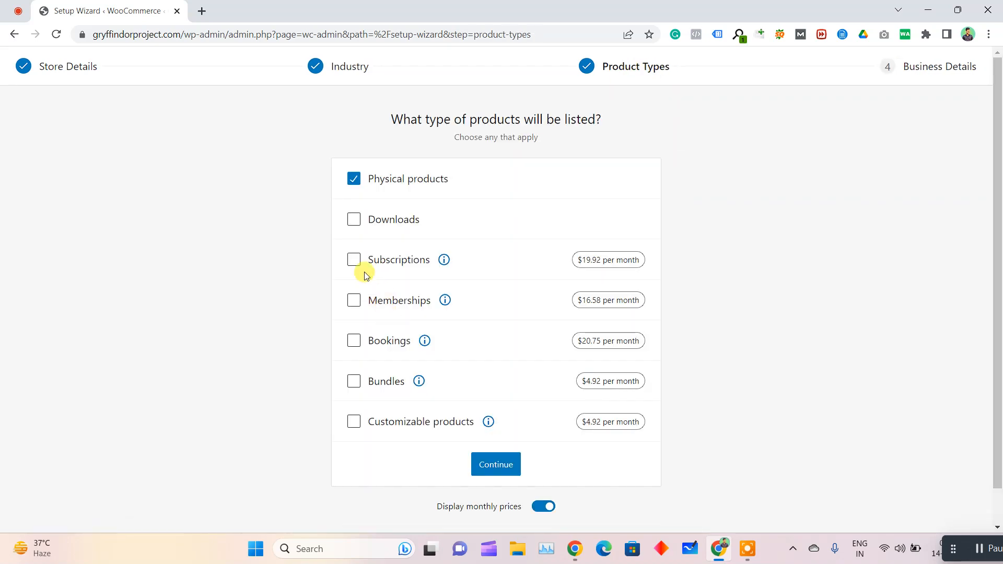
Examine the paid product types with their monthly prices and select Subscriptions alongside Physical products
{"action": "left_click_drag", "start_coordinate": [336, 251], "coordinate": [483, 386]}
{"action": "left_click", "coordinate": [709, 404]}
{"action": "left_click_drag", "start_coordinate": [665, 255], "coordinate": [411, 256]}
{"action": "left_click_drag", "start_coordinate": [314, 253], "coordinate": [441, 259]}
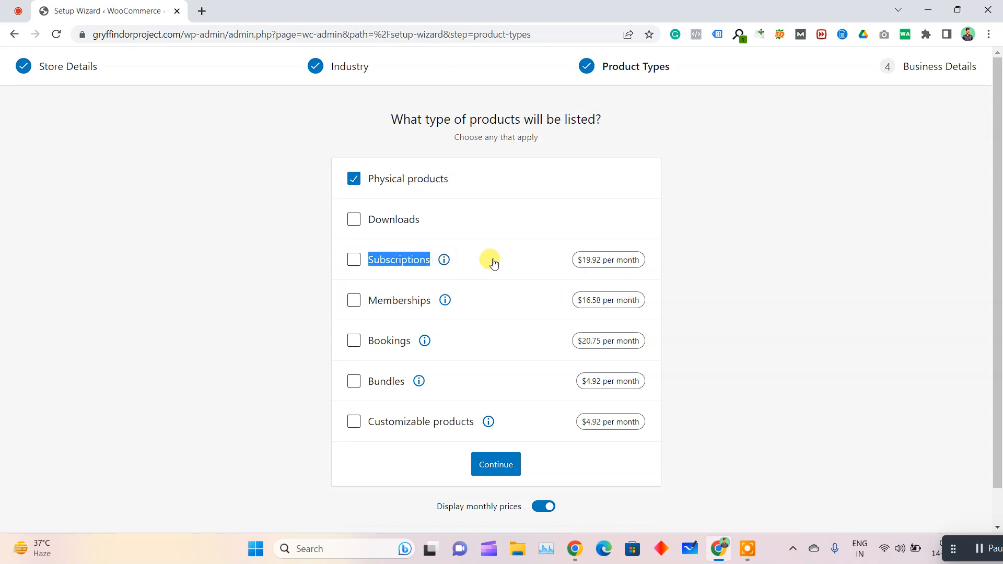
{"action": "left_click", "coordinate": [285, 251]}
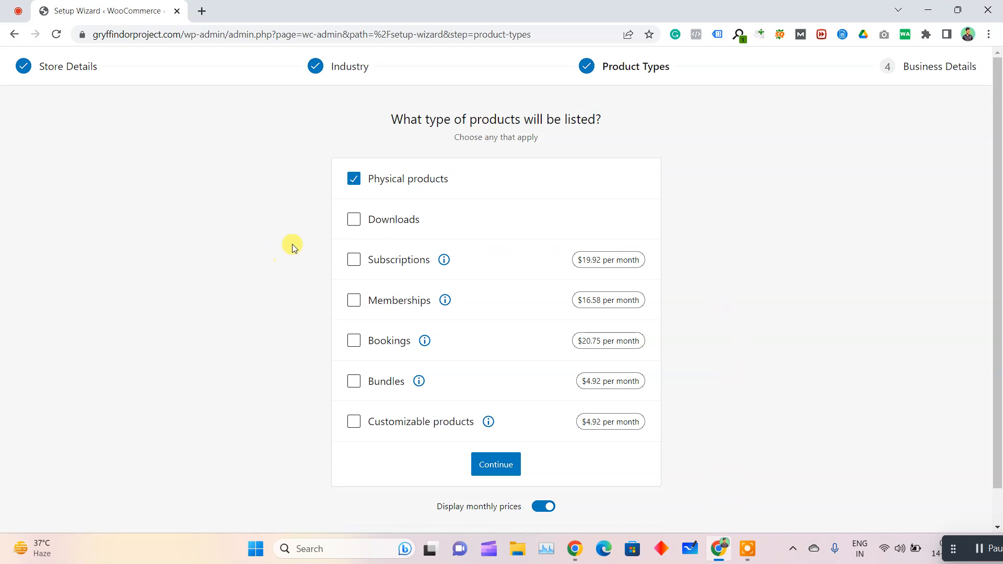
{"action": "left_click_drag", "start_coordinate": [378, 259], "coordinate": [636, 264]}
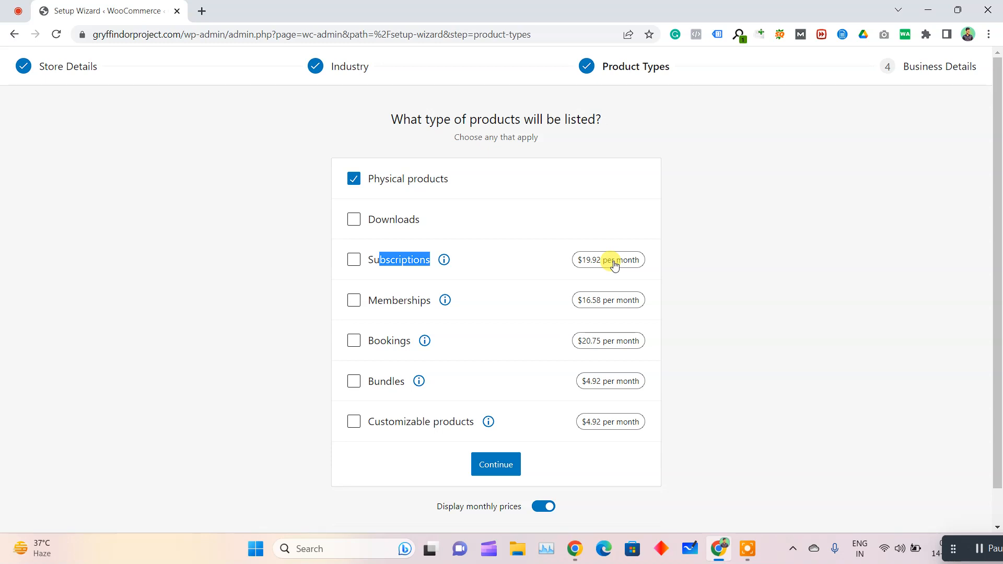
{"action": "left_click", "coordinate": [367, 259]}
{"action": "left_click_drag", "start_coordinate": [368, 259], "coordinate": [422, 263]}
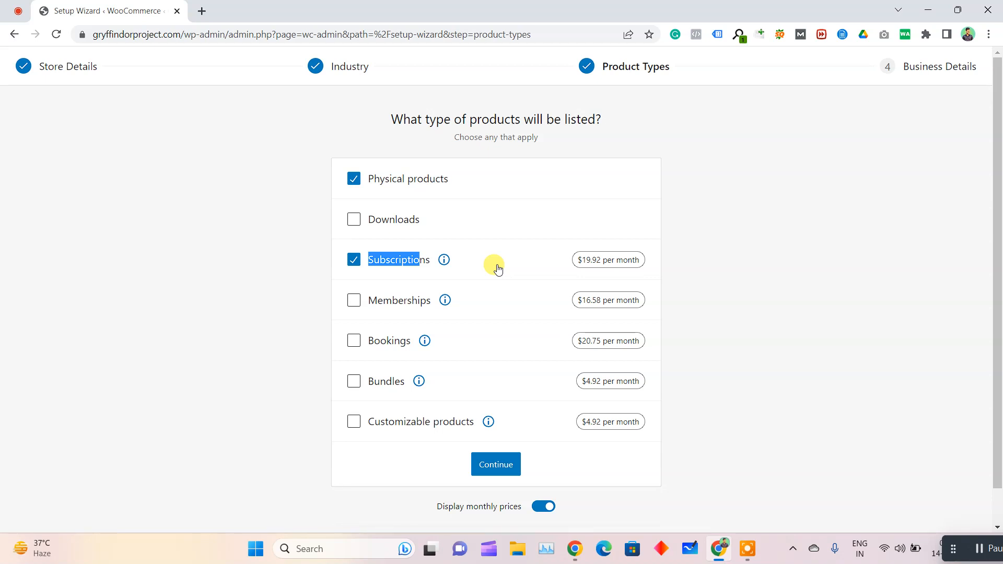
Deselect Subscriptions so only Physical products is chosen, and continue to the business details
{"action": "left_click", "coordinate": [293, 241]}
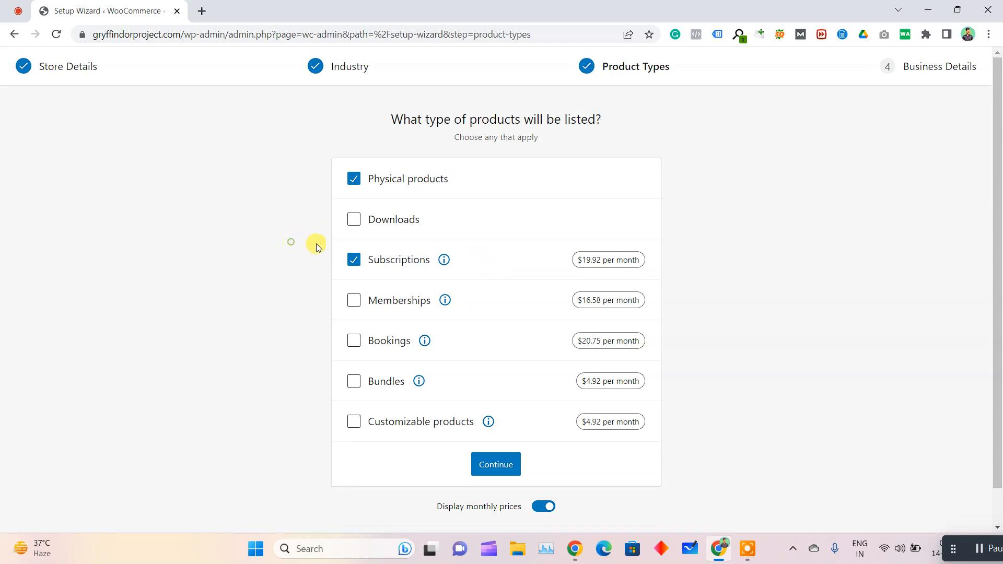
{"action": "left_click", "coordinate": [350, 261]}
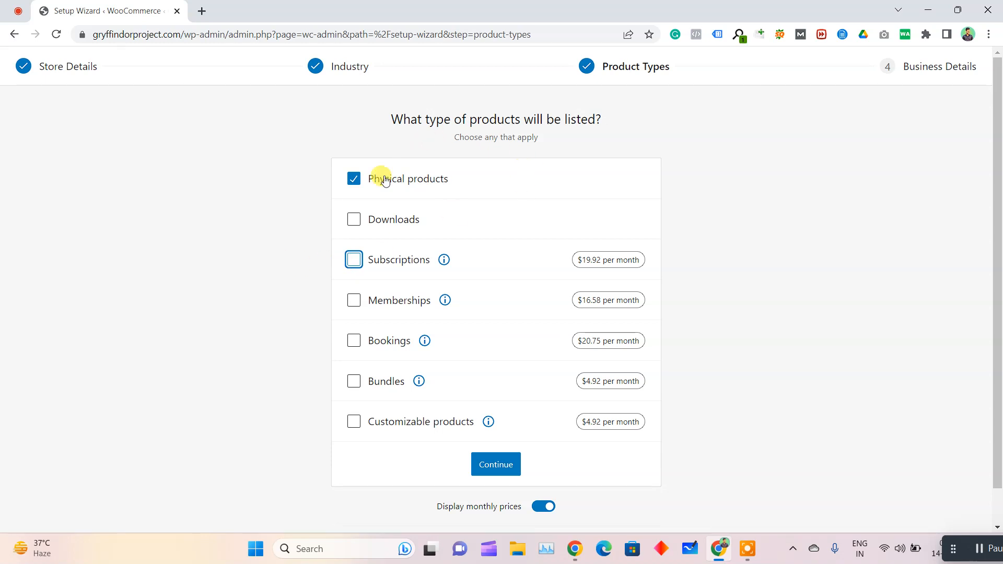
{"action": "left_click", "coordinate": [505, 467]}
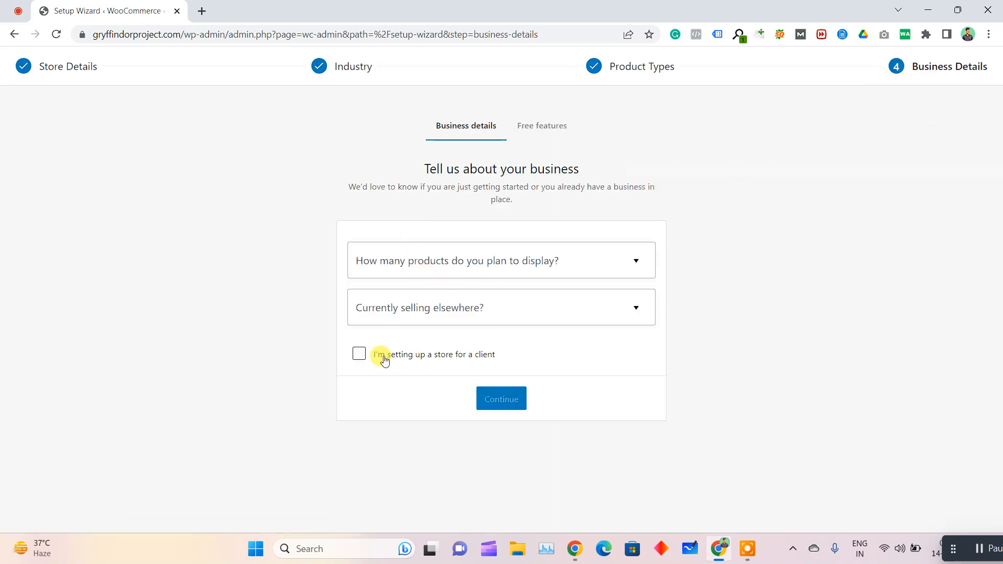
Answer how many products will be displayed and whether the store sells elsewhere, and continue to the free features
{"action": "left_click", "coordinate": [439, 266]}
{"action": "left_click", "coordinate": [424, 378]}
{"action": "left_click", "coordinate": [522, 300]}
{"action": "left_click", "coordinate": [417, 347]}
{"action": "left_click", "coordinate": [491, 400]}
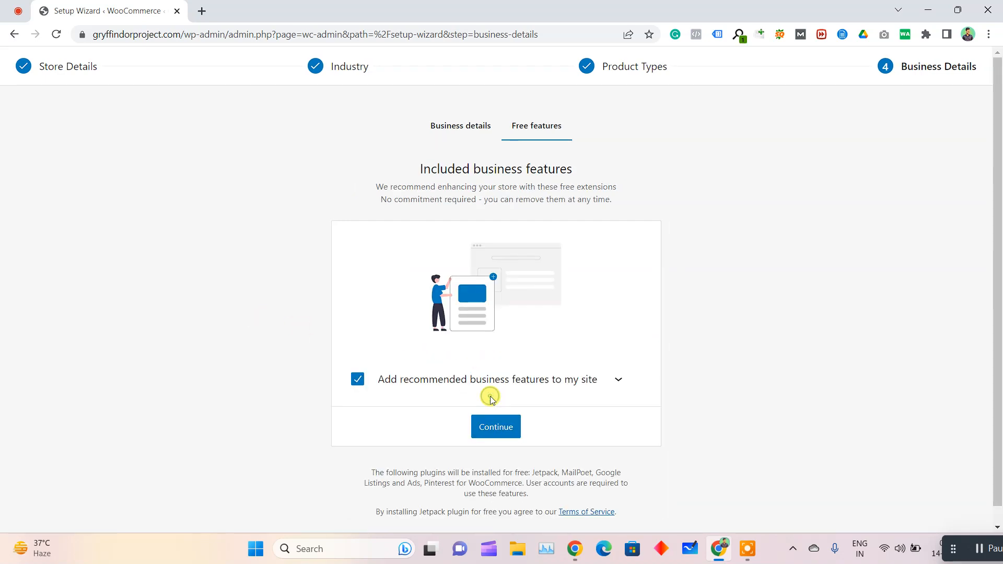
Decline adding the recommended business features to the site and finish the store setup wizard
{"action": "left_click", "coordinate": [363, 379]}
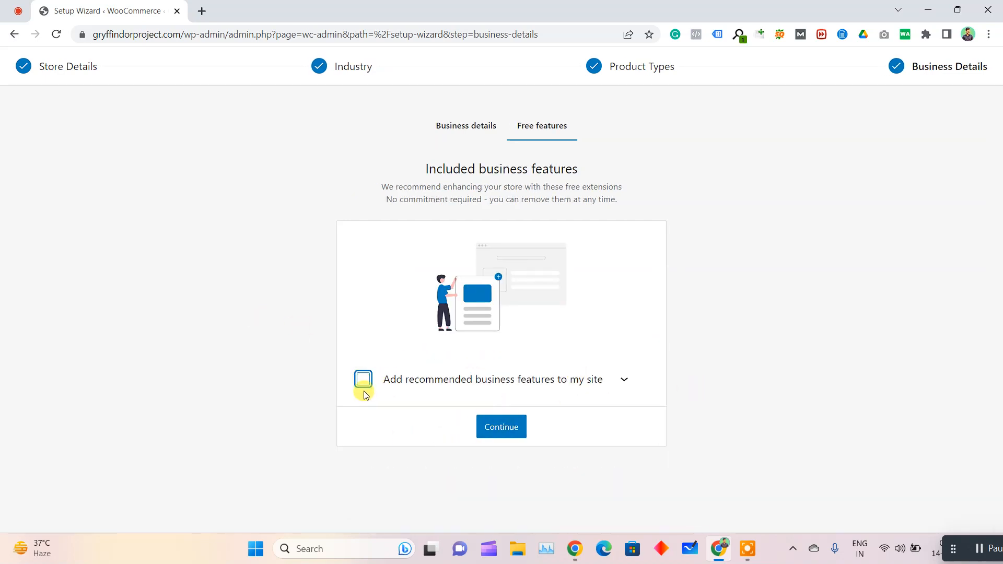
{"action": "left_click", "coordinate": [362, 380]}
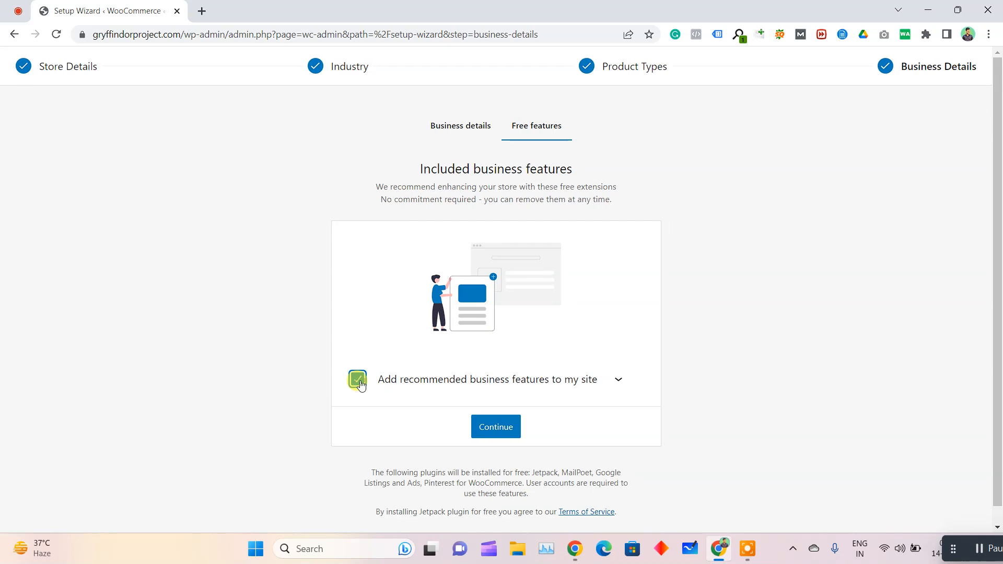
{"action": "scroll", "coordinate": [519, 412], "scroll_direction": "down", "scroll_amount": 1}
{"action": "left_click", "coordinate": [358, 362]}
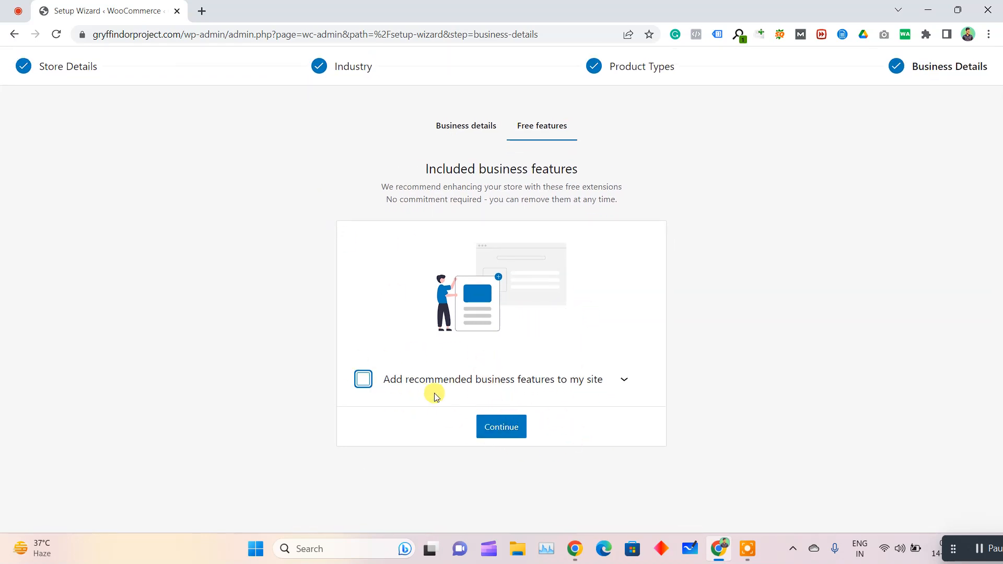
{"action": "left_click", "coordinate": [488, 425]}
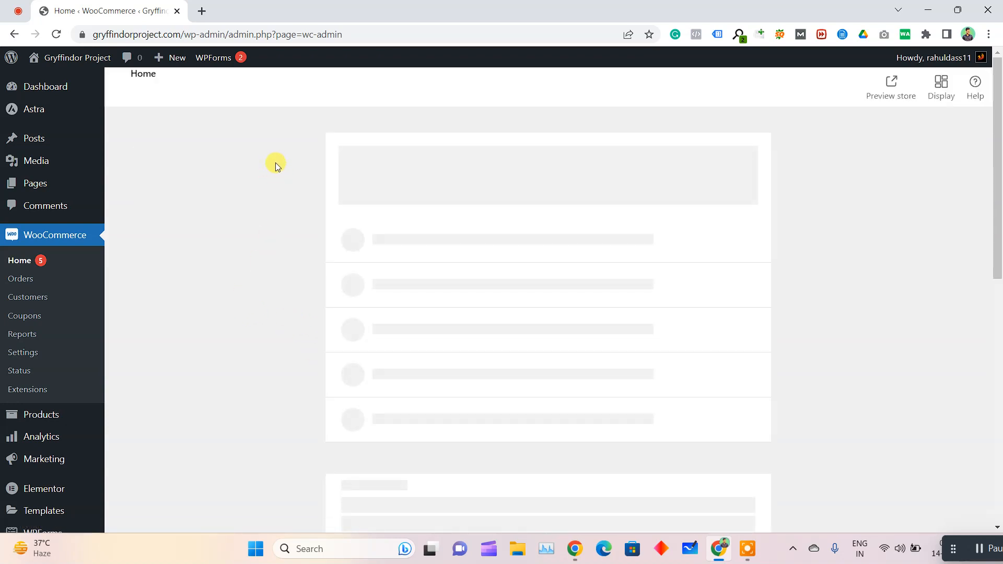
Open the site's page list in a new tab and examine the Cart, Checkout, My account, Refund and Returns Policy and Shop entries
{"action": "middle_click", "coordinate": [125, 185]}
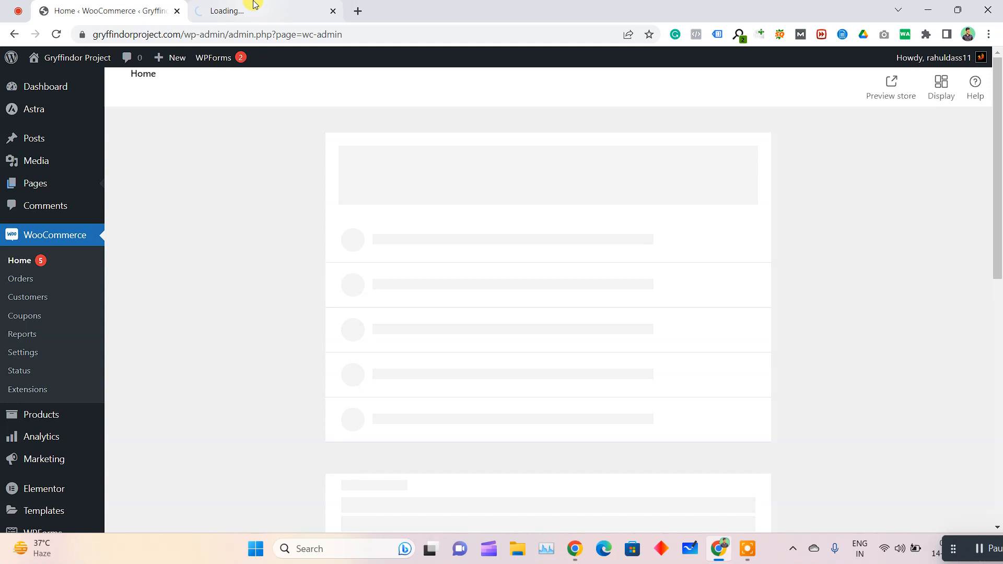
{"action": "left_click", "coordinate": [254, 7]}
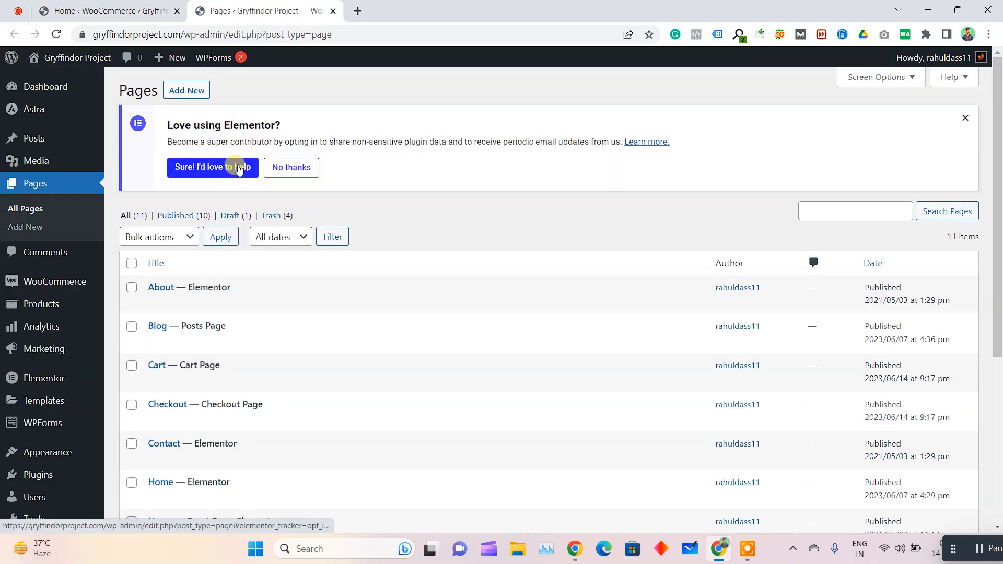
{"action": "scroll", "coordinate": [218, 244], "scroll_direction": "down", "scroll_amount": 2}
{"action": "left_click_drag", "start_coordinate": [253, 299], "coordinate": [169, 299]}
{"action": "left_click_drag", "start_coordinate": [282, 335], "coordinate": [154, 335]}
{"action": "scroll", "coordinate": [241, 398], "scroll_direction": "down", "scroll_amount": 3}
{"action": "left_click_drag", "start_coordinate": [307, 294], "coordinate": [103, 301]}
{"action": "mouse_move", "coordinate": [88, 354]}
{"action": "left_click", "coordinate": [347, 298]}
{"action": "left_click_drag", "start_coordinate": [234, 416], "coordinate": [146, 416]}
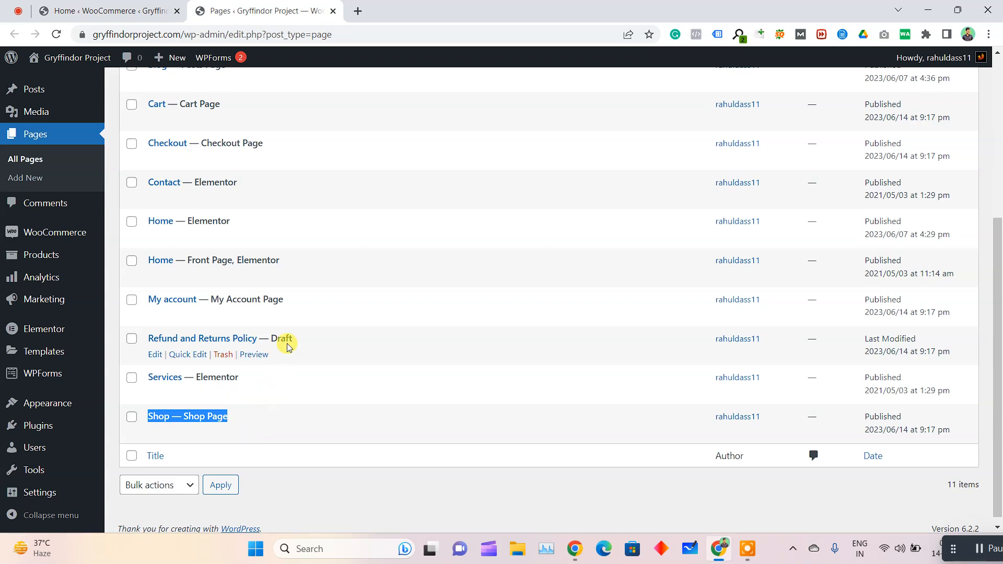
{"action": "scroll", "coordinate": [407, 163], "scroll_direction": "up", "scroll_amount": 5}
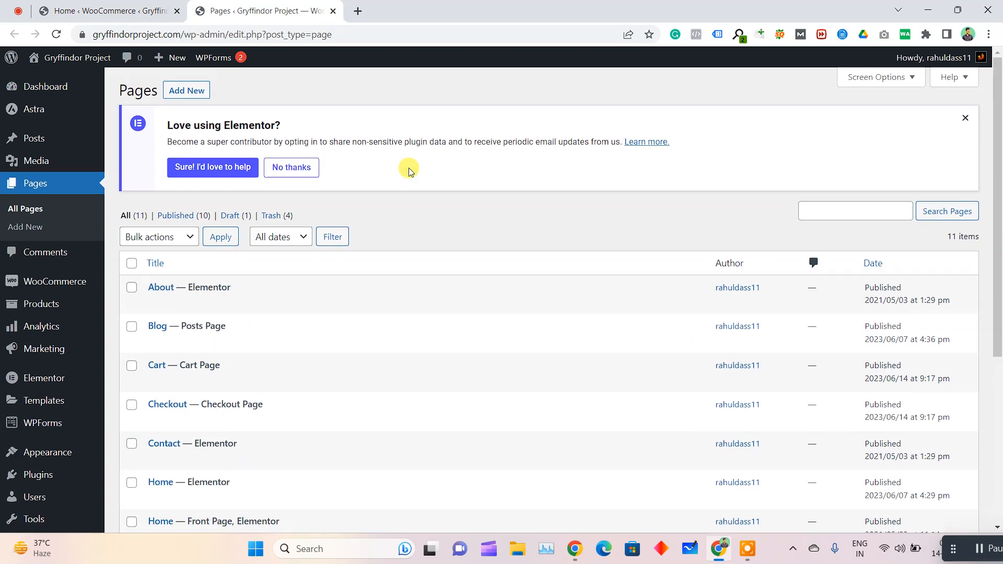
{"action": "scroll", "coordinate": [409, 172], "scroll_direction": "down", "scroll_amount": 5}
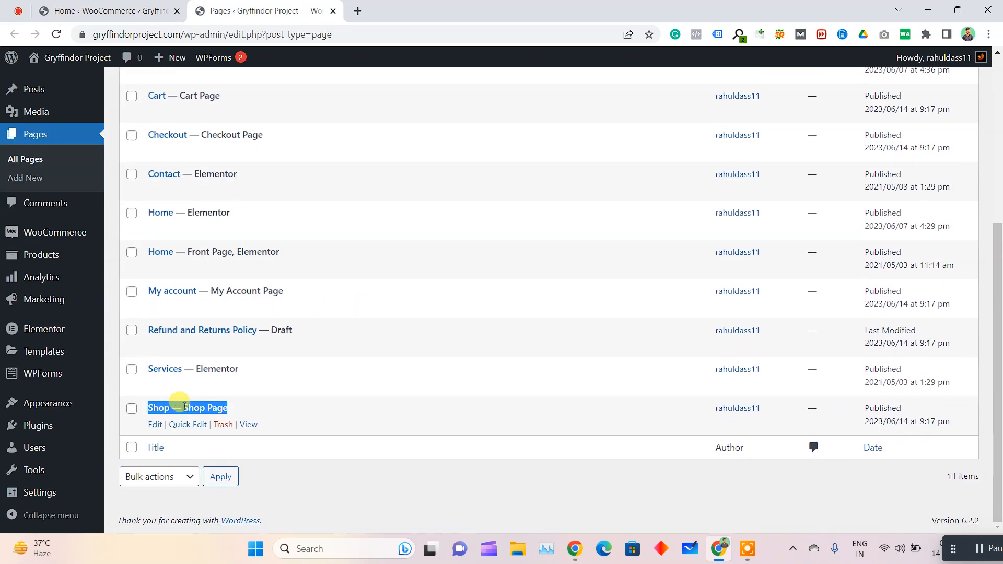
{"action": "scroll", "coordinate": [193, 402], "scroll_direction": "up", "scroll_amount": 5}
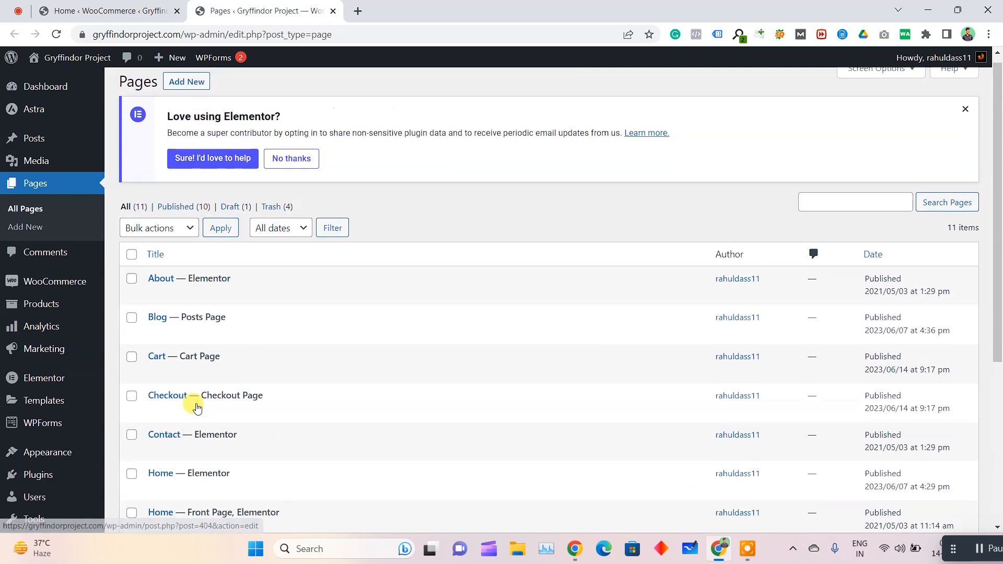
{"action": "left_click_drag", "start_coordinate": [244, 355], "coordinate": [145, 357]}
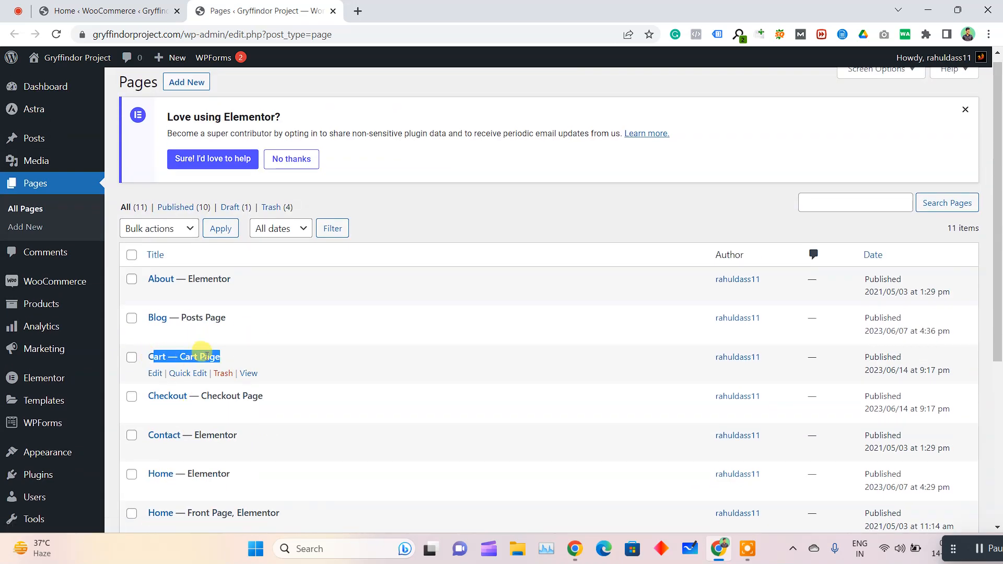
{"action": "left_click", "coordinate": [284, 398]}
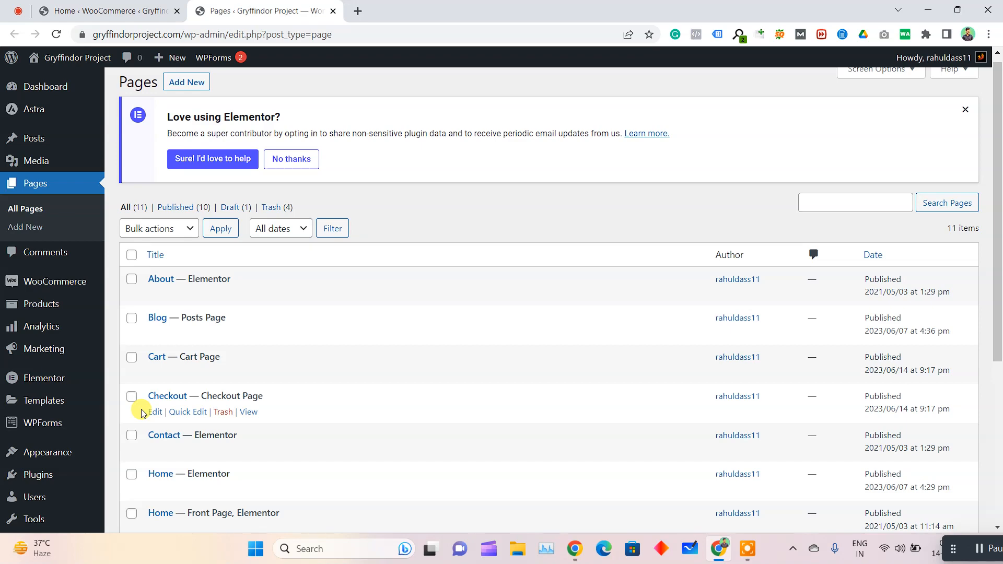
{"action": "scroll", "coordinate": [263, 398], "scroll_direction": "down", "scroll_amount": 5}
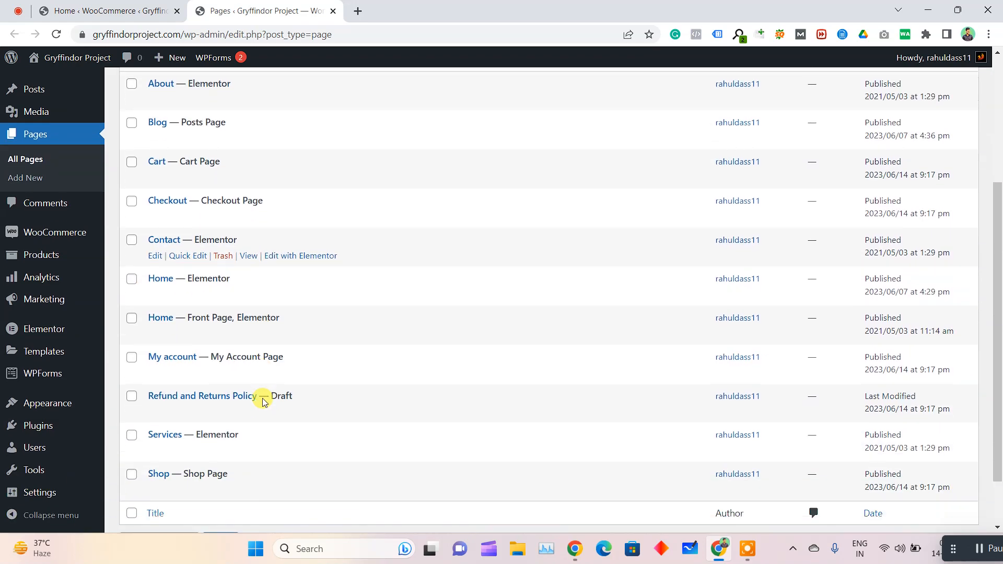
{"action": "scroll", "coordinate": [253, 331], "scroll_direction": "up", "scroll_amount": 5}
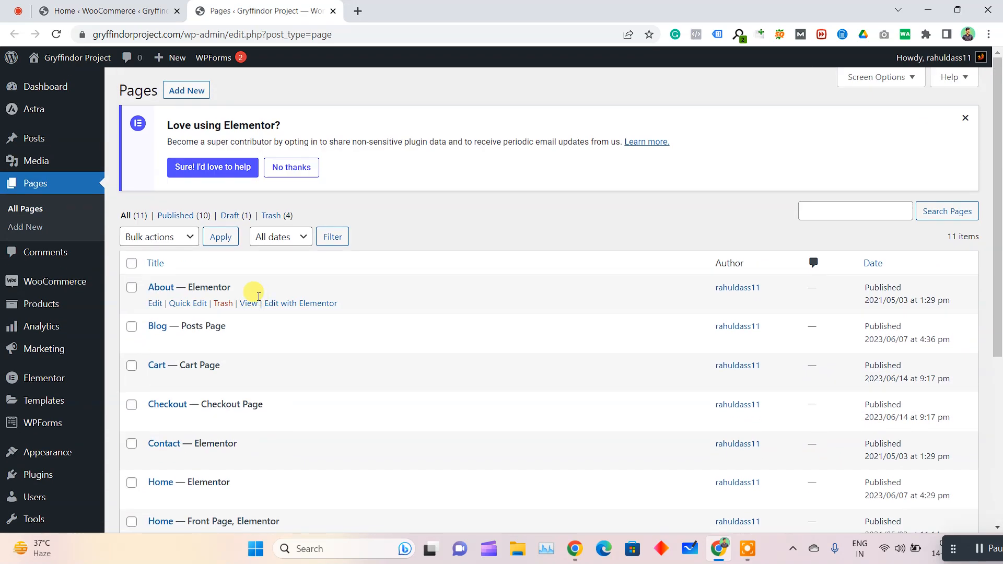
View the published Shop page and check its content and navigation links
{"action": "scroll", "coordinate": [246, 314], "scroll_direction": "down", "scroll_amount": 5}
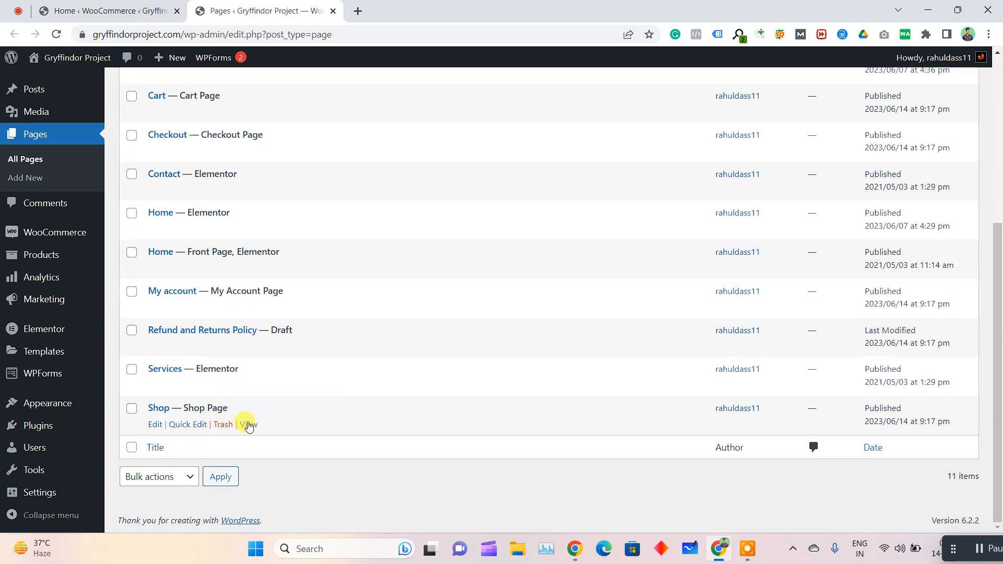
{"action": "left_click", "coordinate": [248, 424]}
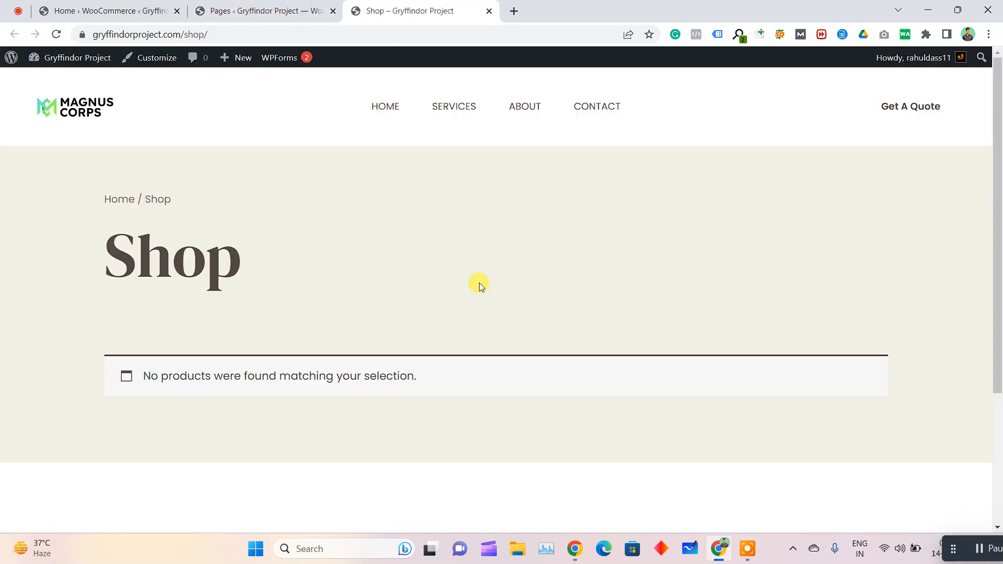
{"action": "scroll", "coordinate": [525, 273], "scroll_direction": "down", "scroll_amount": 2}
{"action": "scroll", "coordinate": [526, 273], "scroll_direction": "up", "scroll_amount": 2}
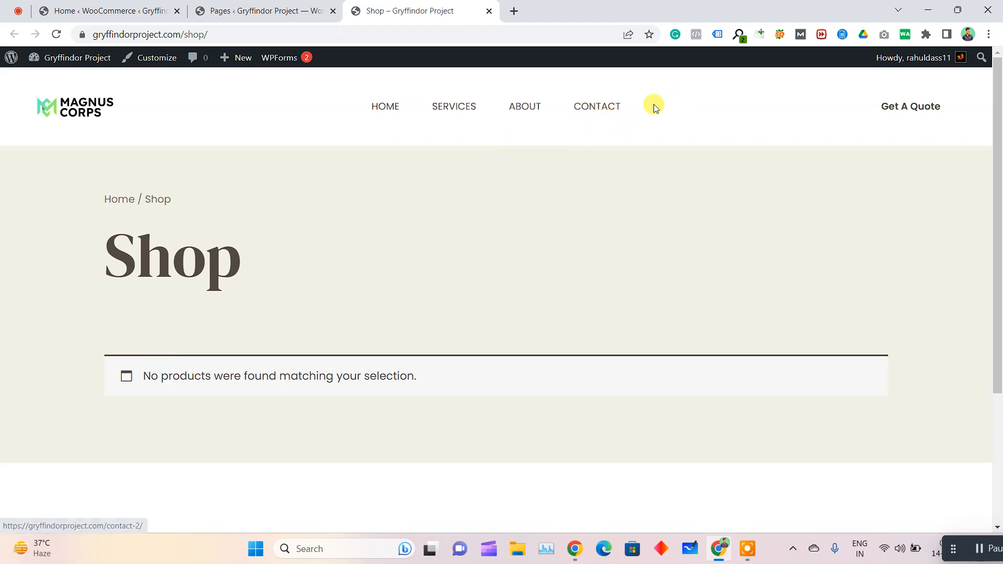
Open the site's menu editor from the WooCommerce home page and load the Navigation menu for editing
{"action": "left_click", "coordinate": [120, 10]}
{"action": "scroll", "coordinate": [11, 376], "scroll_direction": "down", "scroll_amount": 8}
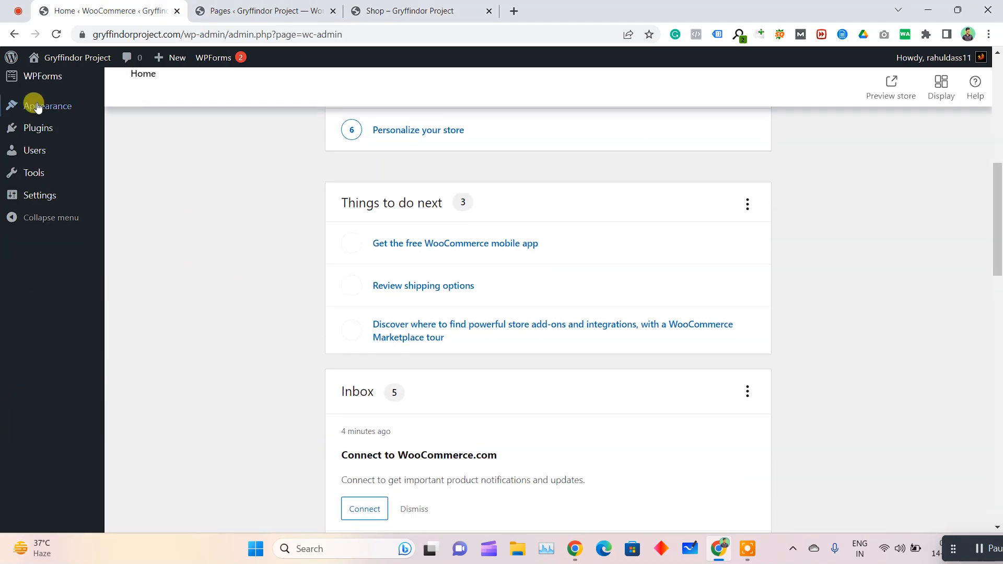
{"action": "scroll", "coordinate": [36, 107], "scroll_direction": "up", "scroll_amount": 3}
{"action": "mouse_move", "coordinate": [39, 302]}
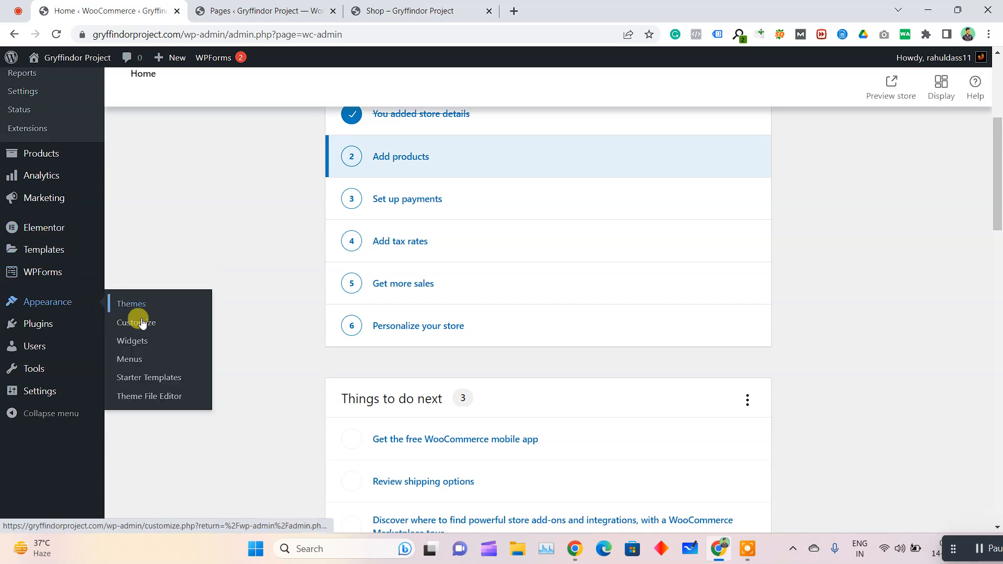
{"action": "left_click", "coordinate": [131, 359]}
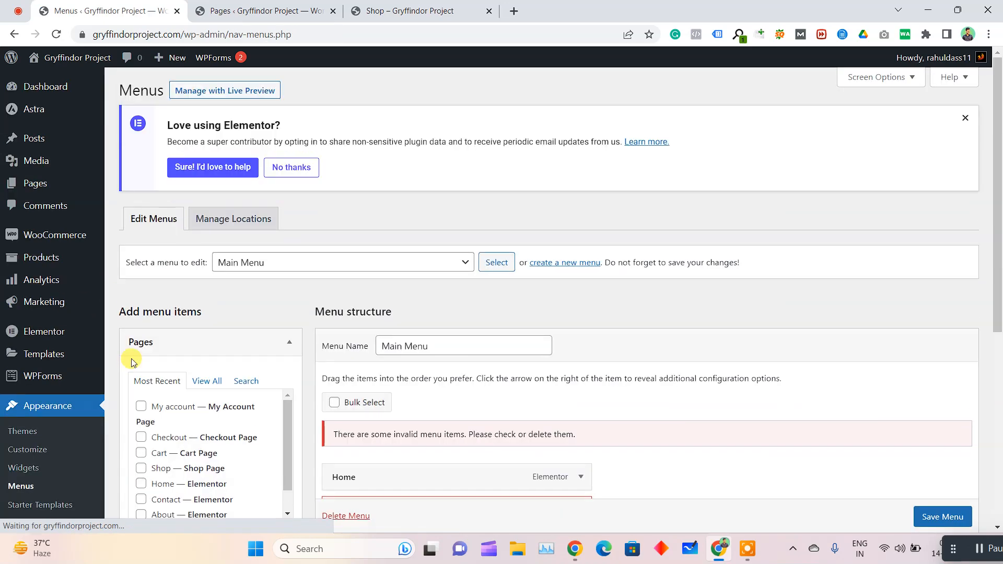
{"action": "scroll", "coordinate": [512, 289], "scroll_direction": "down", "scroll_amount": 6}
{"action": "scroll", "coordinate": [316, 192], "scroll_direction": "up", "scroll_amount": 4}
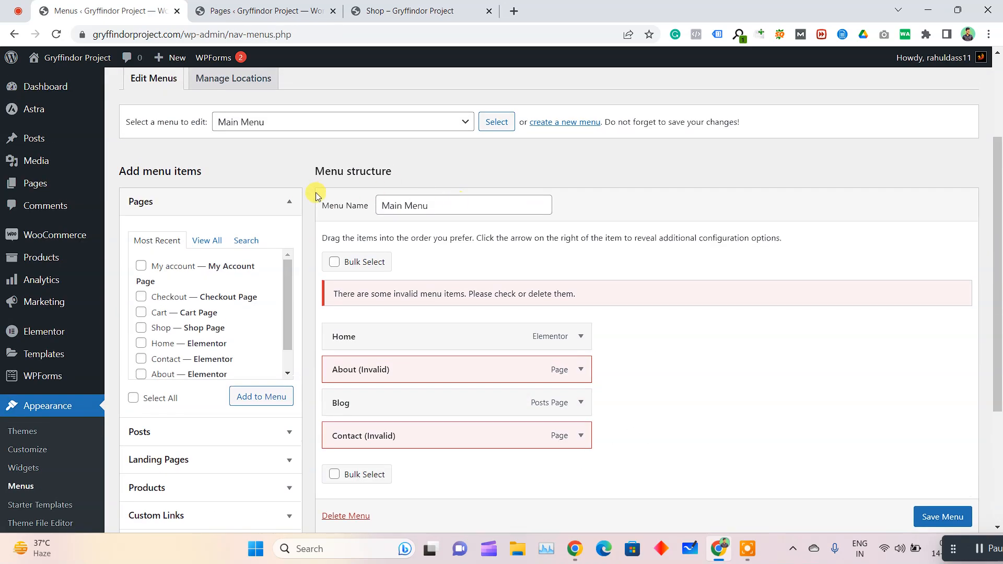
{"action": "left_click", "coordinate": [368, 123]}
{"action": "left_click", "coordinate": [366, 150]}
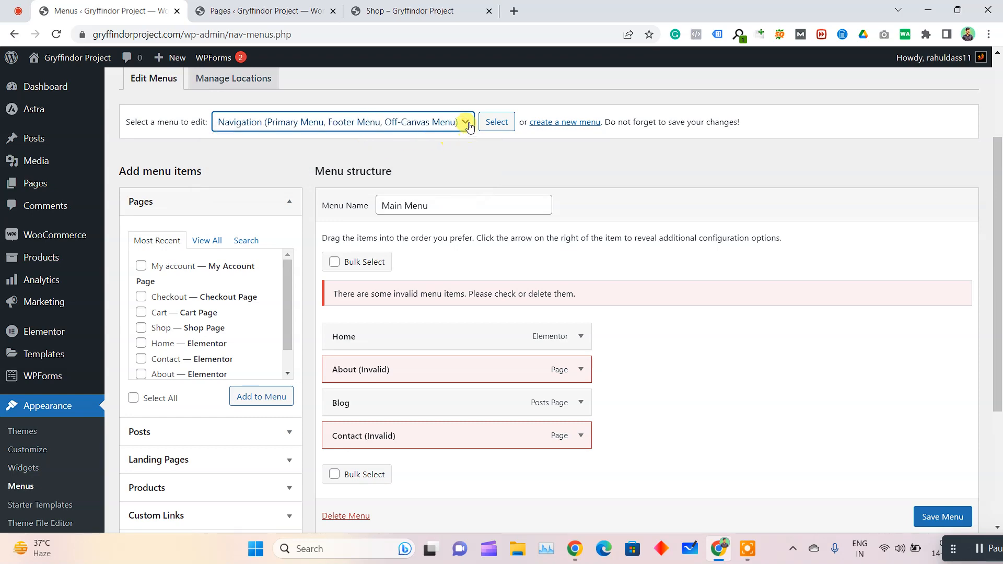
{"action": "left_click_drag", "start_coordinate": [157, 123], "coordinate": [420, 123]}
{"action": "left_click", "coordinate": [496, 121]}
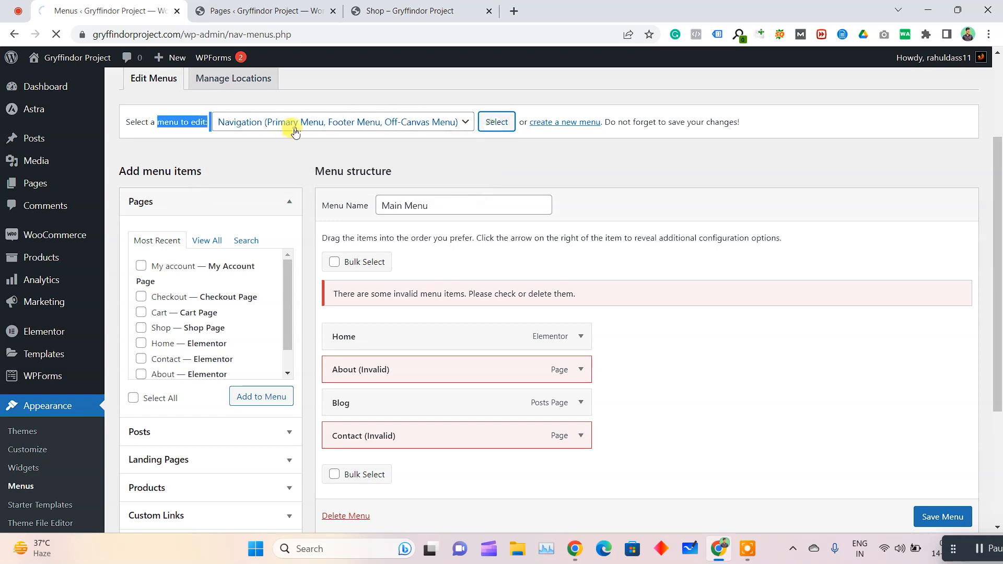
Add the Shop page to the Navigation menu, save the menu, and reload the live Shop page
{"action": "scroll", "coordinate": [459, 257], "scroll_direction": "down", "scroll_amount": 5}
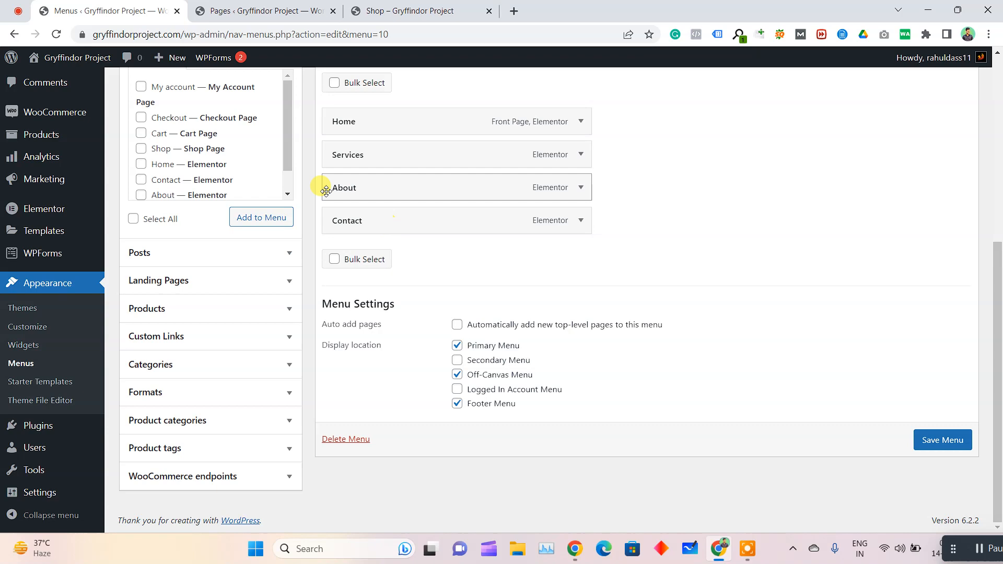
{"action": "scroll", "coordinate": [157, 172], "scroll_direction": "up", "scroll_amount": 2}
{"action": "left_click", "coordinate": [141, 279]}
{"action": "left_click", "coordinate": [253, 348]}
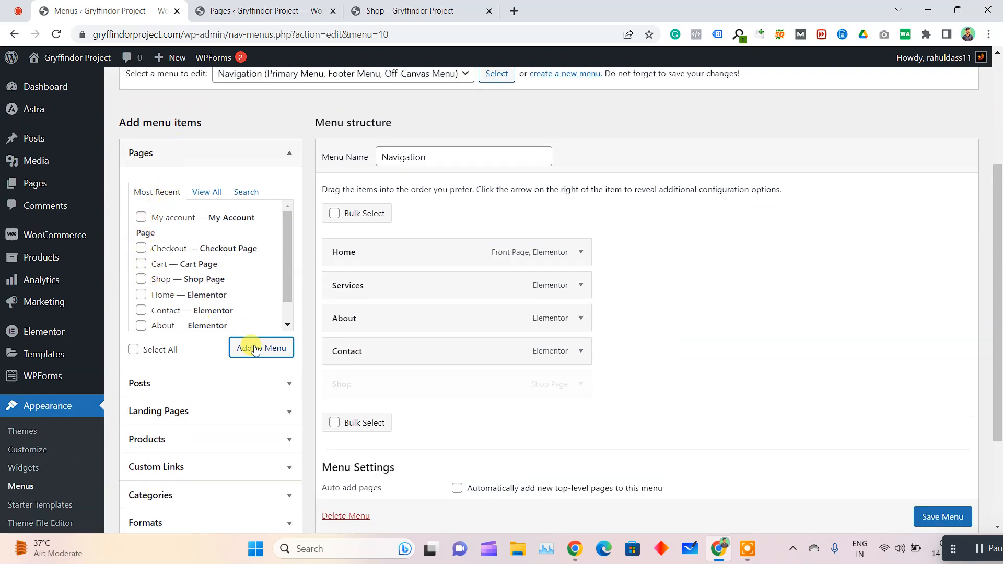
{"action": "left_click", "coordinate": [943, 516]}
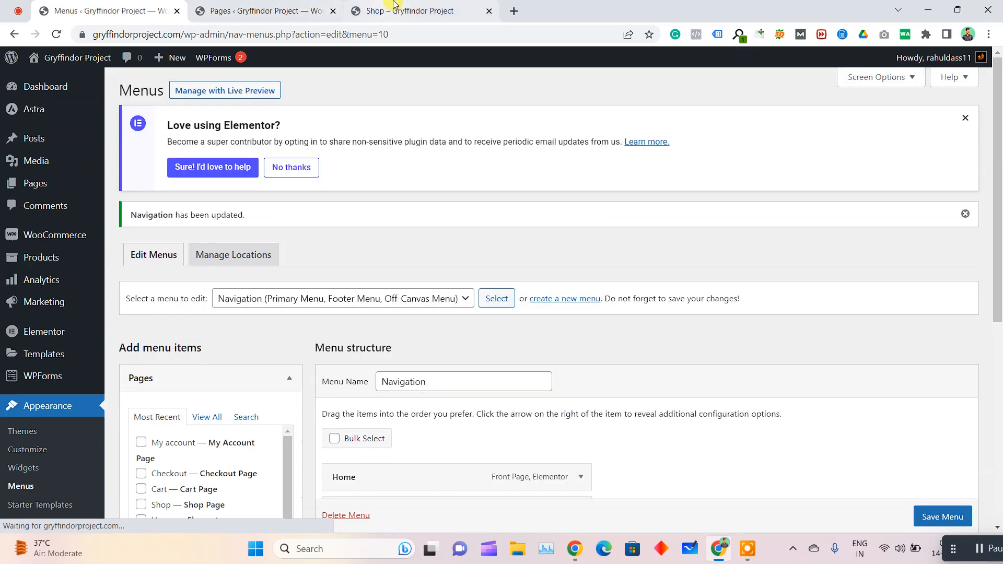
{"action": "left_click", "coordinate": [410, 11]}
{"action": "left_click", "coordinate": [57, 34]}
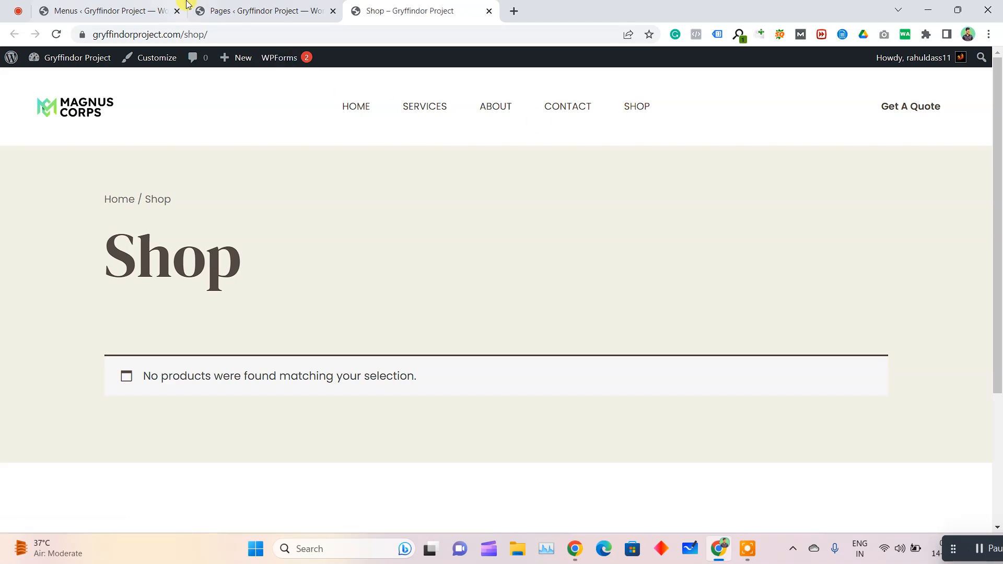
Return to the admin dashboard and open the Accounts & Privacy section of the WooCommerce settings
{"action": "left_click", "coordinate": [138, 10]}
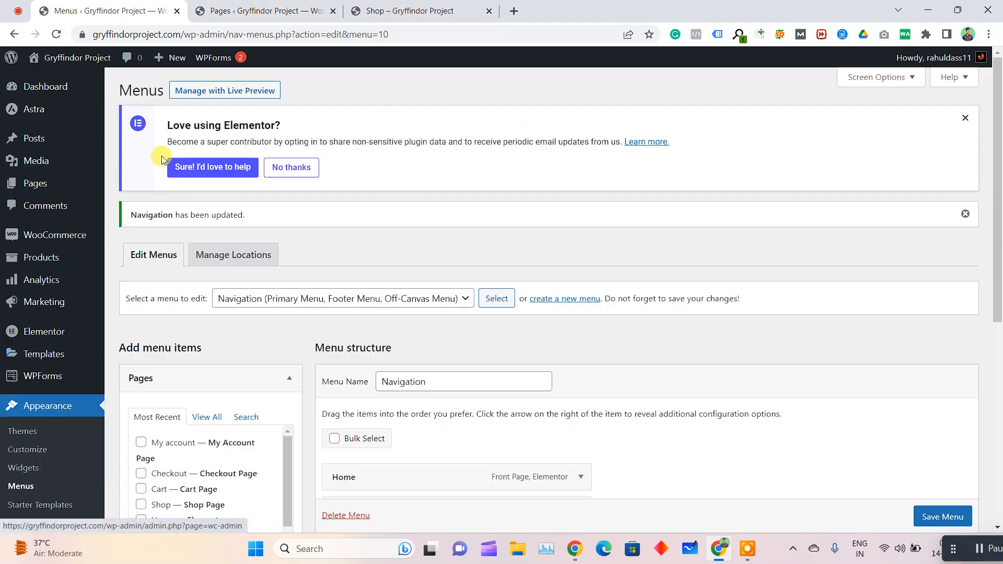
{"action": "scroll", "coordinate": [31, 332], "scroll_direction": "down", "scroll_amount": 3}
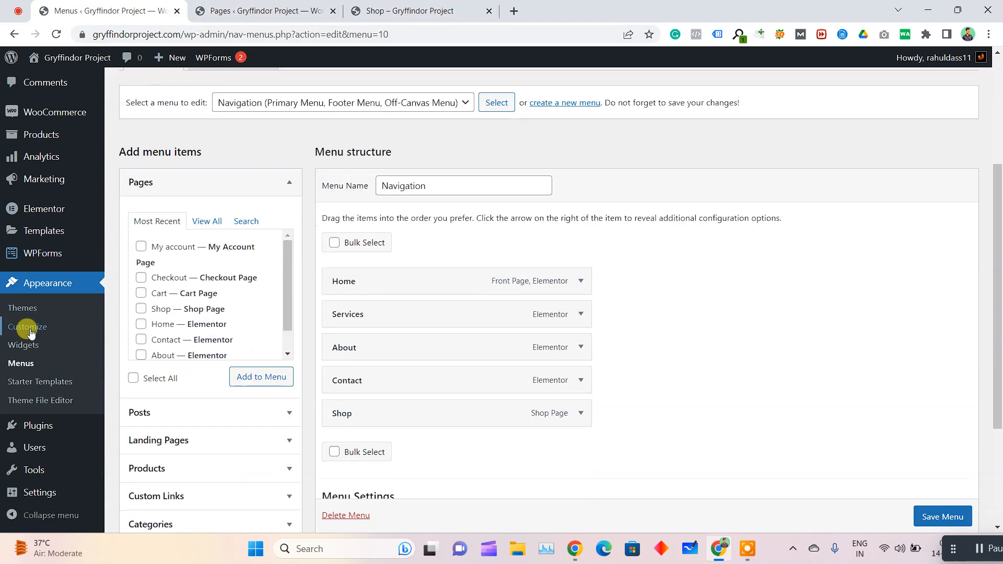
{"action": "scroll", "coordinate": [73, 311], "scroll_direction": "up", "scroll_amount": 3}
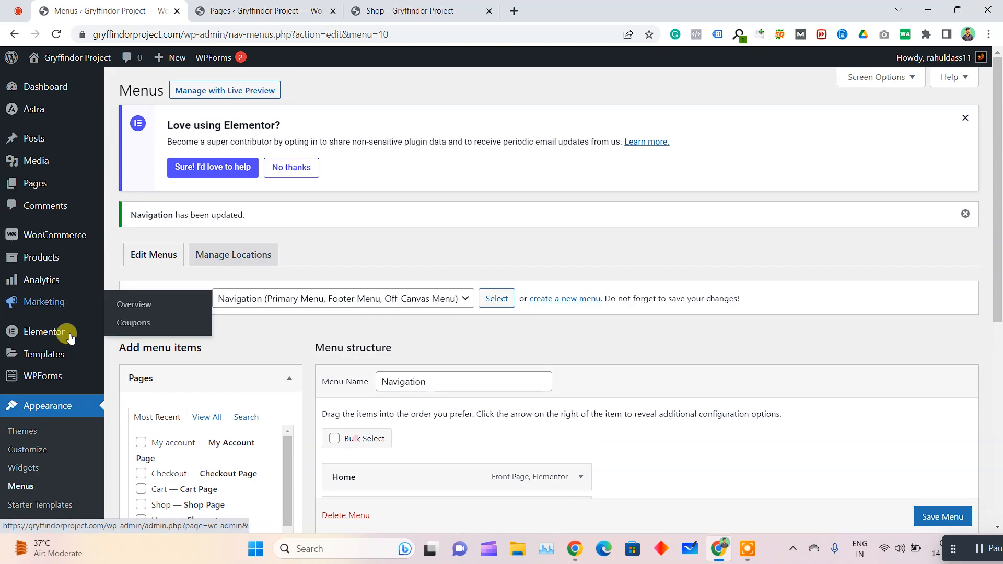
{"action": "mouse_move", "coordinate": [81, 375]}
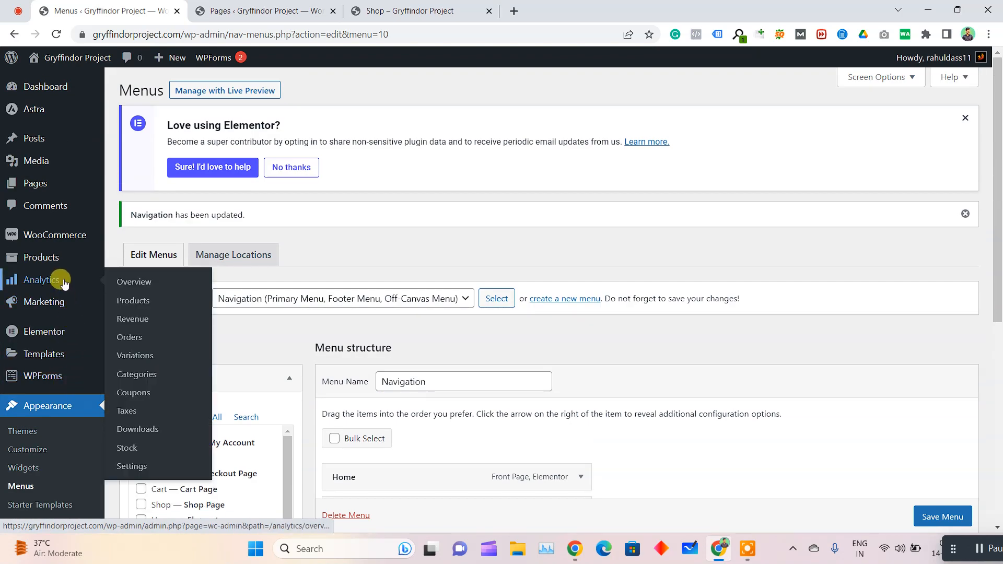
{"action": "mouse_move", "coordinate": [73, 237]}
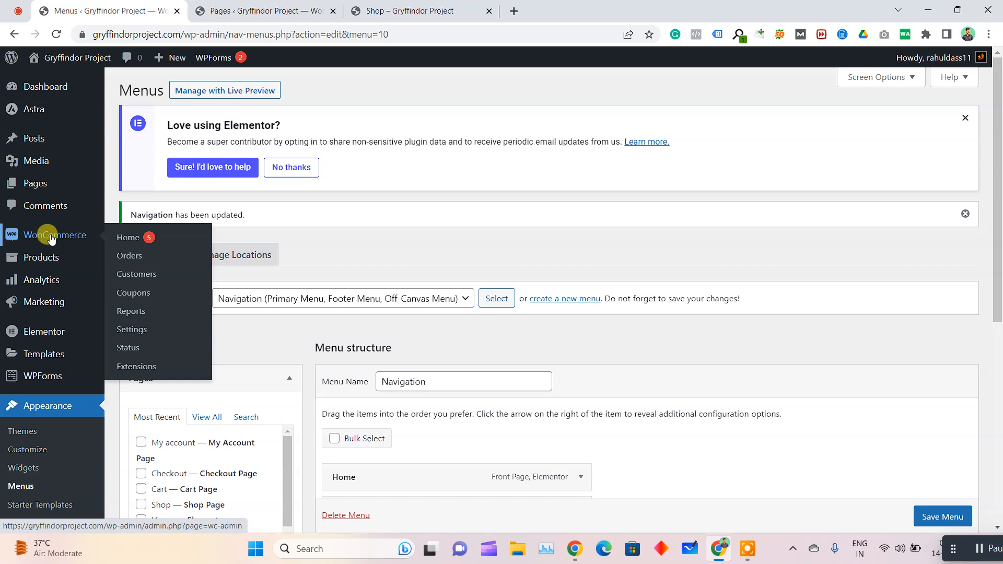
{"action": "left_click", "coordinate": [132, 328]}
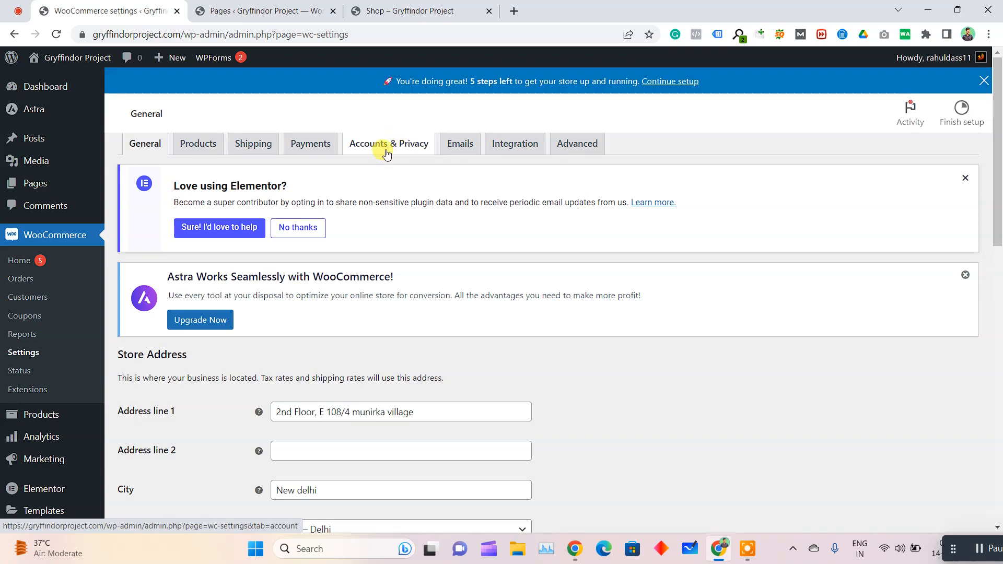
{"action": "left_click", "coordinate": [387, 169]}
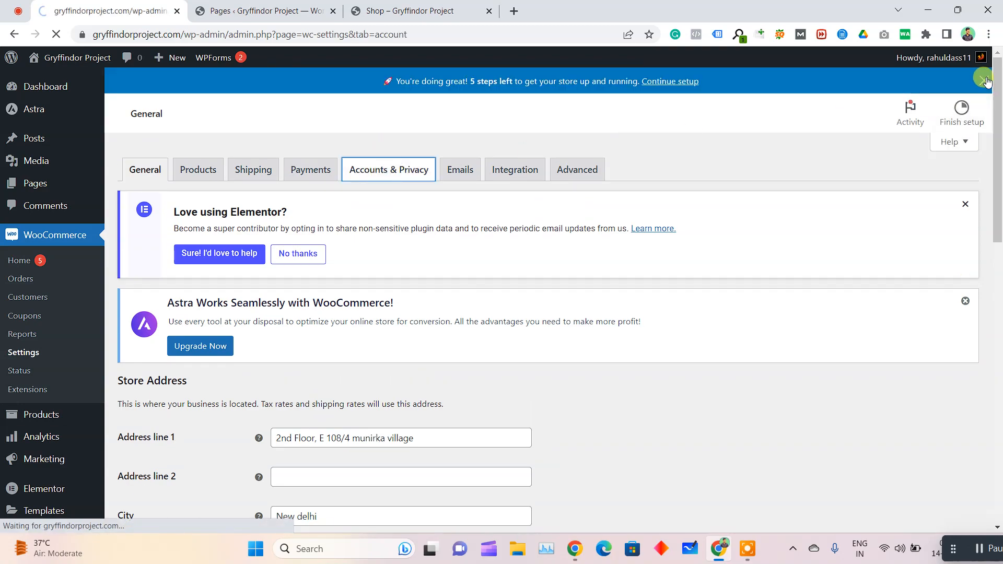
{"action": "scroll", "coordinate": [352, 281], "scroll_direction": "down", "scroll_amount": 3}
{"action": "scroll", "coordinate": [320, 229], "scroll_direction": "up", "scroll_amount": 2}
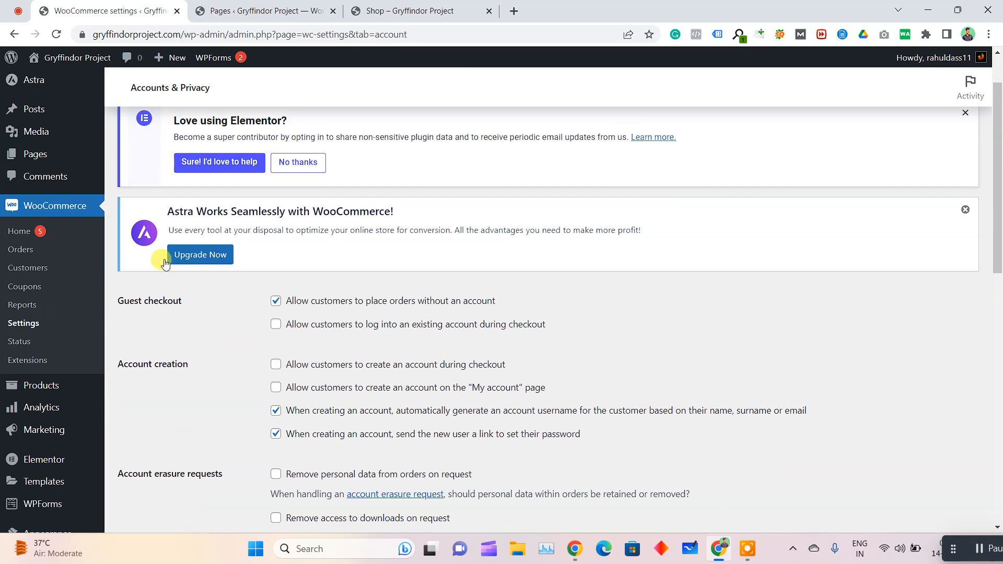
Dismiss the Astra upgrade notice above the Guest checkout options
{"action": "left_click_drag", "start_coordinate": [120, 301], "coordinate": [116, 292]}
{"action": "left_click", "coordinate": [184, 333]}
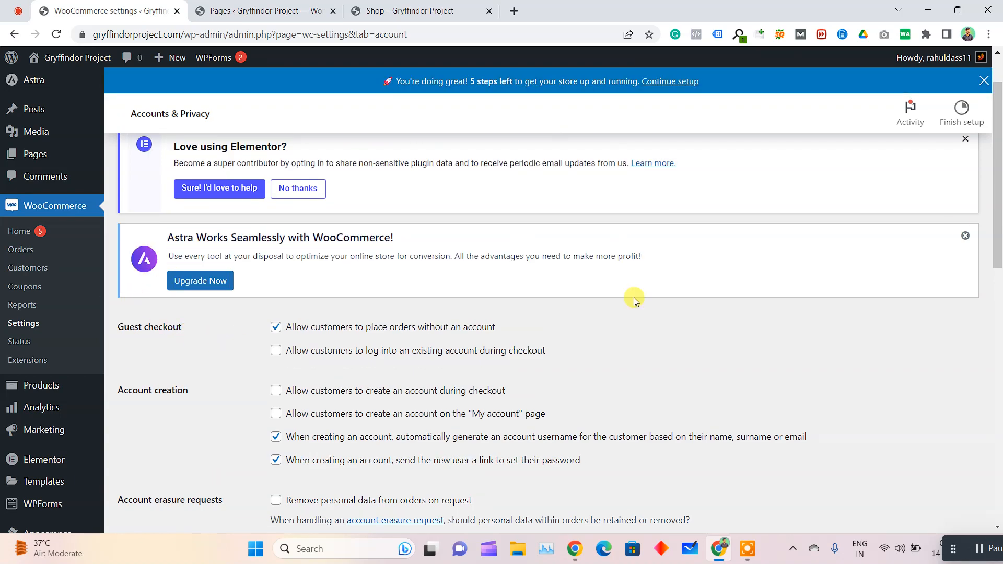
{"action": "left_click", "coordinate": [973, 237]}
Disallow guest orders without an account and allow customers to log into an existing account during checkout
{"action": "left_click_drag", "start_coordinate": [107, 250], "coordinate": [207, 252]}
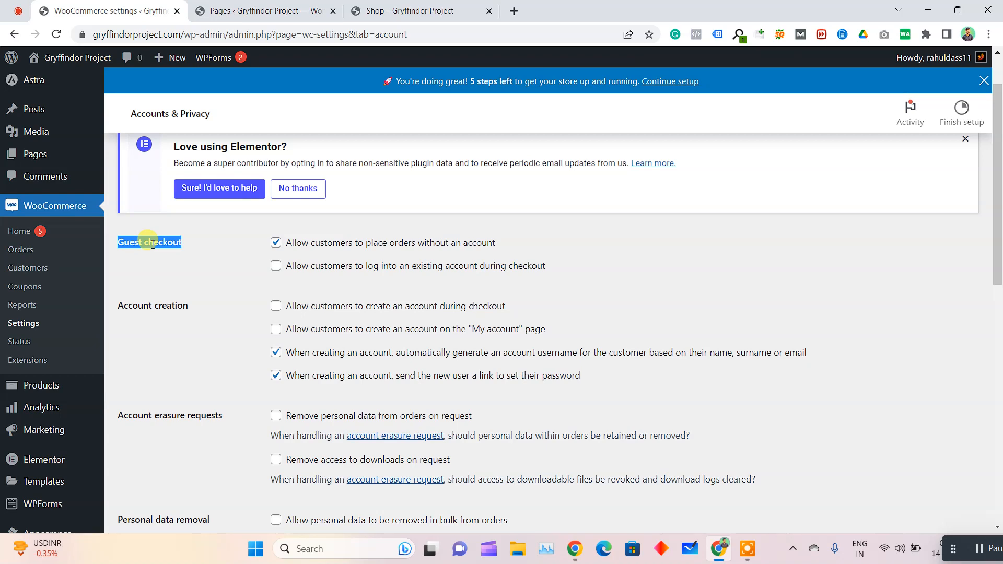
{"action": "left_click", "coordinate": [202, 240]}
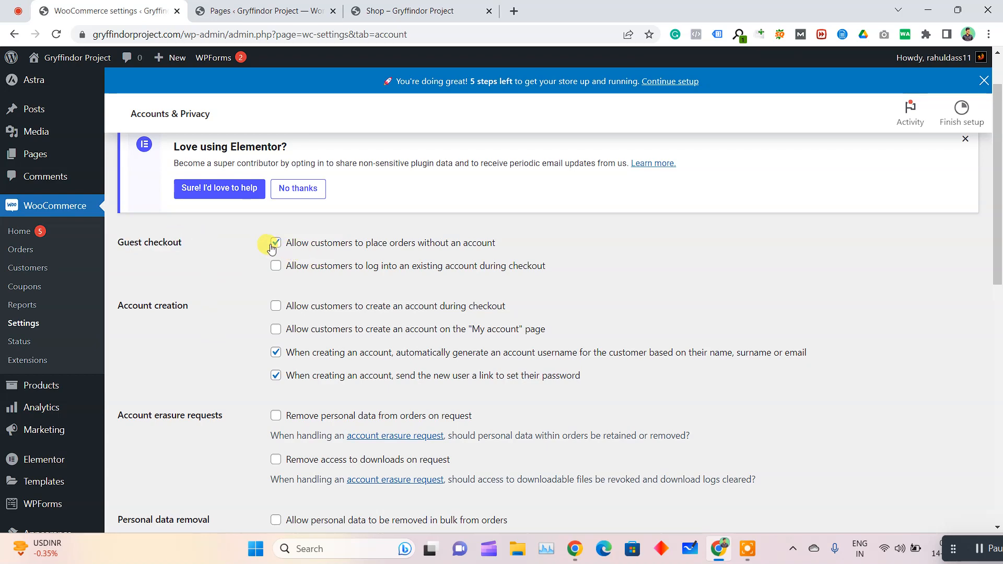
{"action": "left_click", "coordinate": [275, 243]}
{"action": "left_click_drag", "start_coordinate": [291, 266], "coordinate": [384, 266]}
{"action": "left_click", "coordinate": [384, 268]}
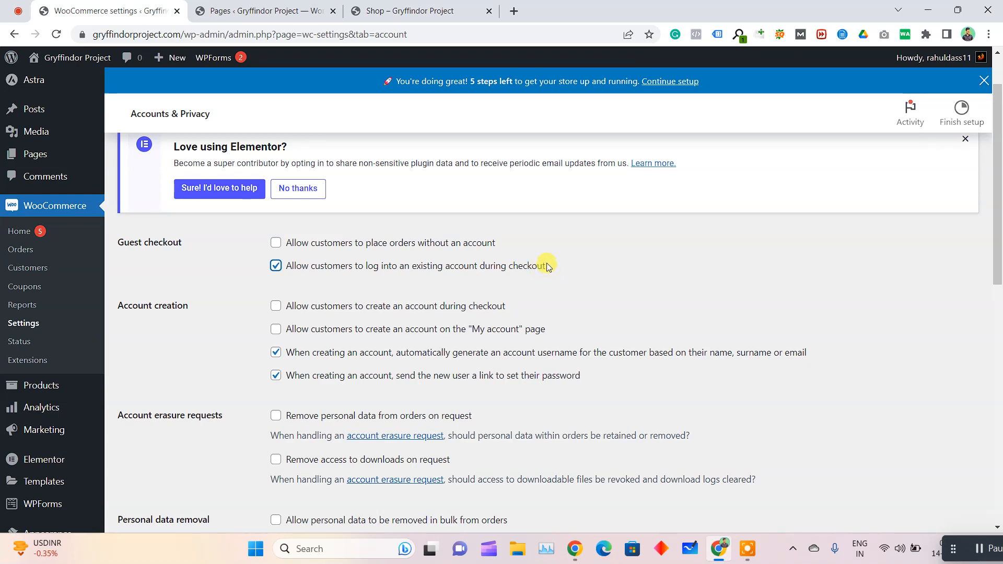
{"action": "left_click_drag", "start_coordinate": [548, 267], "coordinate": [283, 271]}
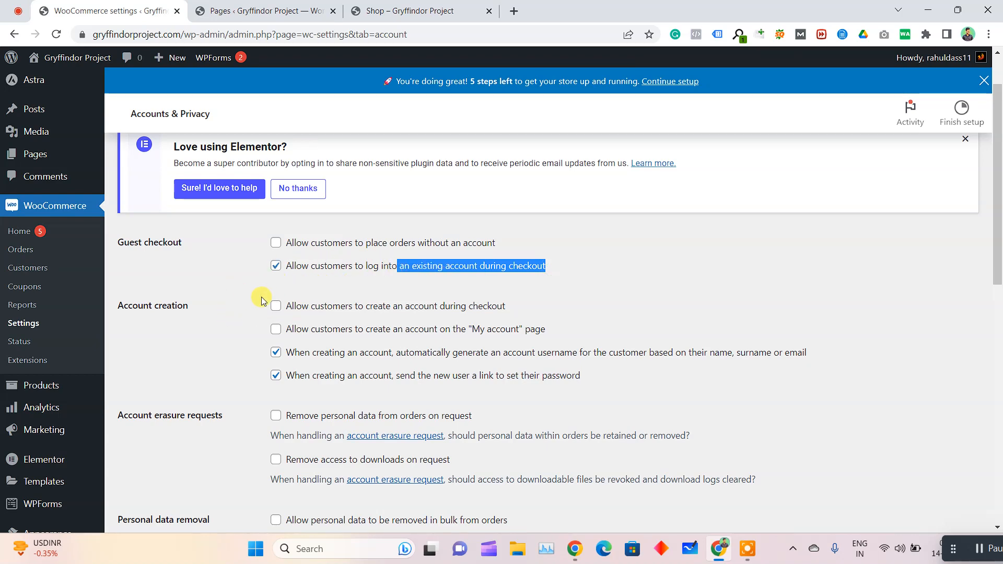
Allow customers to create an account both during checkout and on the "My account" page
{"action": "left_click", "coordinate": [324, 308]}
{"action": "left_click_drag", "start_coordinate": [326, 311], "coordinate": [488, 310]}
{"action": "left_click", "coordinate": [275, 307]}
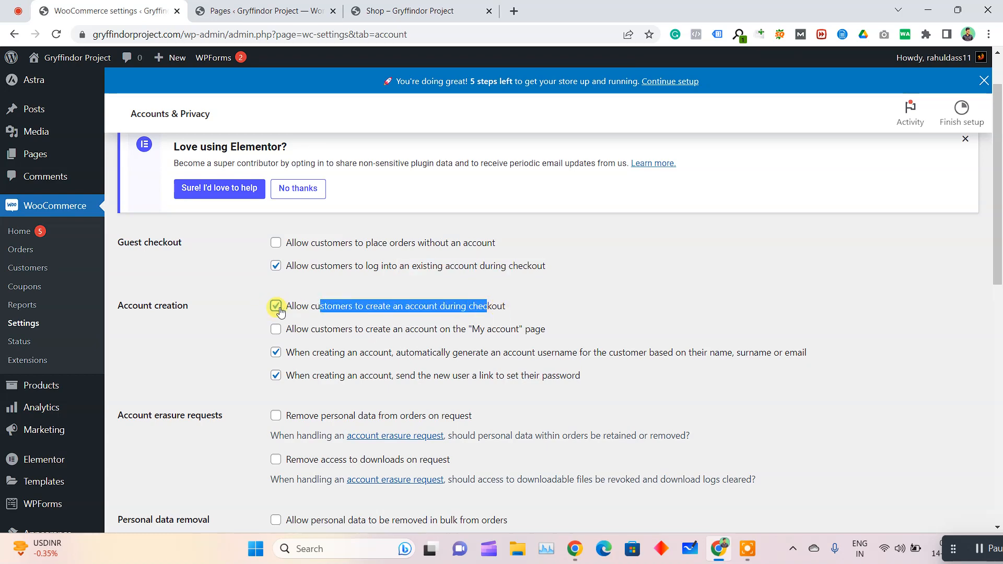
{"action": "left_click", "coordinate": [312, 308]}
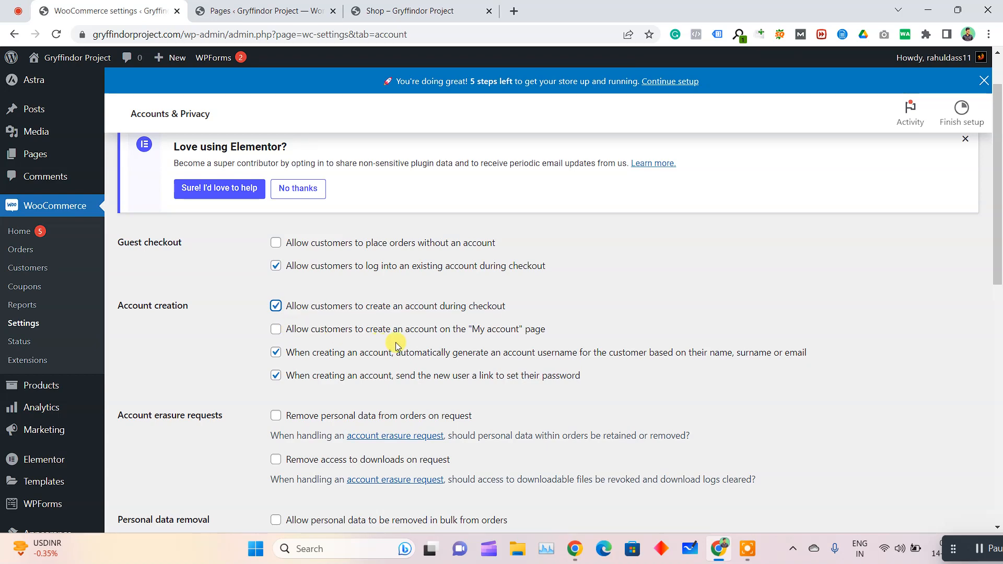
{"action": "left_click", "coordinate": [435, 336]}
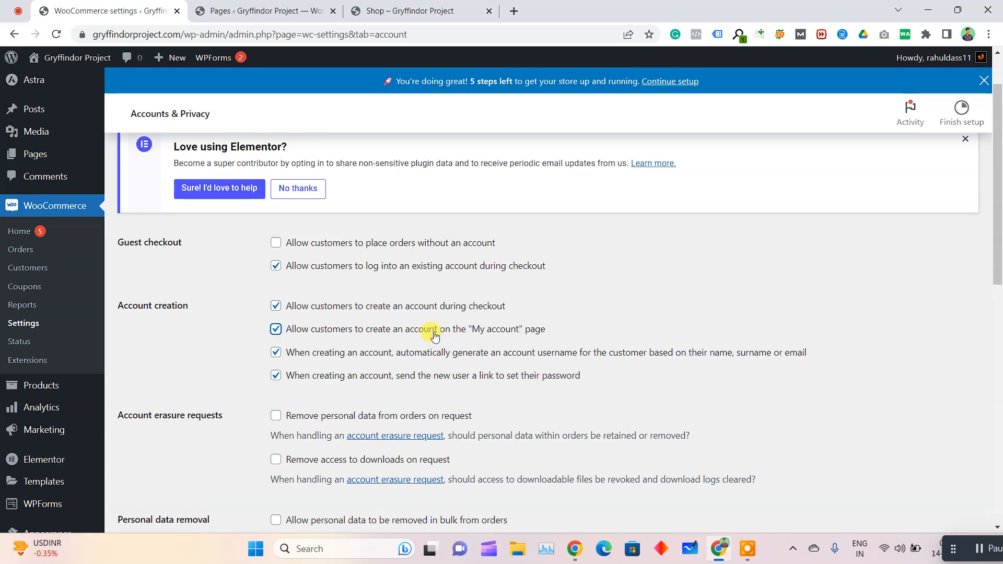
Turn off sending new users a link to set their password when an account is created
{"action": "scroll", "coordinate": [261, 369], "scroll_direction": "down", "scroll_amount": 1}
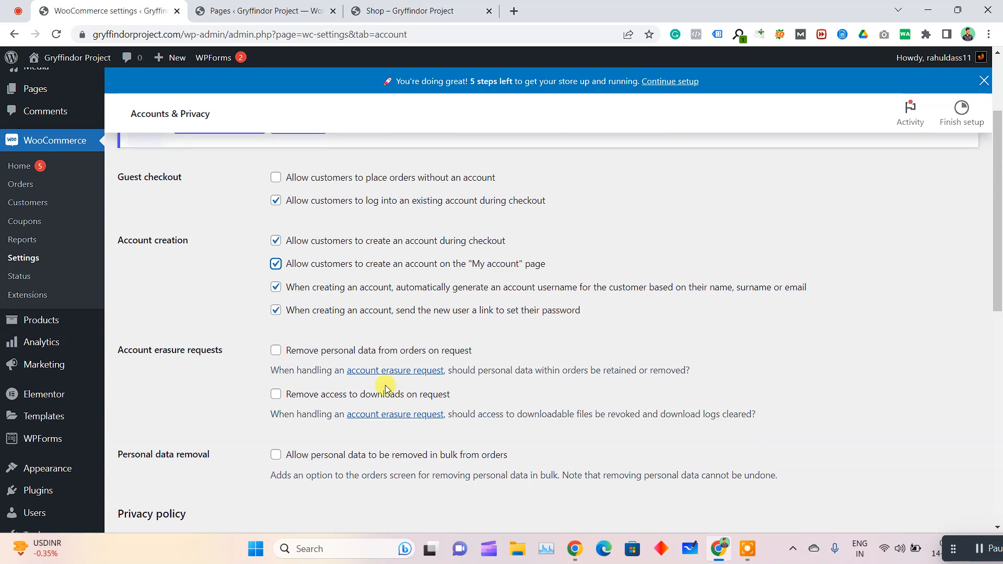
{"action": "triple_click", "coordinate": [257, 313]}
{"action": "left_click_drag", "start_coordinate": [293, 313], "coordinate": [385, 319]}
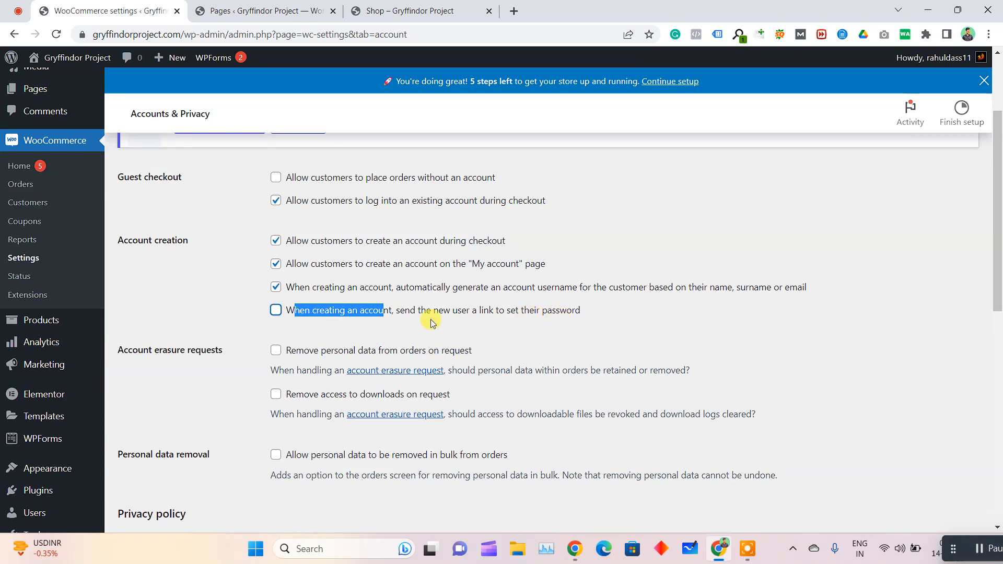
{"action": "left_click_drag", "start_coordinate": [587, 309], "coordinate": [568, 314]}
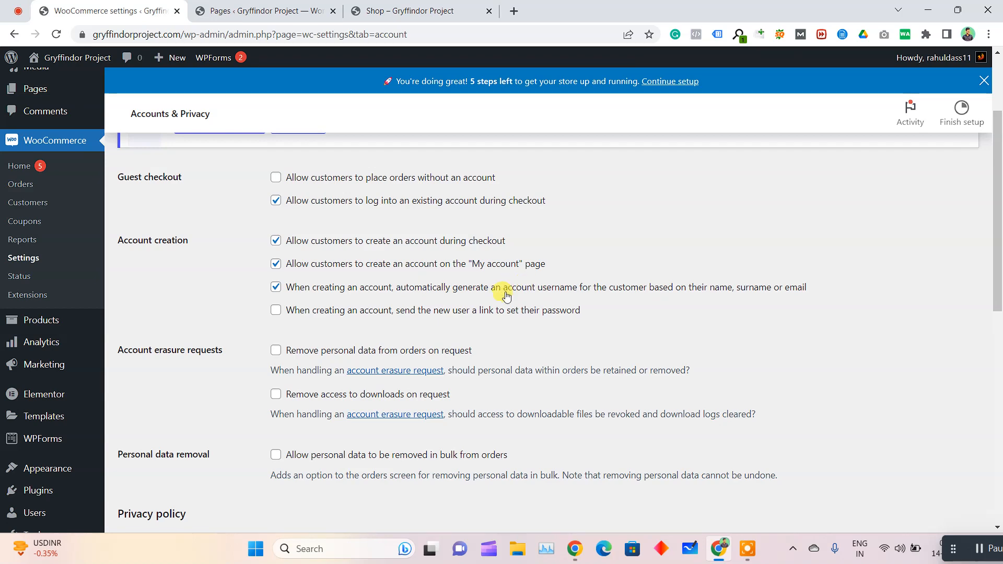
Turn off automatic username generation for new customer accounts and save the Accounts & Privacy settings
{"action": "left_click_drag", "start_coordinate": [291, 305], "coordinate": [279, 297]}
{"action": "left_click", "coordinate": [250, 301]}
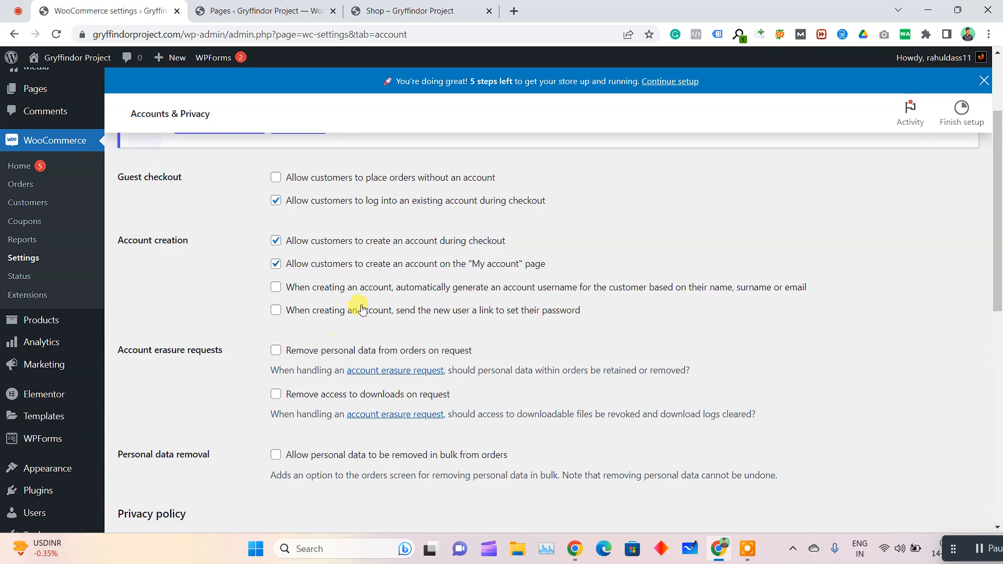
{"action": "scroll", "coordinate": [186, 292], "scroll_direction": "down", "scroll_amount": 10}
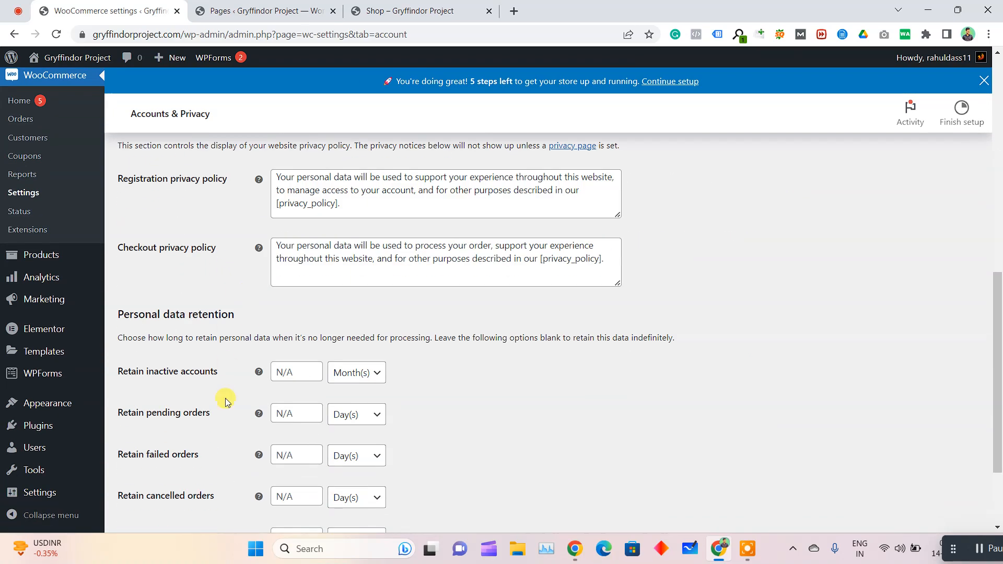
{"action": "left_click", "coordinate": [150, 464]}
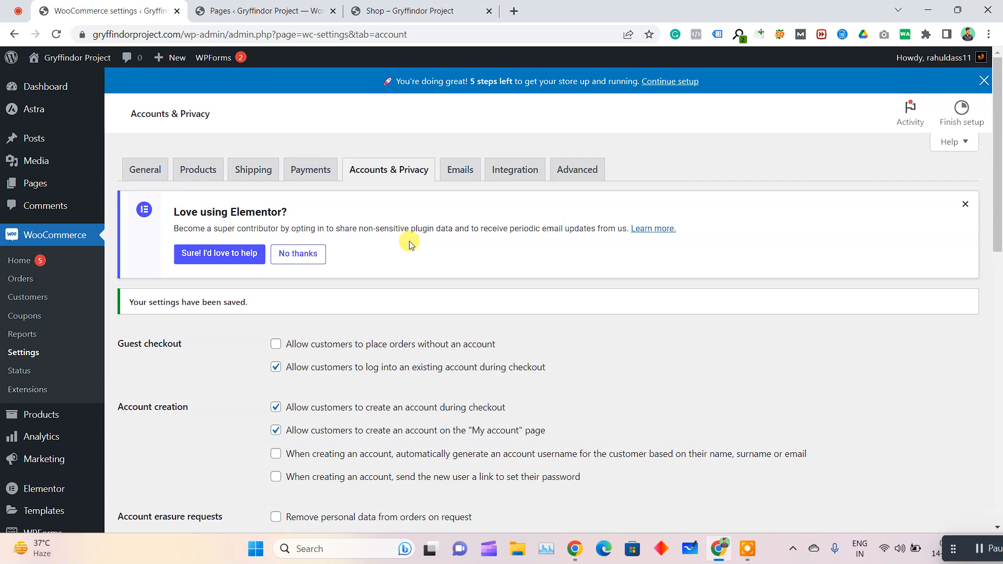
Open the Excel Advanced Urology Center website in an incognito window and go to its Online Consultation booking page
{"action": "key", "text": "ctrl+shift+n"}
{"action": "type", "text": "drashishsaini.com/wp-admin"}
{"action": "key", "text": "BackSpace"}
{"action": "key", "text": "BackSpace"}
{"action": "key", "text": "BackSpace"}
{"action": "key", "text": "BackSpace"}
{"action": "key", "text": "BackSpace"}
{"action": "key", "text": "BackSpace"}
{"action": "key", "text": "BackSpace"}
{"action": "key", "text": "BackSpace"}
{"action": "key", "text": "BackSpace"}
{"action": "key", "text": "Return"}
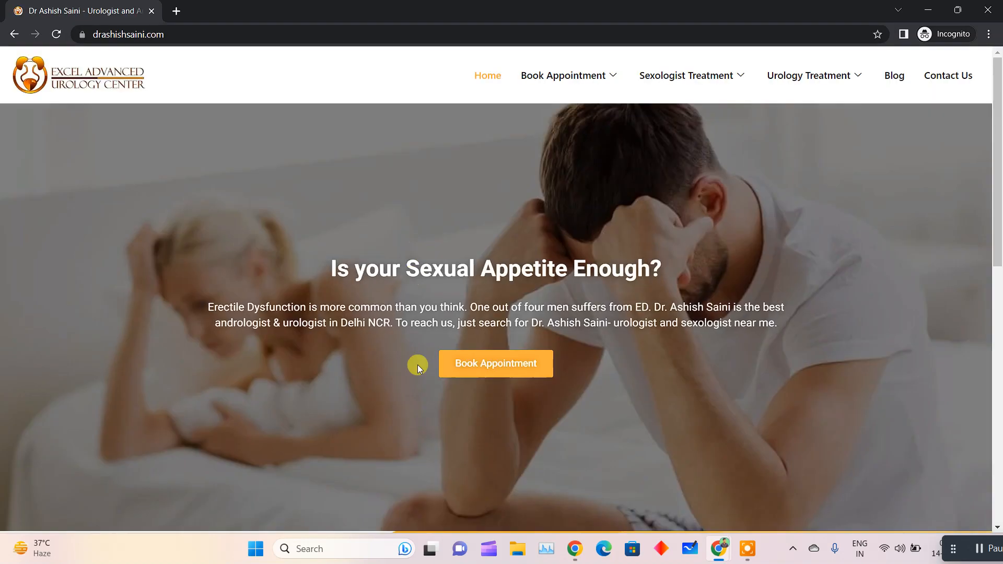
{"action": "mouse_move", "coordinate": [601, 77]}
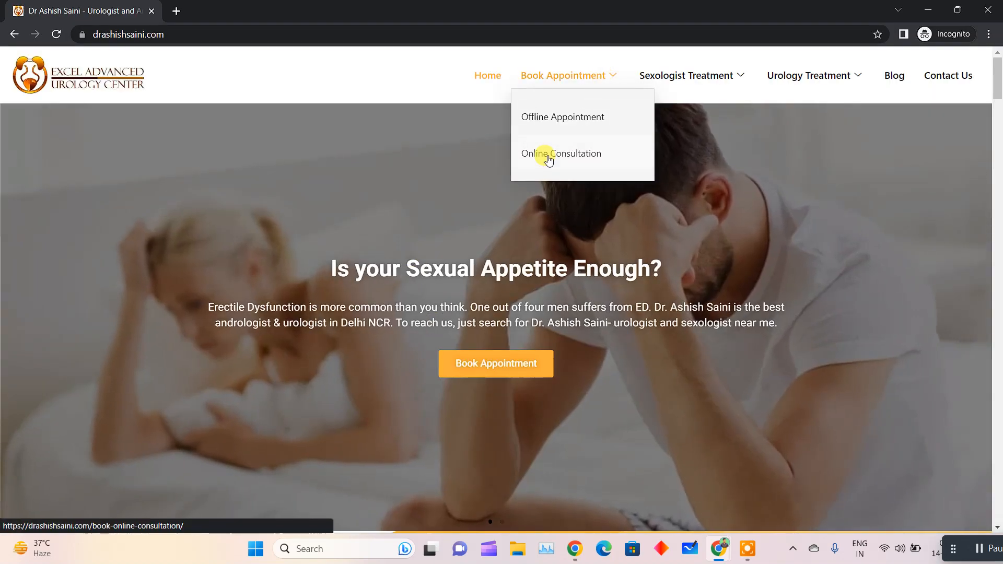
{"action": "left_click", "coordinate": [572, 154]}
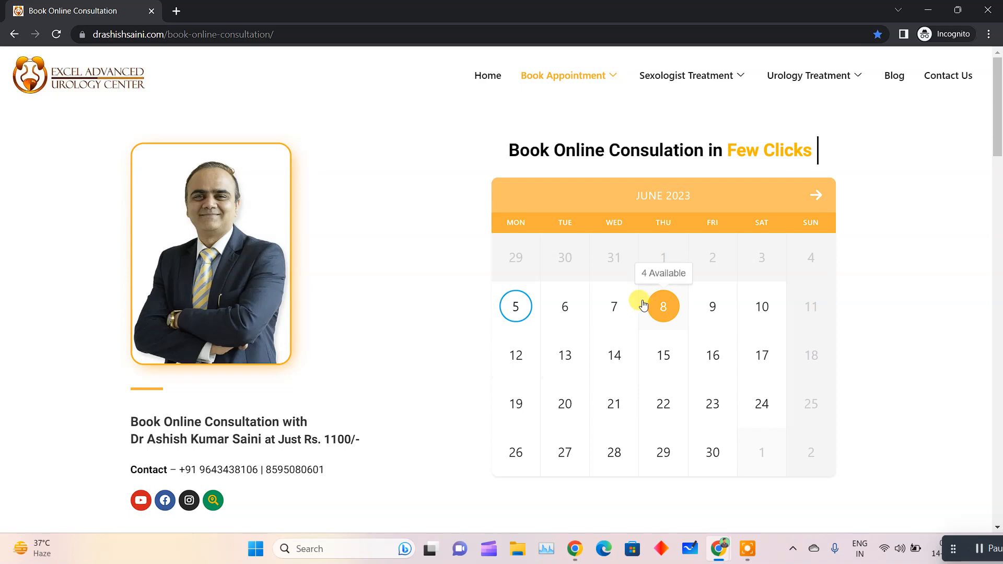
Examine the appointment slots for June 8, 2023, in the consultation calendar and collapse them
{"action": "left_click", "coordinate": [644, 304]}
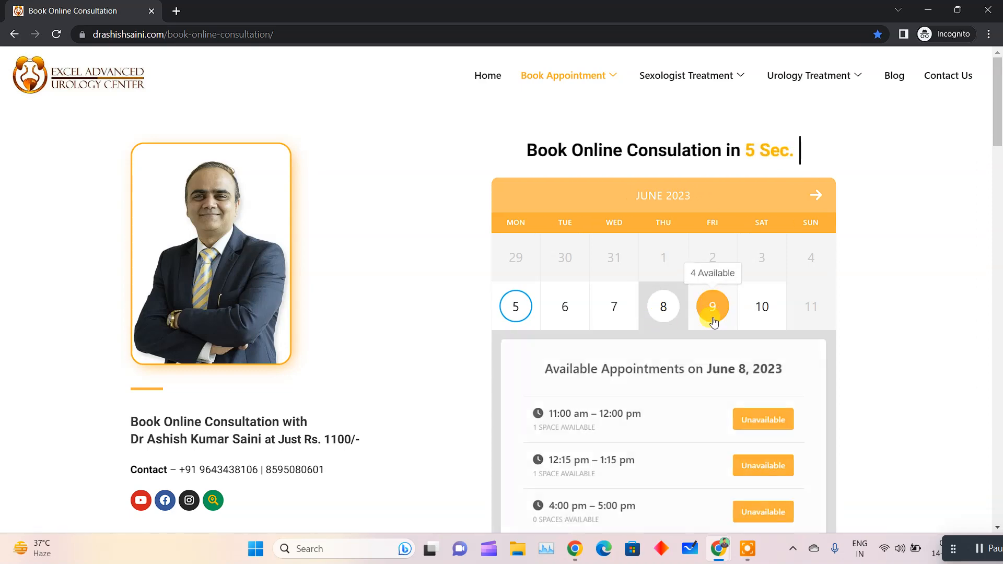
{"action": "scroll", "coordinate": [455, 324], "scroll_direction": "down", "scroll_amount": 2}
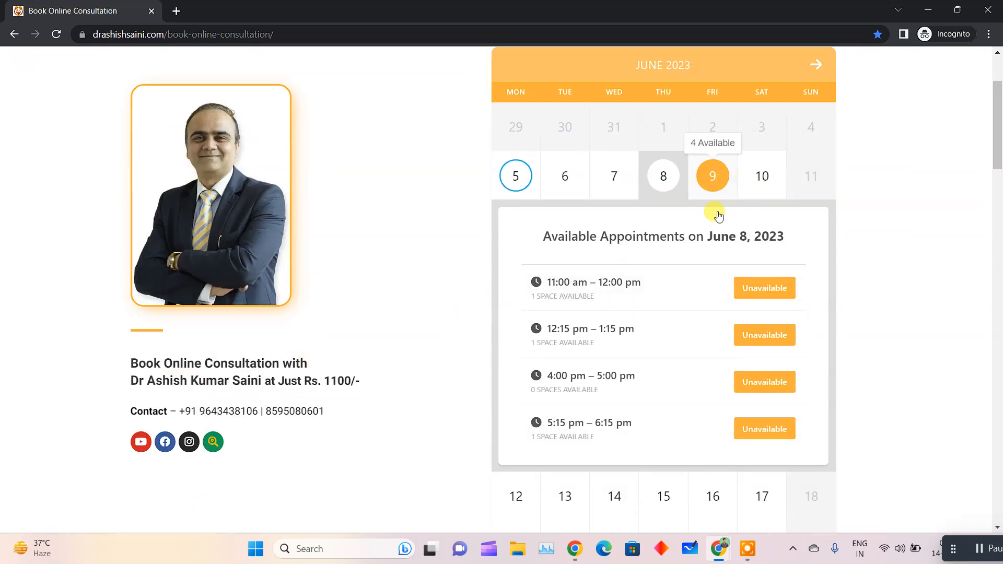
{"action": "scroll", "coordinate": [719, 215], "scroll_direction": "up", "scroll_amount": 2}
{"action": "left_click", "coordinate": [713, 303]}
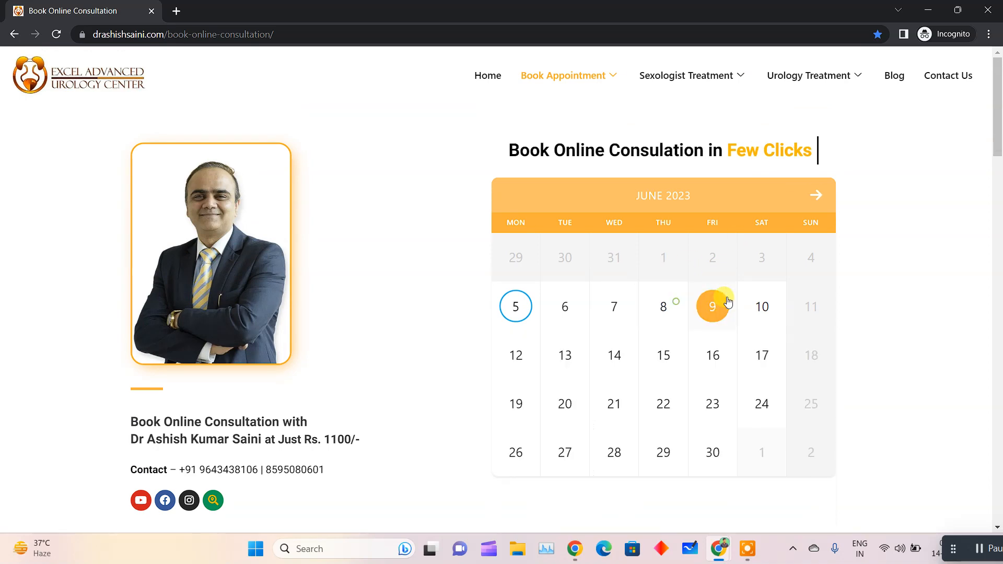
Select June 30, 2023, in the calendar and start booking the 11:00 am – 12:00 pm appointment
{"action": "scroll", "coordinate": [713, 303], "scroll_direction": "down", "scroll_amount": 3}
{"action": "left_click", "coordinate": [707, 256]}
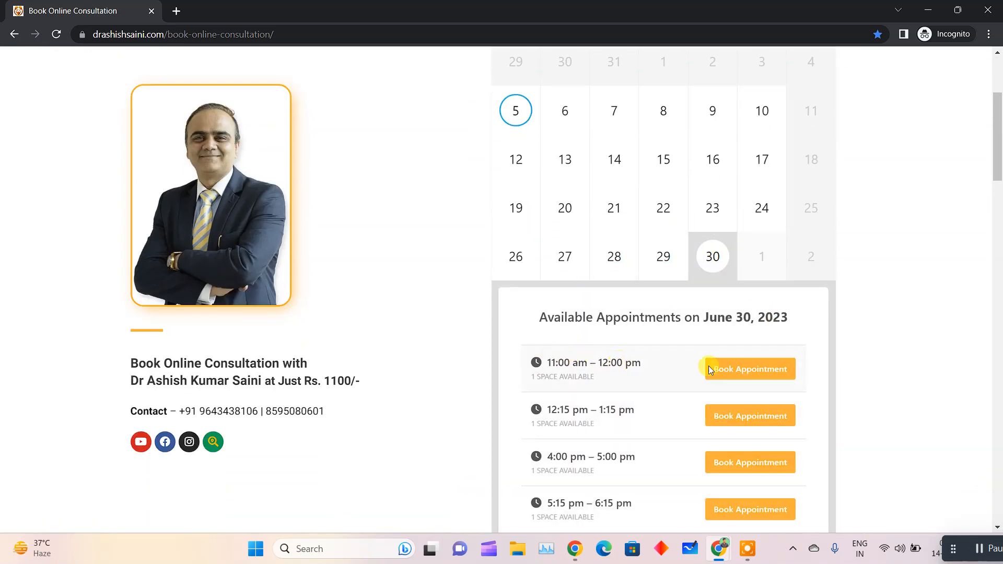
{"action": "left_click", "coordinate": [769, 374]}
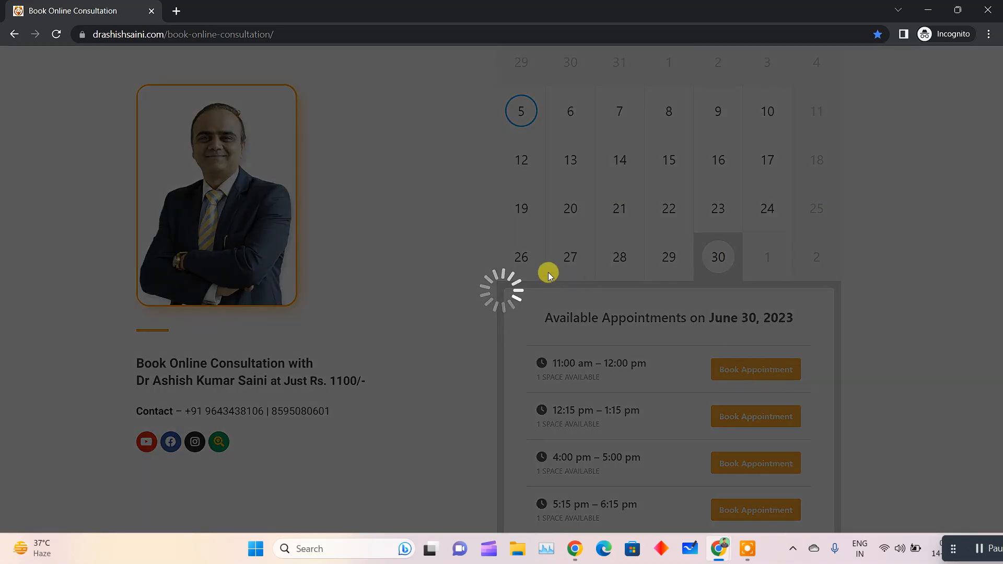
Fill in the customer's name, email and phone number without the leading zero, and submit the appointment booking
{"action": "left_click", "coordinate": [413, 292]}
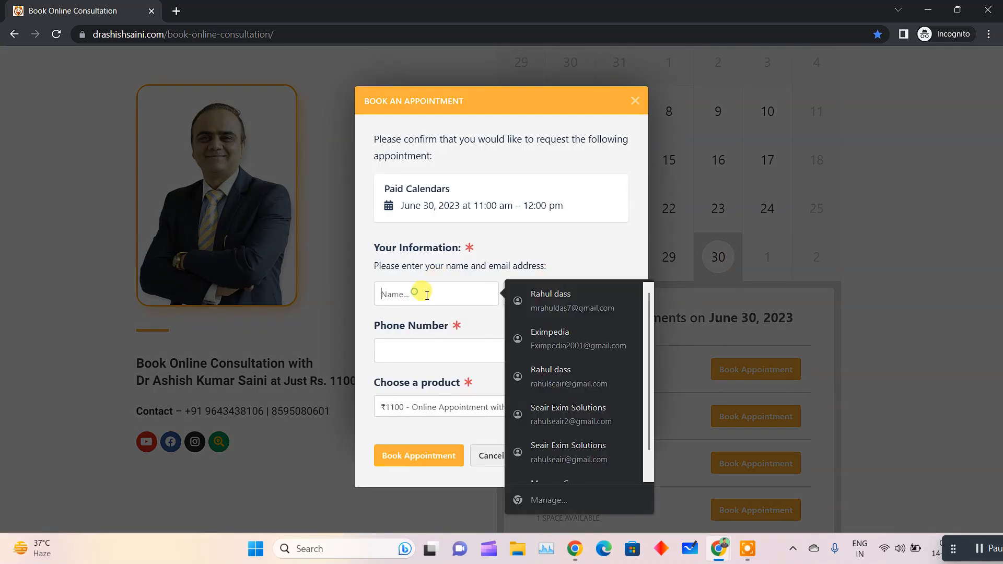
{"action": "left_click", "coordinate": [549, 307]}
{"action": "left_click_drag", "start_coordinate": [387, 352], "coordinate": [375, 352]}
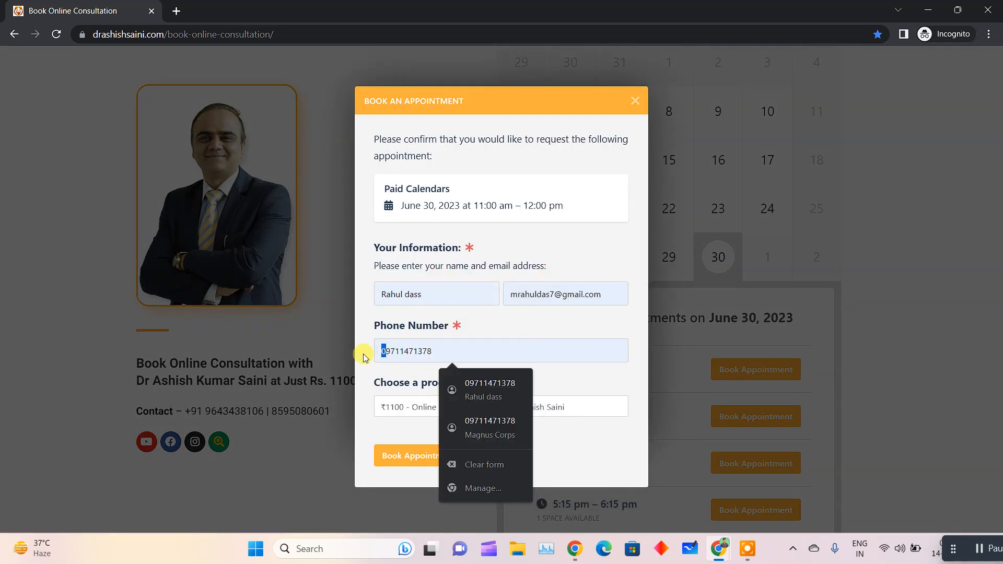
{"action": "key", "text": "BackSpace"}
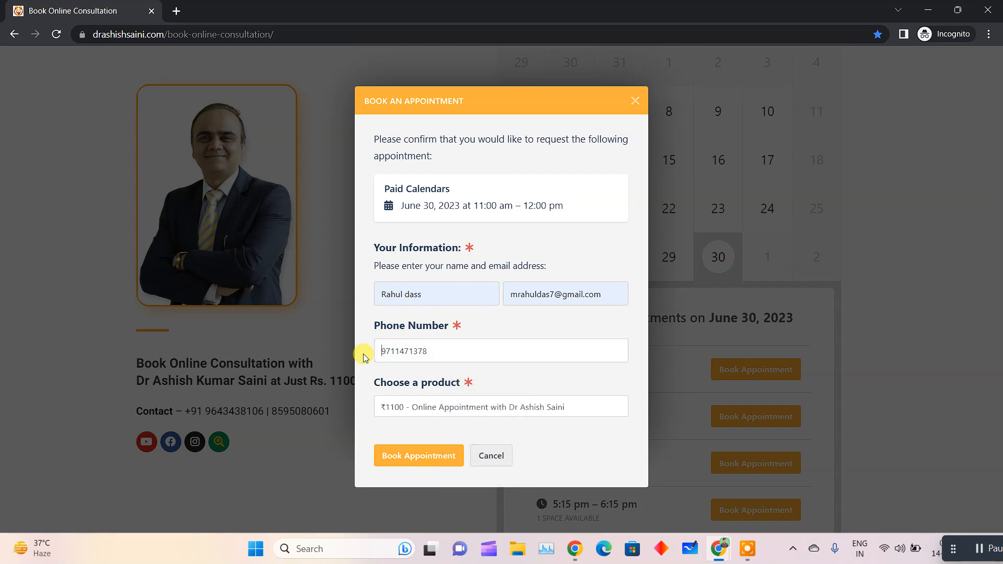
{"action": "left_click", "coordinate": [424, 463]}
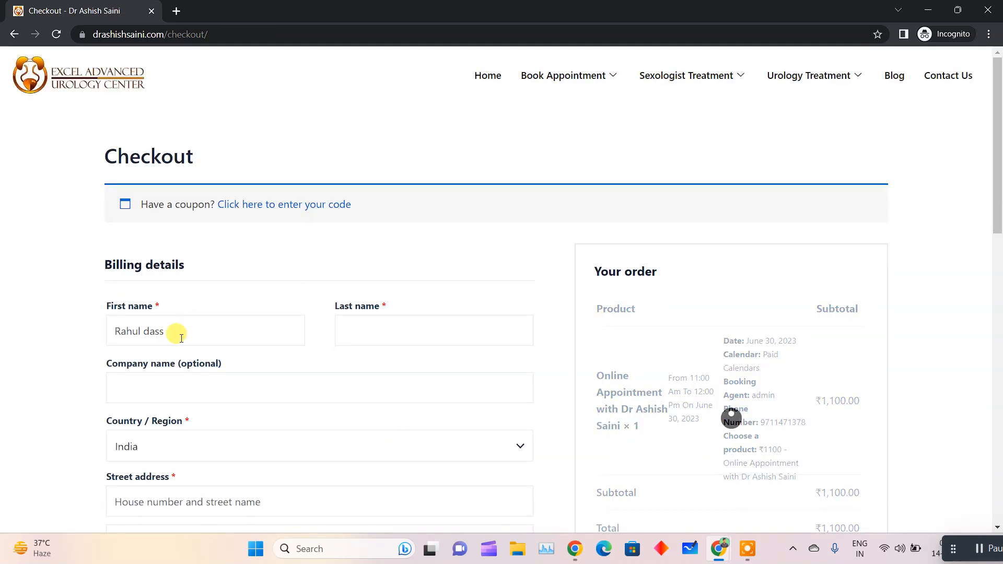
Replace the prefilled first name on the checkout page by filling the billing details from a saved address
{"action": "triple_click", "coordinate": [256, 330]}
{"action": "key", "text": "BackSpace"}
{"action": "left_click", "coordinate": [147, 330]}
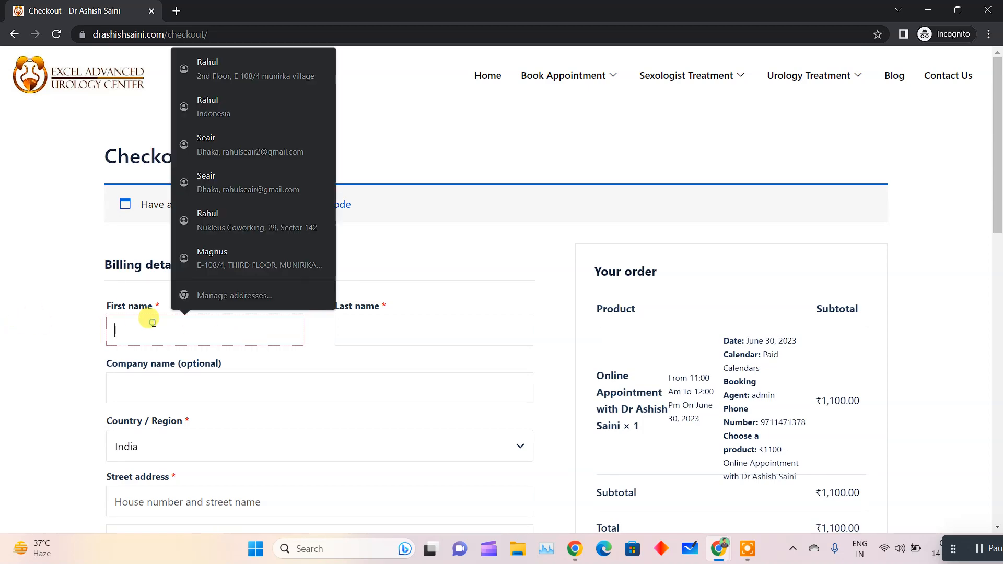
{"action": "left_click", "coordinate": [237, 79]}
{"action": "scroll", "coordinate": [208, 343], "scroll_direction": "down", "scroll_amount": 7}
{"action": "scroll", "coordinate": [209, 342], "scroll_direction": "up", "scroll_amount": 7}
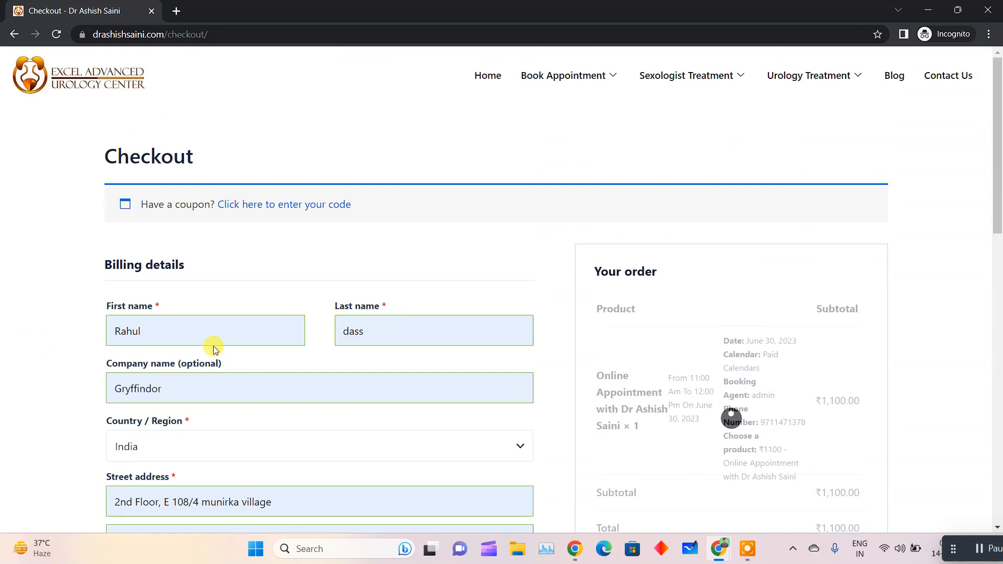
{"action": "scroll", "coordinate": [172, 335], "scroll_direction": "down", "scroll_amount": 6}
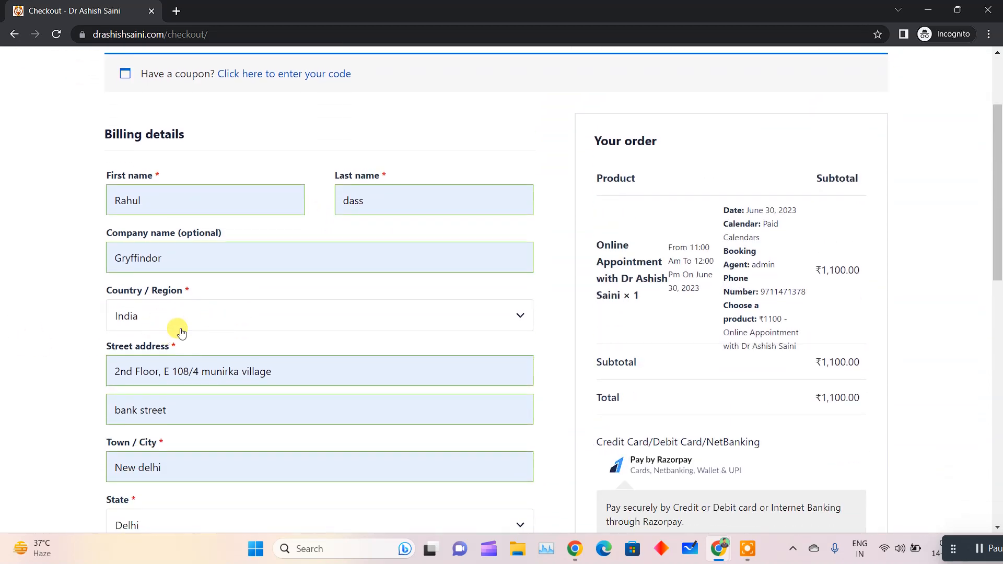
{"action": "scroll", "coordinate": [154, 342], "scroll_direction": "down", "scroll_amount": 2}
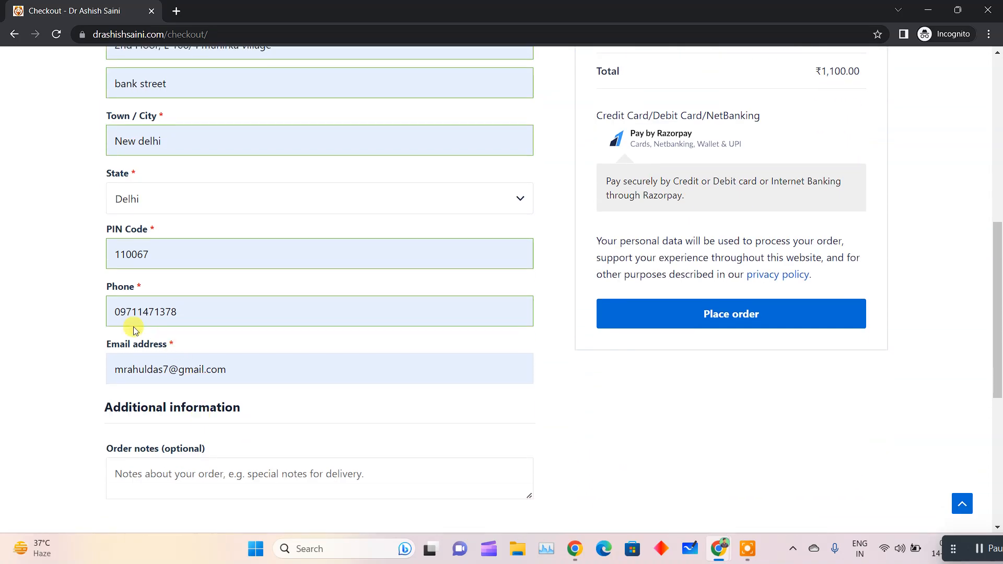
Remove the leading zero from the phone number in the billing details
{"action": "left_click", "coordinate": [122, 314]}
{"action": "key", "text": "BackSpace"}
{"action": "left_click_drag", "start_coordinate": [69, 310], "coordinate": [238, 348]}
{"action": "scroll", "coordinate": [56, 329], "scroll_direction": "down", "scroll_amount": 4}
{"action": "scroll", "coordinate": [319, 291], "scroll_direction": "up", "scroll_amount": 12}
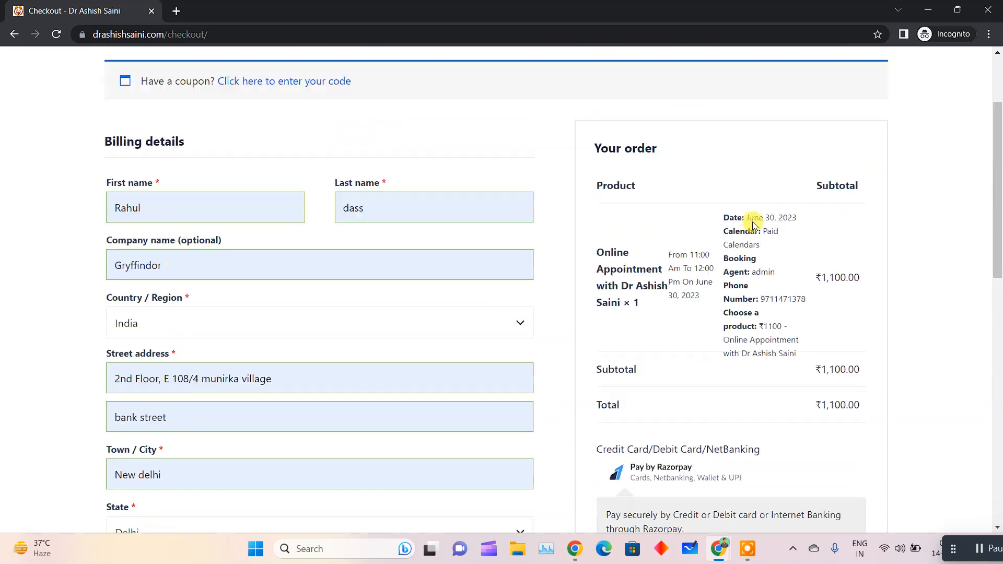
Check the Pay by Razorpay option in the order summary and place the order
{"action": "scroll", "coordinate": [663, 308], "scroll_direction": "down", "scroll_amount": 5}
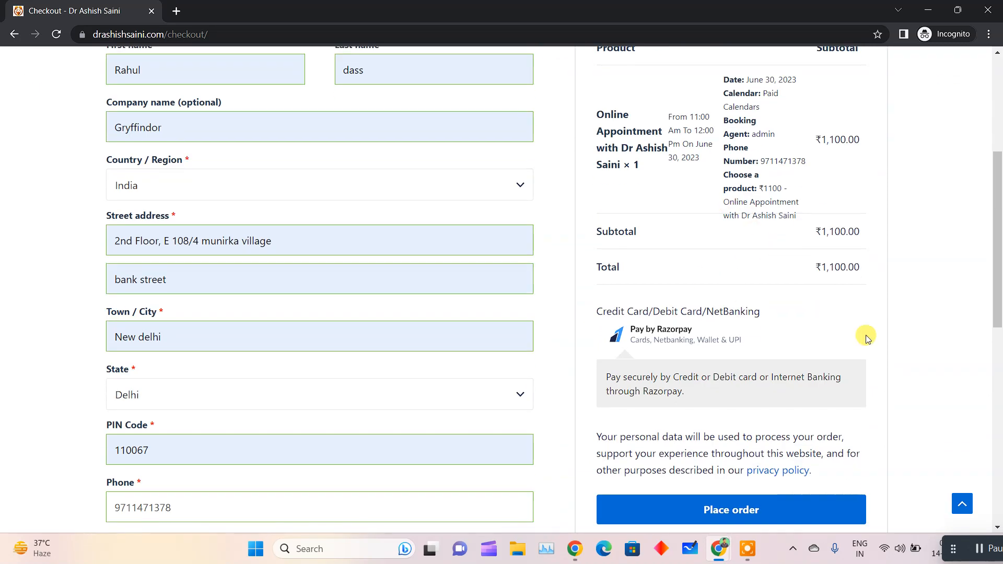
{"action": "left_click_drag", "start_coordinate": [595, 325], "coordinate": [772, 340]}
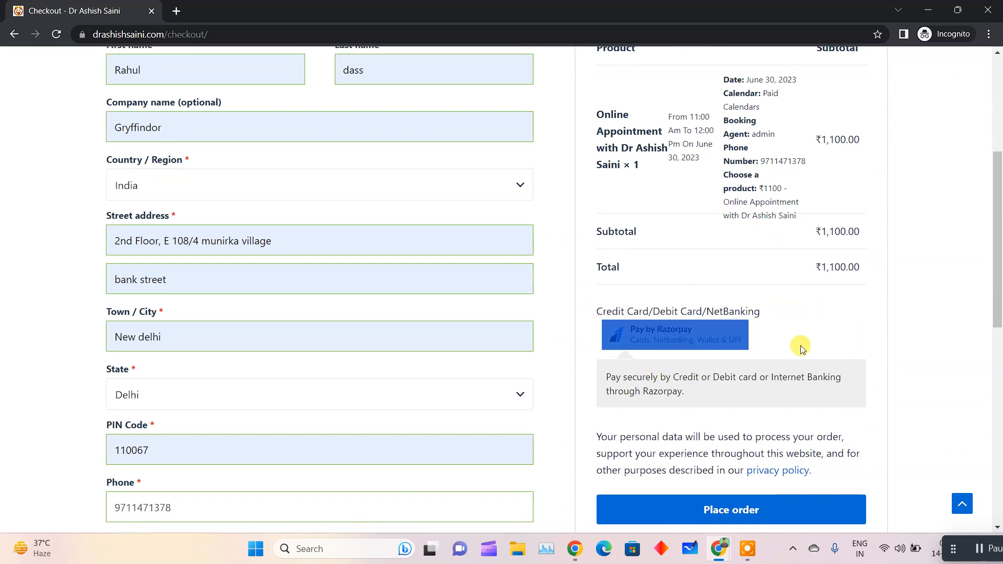
{"action": "left_click", "coordinate": [825, 348]}
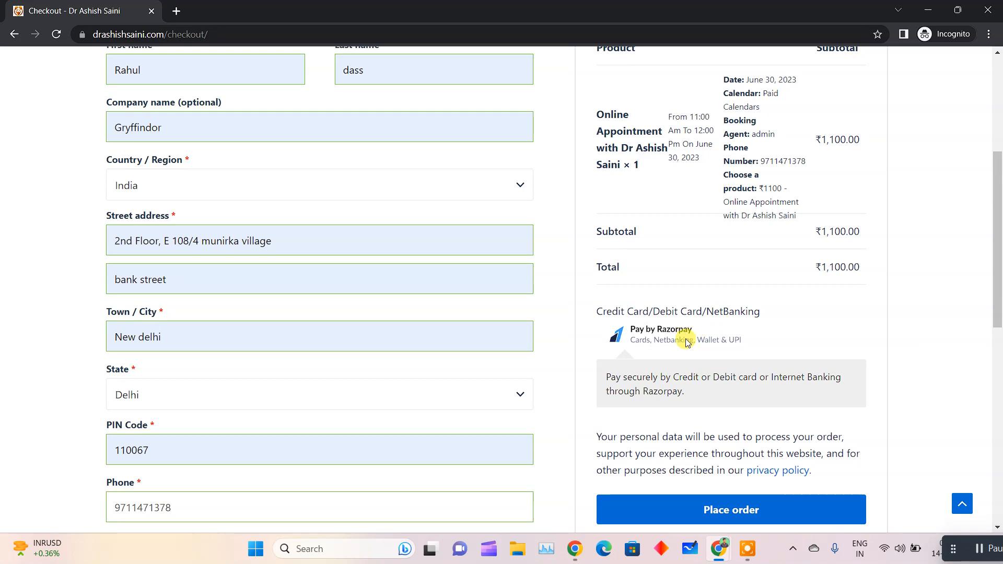
{"action": "left_click", "coordinate": [716, 509]}
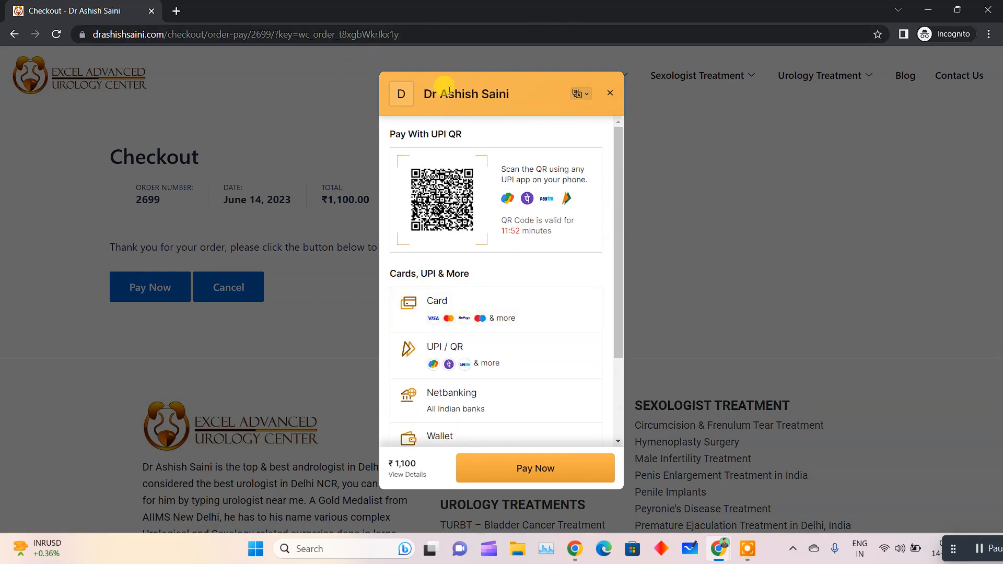
Review the payment methods offered by Razorpay, including UPI / QR, and exit the payment window without paying
{"action": "scroll", "coordinate": [507, 231], "scroll_direction": "down", "scroll_amount": 3}
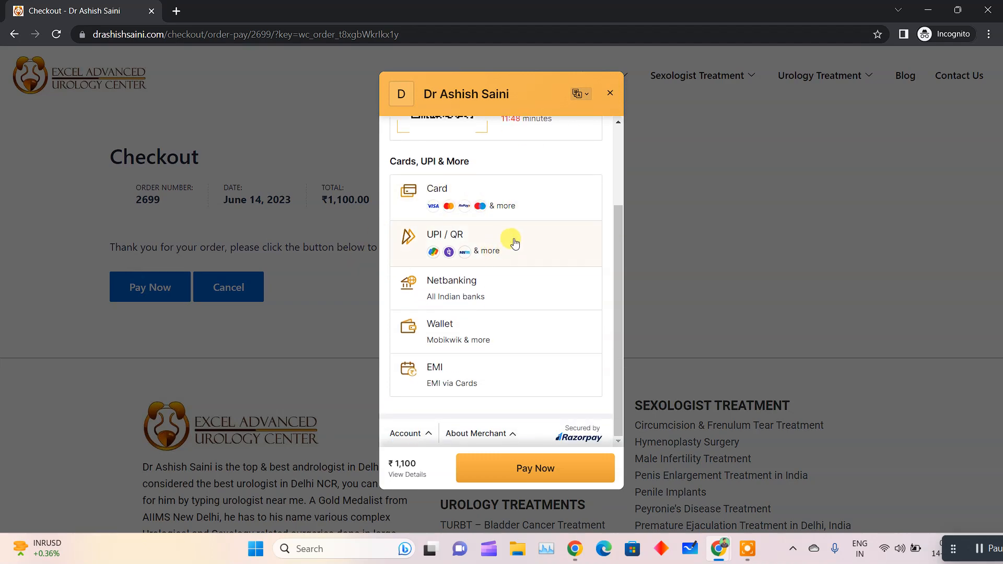
{"action": "left_click", "coordinate": [514, 242]}
{"action": "left_click", "coordinate": [607, 94]}
{"action": "left_click", "coordinate": [428, 161]}
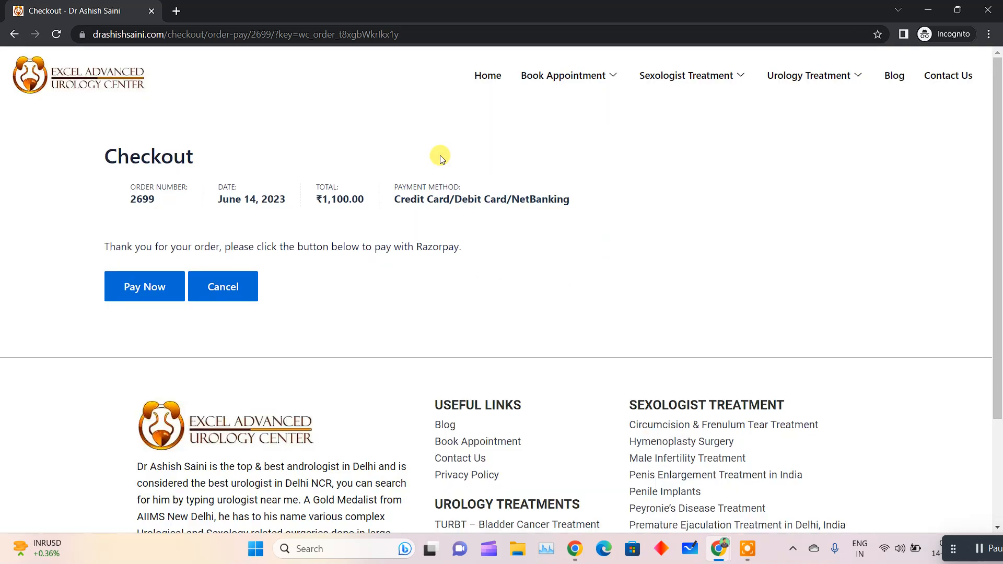
Cancel the payment for the order and close the incognito window
{"action": "right_click", "coordinate": [225, 296]}
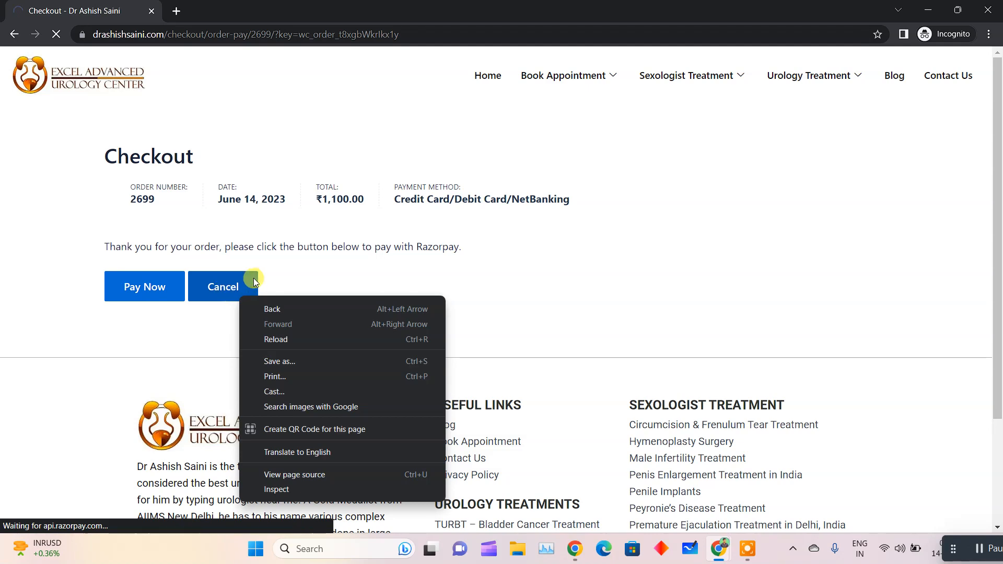
{"action": "left_click", "coordinate": [305, 257]}
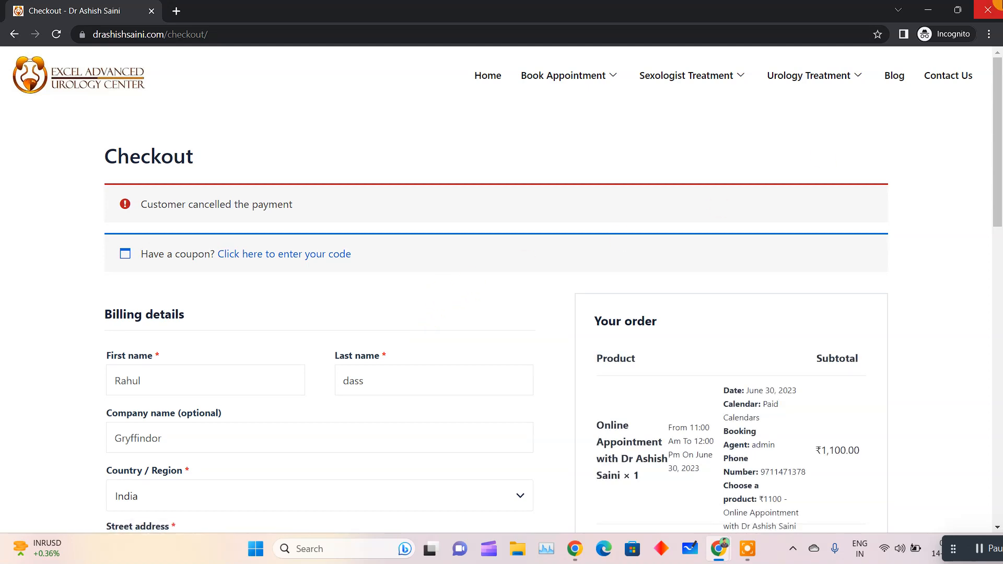
{"action": "left_click", "coordinate": [987, 10]}
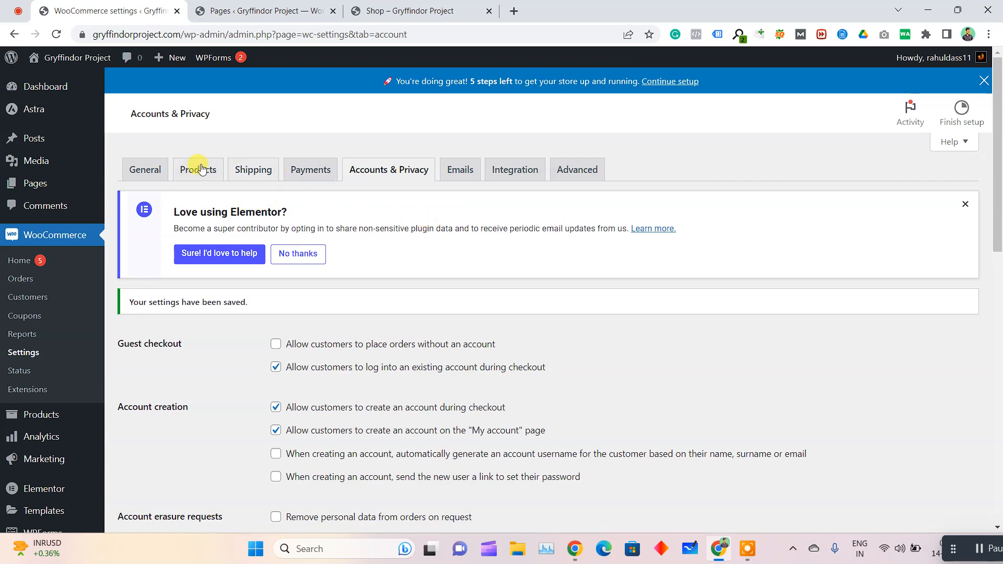
Open the WooCommerce Payments settings and decline Elementor's request to share plugin data
{"action": "left_click", "coordinate": [295, 178]}
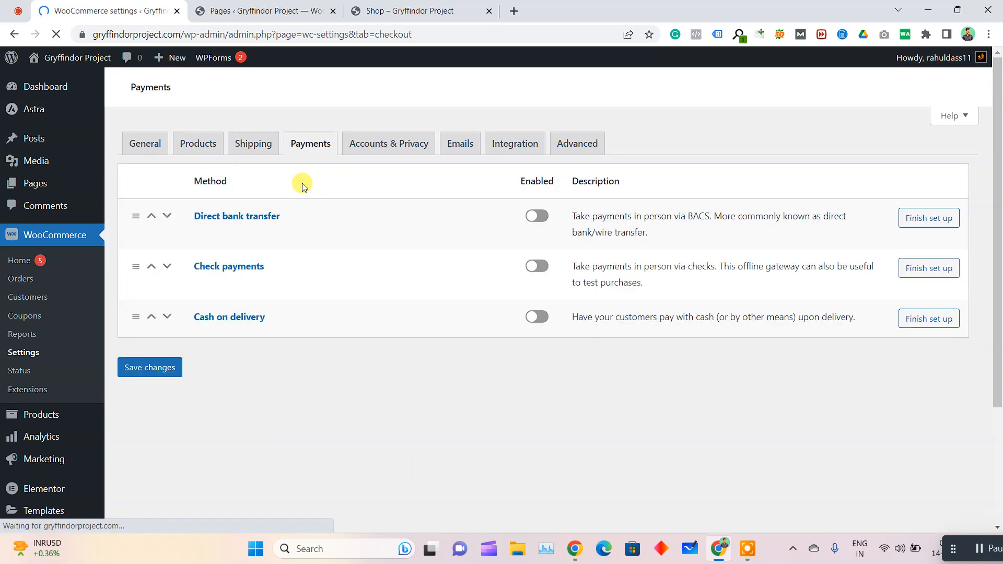
{"action": "scroll", "coordinate": [277, 304], "scroll_direction": "down", "scroll_amount": 1}
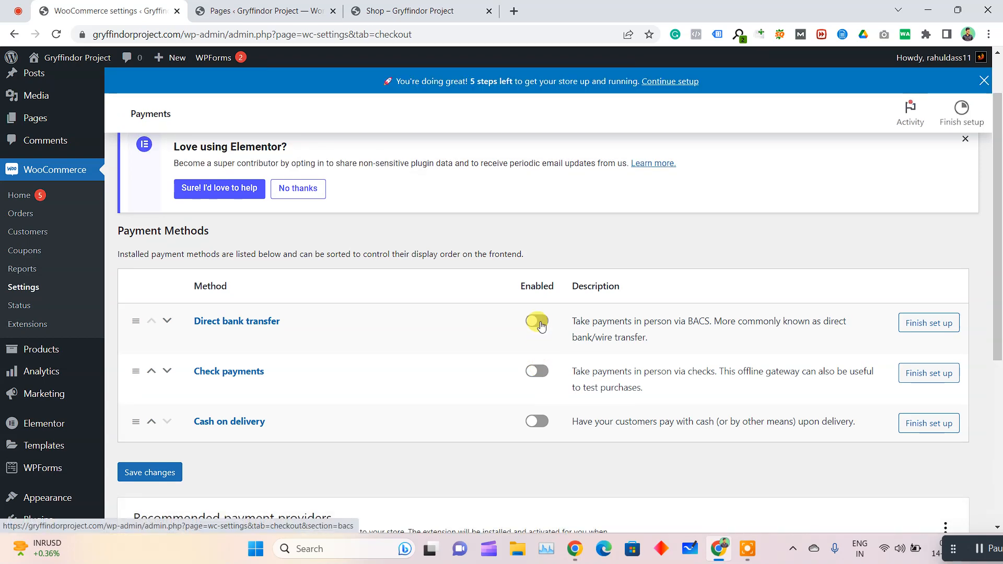
{"action": "scroll", "coordinate": [522, 329], "scroll_direction": "up", "scroll_amount": 1}
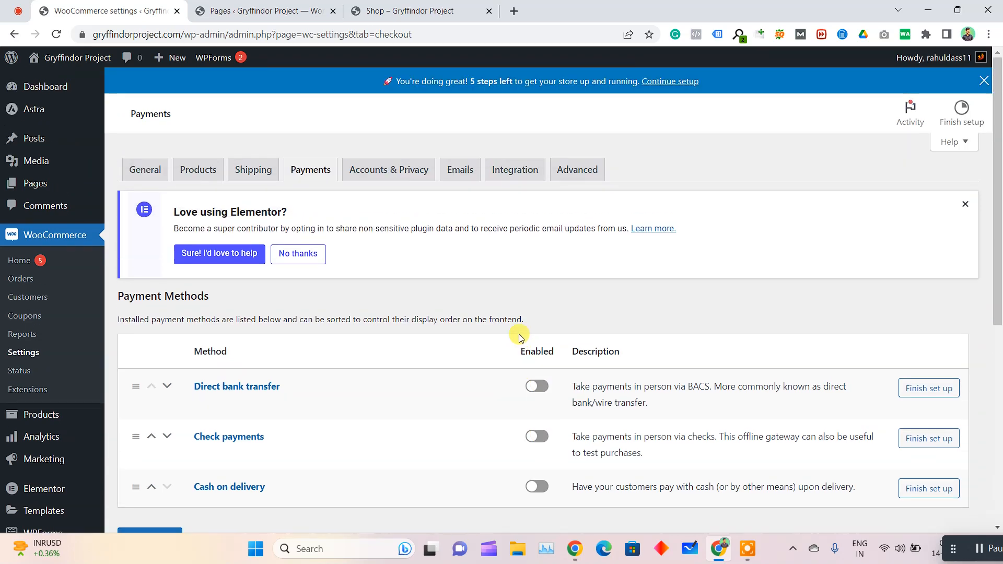
{"action": "left_click", "coordinate": [307, 256]}
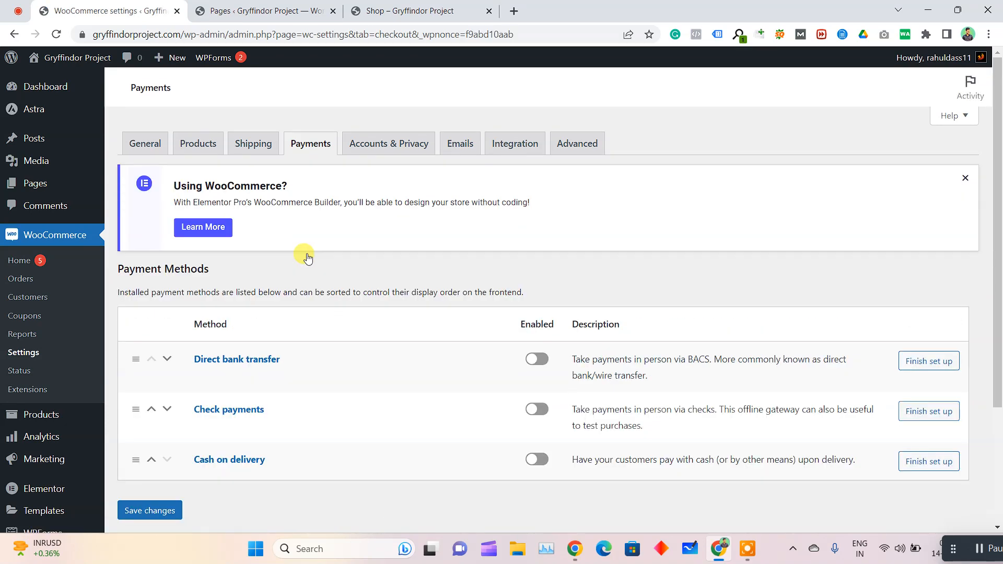
Enable Cash on delivery as a payment method
{"action": "scroll", "coordinate": [307, 256], "scroll_direction": "down", "scroll_amount": 3}
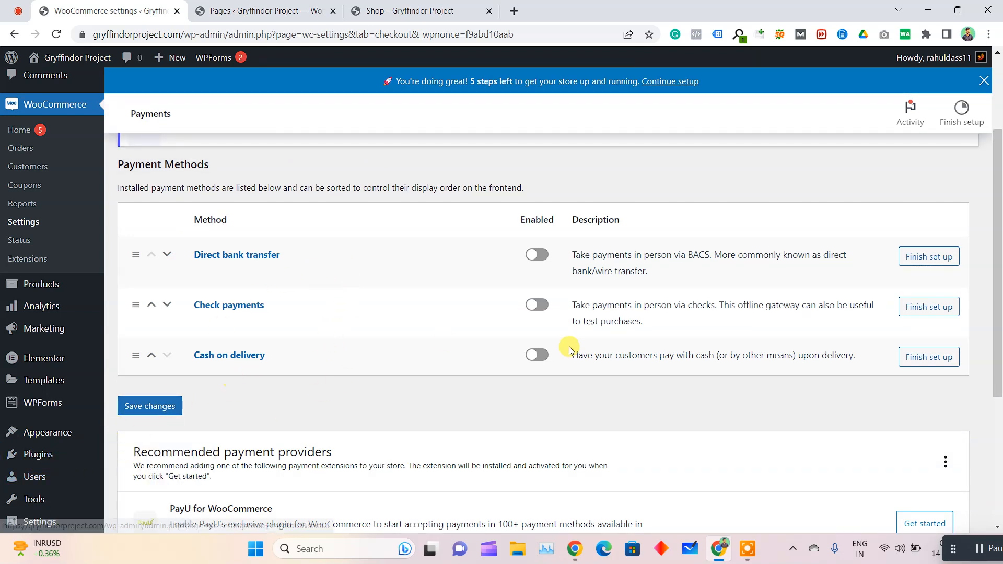
{"action": "left_click", "coordinate": [537, 356]}
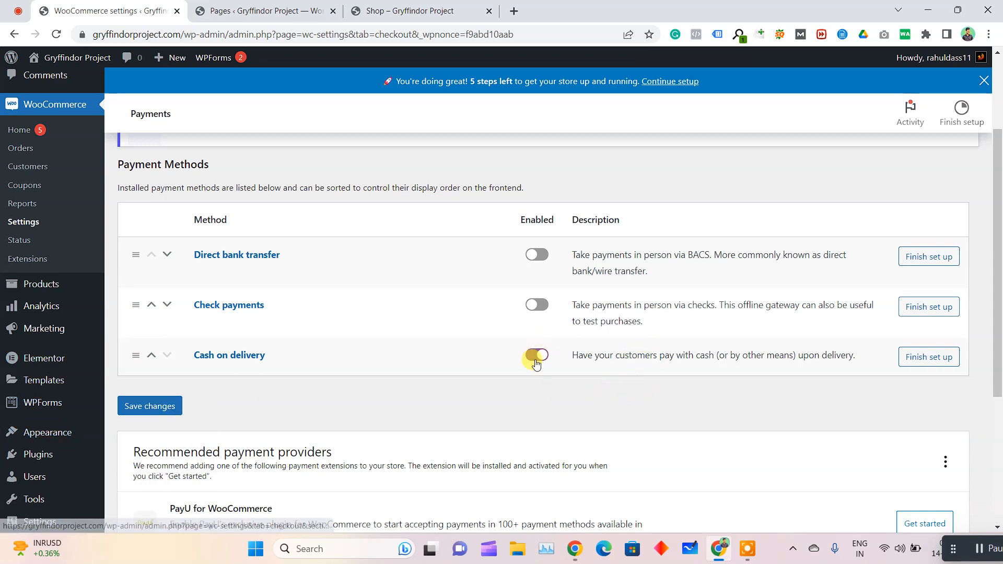
Disable Cash on delivery as a payment method
{"action": "scroll", "coordinate": [286, 409], "scroll_direction": "down", "scroll_amount": 3}
{"action": "scroll", "coordinate": [533, 159], "scroll_direction": "up", "scroll_amount": 2}
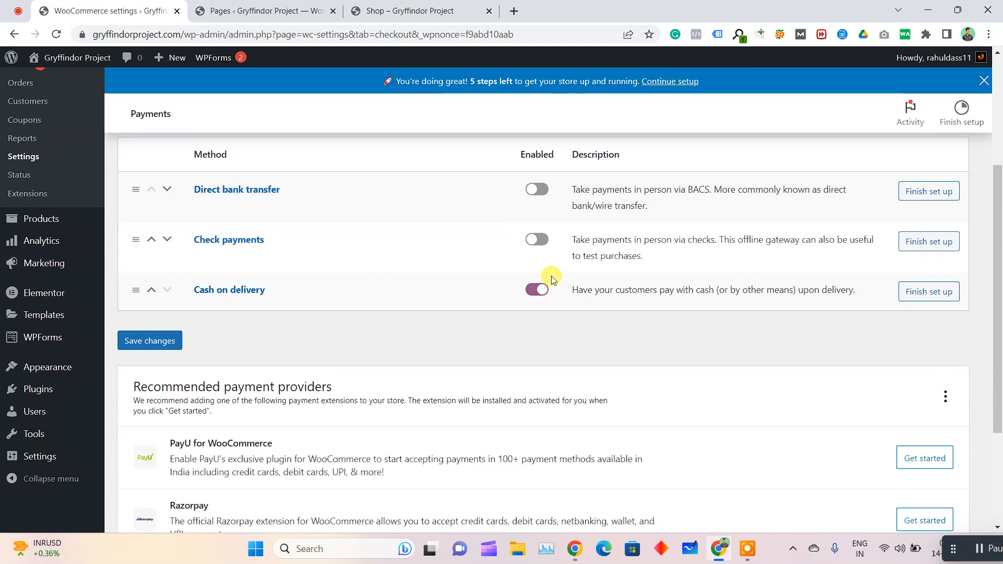
{"action": "left_click", "coordinate": [535, 290]}
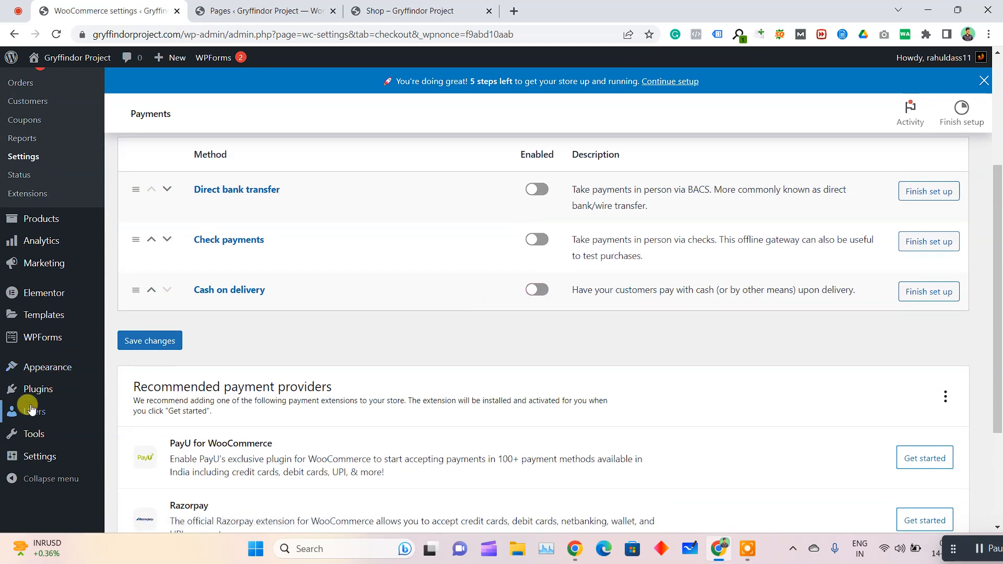
Search the directory for adding new plugins for "razorpay for woocommerce"
{"action": "mouse_move", "coordinate": [32, 393]}
{"action": "left_click", "coordinate": [152, 410]}
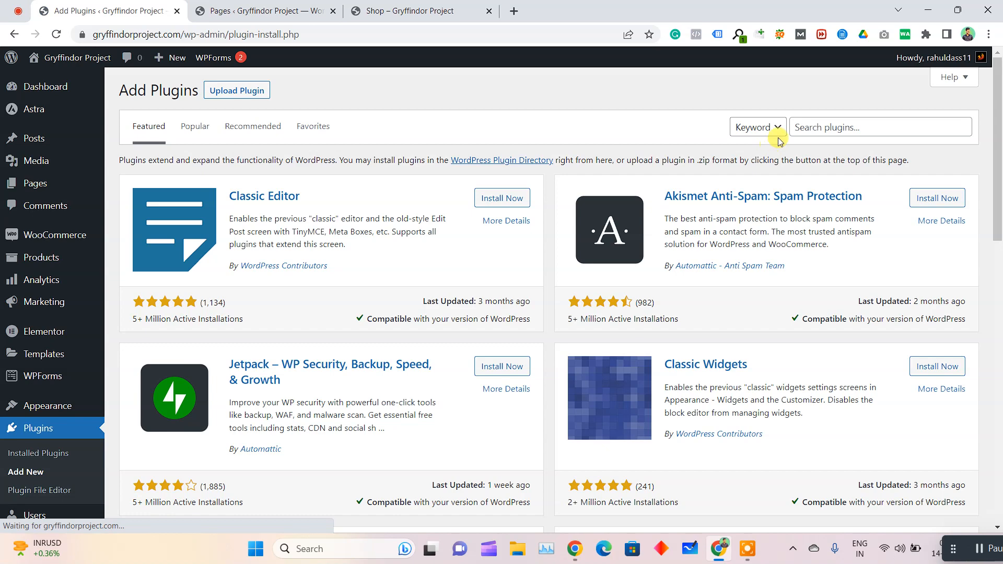
{"action": "left_click", "coordinate": [823, 128]}
{"action": "type", "text": "razor"}
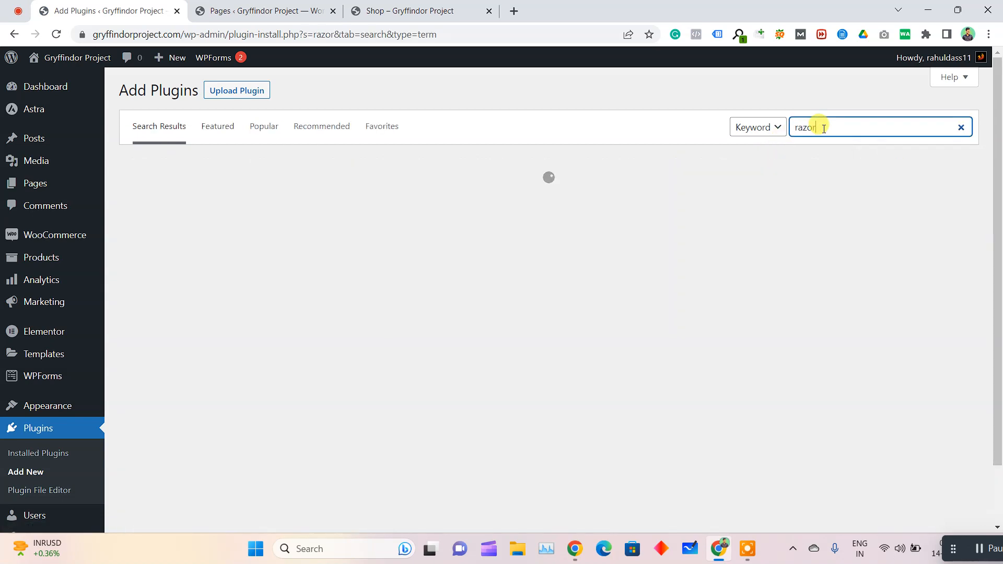
{"action": "type", "text": "pay for woocommerce"}
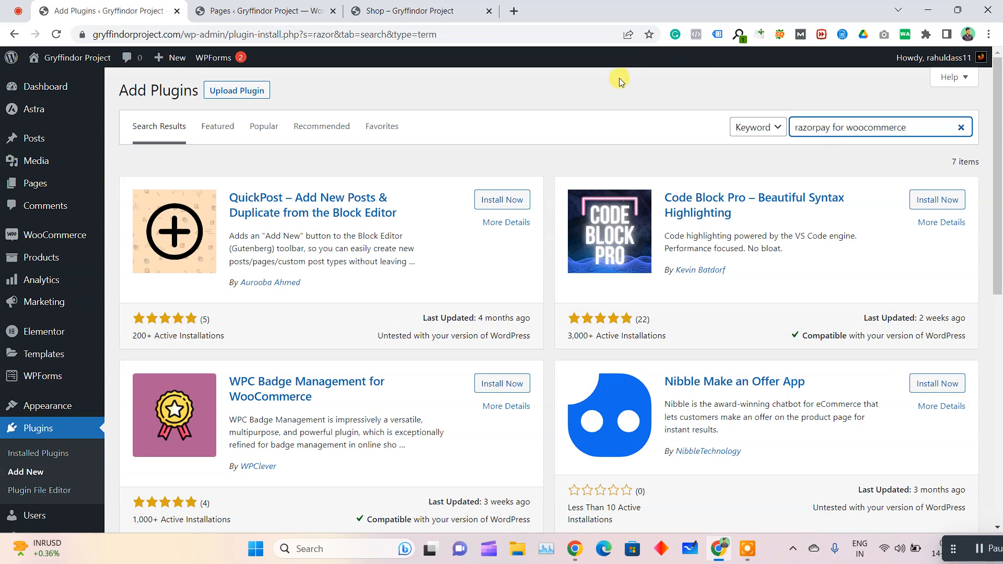
{"action": "key", "text": "Return"}
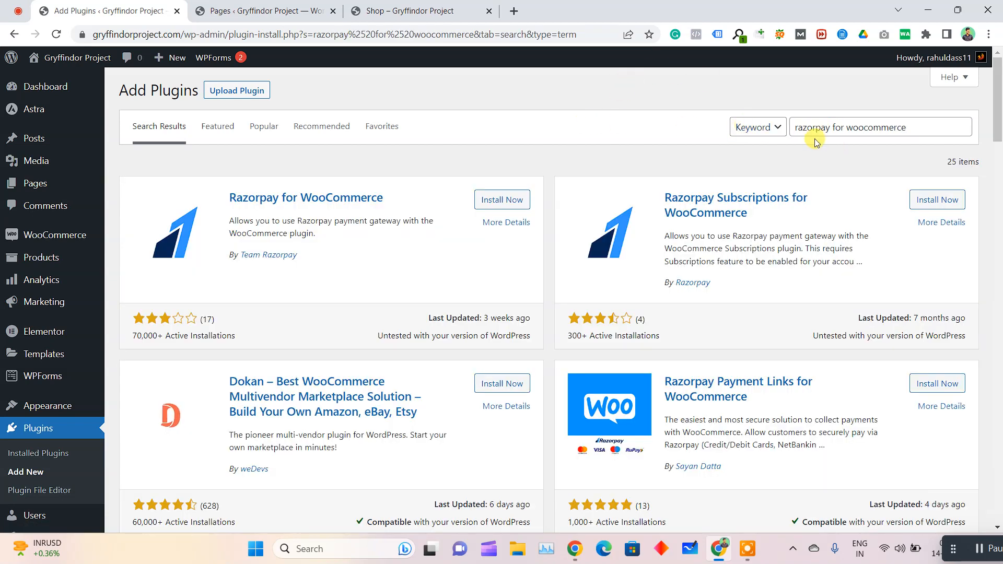
Install and activate the Razorpay for WooCommerce plugin by Team Razorpay
{"action": "double_click", "coordinate": [806, 129]}
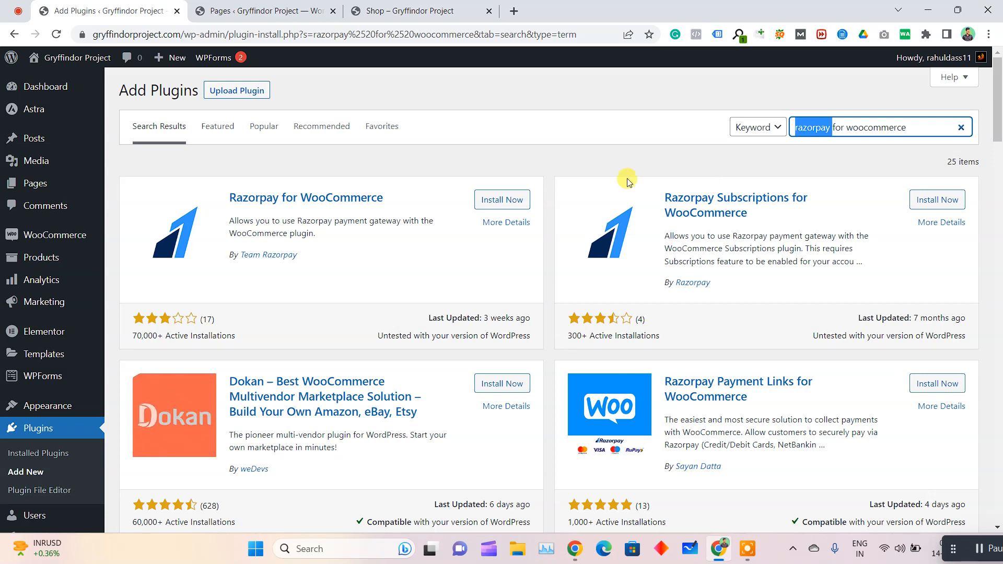
{"action": "left_click", "coordinate": [516, 204]}
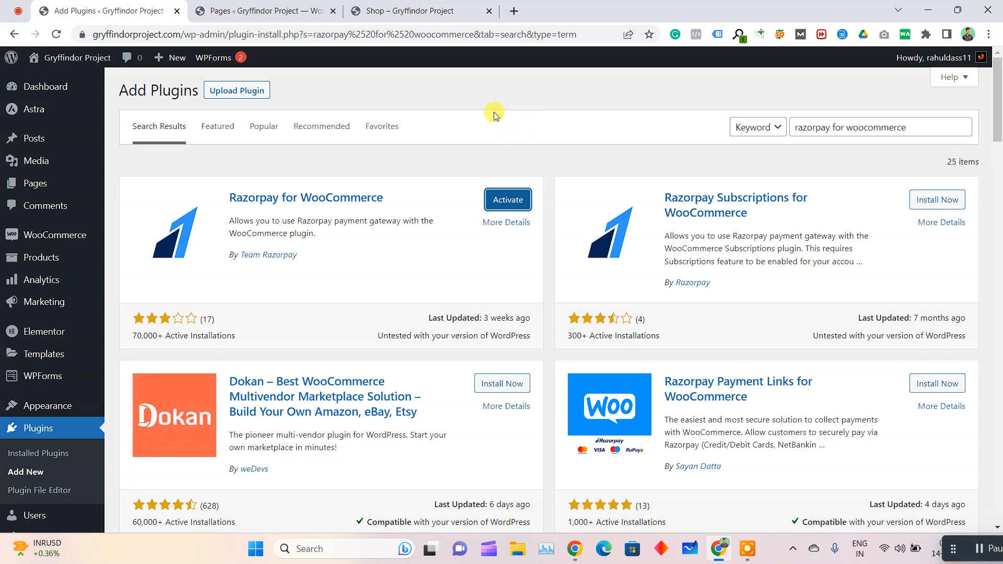
{"action": "left_click", "coordinate": [513, 205]}
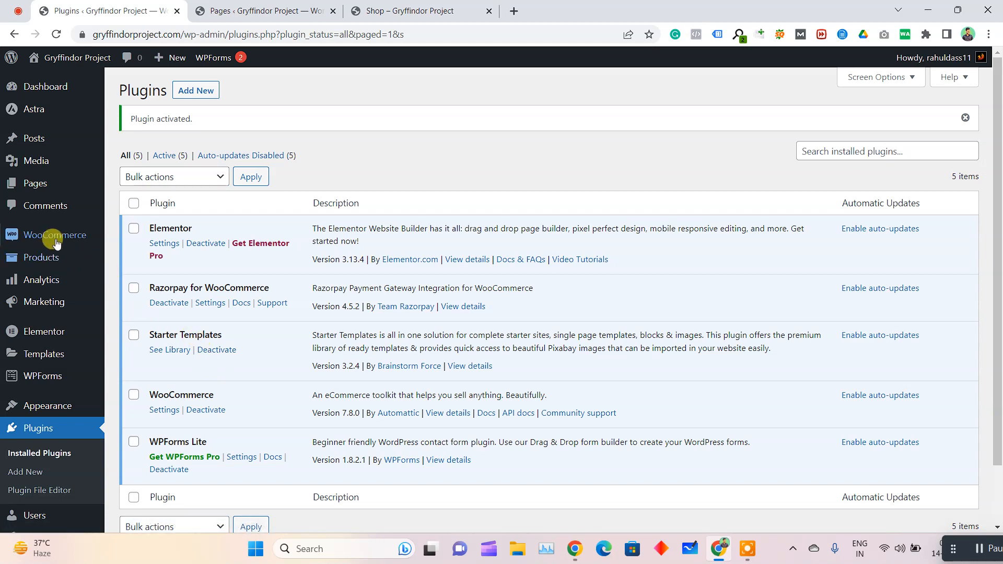
Open the Razorpay method's settings from the WooCommerce payment methods and review its key, payment action and order message fields
{"action": "mouse_move", "coordinate": [58, 240]}
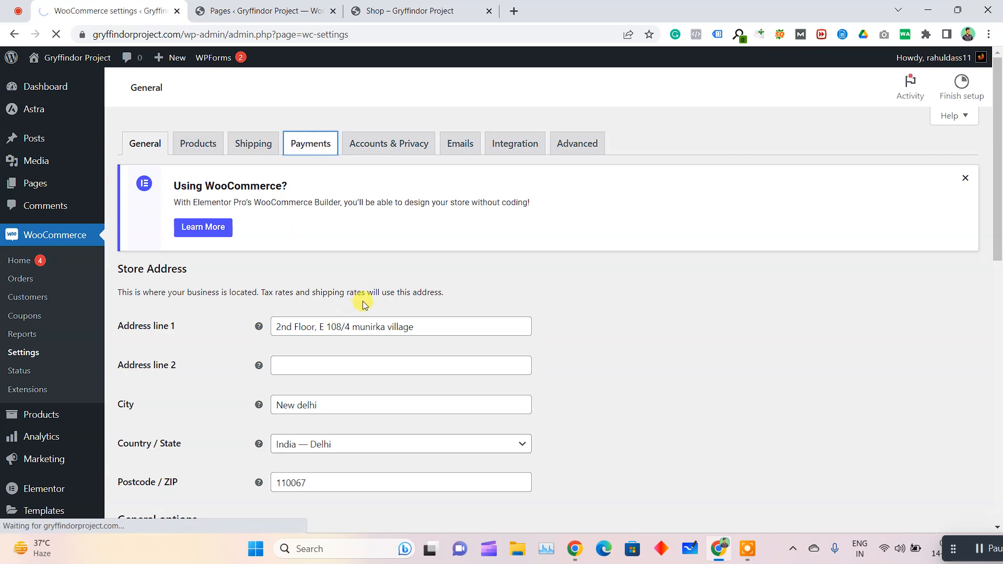
{"action": "scroll", "coordinate": [277, 417], "scroll_direction": "down", "scroll_amount": 3}
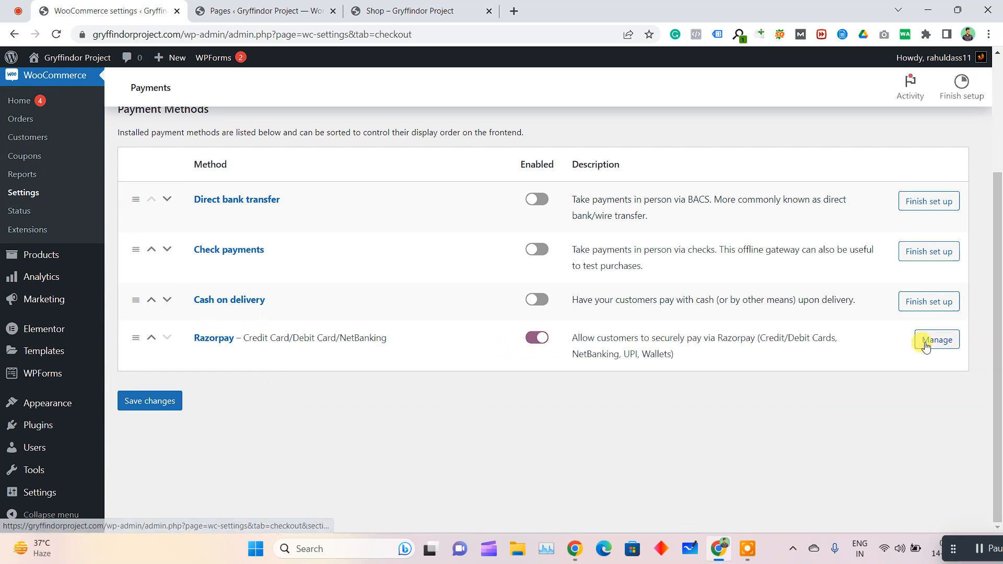
{"action": "left_click", "coordinate": [934, 368]}
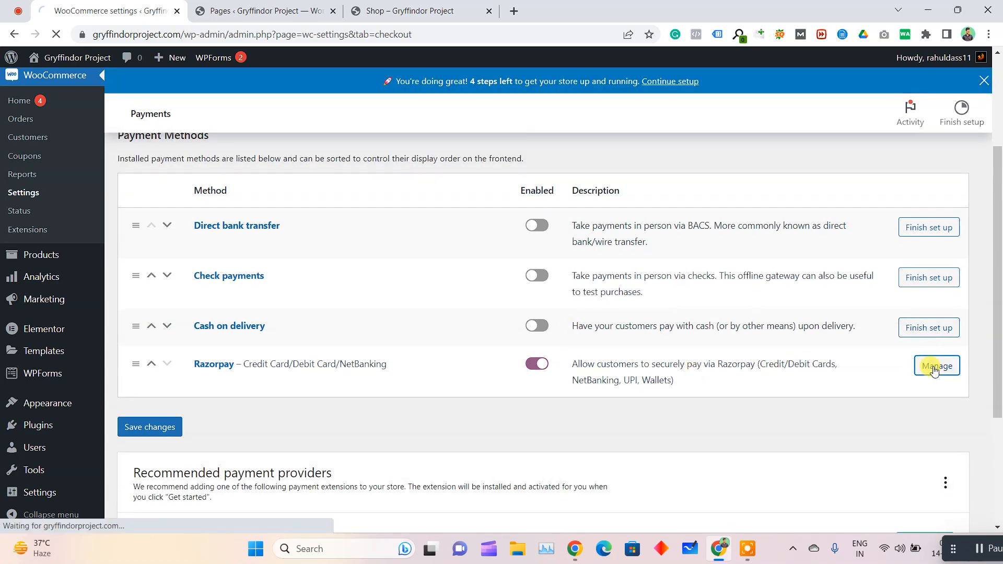
{"action": "scroll", "coordinate": [783, 340], "scroll_direction": "down", "scroll_amount": 4}
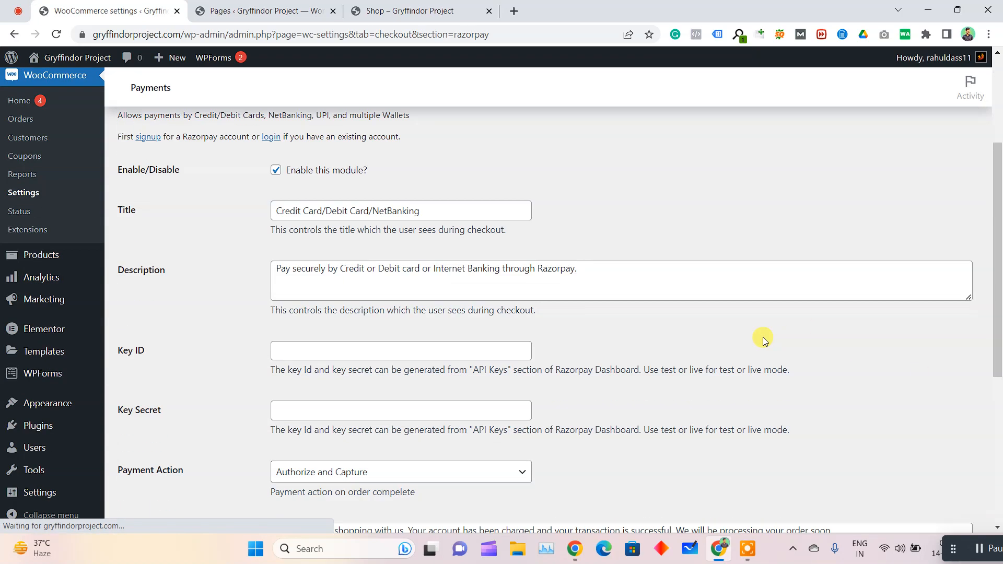
{"action": "scroll", "coordinate": [170, 321], "scroll_direction": "down", "scroll_amount": 1}
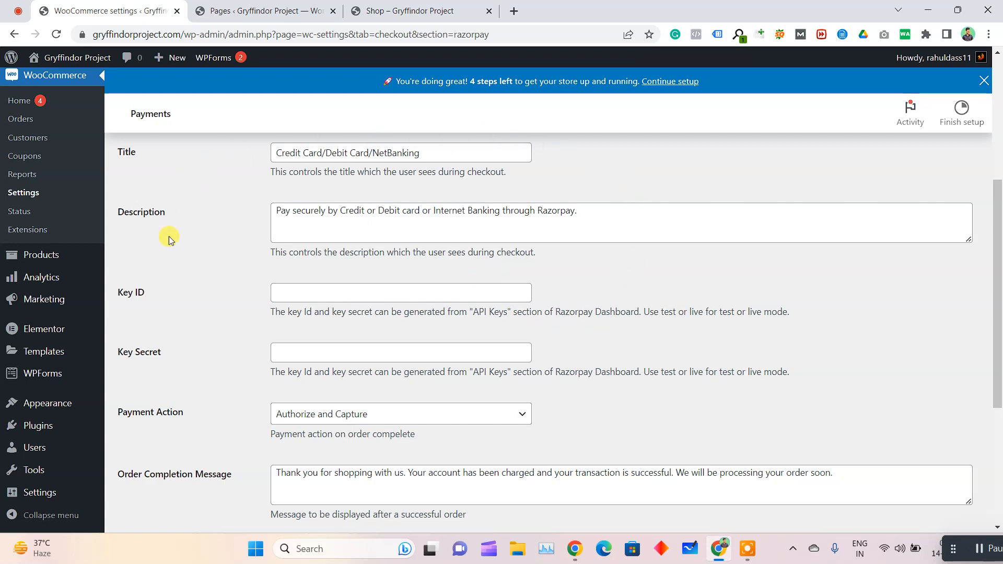
{"action": "scroll", "coordinate": [336, 291], "scroll_direction": "down", "scroll_amount": 3}
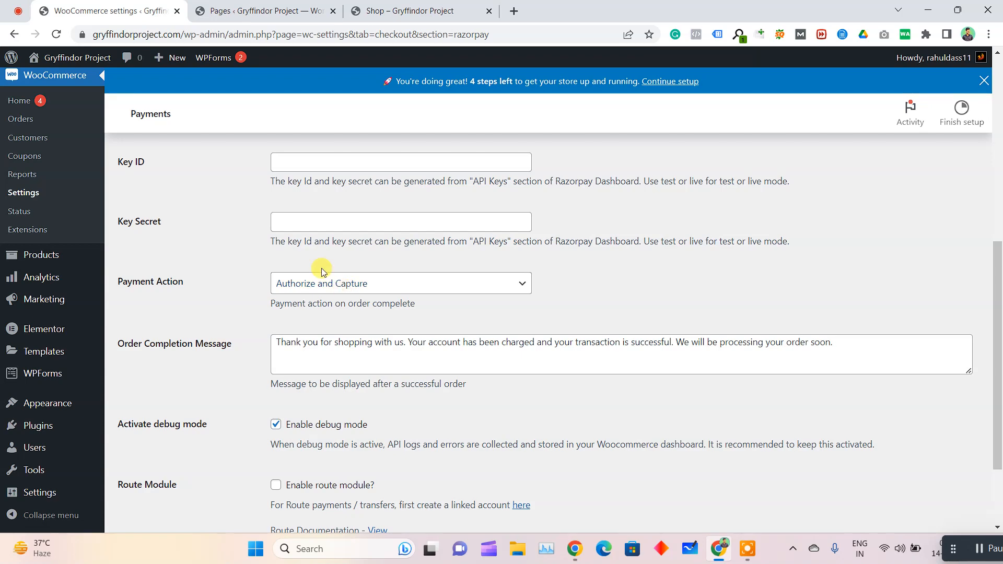
Search the web for razorpay in a new browser tab and open the login page of the official Razorpay site
{"action": "key", "text": "ctrl+t"}
{"action": "type", "text": "razorpay"}
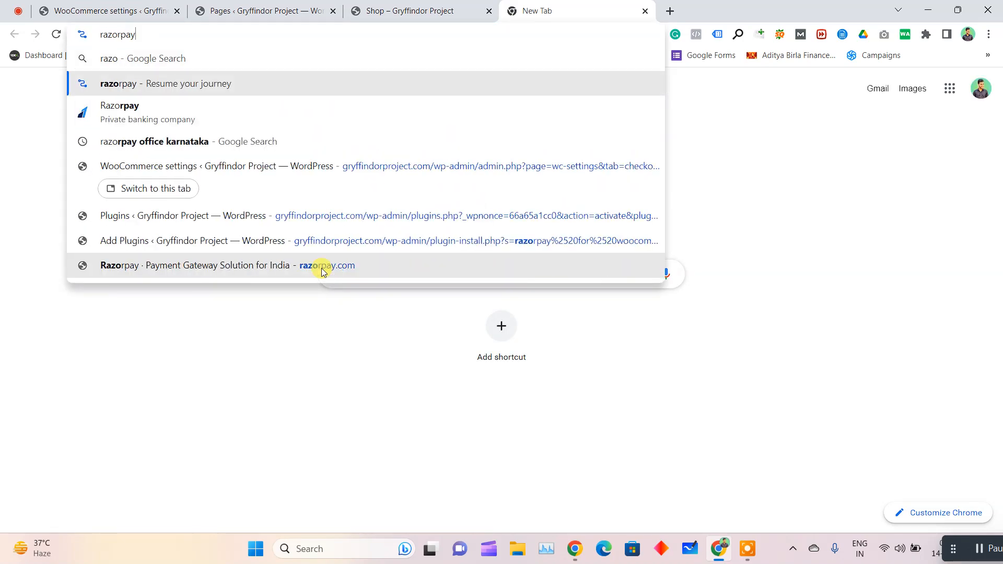
{"action": "key", "text": "Return"}
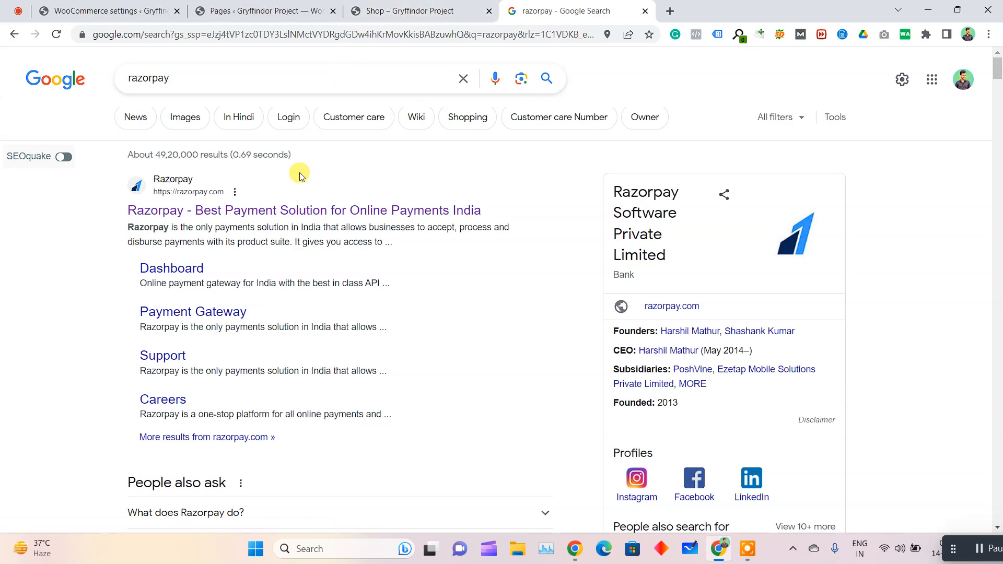
{"action": "left_click", "coordinate": [207, 211]}
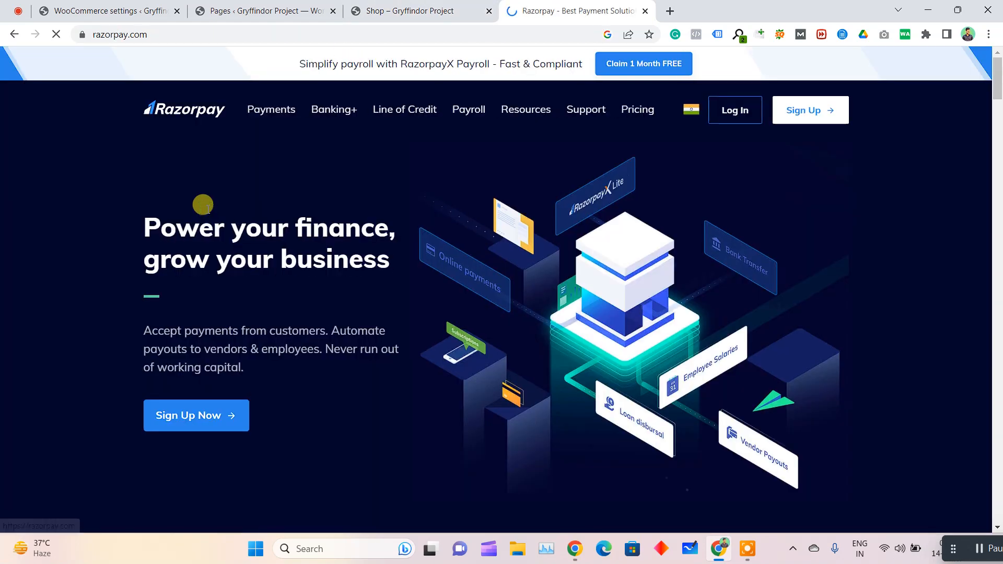
{"action": "left_click", "coordinate": [745, 116]}
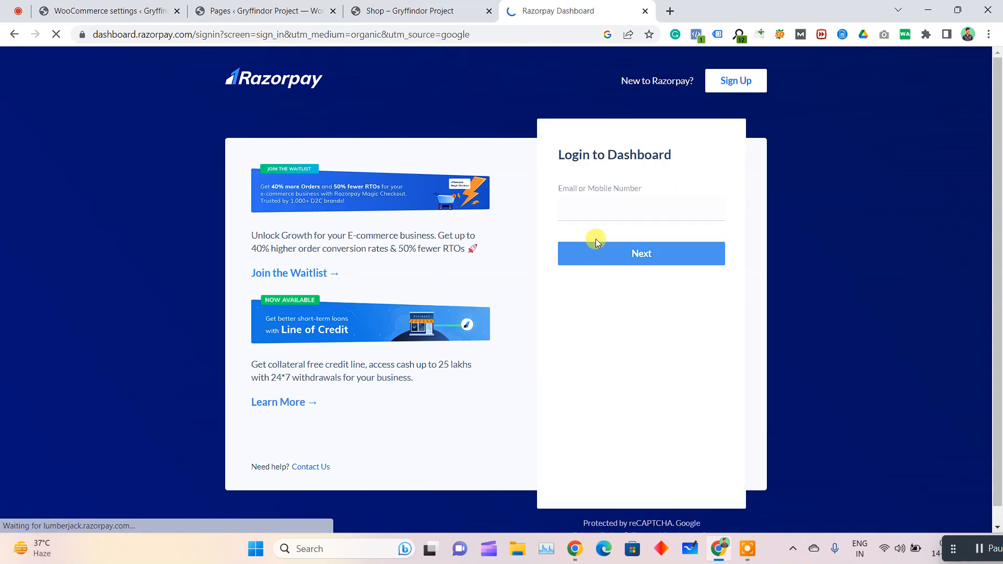
Log in to the Razorpay dashboard with the account e-mail and password
{"action": "left_click", "coordinate": [635, 260]}
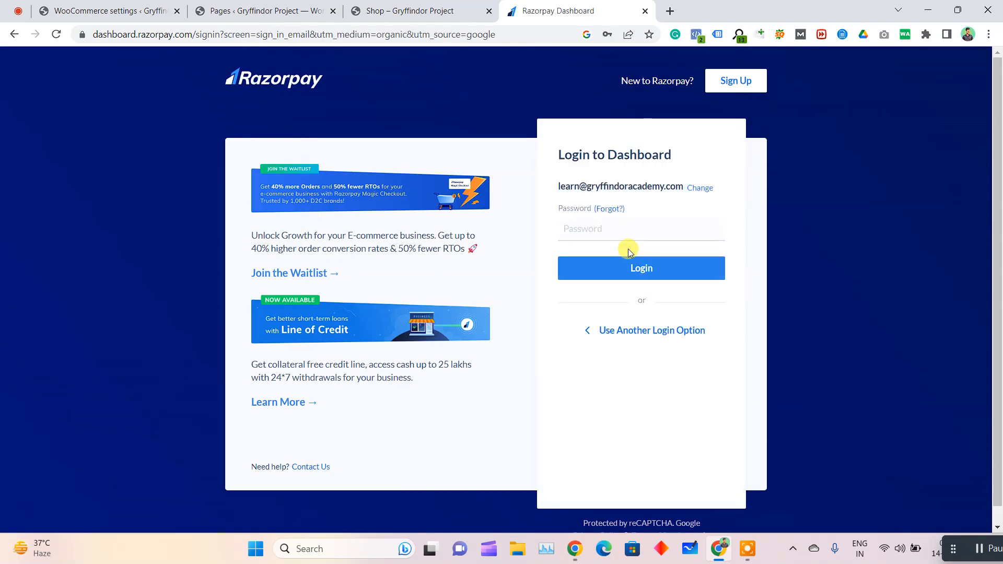
{"action": "left_click", "coordinate": [638, 229]}
{"action": "left_click", "coordinate": [656, 267]}
{"action": "left_click", "coordinate": [578, 267]}
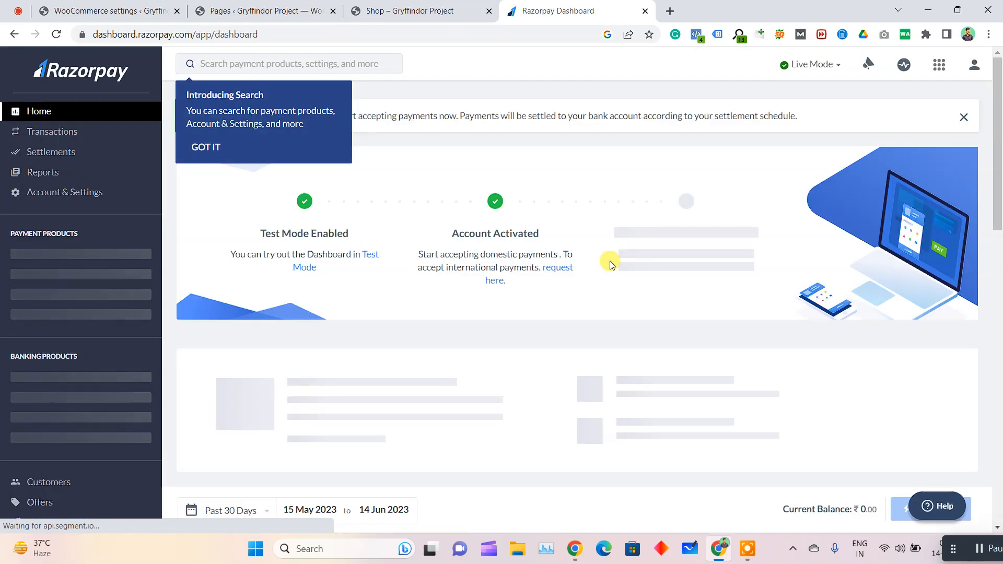
Dismiss the announcement banners and the search introduction on the Razorpay dashboard
{"action": "left_click", "coordinate": [963, 117]}
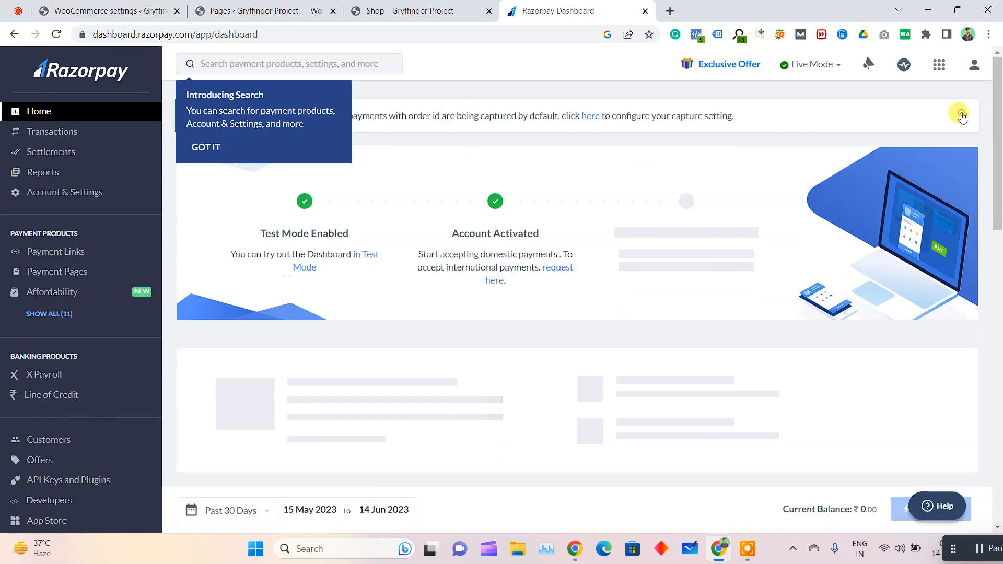
{"action": "left_click", "coordinate": [963, 117]}
{"action": "left_click", "coordinate": [236, 148]}
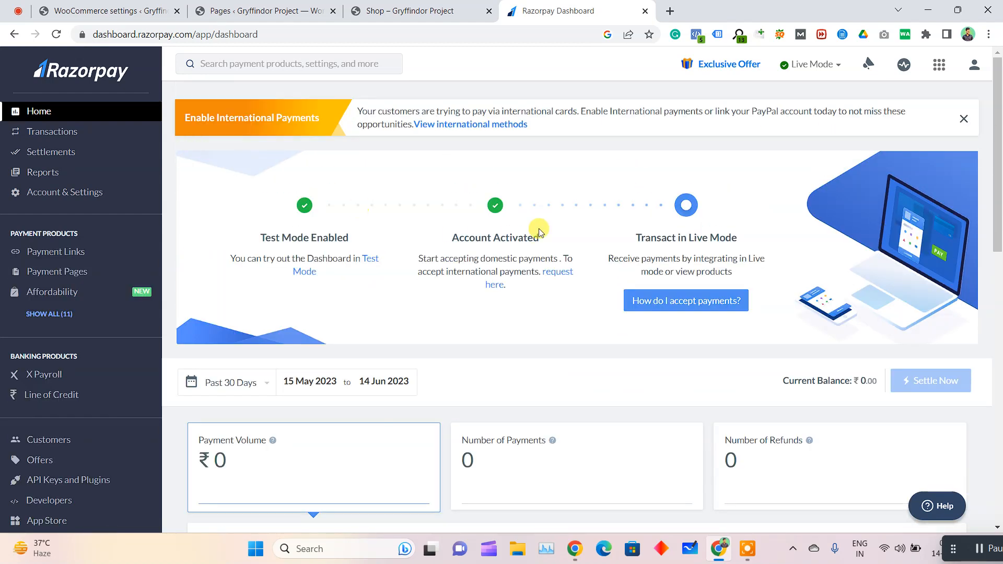
Look over the dashboard's payment overview and the available Account & Settings options, and return to the dashboard home
{"action": "scroll", "coordinate": [539, 231], "scroll_direction": "down", "scroll_amount": 1}
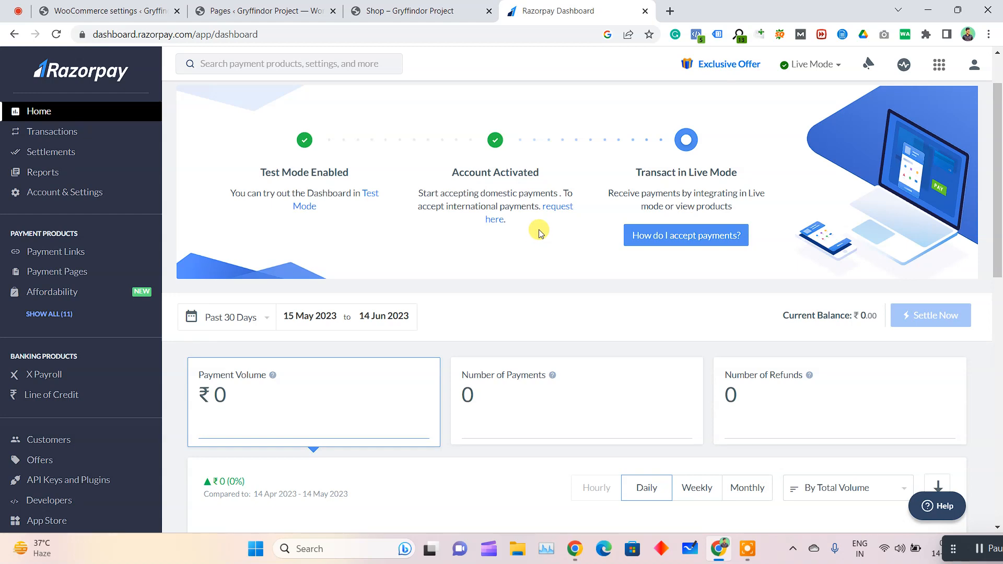
{"action": "scroll", "coordinate": [540, 233], "scroll_direction": "down", "scroll_amount": 1}
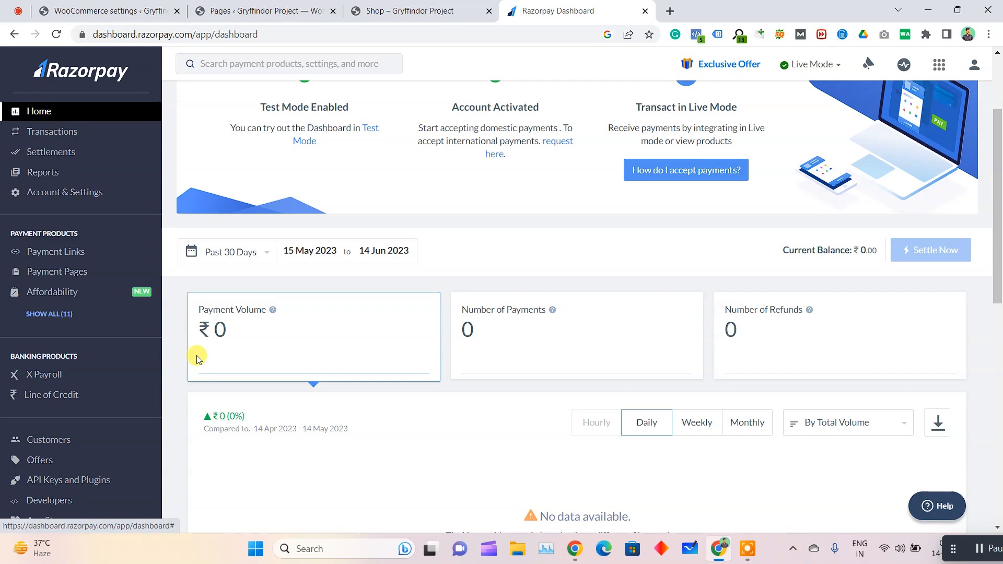
{"action": "scroll", "coordinate": [267, 342], "scroll_direction": "up", "scroll_amount": 2}
{"action": "scroll", "coordinate": [345, 220], "scroll_direction": "down", "scroll_amount": 2}
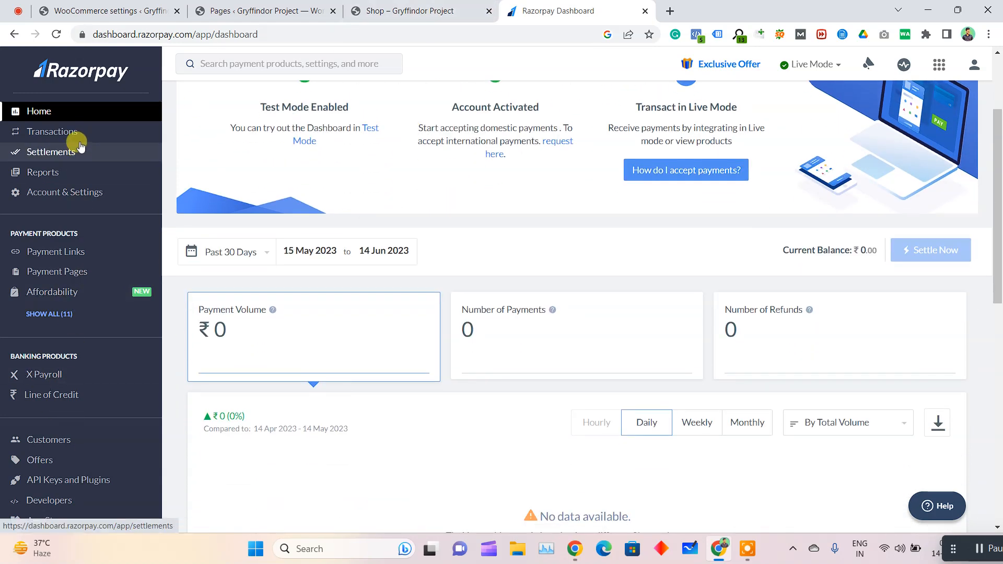
{"action": "left_click", "coordinate": [82, 191]}
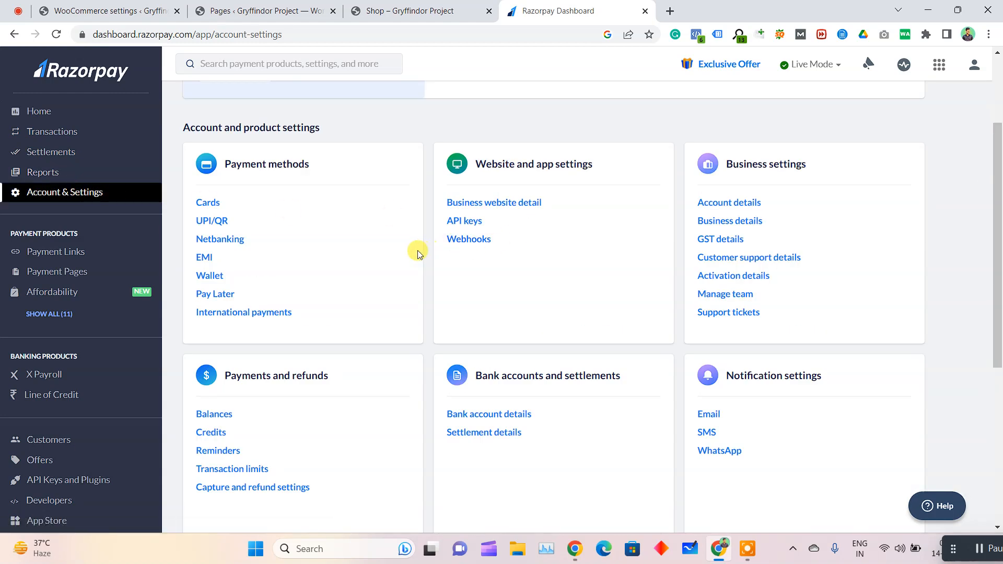
{"action": "scroll", "coordinate": [82, 340], "scroll_direction": "down", "scroll_amount": 5}
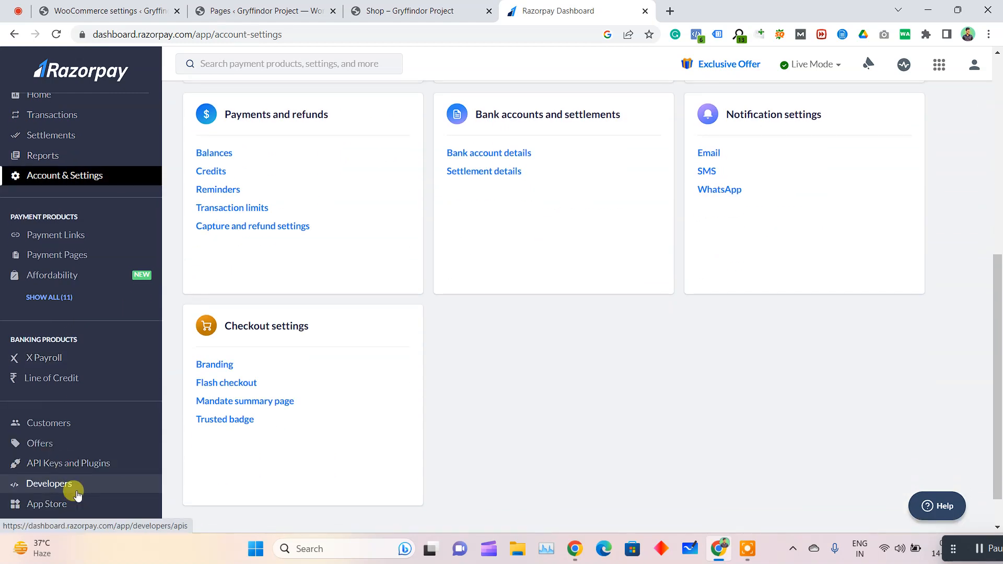
{"action": "scroll", "coordinate": [343, 399], "scroll_direction": "up", "scroll_amount": 3}
{"action": "scroll", "coordinate": [343, 399], "scroll_direction": "up", "scroll_amount": 3}
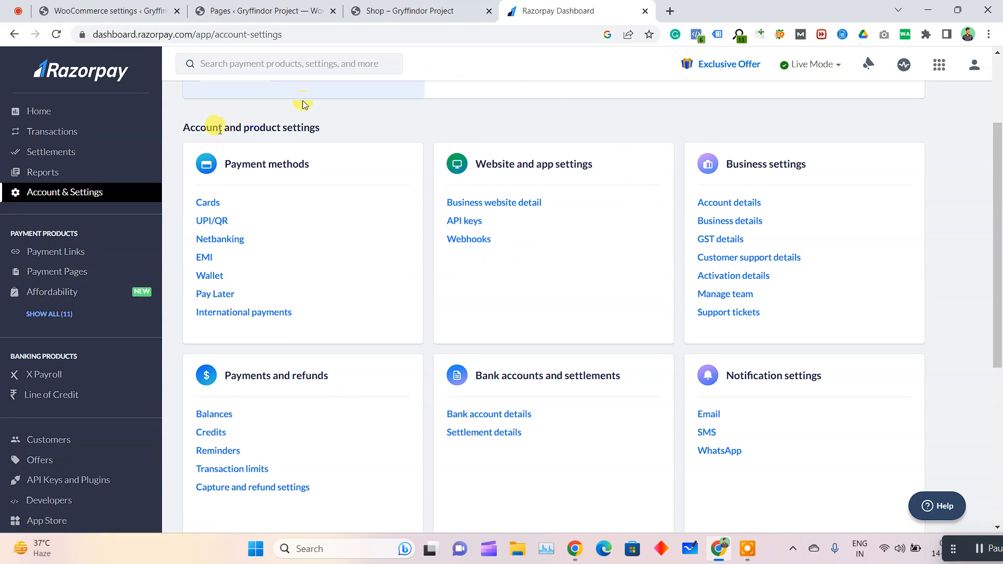
{"action": "left_click", "coordinate": [57, 111]}
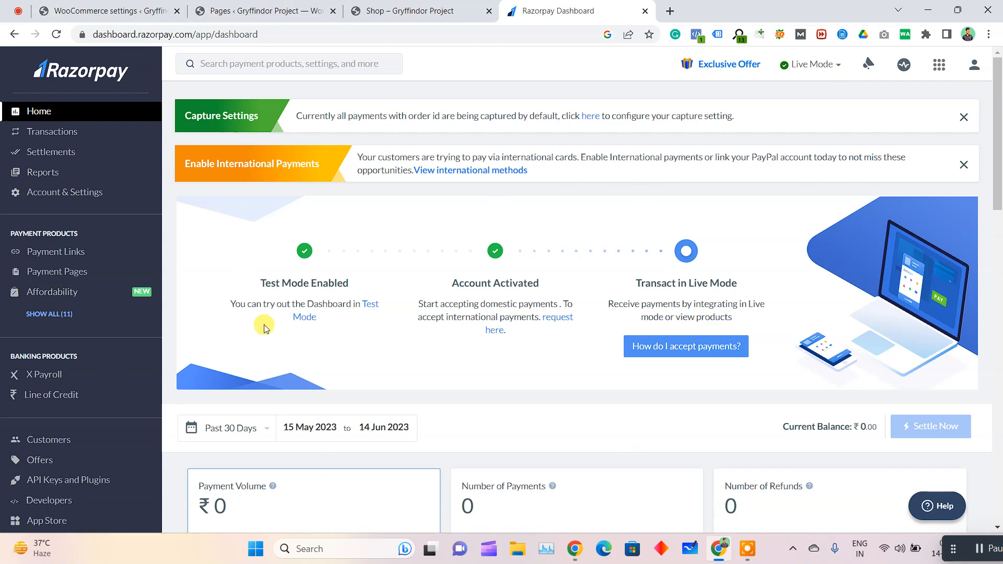
Check the Key ID and Key Secret fields required in the WooCommerce Razorpay settings
{"action": "left_click", "coordinate": [366, 10]}
{"action": "key", "text": "ctrl+shift+Tab"}
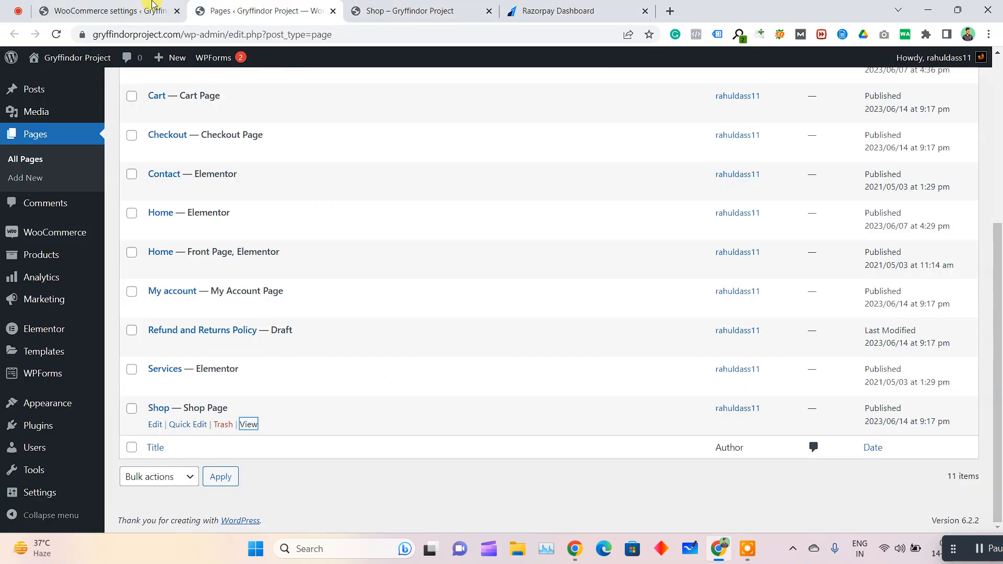
{"action": "key", "text": "ctrl+shift+Tab"}
{"action": "left_click", "coordinate": [549, 11]}
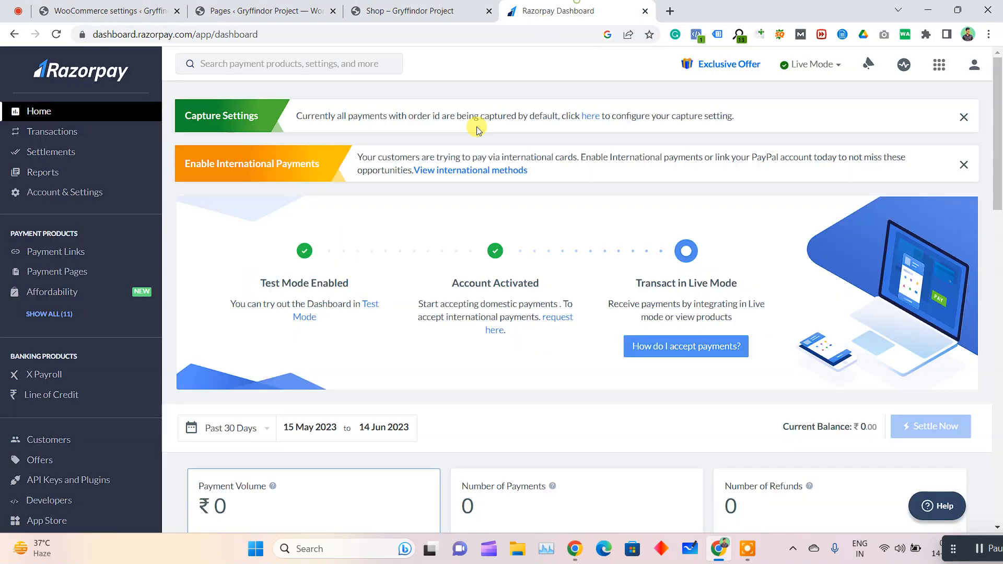
{"action": "left_click", "coordinate": [94, 5]}
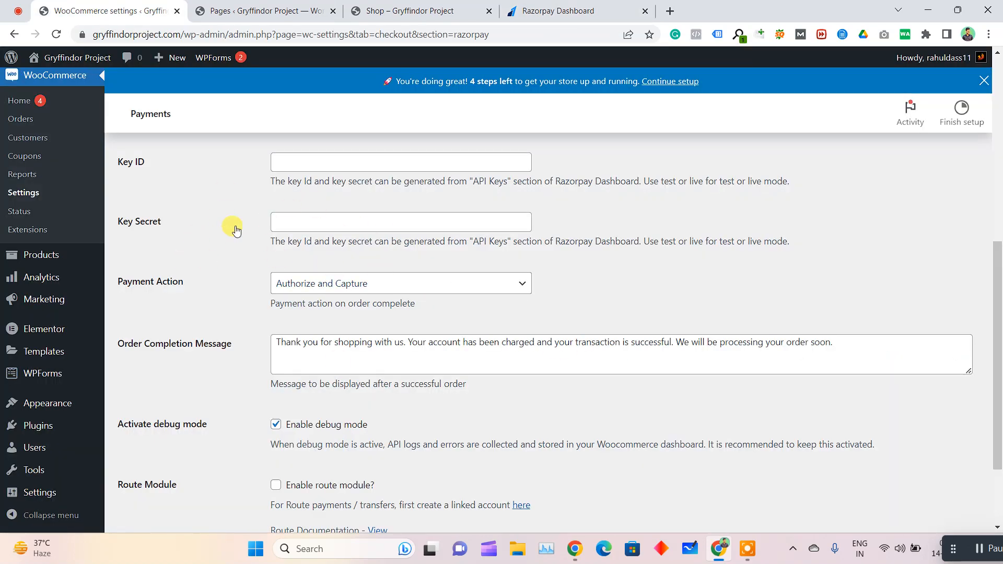
Return to the Razorpay dashboard and open the API Keys and Plugins page
{"action": "left_click", "coordinate": [568, 8]}
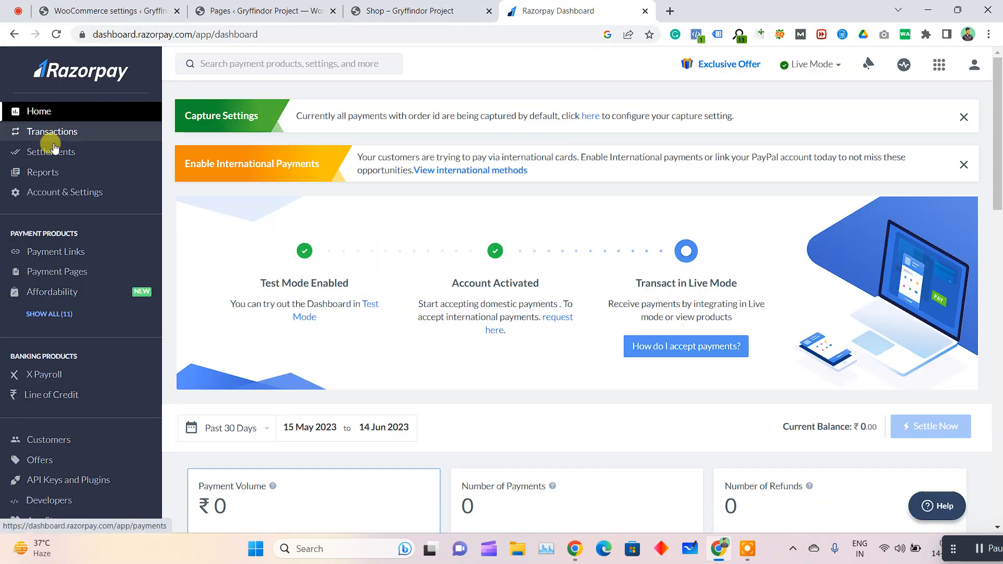
{"action": "scroll", "coordinate": [37, 455], "scroll_direction": "down", "scroll_amount": 1}
{"action": "left_click", "coordinate": [60, 471]}
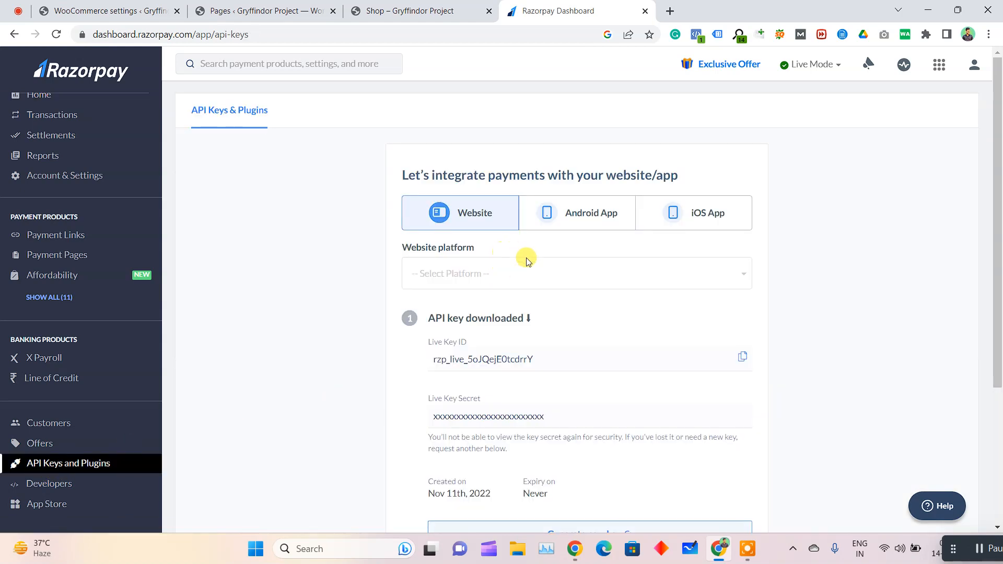
Look over the API key section of Razorpay's API Keys and Plugins page
{"action": "scroll", "coordinate": [533, 209], "scroll_direction": "down", "scroll_amount": 5}
{"action": "left_click_drag", "start_coordinate": [421, 166], "coordinate": [573, 171]}
{"action": "left_click", "coordinate": [574, 172]}
{"action": "scroll", "coordinate": [572, 168], "scroll_direction": "up", "scroll_amount": 4}
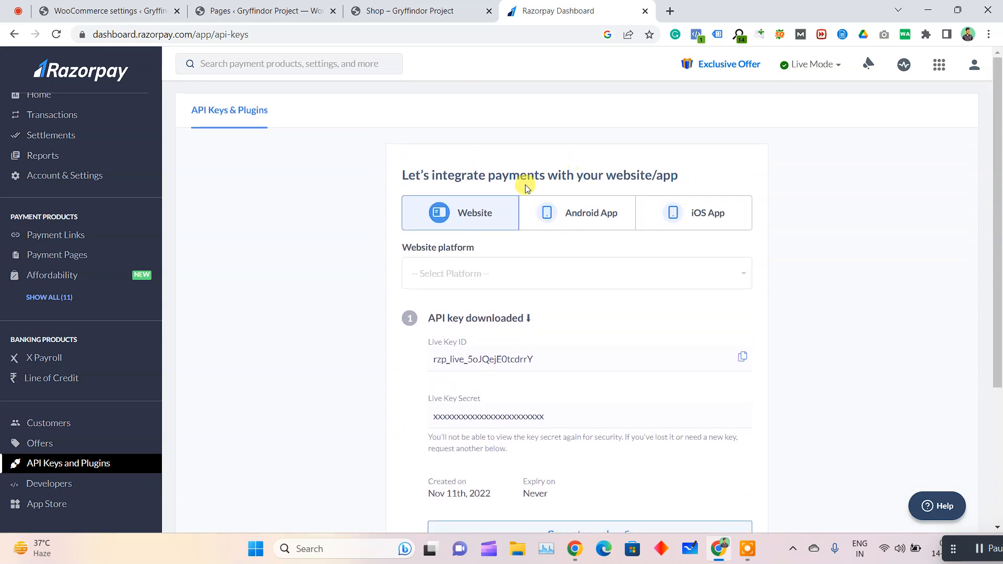
Compare the Key ID and Key Secret fields in the WooCommerce Razorpay settings with the keys on Razorpay's API Keys page
{"action": "left_click", "coordinate": [423, 10]}
{"action": "left_click", "coordinate": [280, 11]}
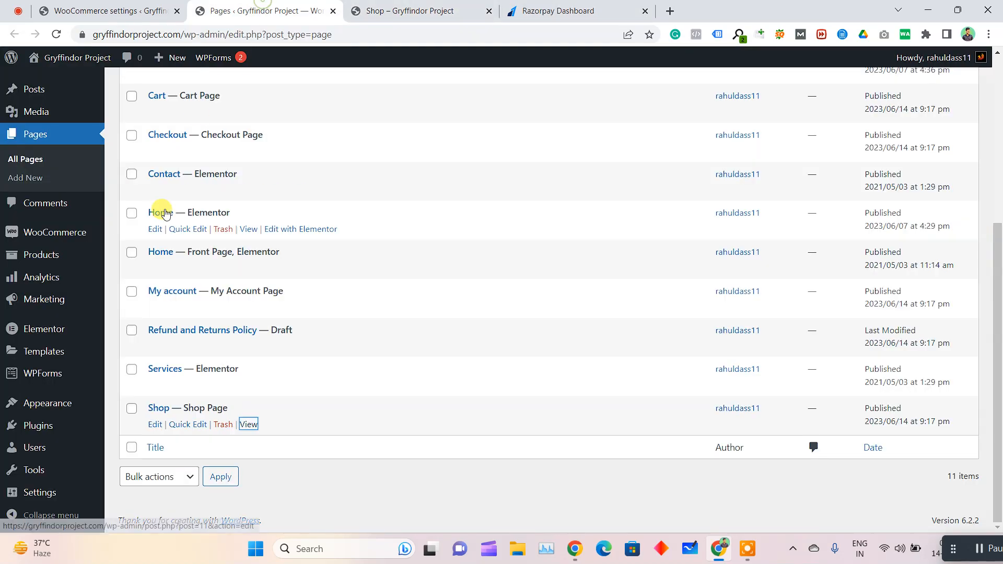
{"action": "left_click", "coordinate": [63, 5]}
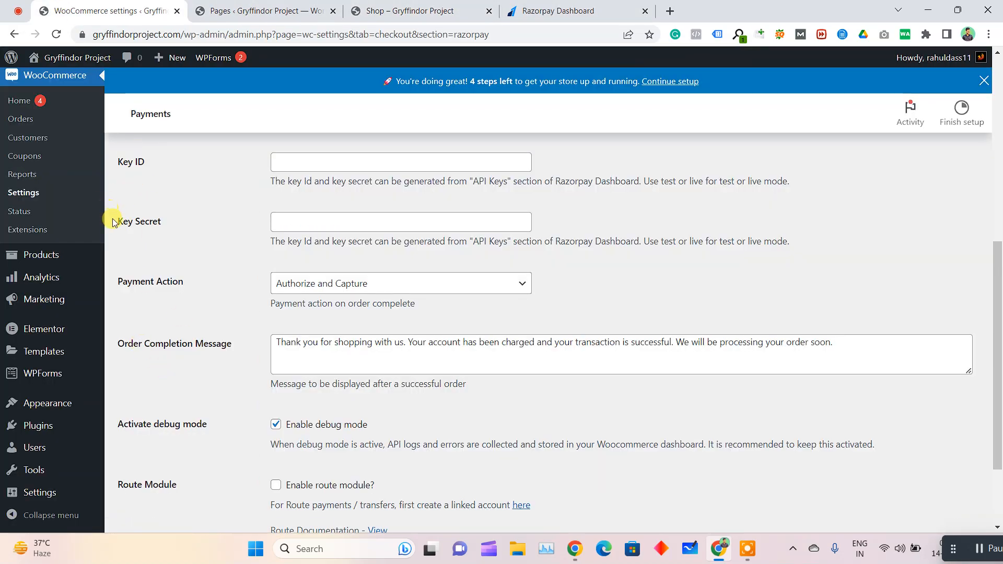
{"action": "left_click_drag", "start_coordinate": [116, 174], "coordinate": [137, 209]}
{"action": "left_click", "coordinate": [163, 230]}
{"action": "scroll", "coordinate": [283, 256], "scroll_direction": "up", "scroll_amount": 1}
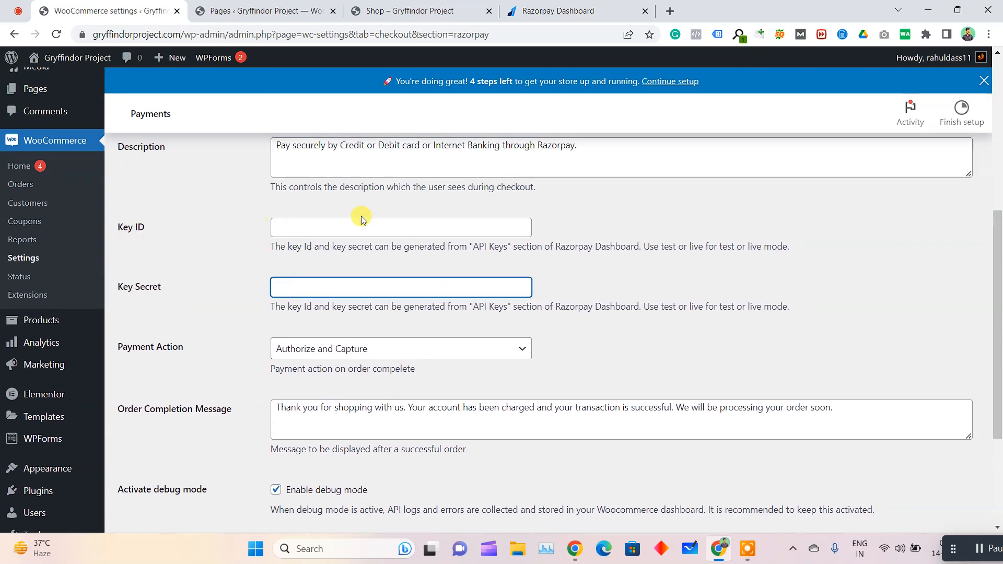
{"action": "left_click", "coordinate": [504, 10]}
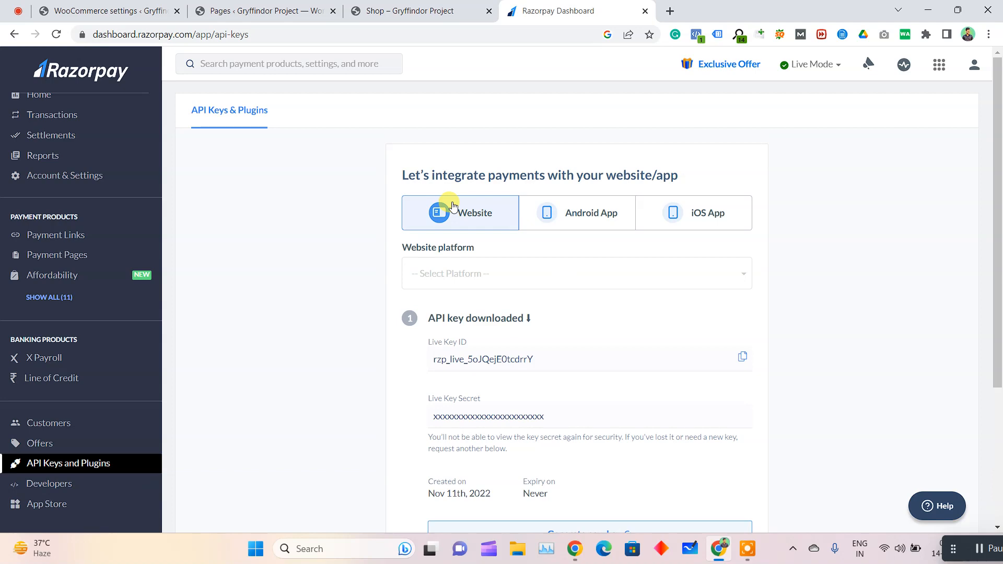
{"action": "left_click", "coordinate": [110, 11]}
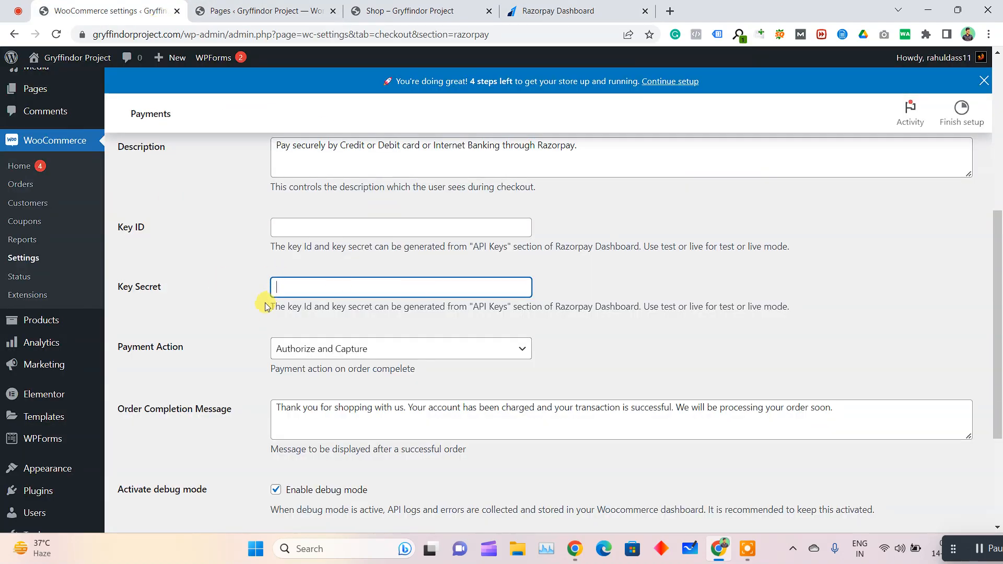
{"action": "left_click", "coordinate": [592, 6]}
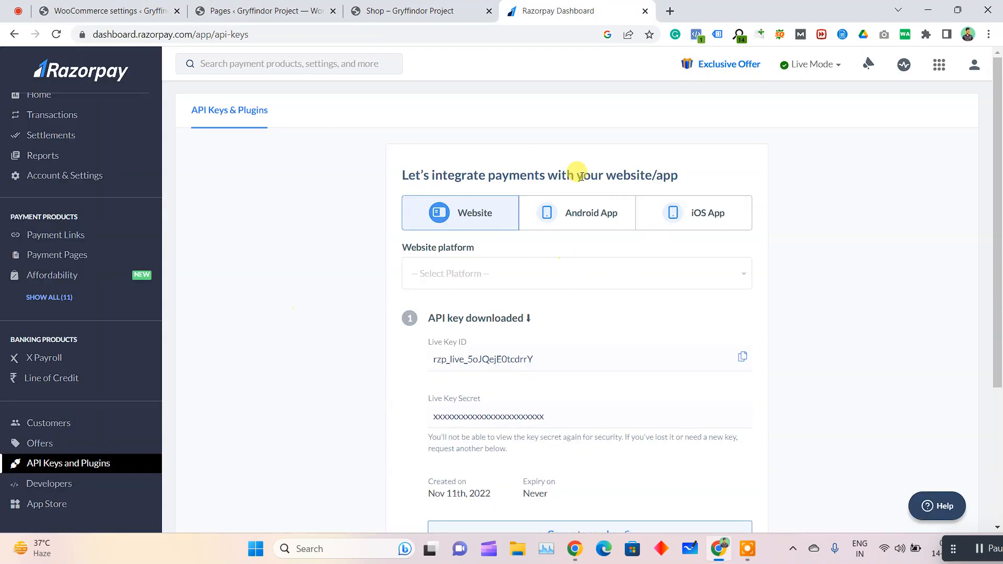
{"action": "left_click", "coordinate": [62, 8]}
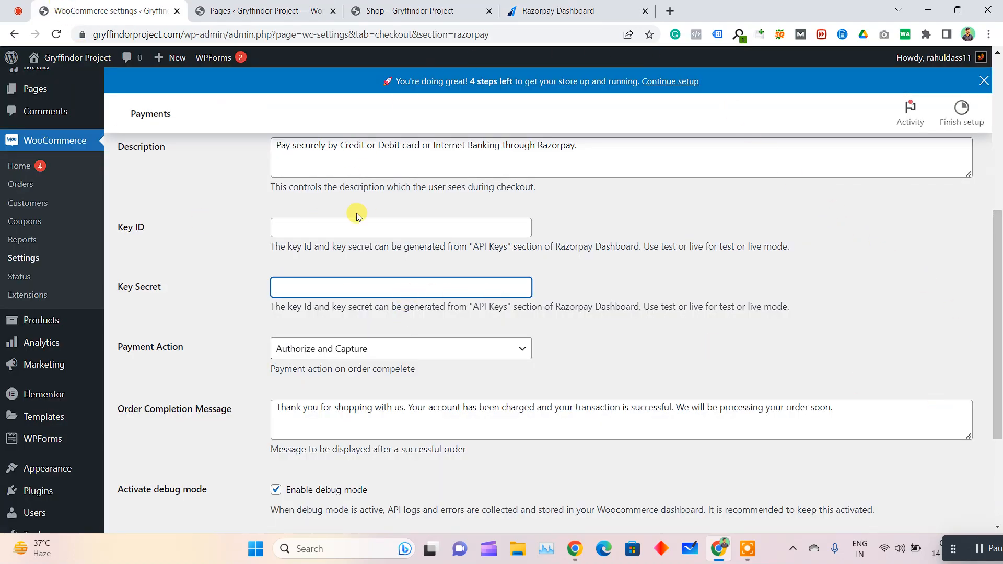
On Razorpay's API Keys page, choose WooCommerce as the website platform for the payment integration
{"action": "left_click", "coordinate": [621, 7]}
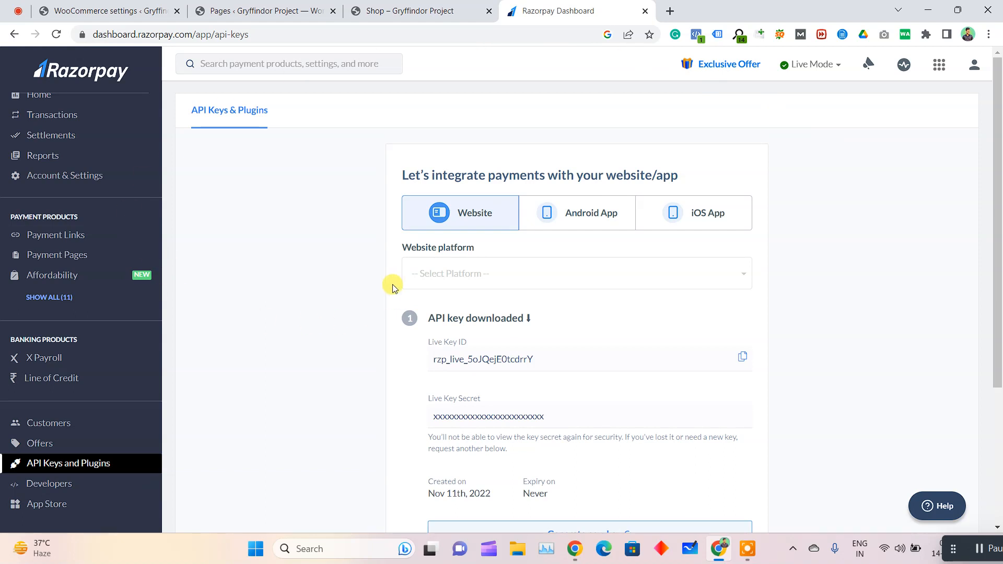
{"action": "left_click", "coordinate": [465, 275]}
{"action": "scroll", "coordinate": [499, 368], "scroll_direction": "down", "scroll_amount": 2}
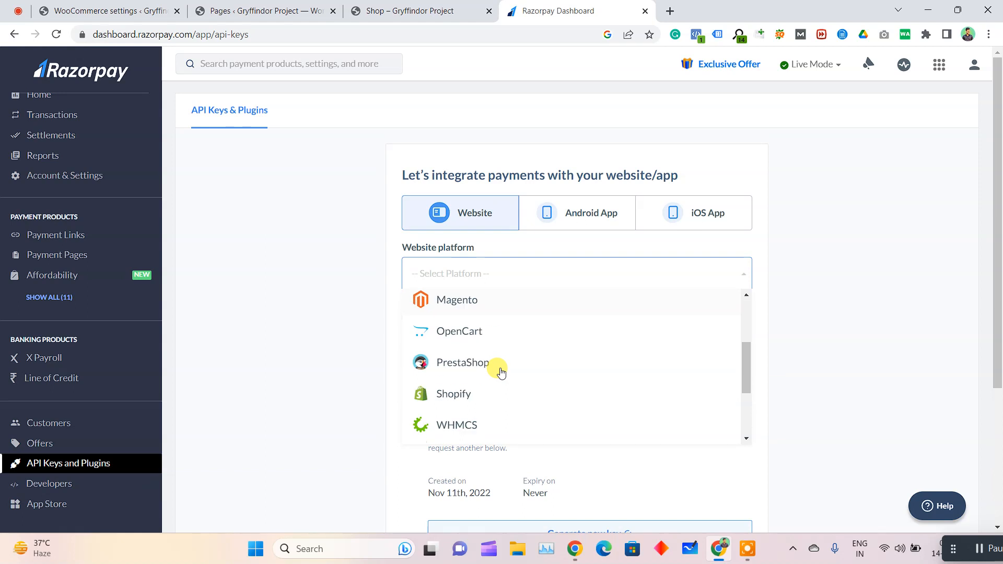
{"action": "scroll", "coordinate": [501, 371], "scroll_direction": "down", "scroll_amount": 2}
{"action": "left_click", "coordinate": [502, 368]}
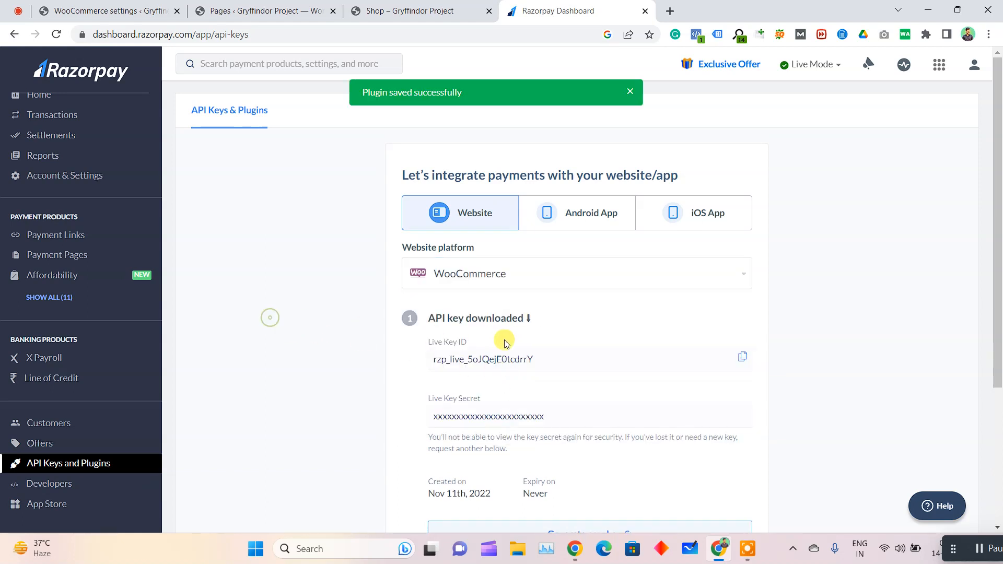
Copy the Live Key ID and examine the masked Live Key Secret below it
{"action": "scroll", "coordinate": [505, 343], "scroll_direction": "down", "scroll_amount": 1}
{"action": "left_click_drag", "start_coordinate": [412, 281], "coordinate": [461, 287]}
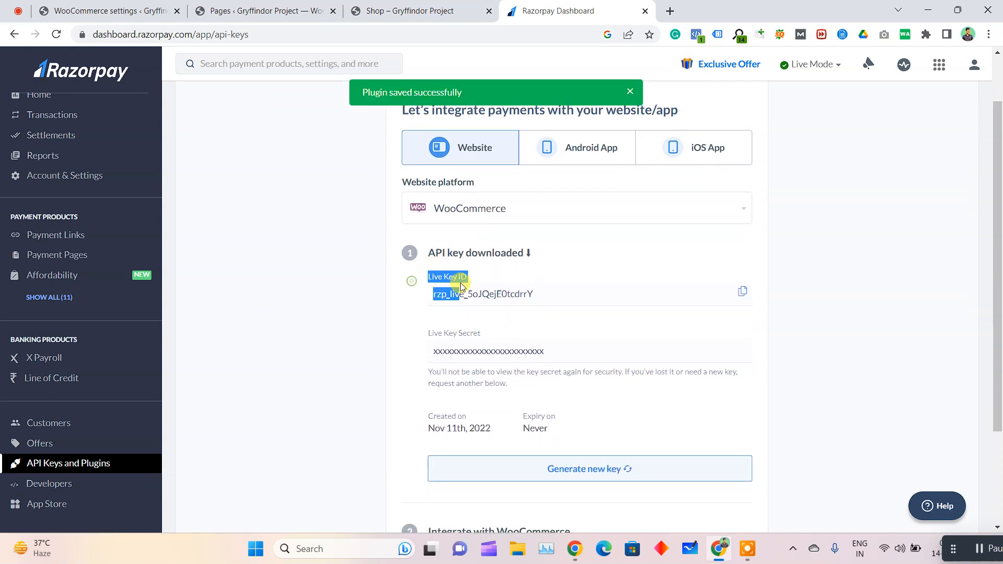
{"action": "left_click", "coordinate": [741, 291]}
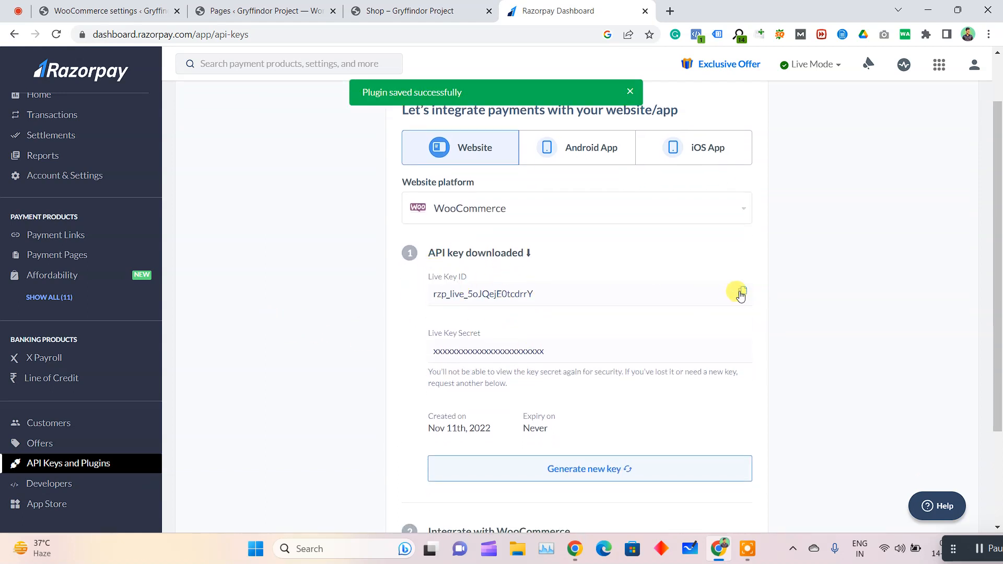
{"action": "double_click", "coordinate": [525, 352]}
{"action": "left_click", "coordinate": [525, 360]}
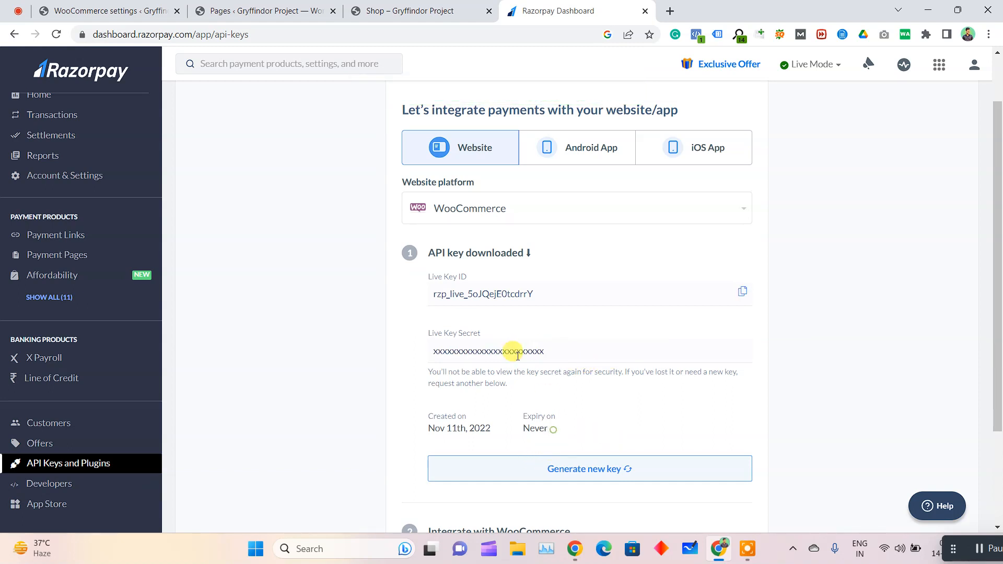
{"action": "left_click_drag", "start_coordinate": [549, 352], "coordinate": [383, 352]}
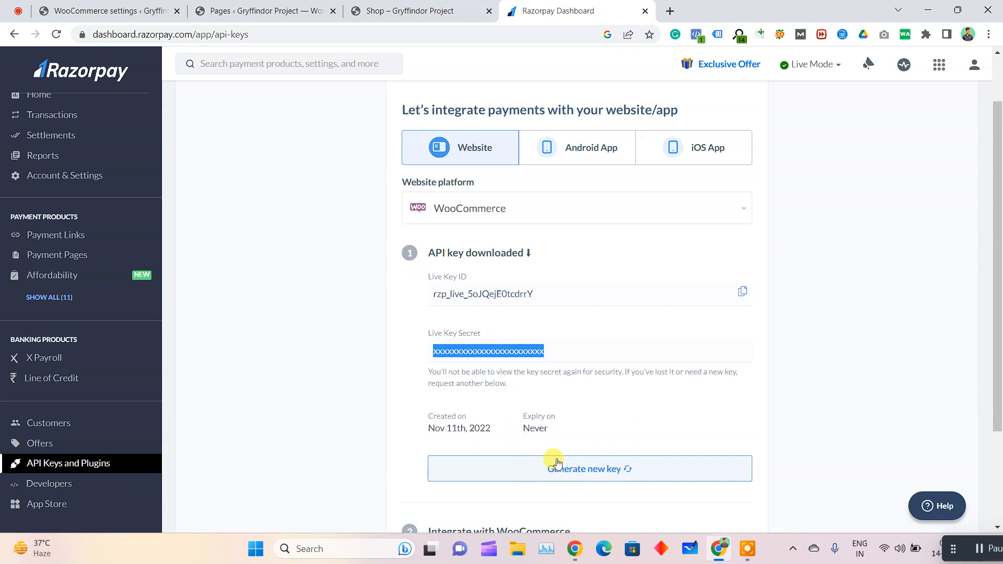
{"action": "left_click_drag", "start_coordinate": [431, 294], "coordinate": [534, 294]}
{"action": "left_click_drag", "start_coordinate": [432, 357], "coordinate": [557, 348]}
Transfer the Live Key ID from Razorpay into the Key ID field of the WooCommerce Razorpay settings
{"action": "left_click_drag", "start_coordinate": [533, 298], "coordinate": [431, 293]}
{"action": "left_click", "coordinate": [99, 10]}
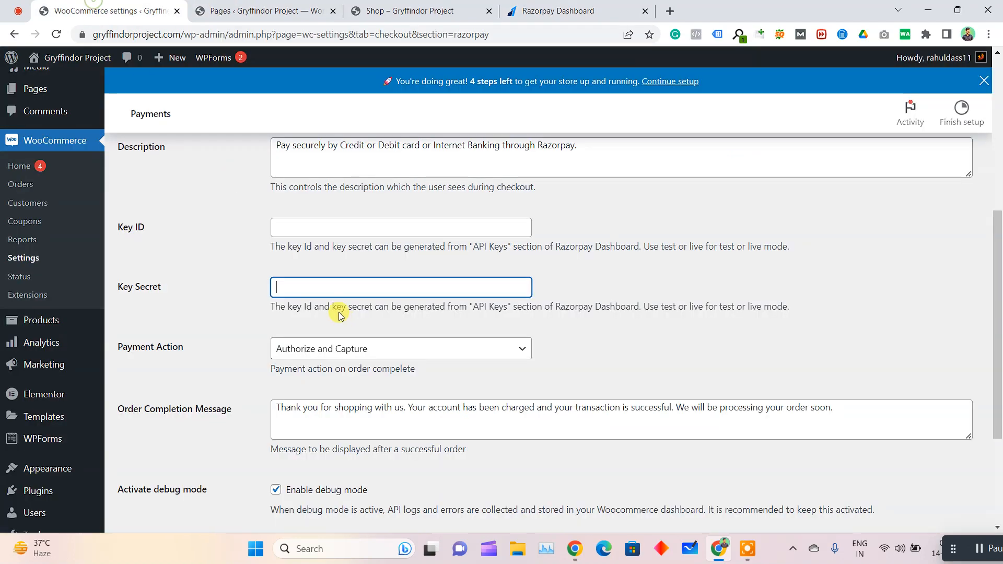
{"action": "left_click", "coordinate": [318, 223]}
{"action": "key", "text": "ctrl+v"}
Copy Razorpay's Live Key Secret value into the WooCommerce Key Secret field and save the gateway settings
{"action": "left_click", "coordinate": [558, 10]}
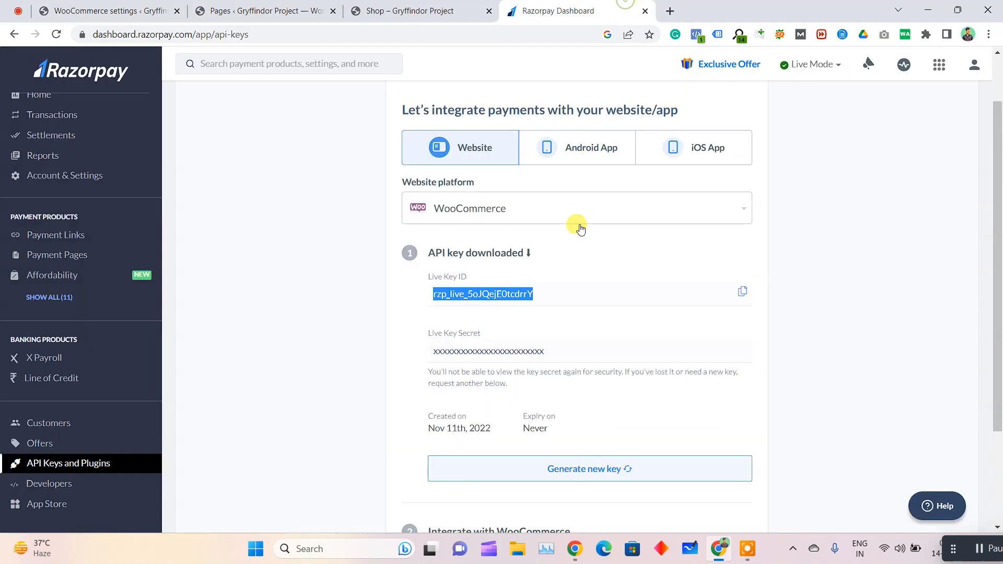
{"action": "left_click_drag", "start_coordinate": [568, 353], "coordinate": [426, 354]}
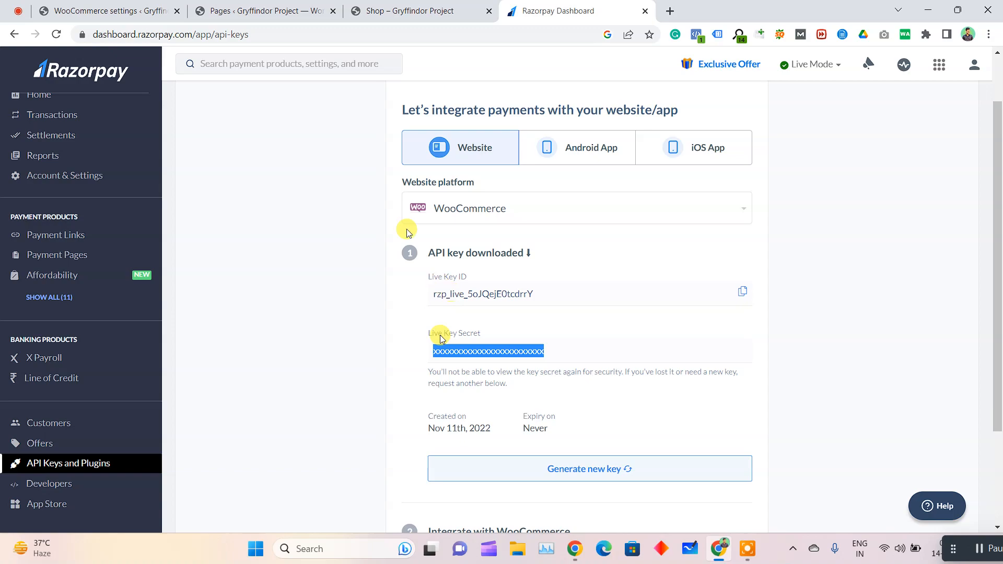
{"action": "key", "text": "ctrl+c"}
{"action": "left_click", "coordinate": [100, 10]}
{"action": "left_click", "coordinate": [360, 282]}
{"action": "key", "text": "ctrl+v"}
{"action": "scroll", "coordinate": [229, 314], "scroll_direction": "down", "scroll_amount": 3}
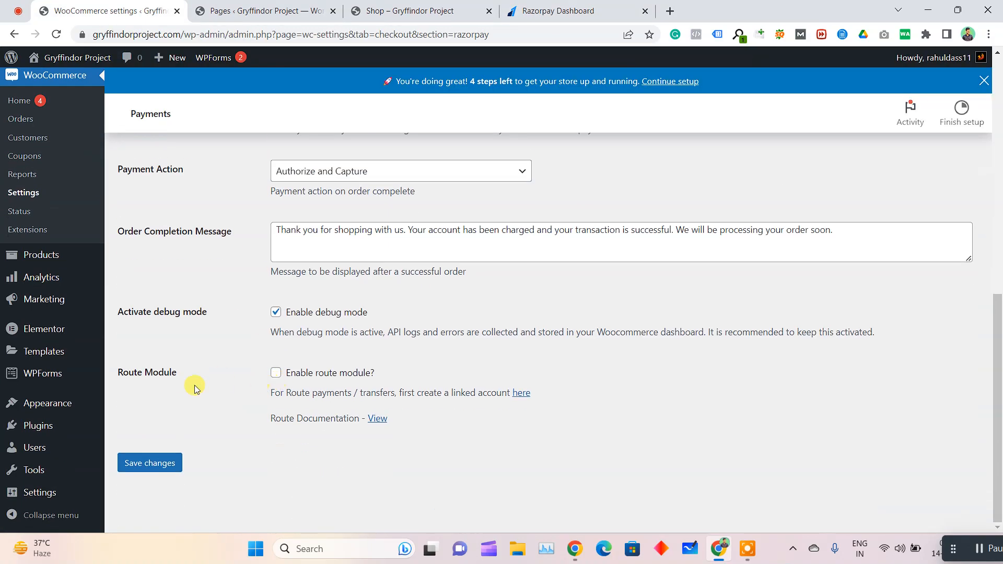
{"action": "left_click", "coordinate": [173, 463]}
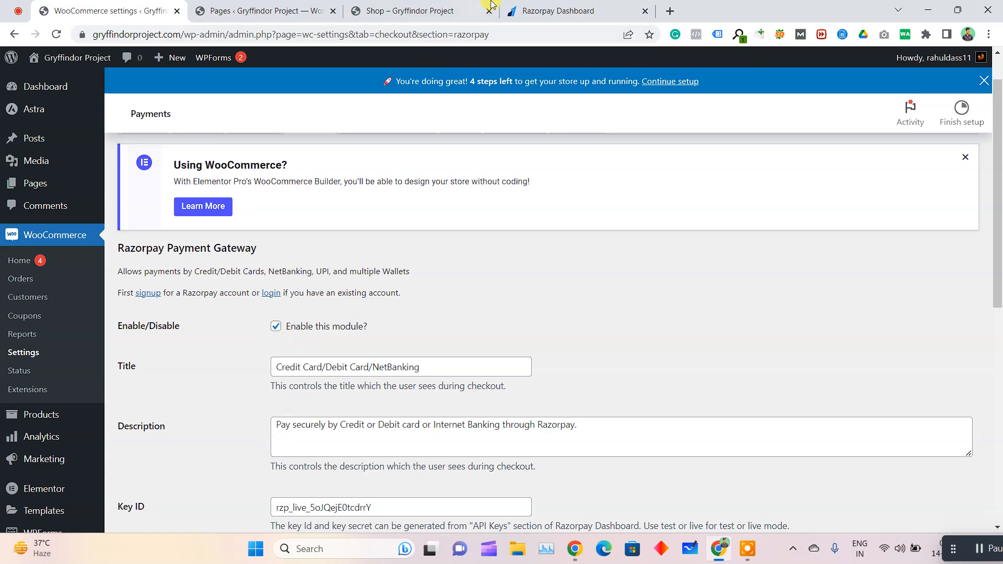
Revisit the Razorpay dashboard's home overview and close the Razorpay dashboard
{"action": "left_click", "coordinate": [558, 10]}
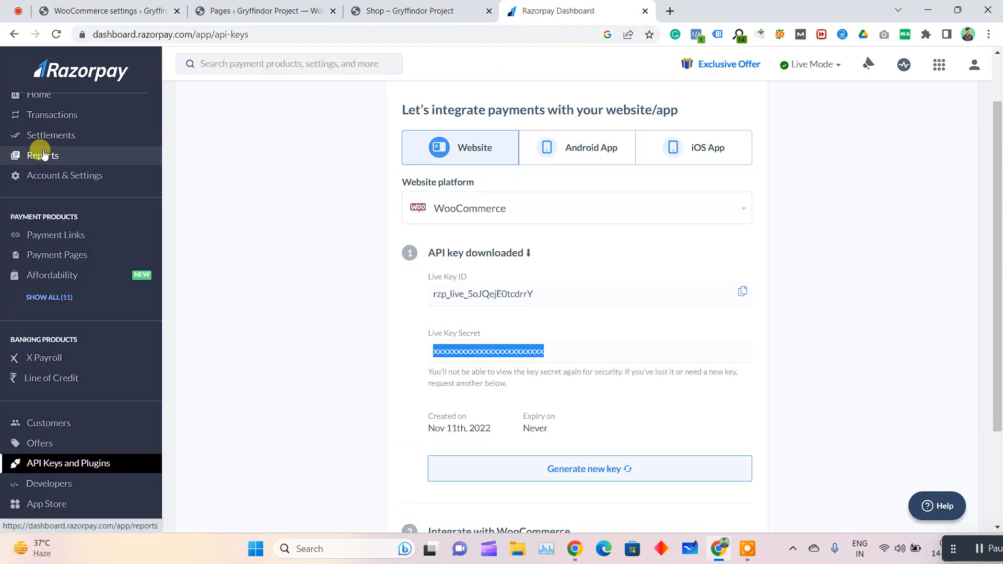
{"action": "scroll", "coordinate": [39, 131], "scroll_direction": "up", "scroll_amount": 1}
{"action": "left_click", "coordinate": [39, 111]}
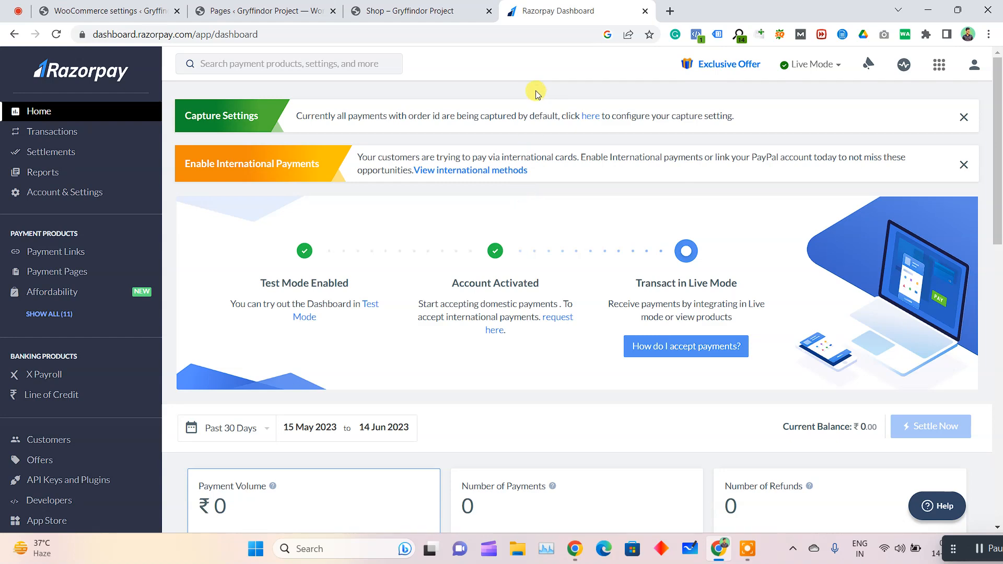
{"action": "left_click", "coordinate": [645, 11]}
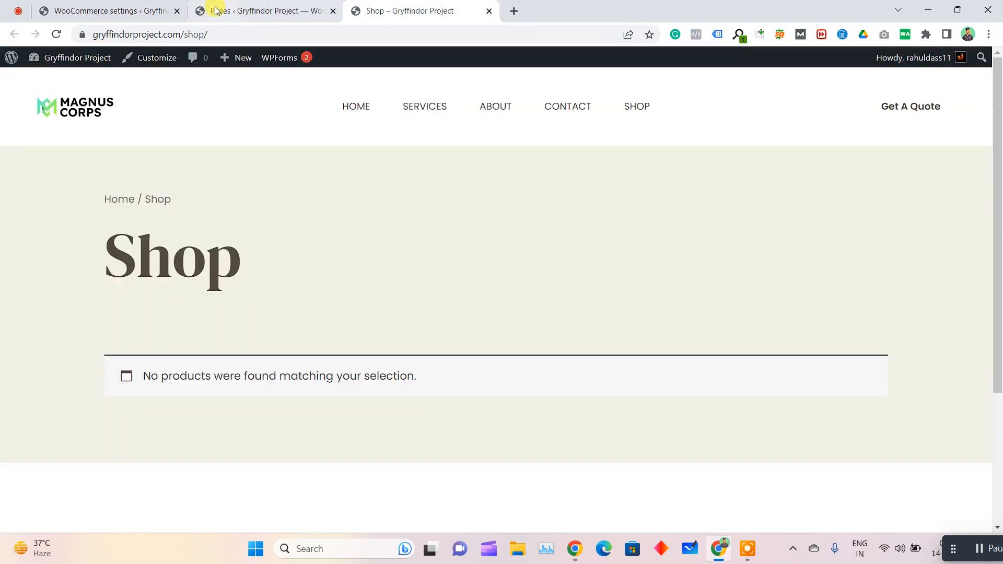
Return to the WooCommerce Razorpay settings and open the WooCommerce Home page
{"action": "key", "text": "ctrl+shift+Tab"}
{"action": "key", "text": "ctrl+shift+Tab"}
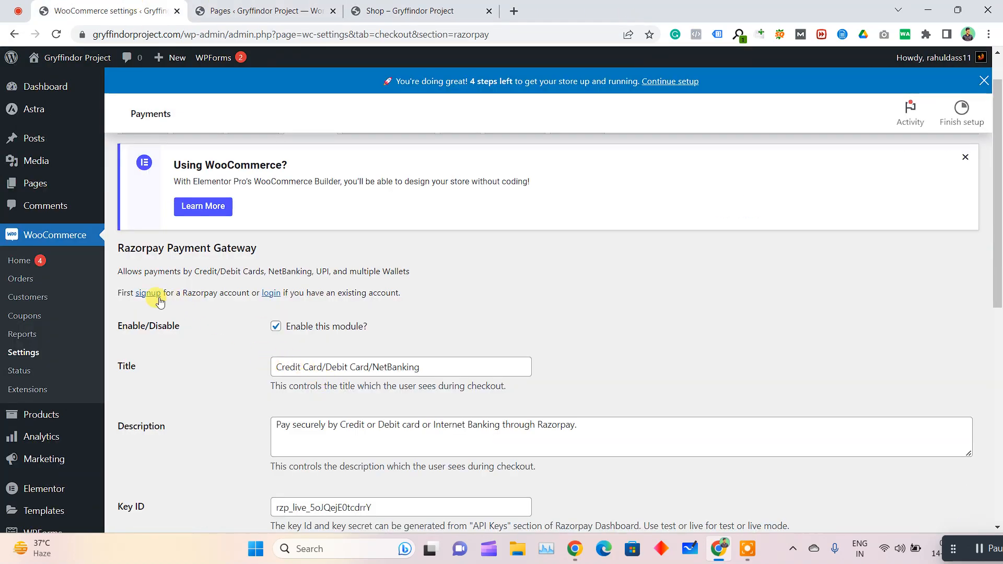
{"action": "left_click", "coordinate": [30, 267]}
{"action": "key", "text": "Return"}
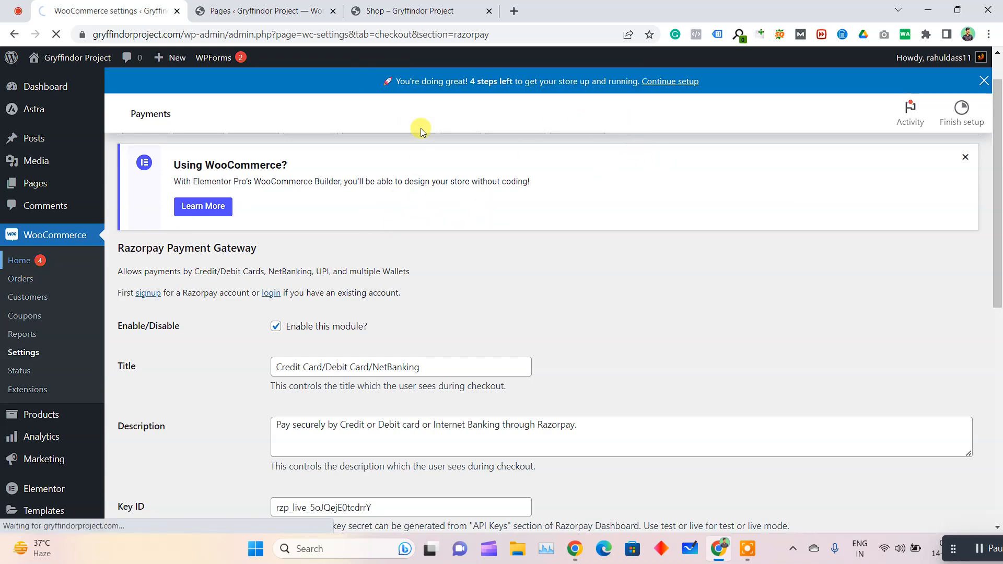
Check the site's Shop page, then search the web for myntra in a new browser tab and open the Myntra shopping site
{"action": "left_click", "coordinate": [410, 11]}
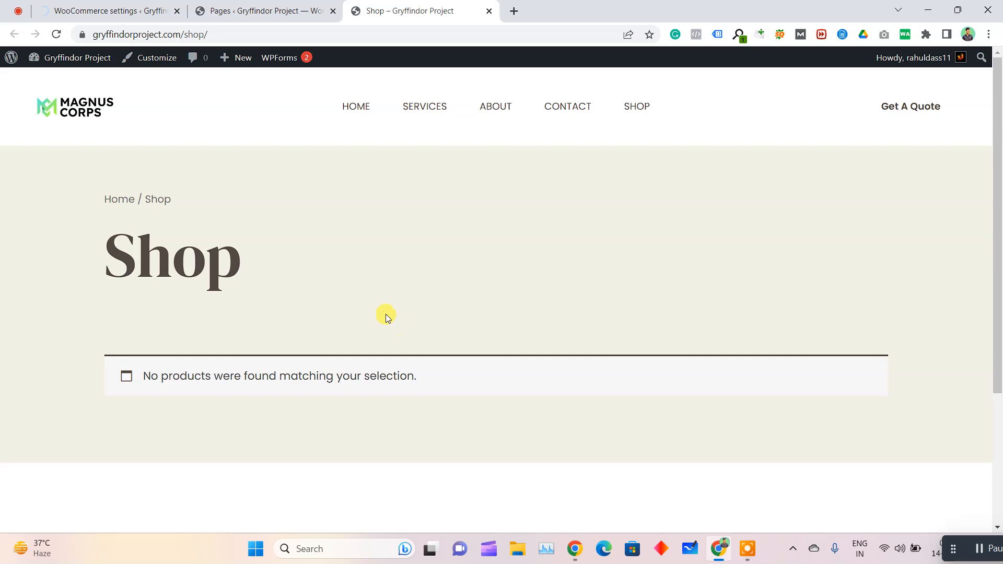
{"action": "left_click", "coordinate": [512, 8]}
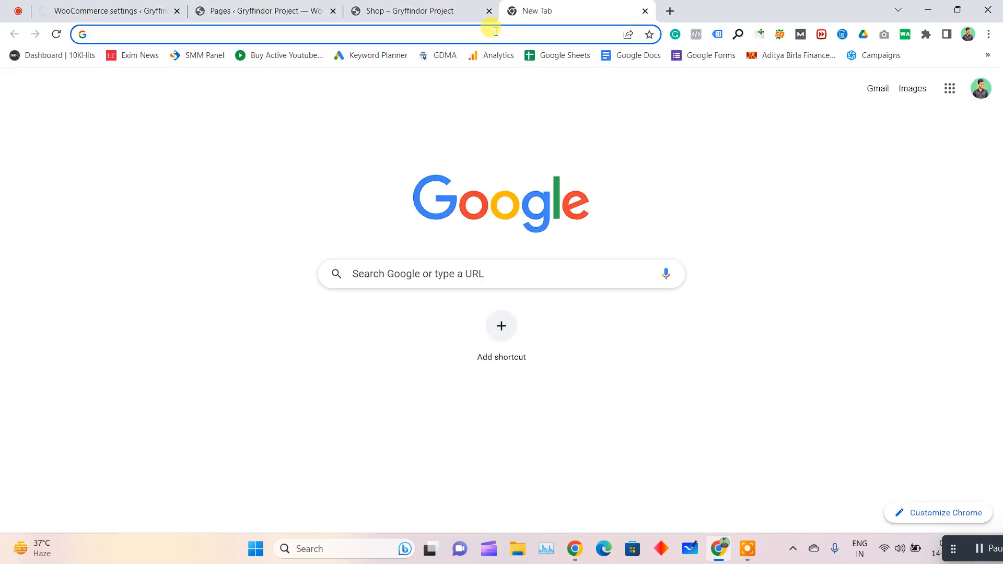
{"action": "type", "text": "myntra"}
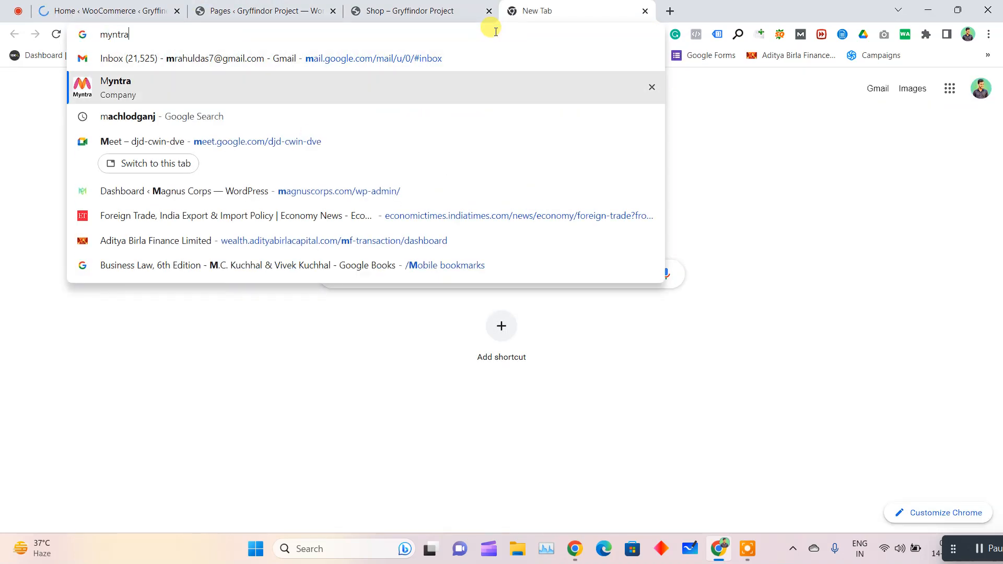
{"action": "key", "text": "Return"}
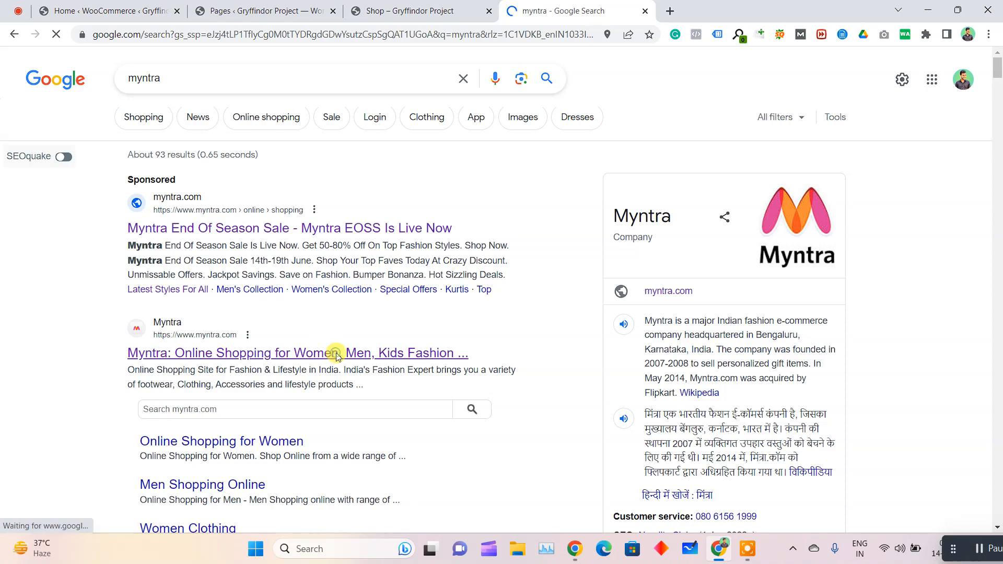
{"action": "left_click", "coordinate": [336, 354]}
From Myntra's Fashion Faves men's casual wear listing, open the DeFacto Men Navy Blue Printed Casual Shirt and view its enlarged photo
{"action": "scroll", "coordinate": [448, 292], "scroll_direction": "down", "scroll_amount": 10}
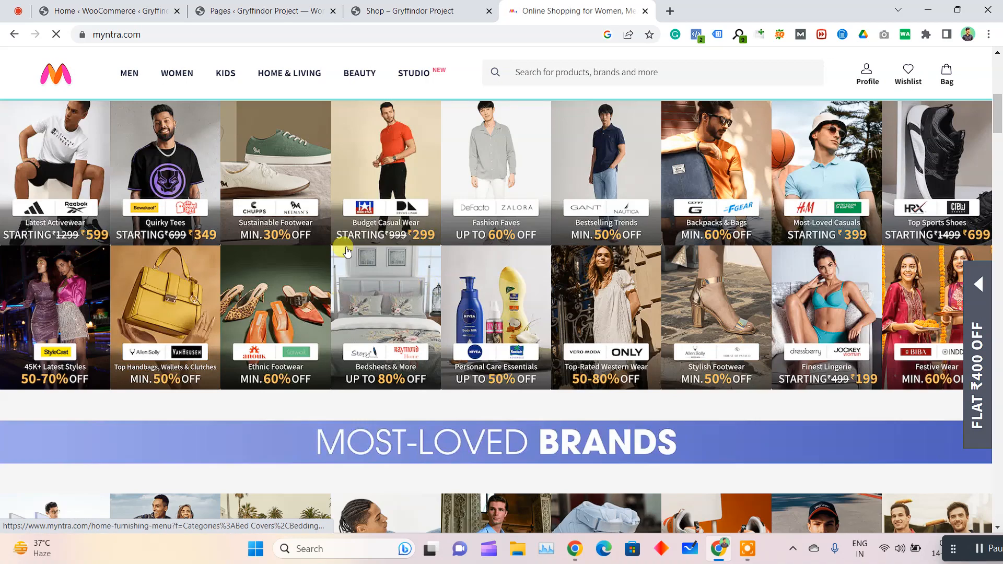
{"action": "left_click", "coordinate": [481, 135]}
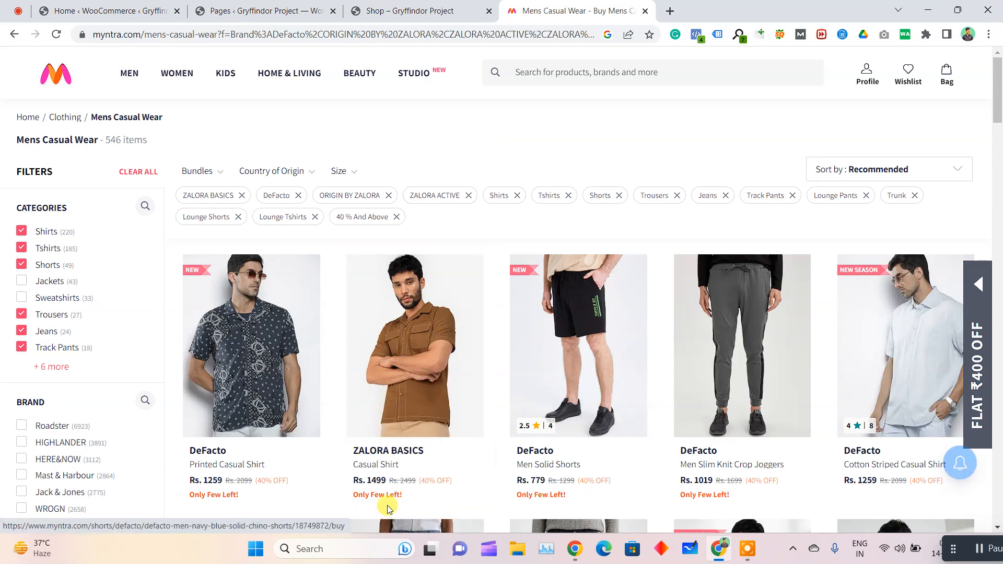
{"action": "scroll", "coordinate": [340, 353], "scroll_direction": "down", "scroll_amount": 1}
{"action": "left_click", "coordinate": [279, 291]}
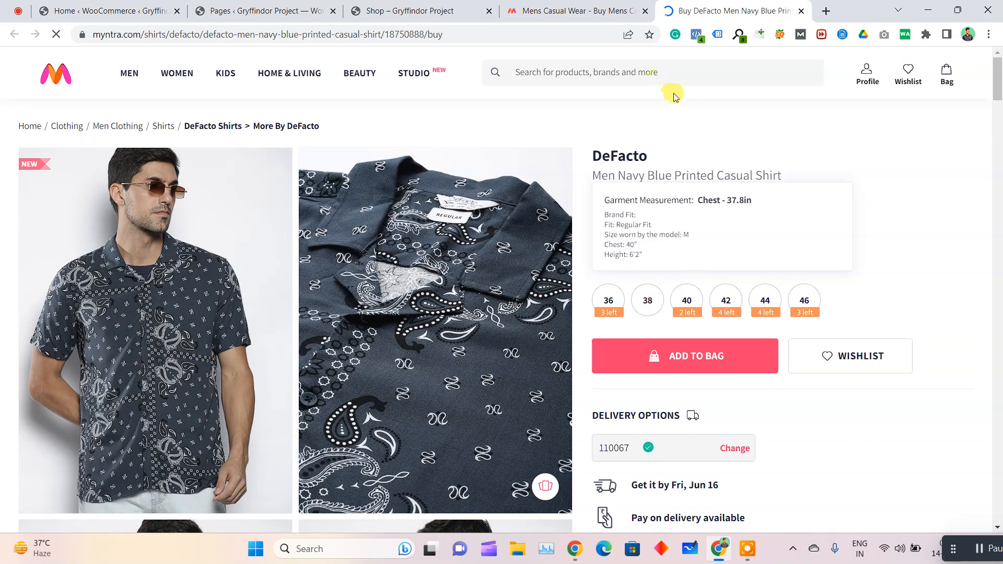
{"action": "left_click", "coordinate": [179, 312]}
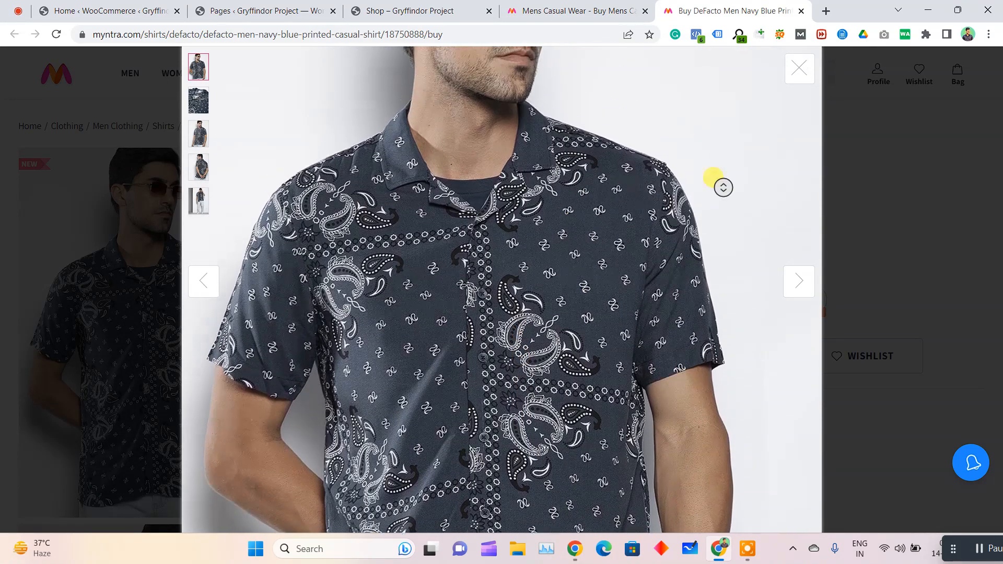
{"action": "left_click", "coordinate": [800, 69]}
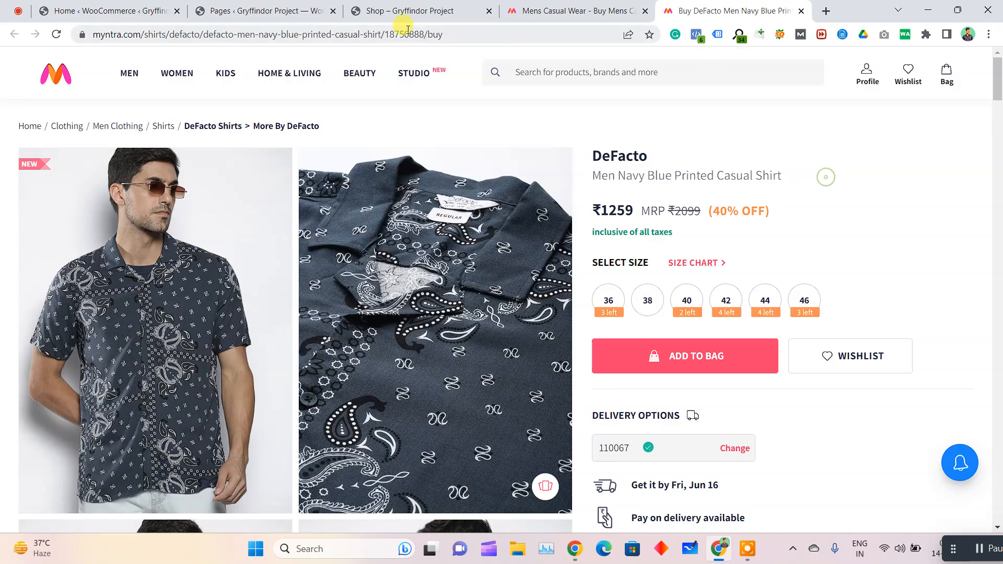
Open amazon.in, close the spare Myntra listing, and open the white I-Drip Jujutsu Kaisen T-shirt from the viewed Men's T-shirts & polos
{"action": "left_click", "coordinate": [438, 29]}
{"action": "type", "text": "amaz"}
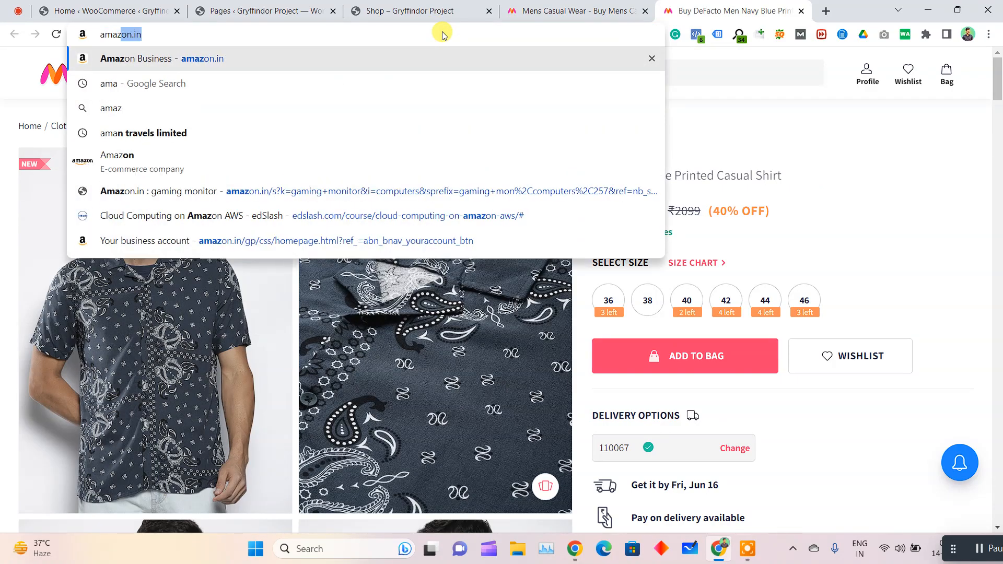
{"action": "key", "text": "Return"}
{"action": "middle_click", "coordinate": [553, 7]}
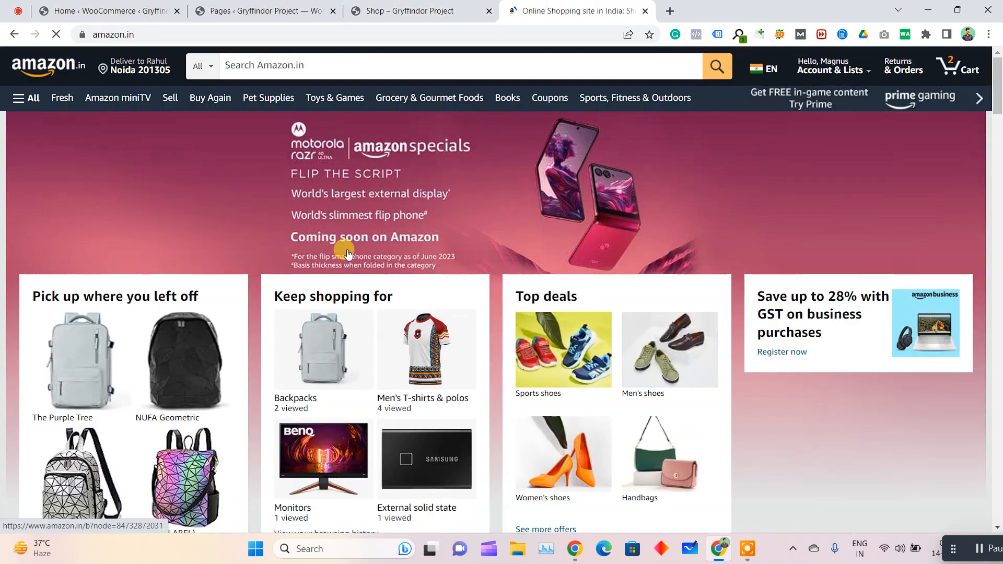
{"action": "left_click", "coordinate": [427, 353]}
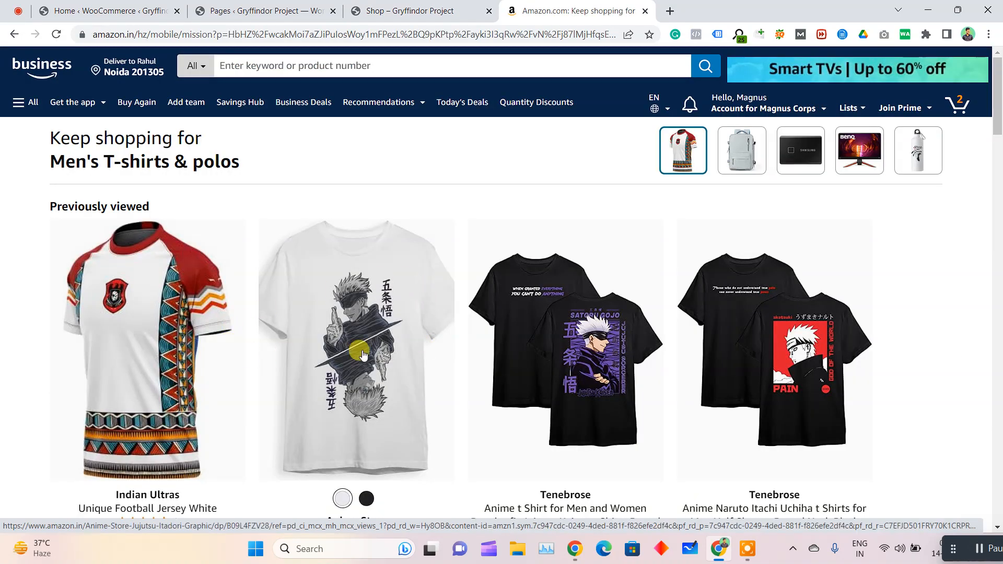
{"action": "left_click", "coordinate": [364, 354]}
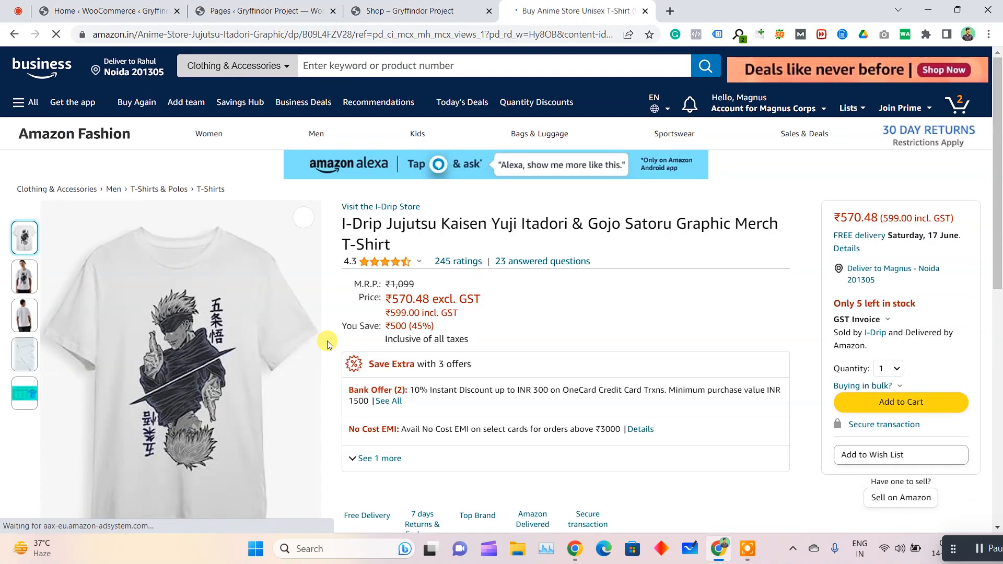
Enlarge the T-shirt's product photos and save the plain front view and the model's front view as image files
{"action": "left_click", "coordinate": [216, 326]}
{"action": "right_click", "coordinate": [579, 226]}
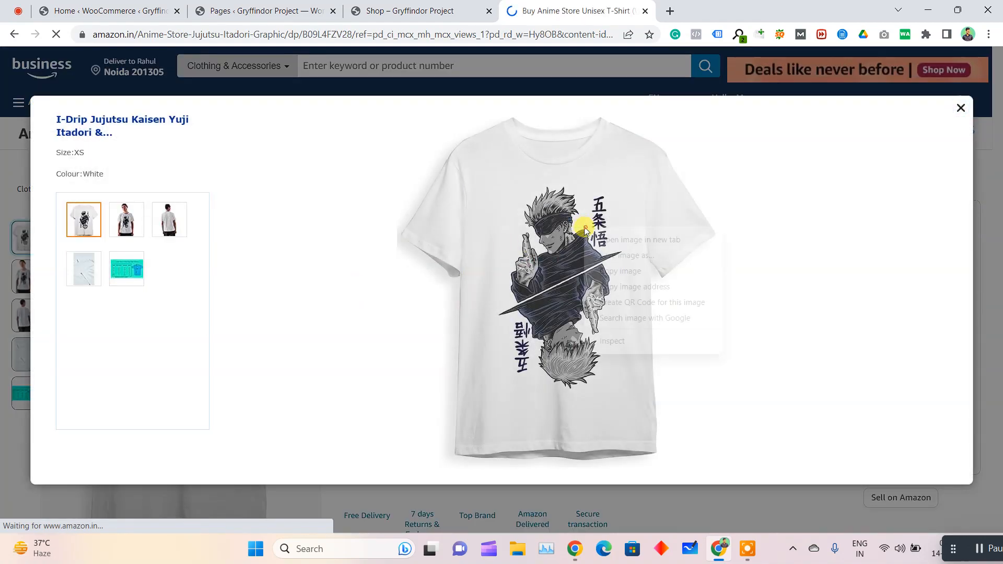
{"action": "left_click", "coordinate": [625, 257]}
{"action": "key", "text": "Return"}
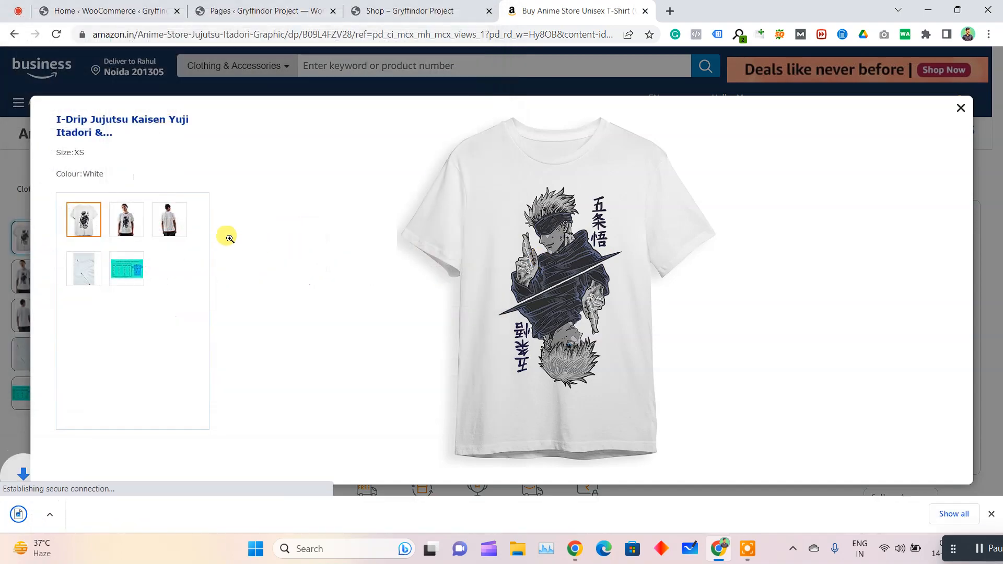
{"action": "left_click", "coordinate": [125, 219]}
{"action": "right_click", "coordinate": [529, 237]}
{"action": "left_click", "coordinate": [567, 262]}
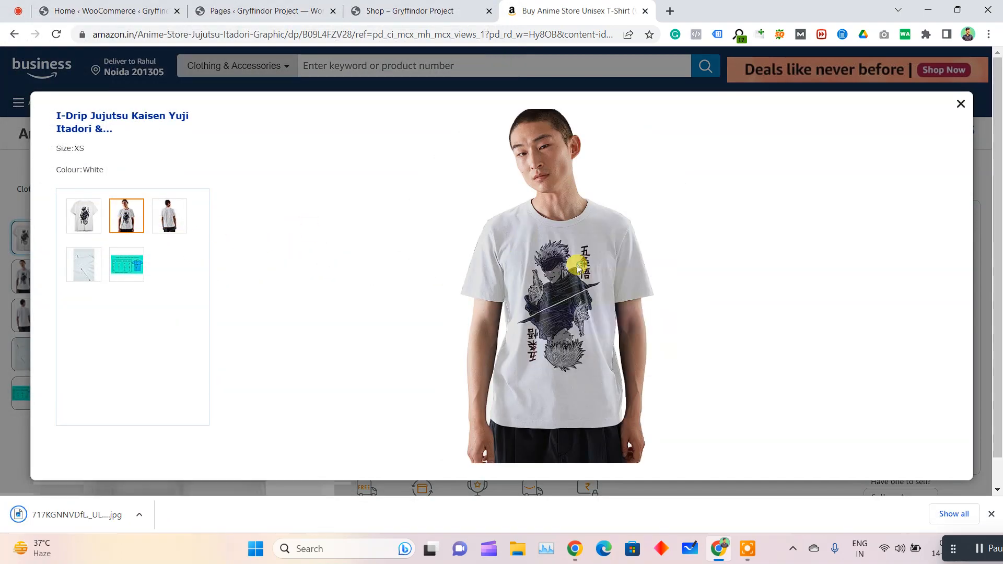
{"action": "key", "text": "Return"}
Save the T-shirt's back view, fourth photo and size chart as image files, and close the enlarged photo viewer
{"action": "left_click", "coordinate": [170, 216]}
{"action": "right_click", "coordinate": [544, 225]}
{"action": "left_click", "coordinate": [560, 249]}
{"action": "key", "text": "Return"}
{"action": "left_click", "coordinate": [84, 263]}
{"action": "right_click", "coordinate": [543, 261]}
{"action": "left_click", "coordinate": [549, 287]}
{"action": "left_click", "coordinate": [127, 264]}
{"action": "right_click", "coordinate": [490, 241]}
{"action": "left_click", "coordinate": [526, 272]}
{"action": "key", "text": "Return"}
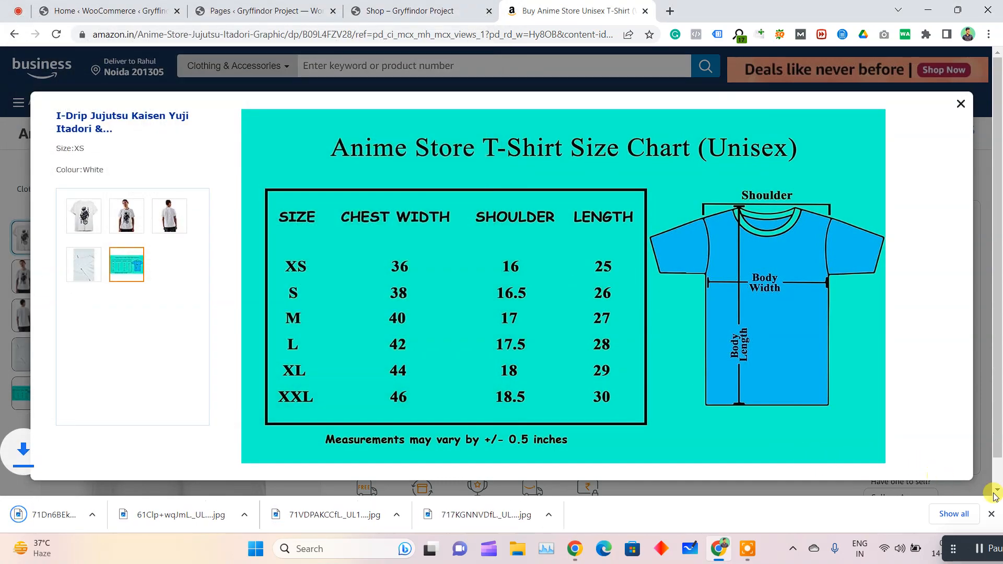
{"action": "left_click", "coordinate": [961, 104]}
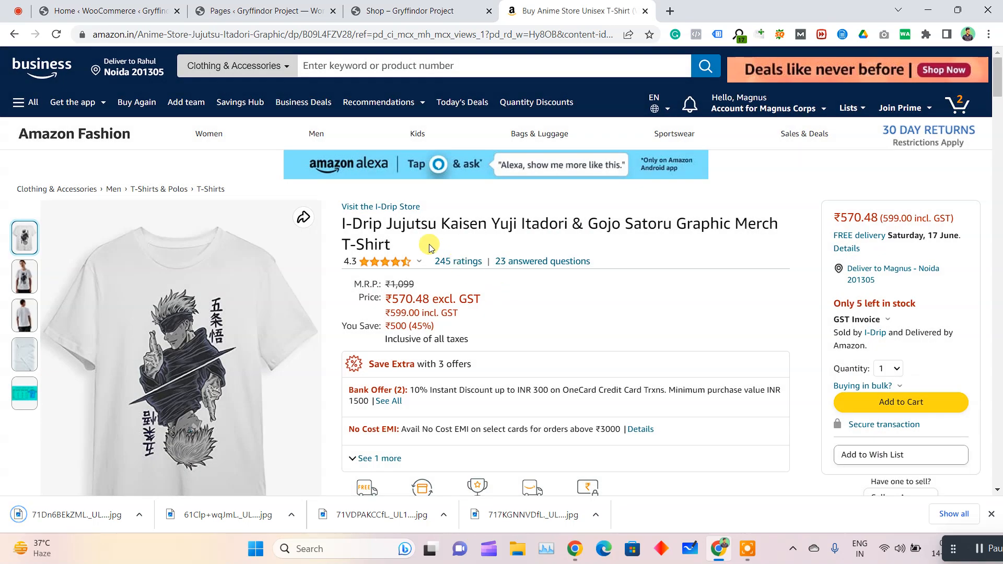
Start a new WooCommerce product and name it with the Amazon title "I-Drip Jujutsu Kaisen Yuji Itadori & Gojo Satoru Graphic Merch T-Shirt"
{"action": "left_click", "coordinate": [156, 7]}
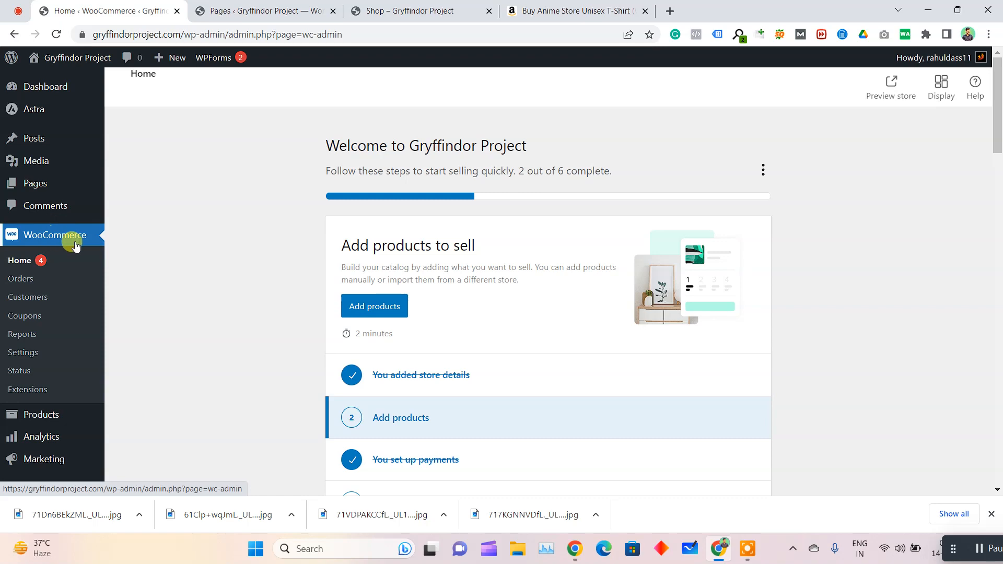
{"action": "mouse_move", "coordinate": [49, 415]}
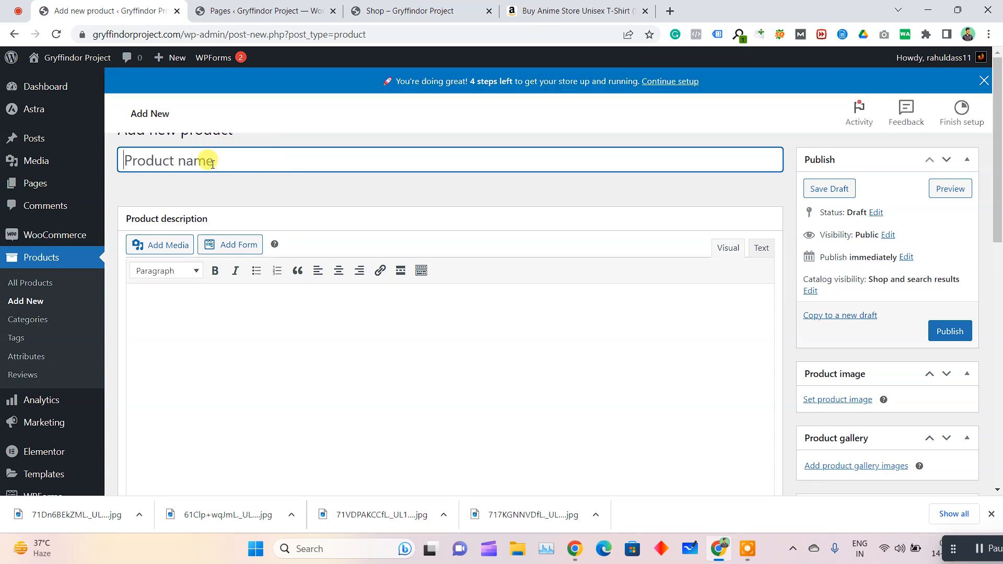
{"action": "left_click_drag", "start_coordinate": [523, 11], "coordinate": [211, 12]}
{"action": "left_click_drag", "start_coordinate": [339, 229], "coordinate": [410, 242]}
{"action": "key", "text": "ctrl+c"}
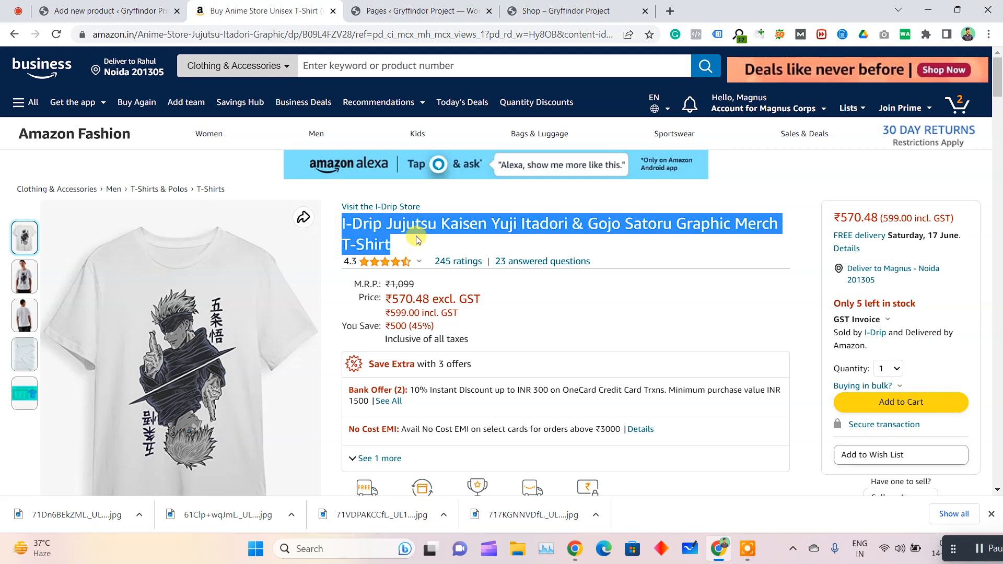
{"action": "left_click", "coordinate": [110, 10]}
{"action": "key", "text": "ctrl+v"}
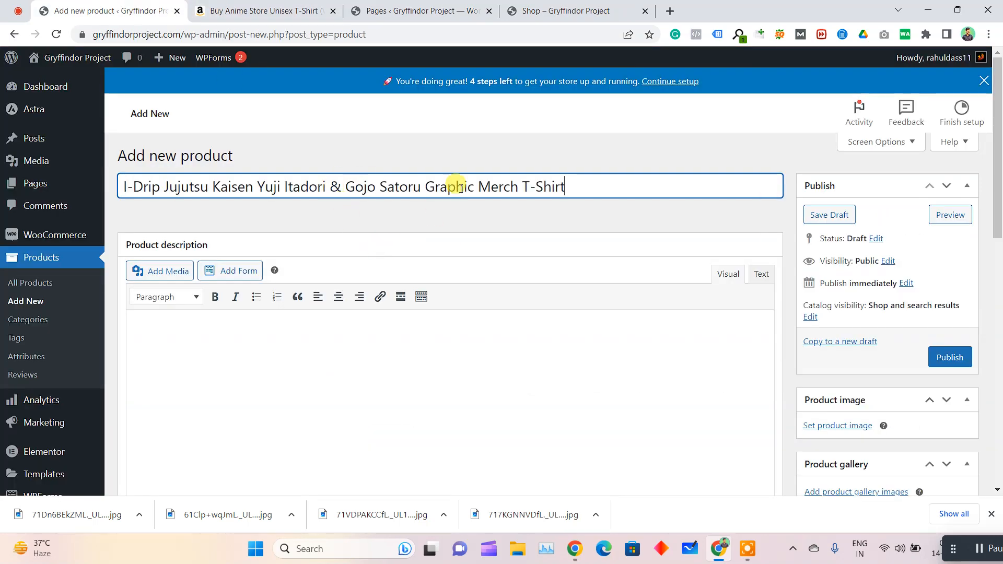
Copy the Amazon feature list from "Care Instructions" through the size chart note into the new product's description
{"action": "left_click", "coordinate": [286, 11]}
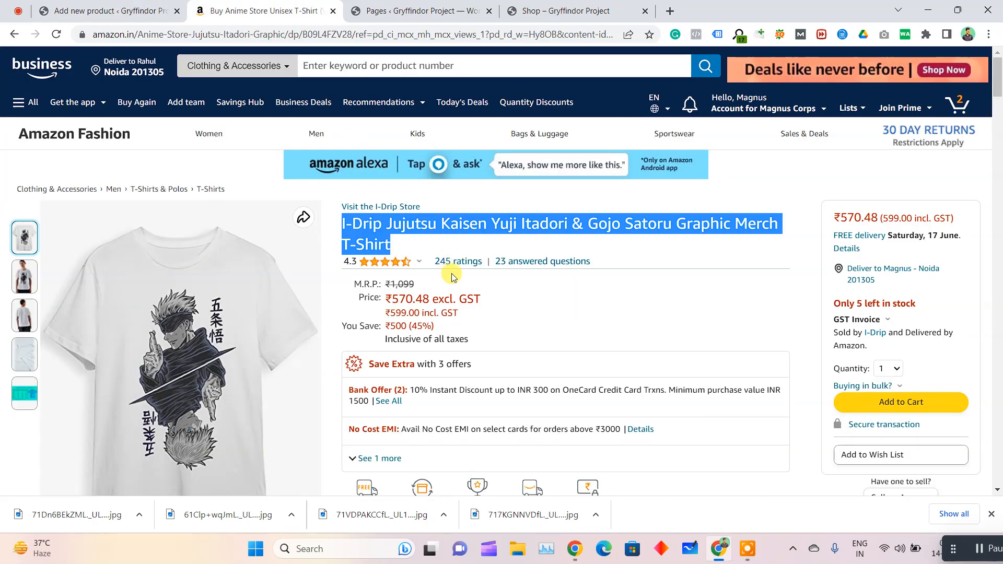
{"action": "scroll", "coordinate": [448, 276], "scroll_direction": "down", "scroll_amount": 4}
{"action": "scroll", "coordinate": [372, 392], "scroll_direction": "down", "scroll_amount": 6}
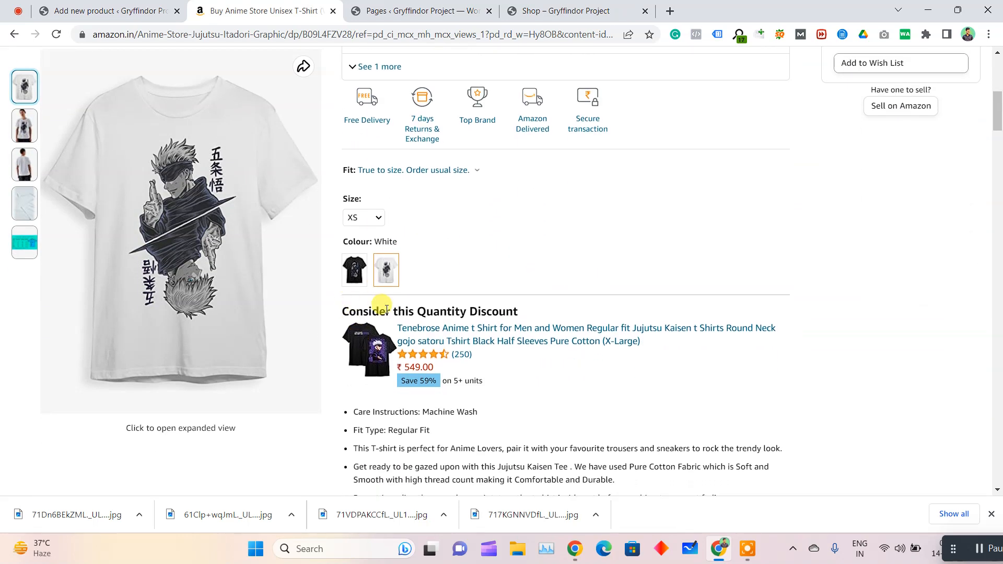
{"action": "left_click_drag", "start_coordinate": [616, 409], "coordinate": [354, 280]}
{"action": "key", "text": "ctrl+c"}
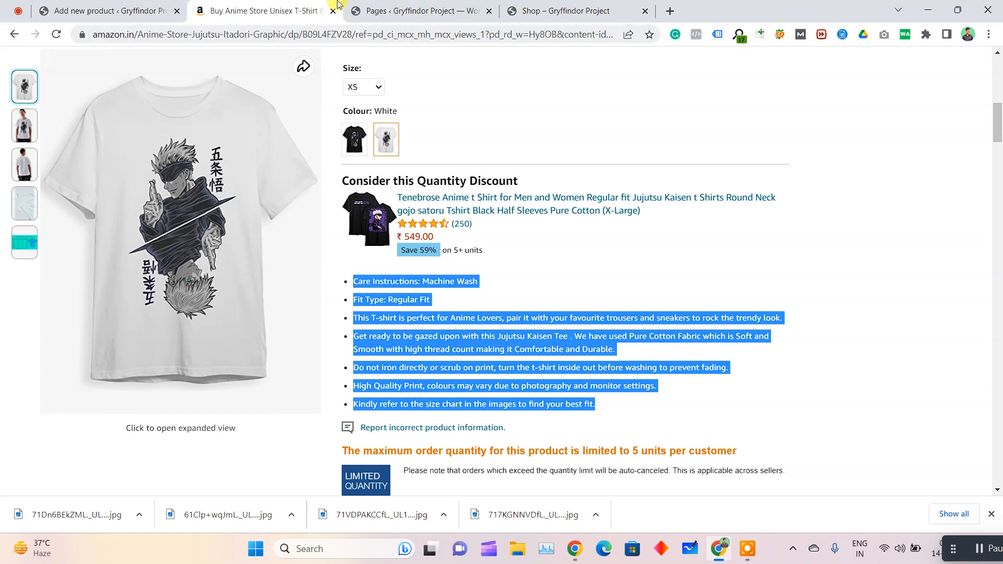
{"action": "left_click", "coordinate": [115, 9]}
{"action": "left_click", "coordinate": [261, 337]}
{"action": "key", "text": "ctrl+v"}
Format the whole product description as a bulleted list and give "Fit Type: Regular Fit" its own bullet
{"action": "key", "text": "ctrl+a"}
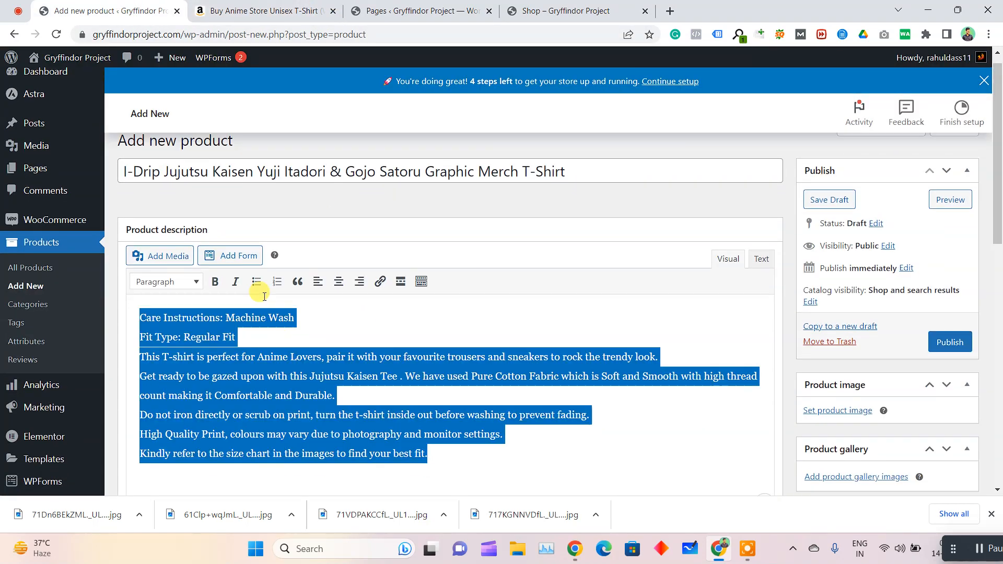
{"action": "left_click", "coordinate": [257, 282]}
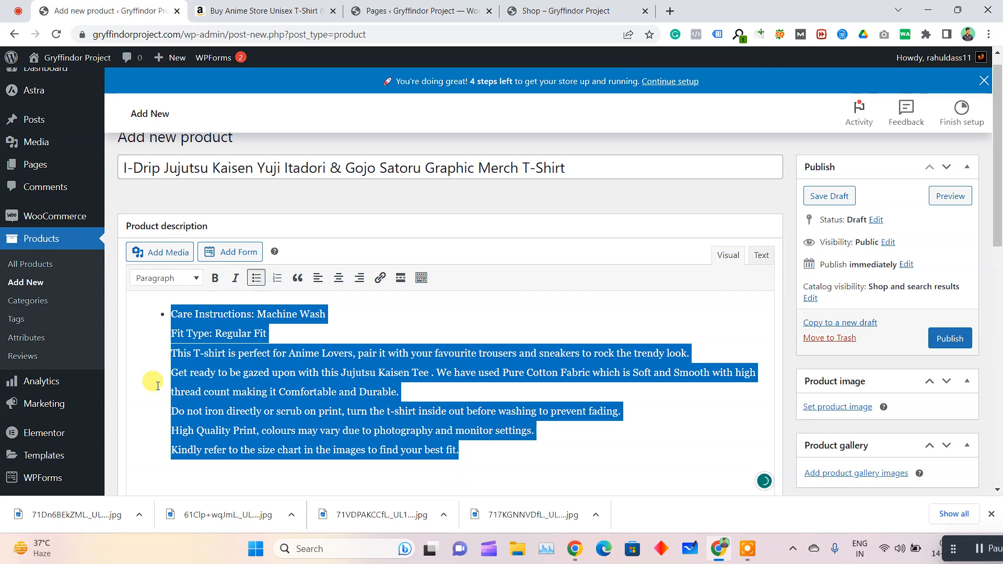
{"action": "left_click", "coordinate": [168, 335]}
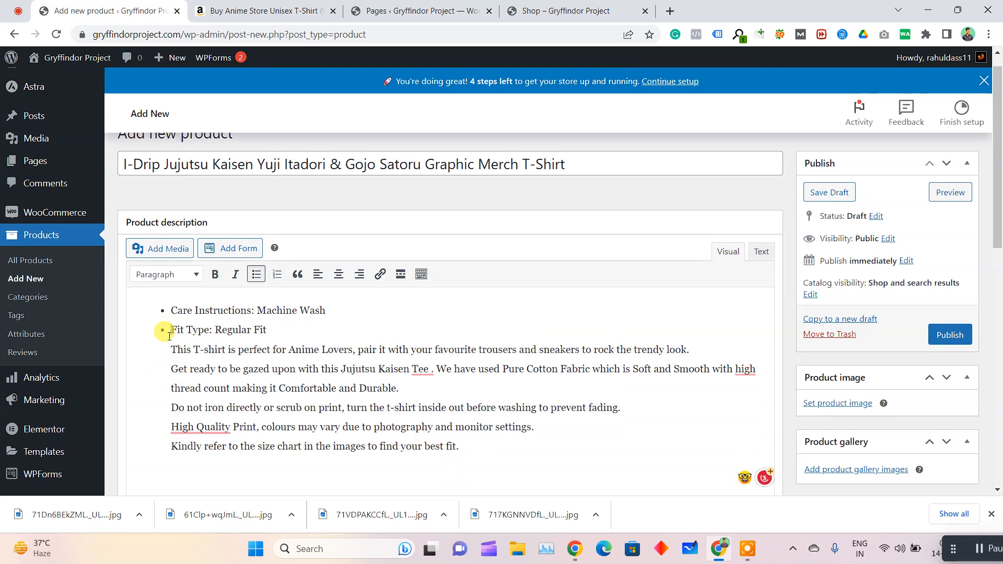
Switch to the Google Meet call and check the computer's Bluetooth devices in the system quick settings
{"action": "left_click", "coordinate": [18, 10]}
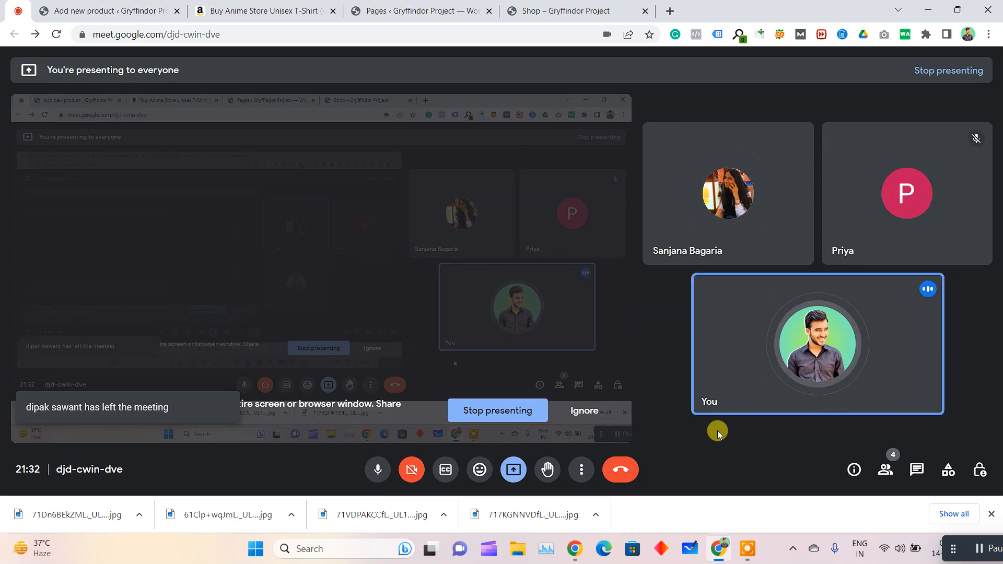
{"action": "mouse_move", "coordinate": [955, 554]}
{"action": "left_mouse_down"}
{"action": "mouse_move", "coordinate": [1001, 561]}
{"action": "mouse_move", "coordinate": [972, 555]}
{"action": "left_mouse_up"}
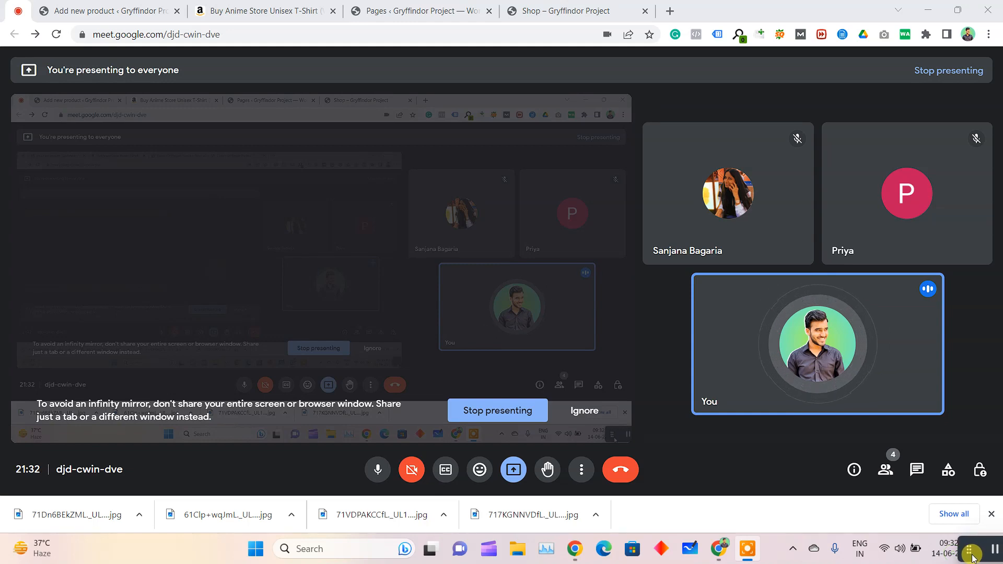
{"action": "left_click", "coordinate": [900, 550]}
{"action": "left_click", "coordinate": [893, 302]}
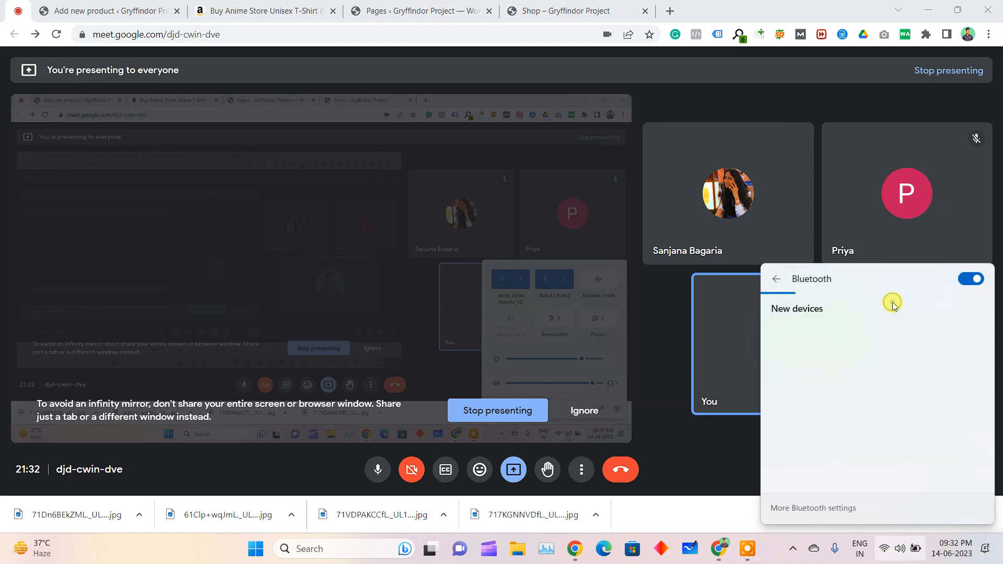
{"action": "left_click", "coordinate": [820, 202]}
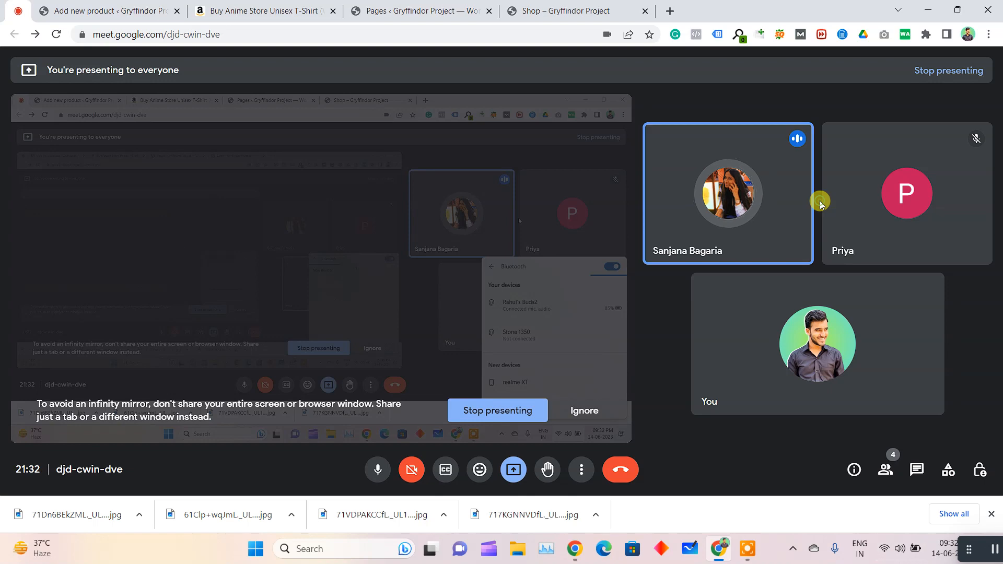
Set the Meet call's microphone to the Bluetooth headset and ignore the infinity mirror notice
{"action": "mouse_move", "coordinate": [575, 549]}
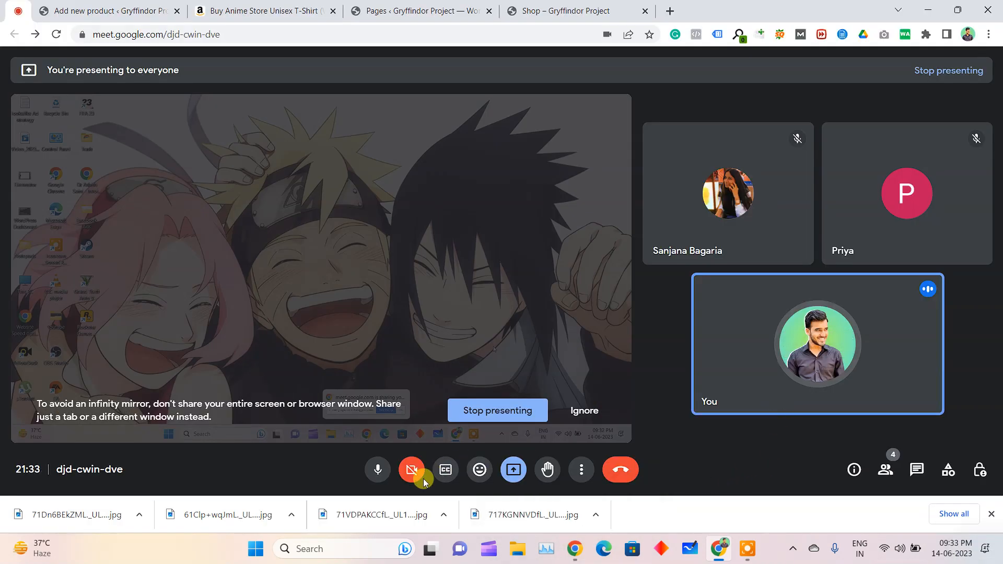
{"action": "left_click", "coordinate": [575, 475]}
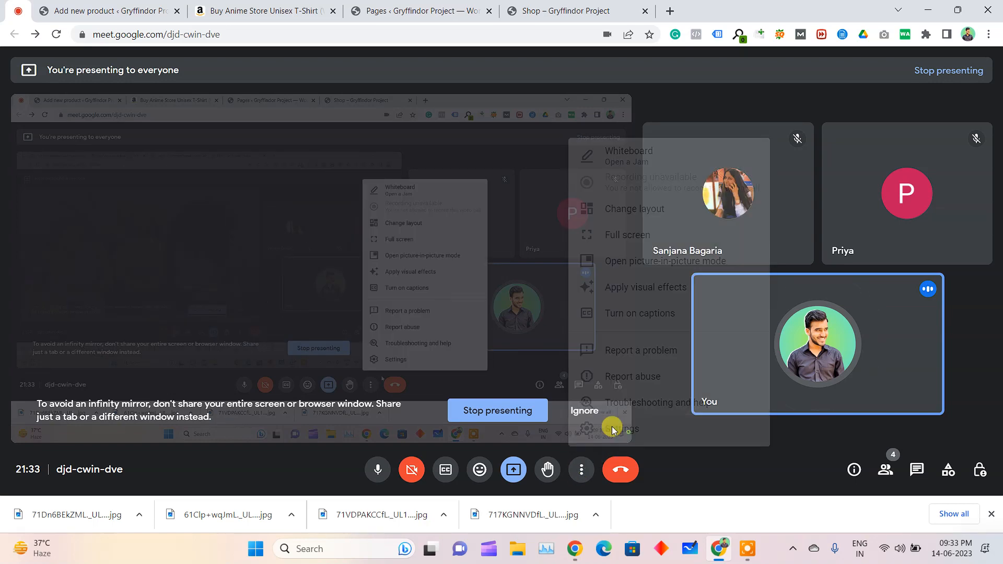
{"action": "left_click", "coordinate": [589, 427]}
{"action": "left_click", "coordinate": [557, 155]}
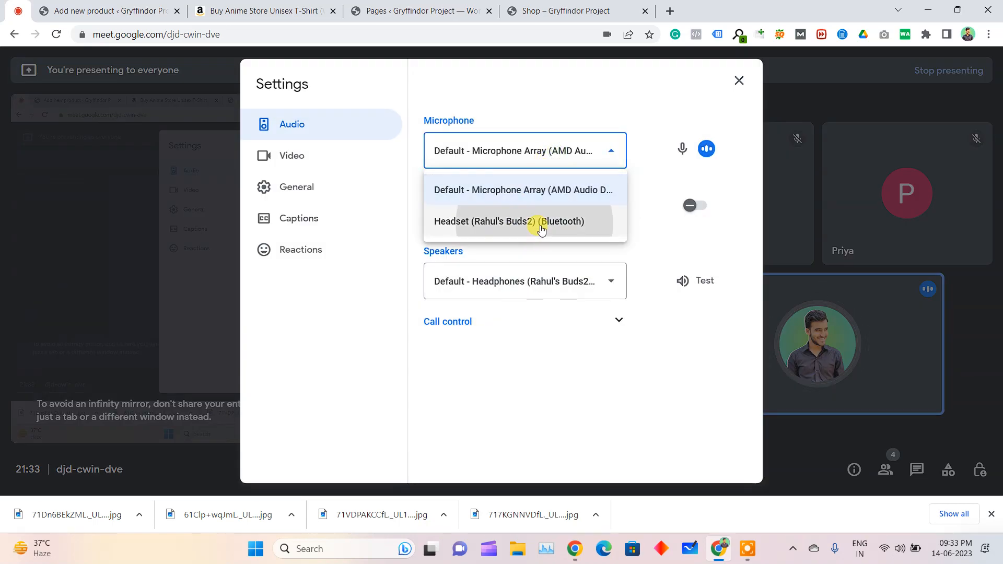
{"action": "left_click", "coordinate": [538, 223]}
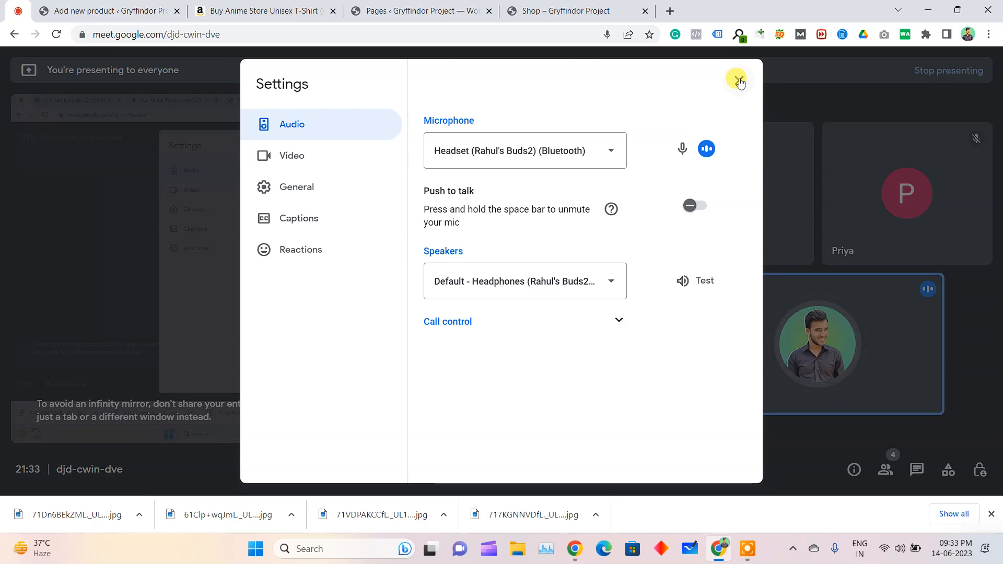
{"action": "left_click", "coordinate": [739, 81]}
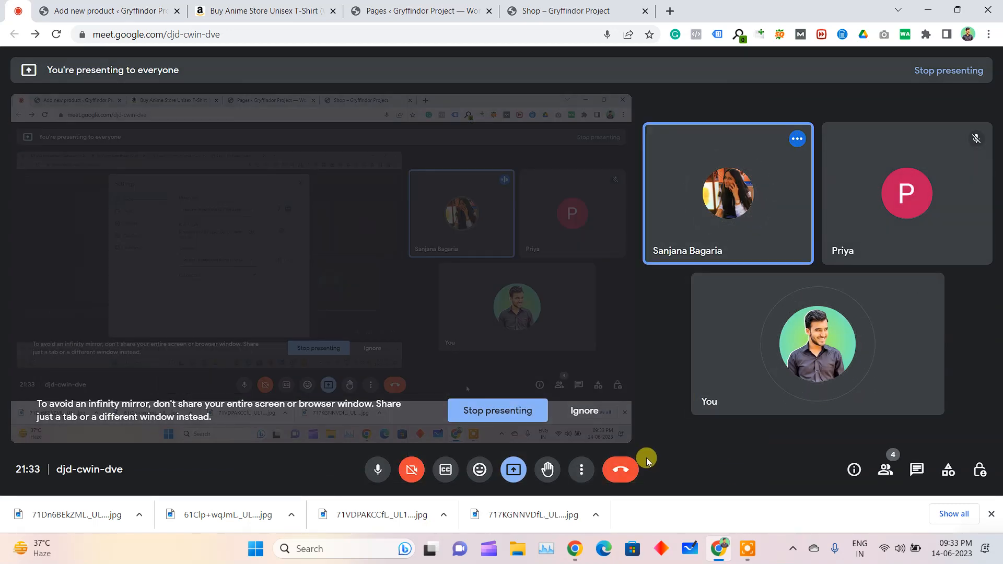
{"action": "left_click", "coordinate": [584, 409]}
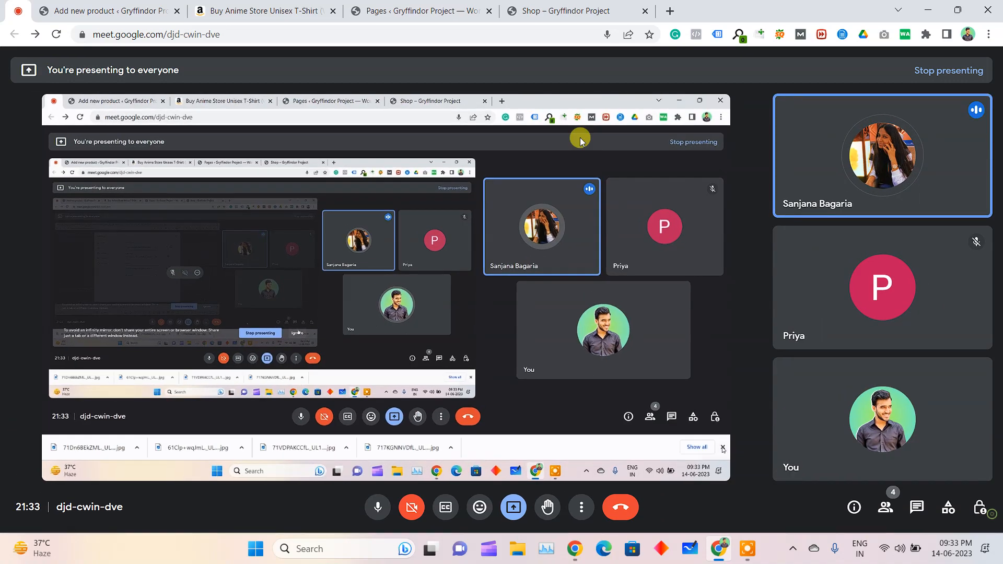
Back in the product description, give each line from "This T-shirt is perfect" to "High Quality Print" its own bullet and correct "High Quality" to "High-Quality"
{"action": "left_click", "coordinate": [286, 7]}
{"action": "left_click", "coordinate": [178, 6]}
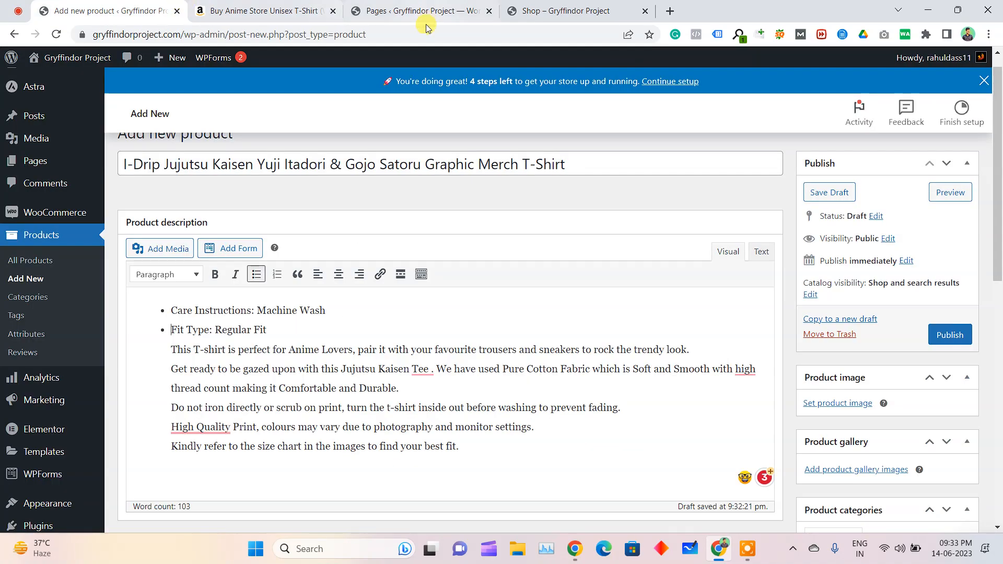
{"action": "left_click", "coordinate": [159, 355]}
{"action": "key", "text": "BackSpace"}
{"action": "key", "text": "Return"}
{"action": "key", "text": "Down"}
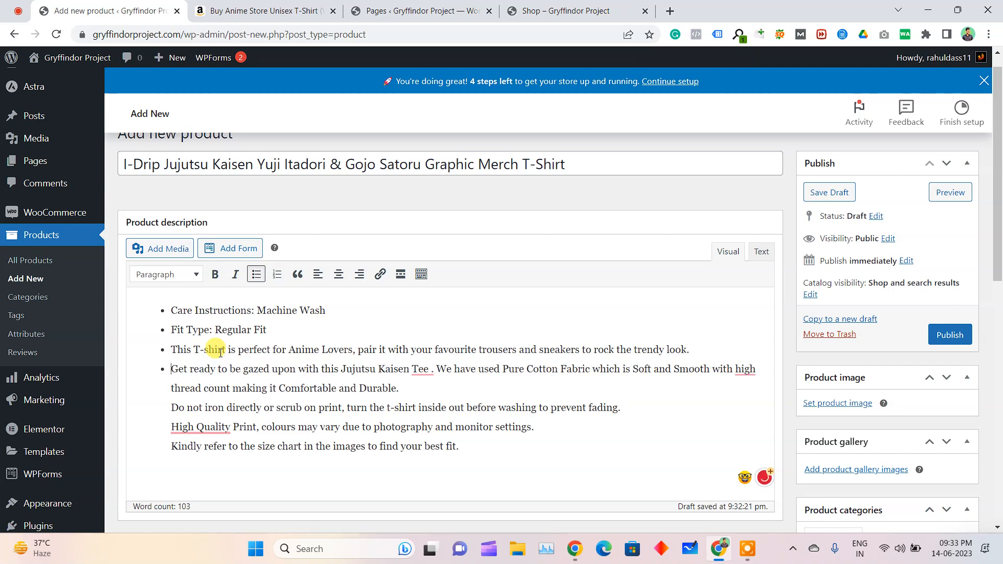
{"action": "key", "text": "BackSpace"}
{"action": "key", "text": "BackSpace"}
{"action": "key", "text": "Return"}
{"action": "right_click", "coordinate": [206, 428]}
{"action": "left_click", "coordinate": [203, 358]}
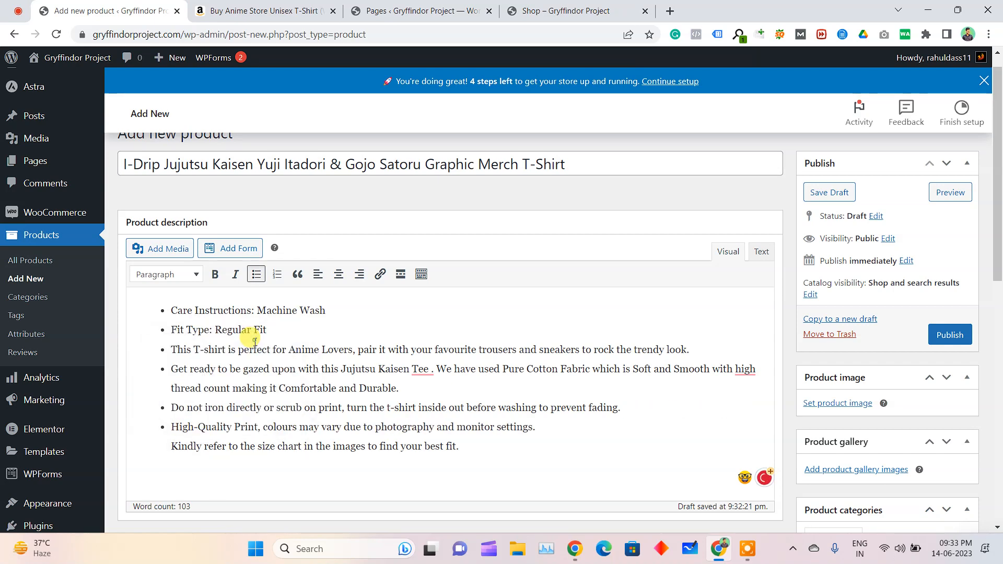
Copy the entire bulleted product description into the product short description
{"action": "key", "text": "ctrl+a"}
{"action": "left_click", "coordinate": [475, 403]}
{"action": "key", "text": "ctrl+a"}
{"action": "key", "text": "ctrl+c"}
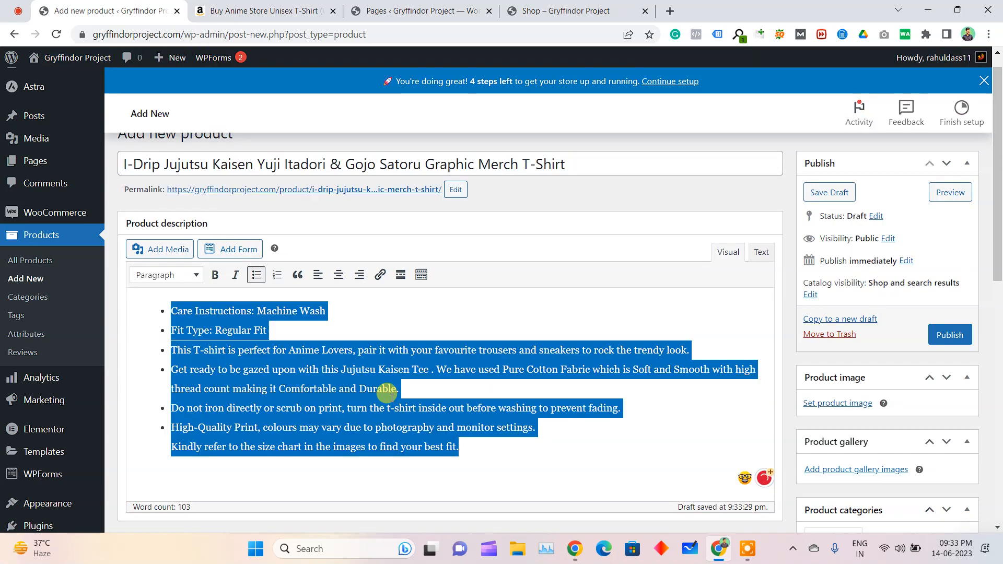
{"action": "scroll", "coordinate": [224, 443], "scroll_direction": "down", "scroll_amount": 3}
{"action": "scroll", "coordinate": [230, 445], "scroll_direction": "down", "scroll_amount": 6}
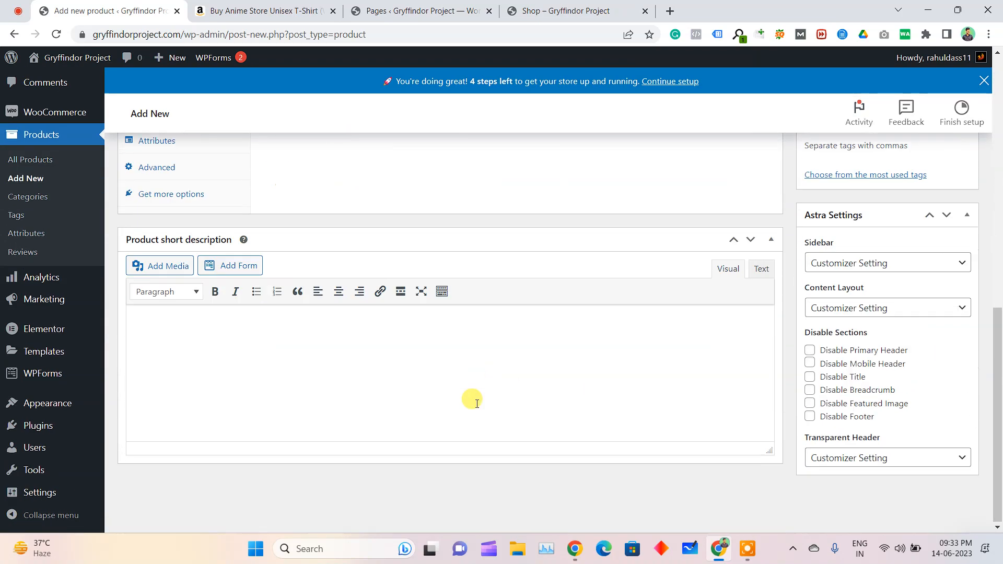
{"action": "key", "text": "ctrl+v"}
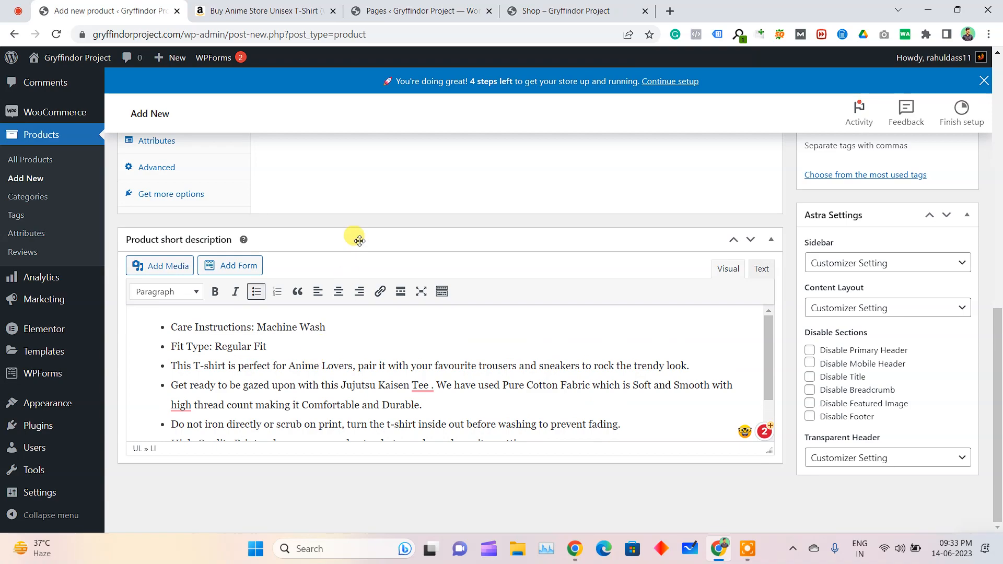
Upload the plain T-shirt photo 717KGNNVDfL._UL1500_ from the Downloads folder and set it as the product image
{"action": "scroll", "coordinate": [347, 238], "scroll_direction": "up", "scroll_amount": 10}
{"action": "left_click", "coordinate": [294, 340]}
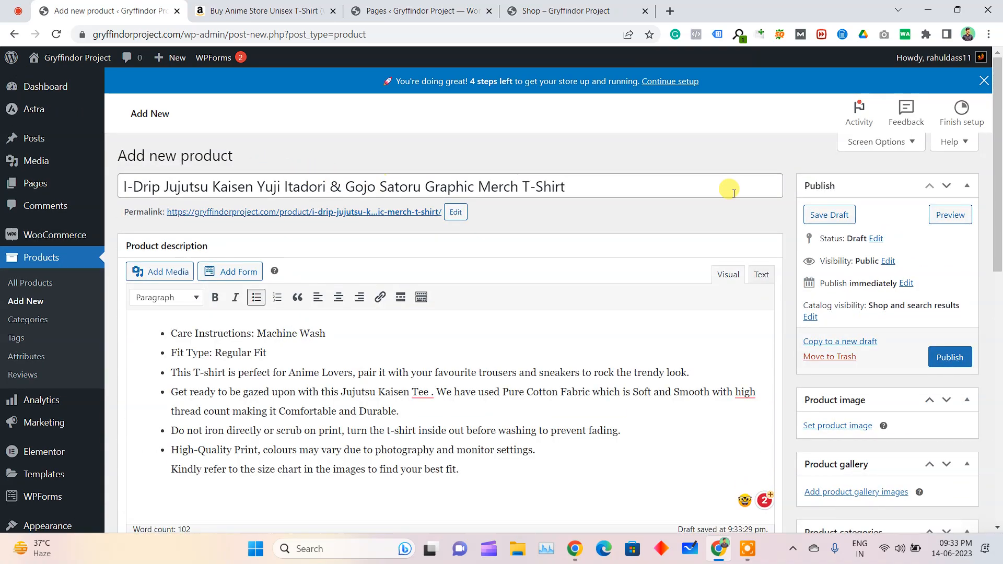
{"action": "scroll", "coordinate": [888, 399], "scroll_direction": "down", "scroll_amount": 1}
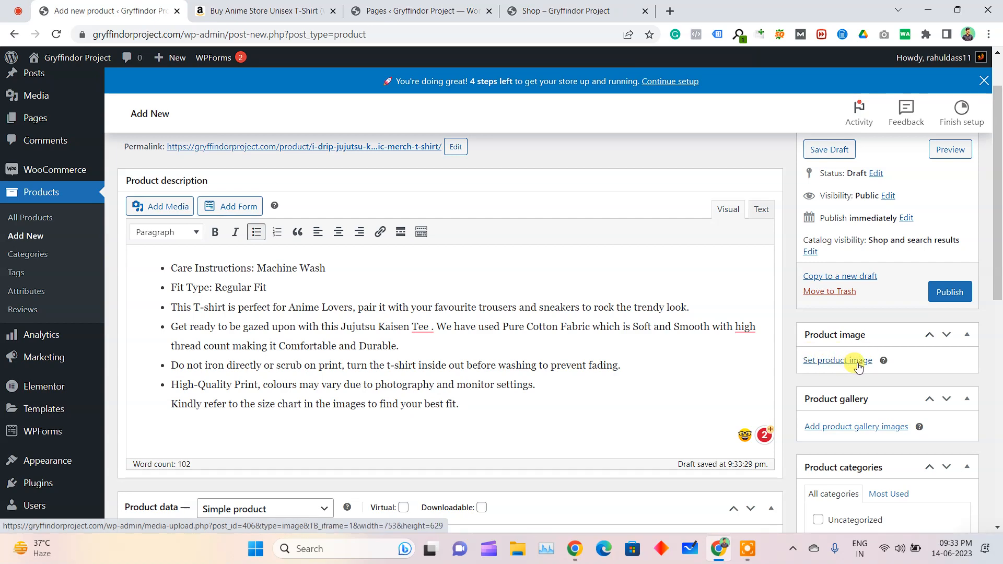
{"action": "left_click", "coordinate": [857, 366]}
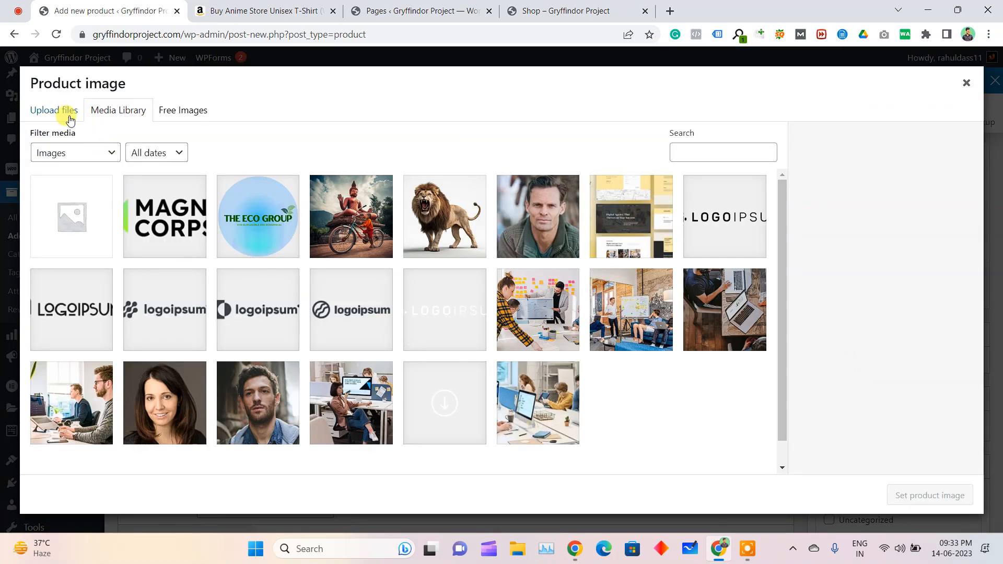
{"action": "left_click", "coordinate": [74, 123]}
{"action": "left_click", "coordinate": [506, 303]}
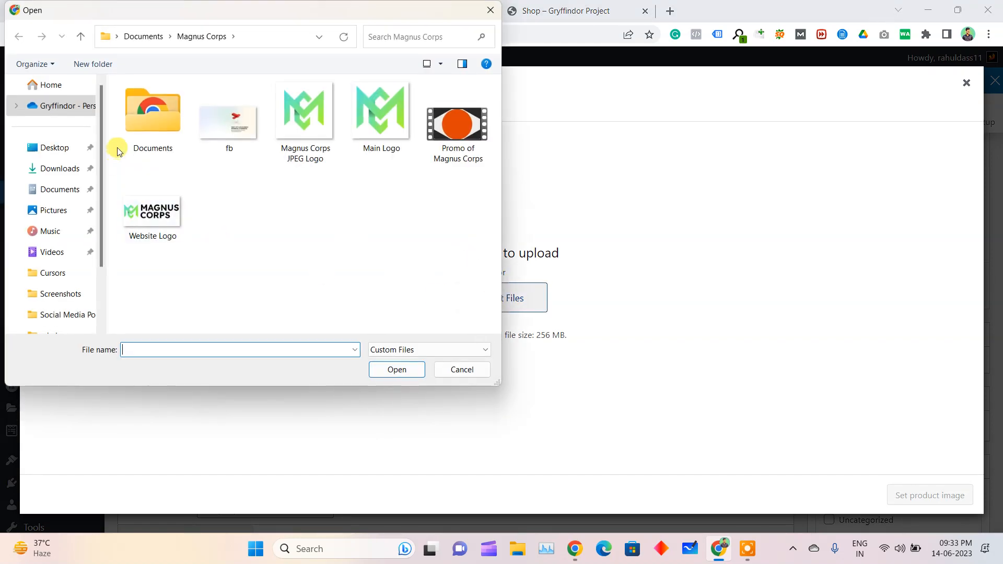
{"action": "left_click", "coordinate": [48, 176]}
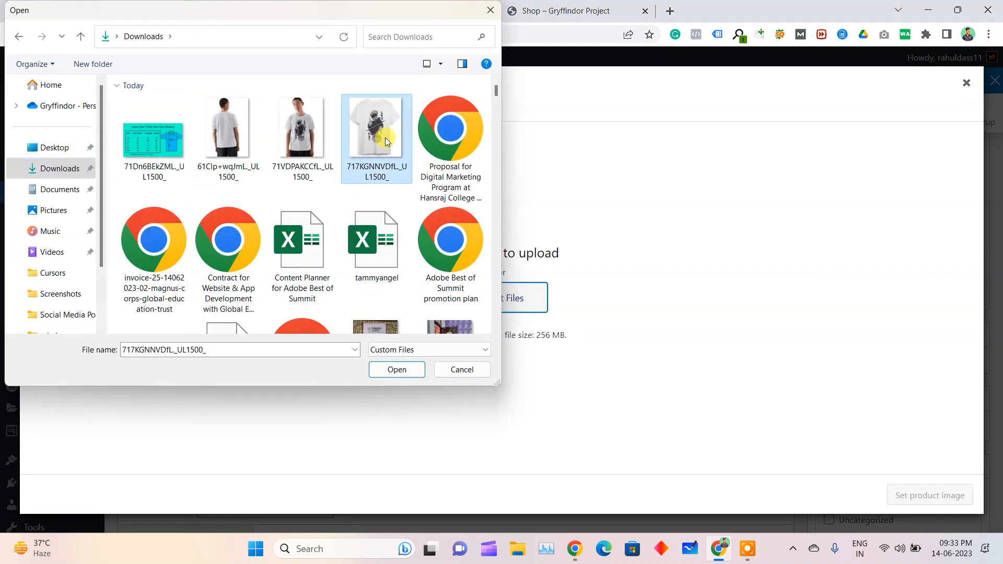
{"action": "double_click", "coordinate": [377, 128]}
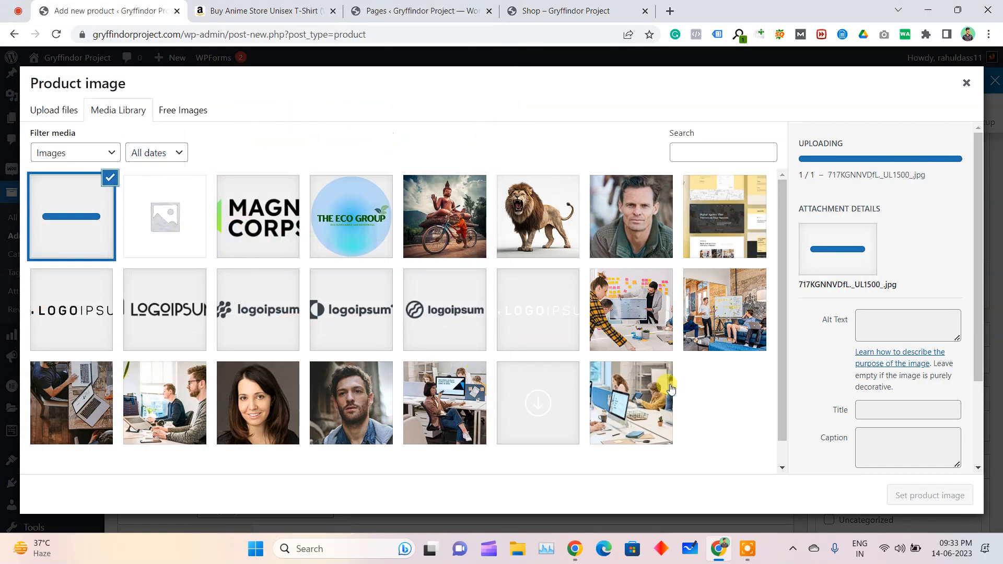
{"action": "left_click", "coordinate": [936, 496]}
Upload the size chart and the two model photos of the T-shirt from Downloads and add all three to the product gallery
{"action": "scroll", "coordinate": [912, 379], "scroll_direction": "down", "scroll_amount": 2}
{"action": "scroll", "coordinate": [916, 376], "scroll_direction": "down", "scroll_amount": 4}
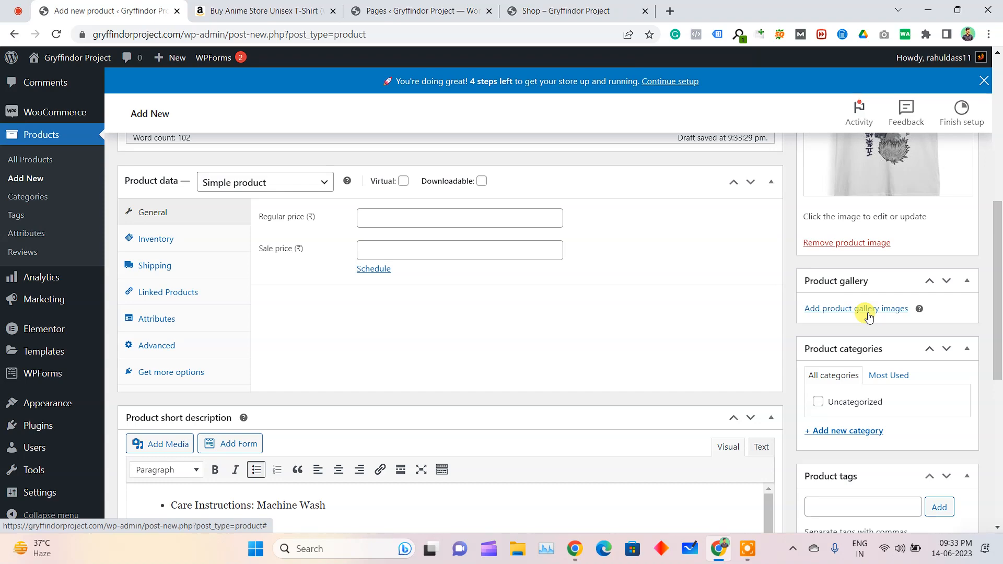
{"action": "left_click", "coordinate": [855, 310]}
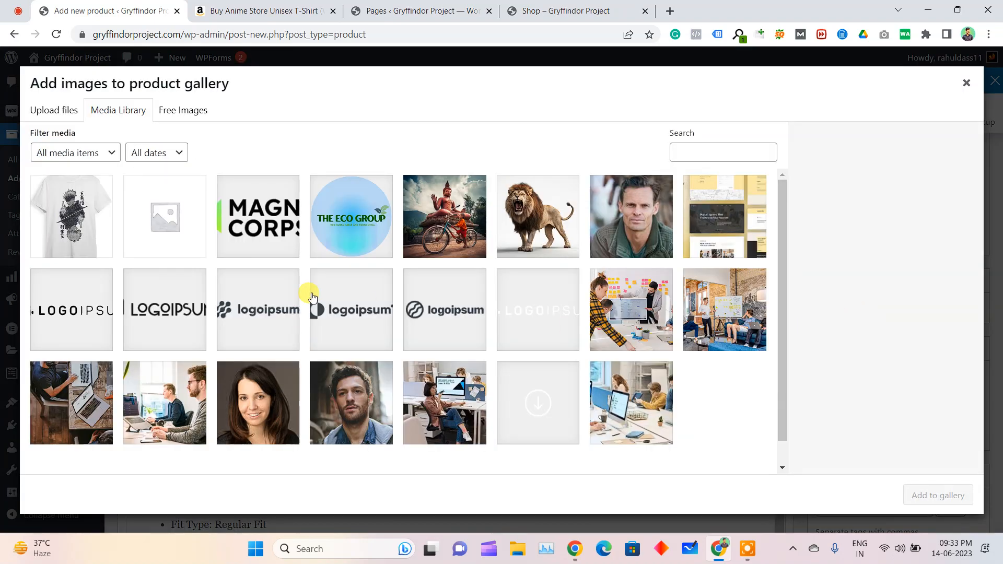
{"action": "left_click", "coordinate": [53, 111]}
{"action": "left_click", "coordinate": [488, 302]}
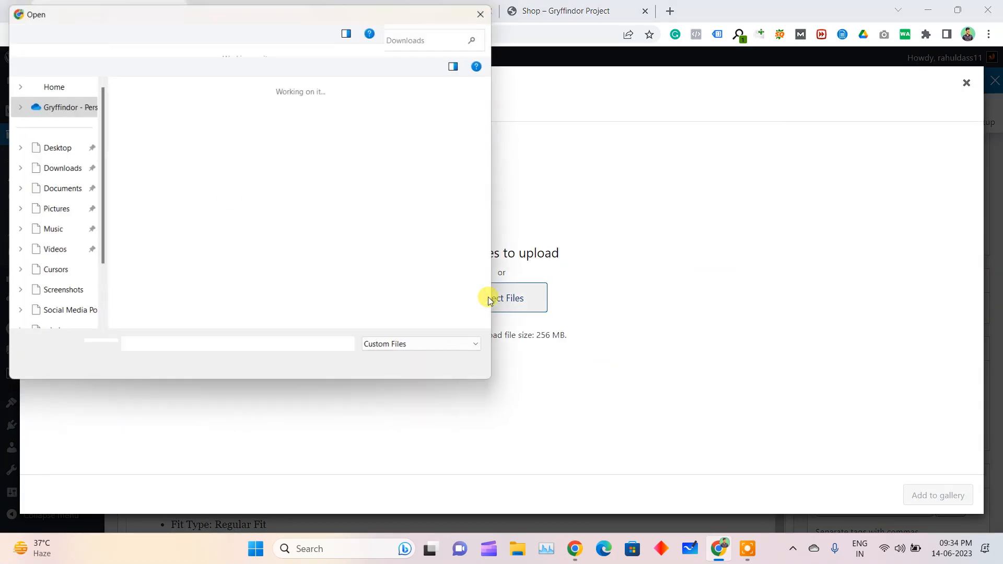
{"action": "left_click", "coordinate": [245, 133], "text": "ctrl"}
{"action": "left_click", "coordinate": [153, 139], "text": "ctrl"}
{"action": "left_click", "coordinate": [403, 369]}
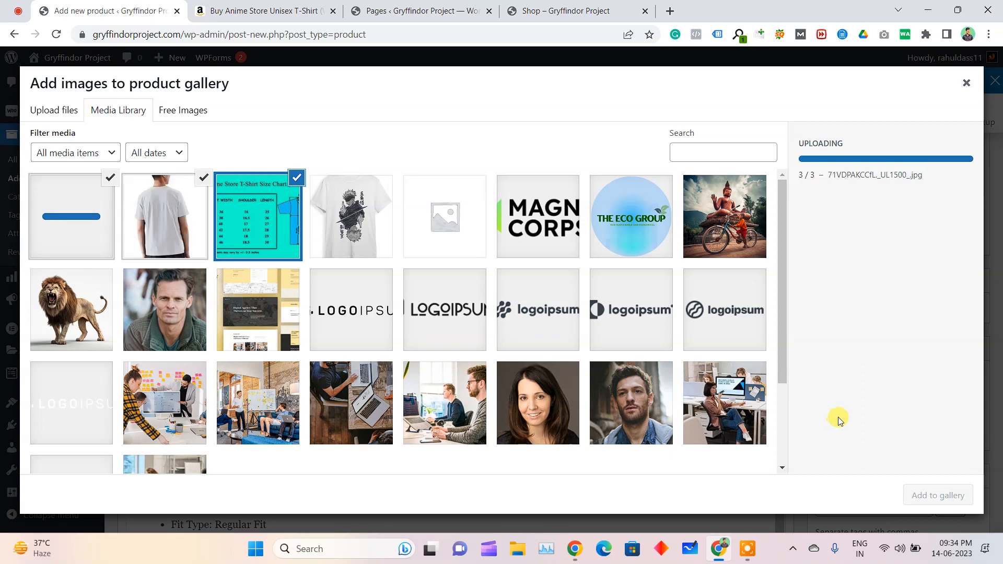
{"action": "left_click", "coordinate": [925, 495]}
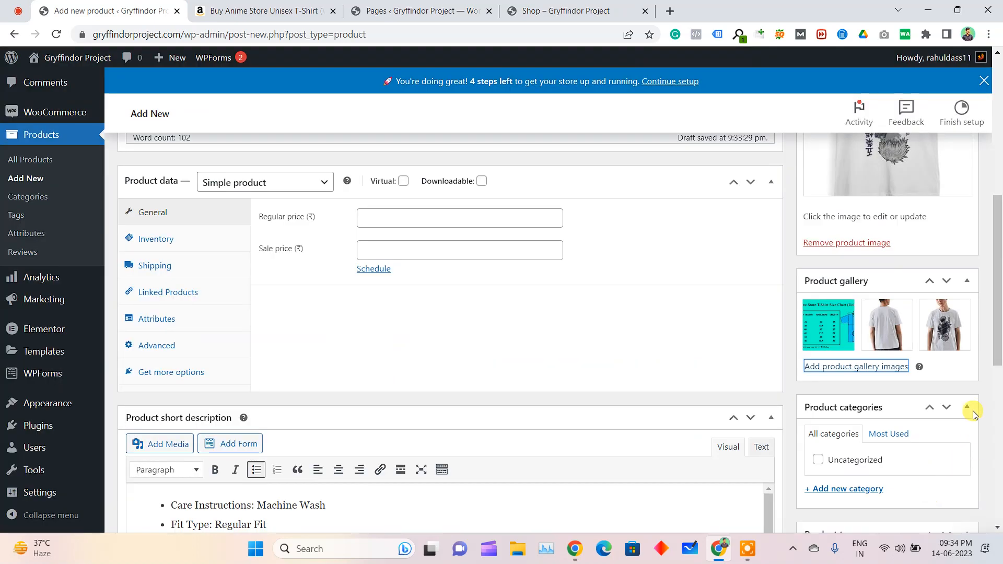
Create the product categories Fashion and Men without a parent and assign them to the product
{"action": "scroll", "coordinate": [929, 342], "scroll_direction": "down", "scroll_amount": 2}
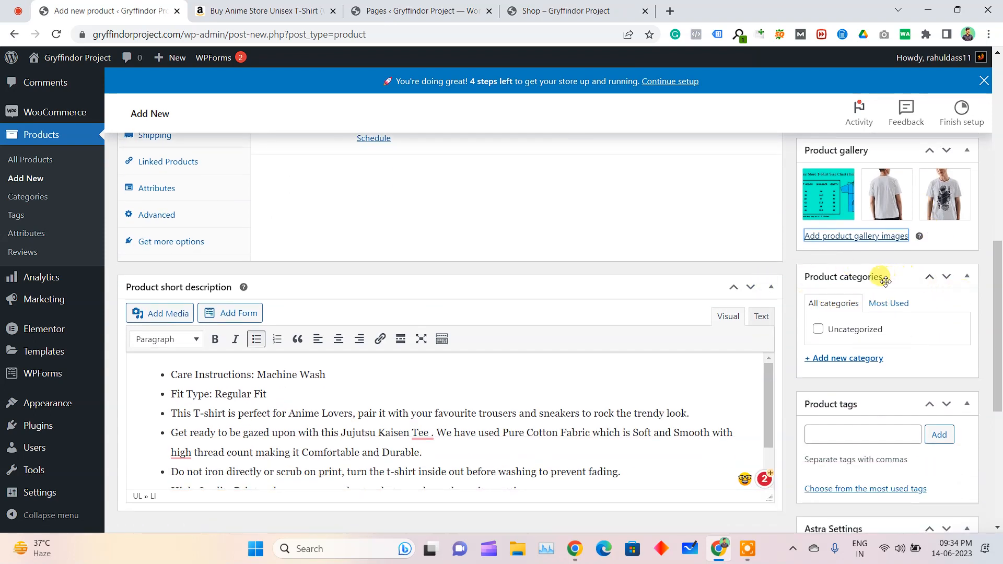
{"action": "left_click", "coordinate": [847, 360]}
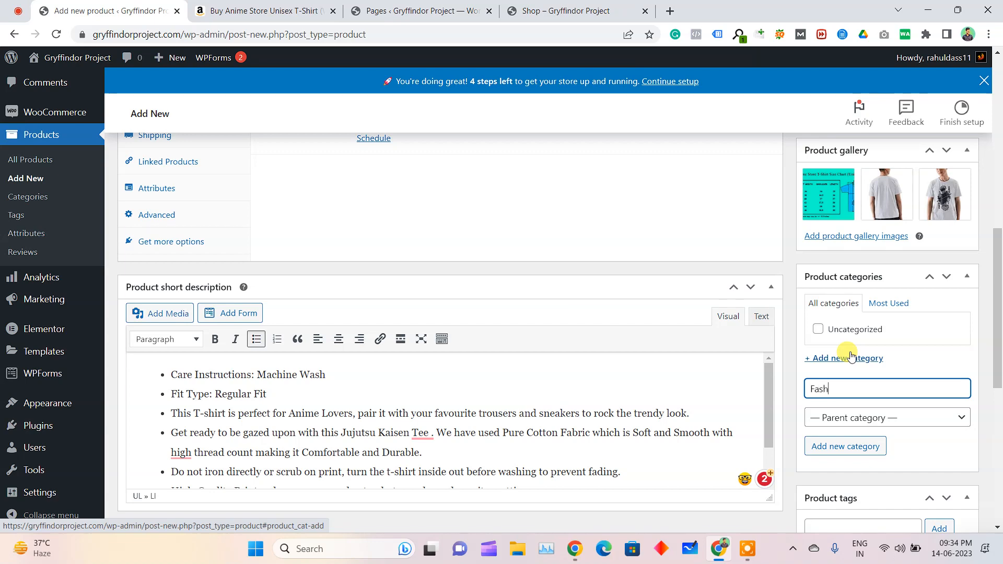
{"action": "left_click", "coordinate": [854, 447]}
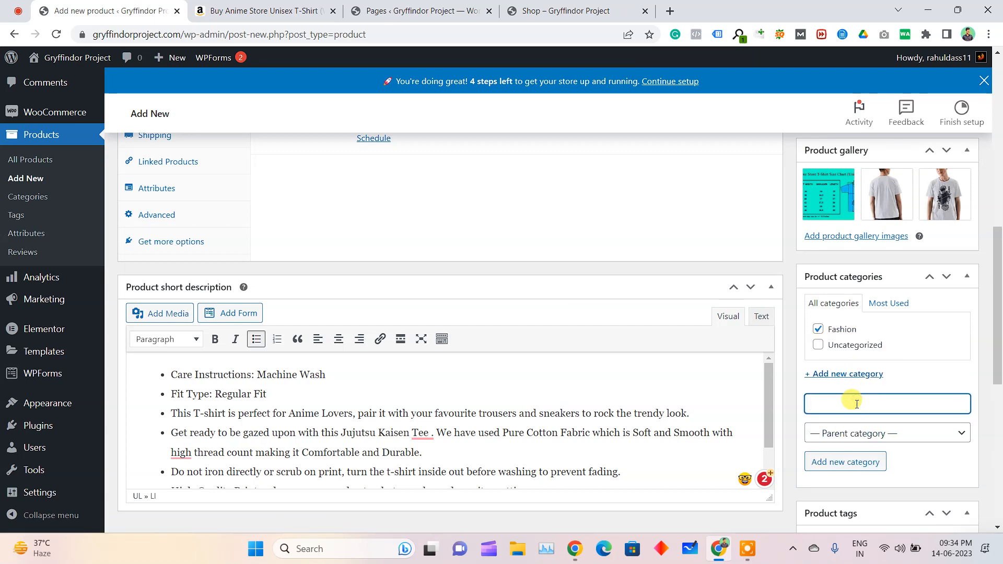
{"action": "left_click", "coordinate": [855, 465]}
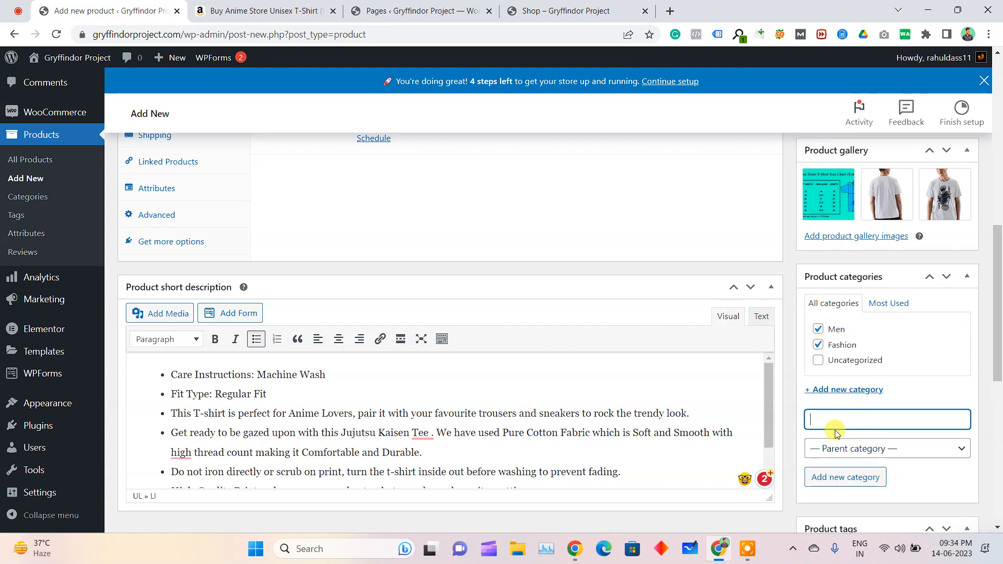
Create a product category named Tshirt under the parent category Men
{"action": "type", "text": "Tshirt"}
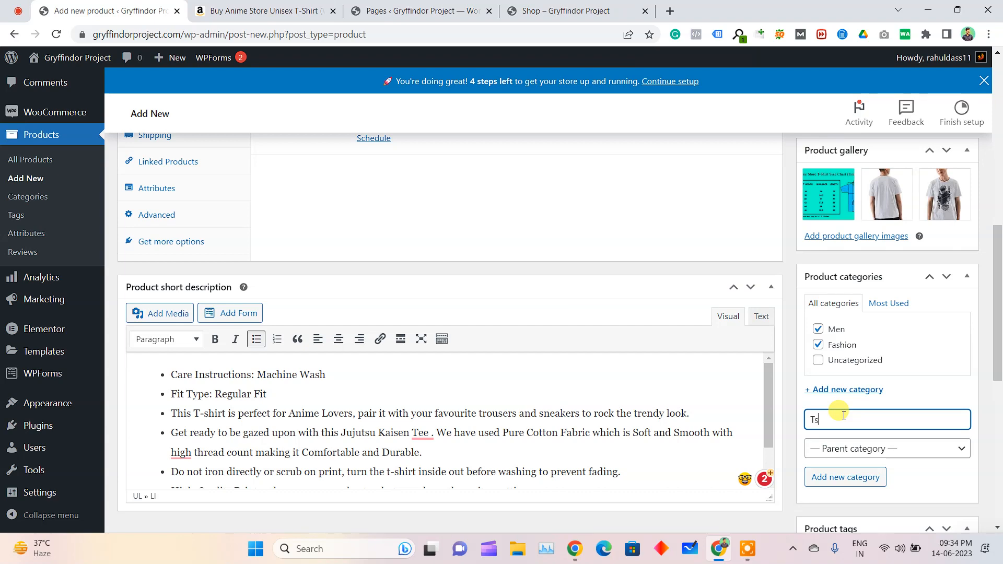
{"action": "left_click", "coordinate": [850, 448]}
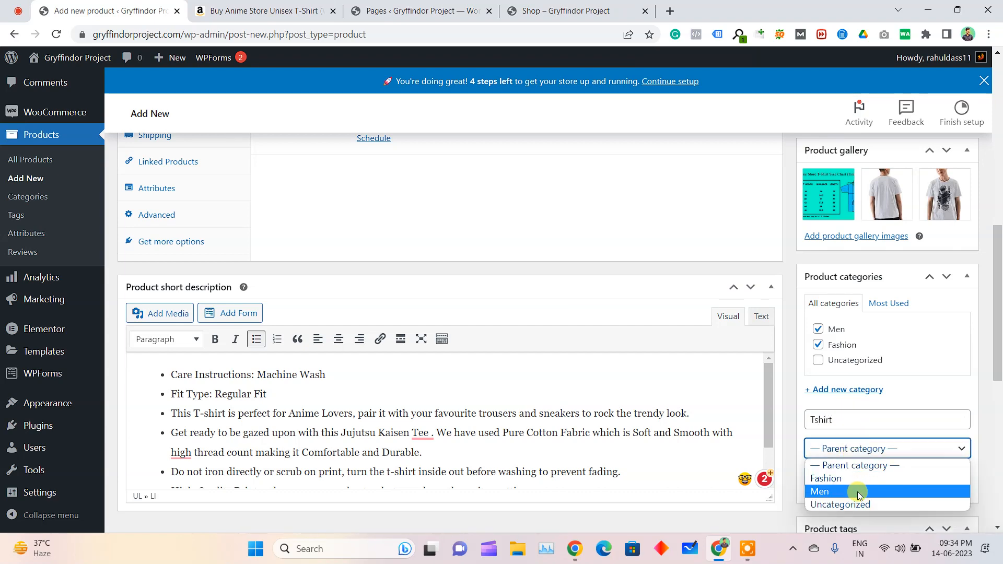
{"action": "left_click", "coordinate": [858, 478]}
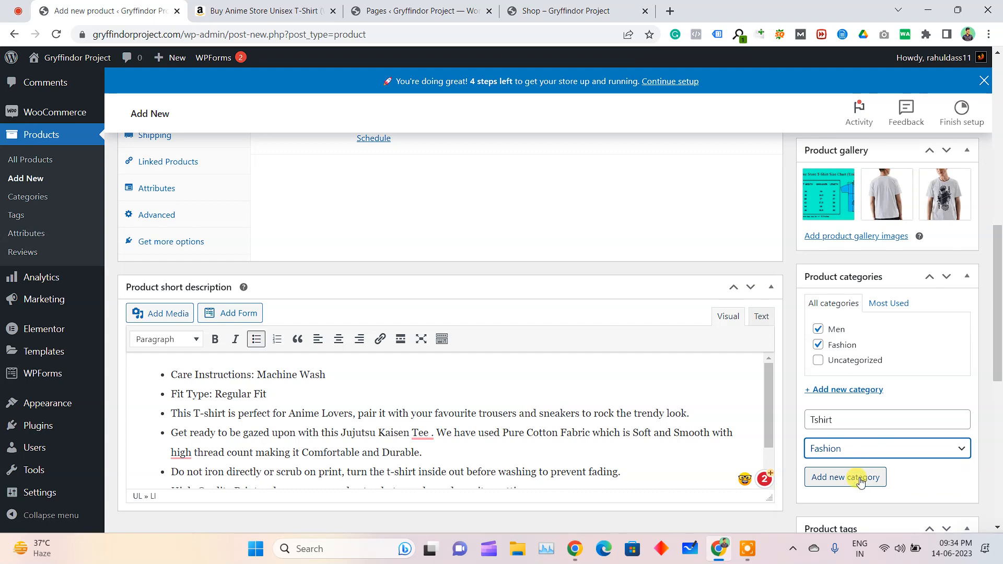
{"action": "left_click", "coordinate": [841, 448]}
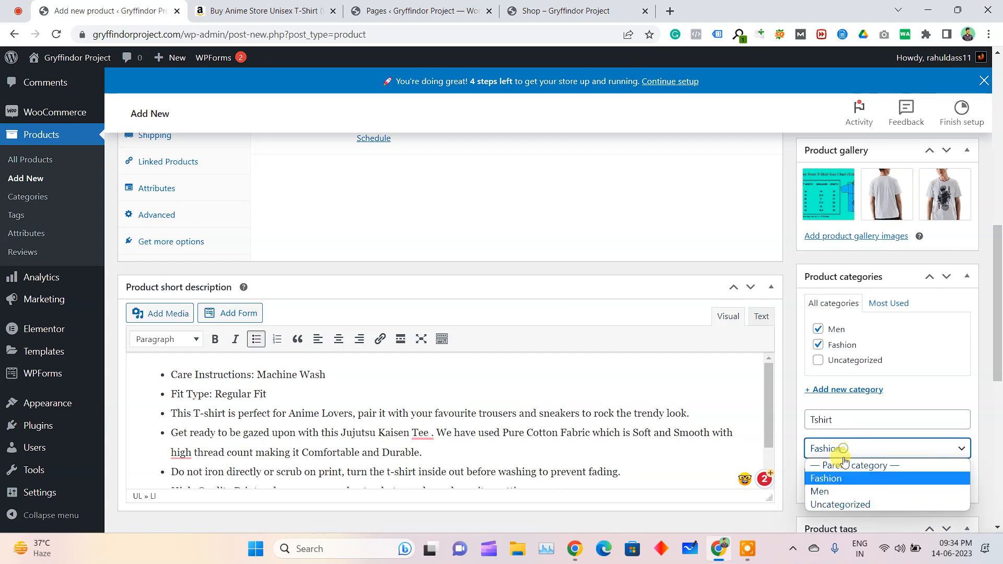
{"action": "left_click", "coordinate": [845, 492]}
{"action": "left_click", "coordinate": [853, 481]}
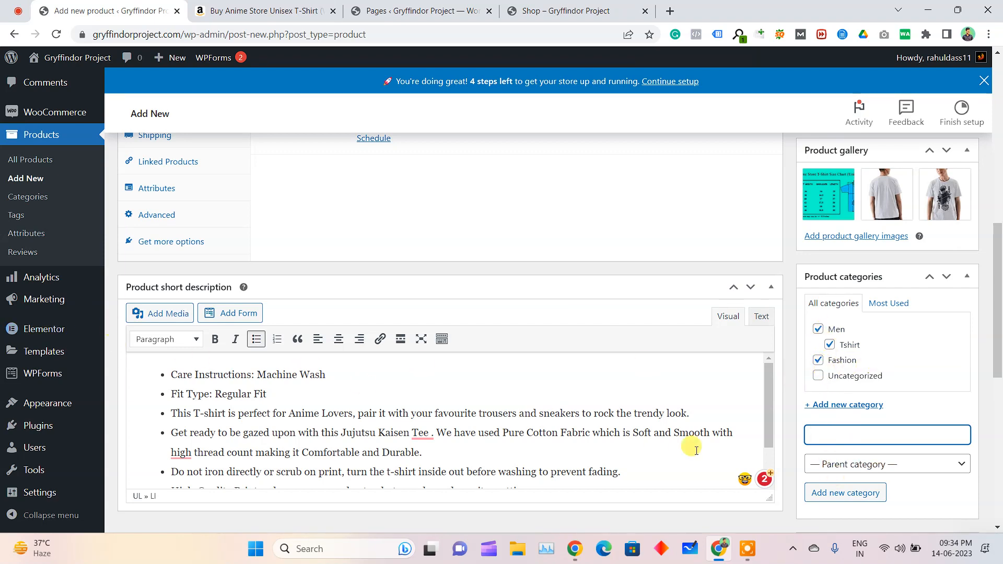
Open the product categories in a separate tab, set Fashion as the parent of Men, update it and return to the category list
{"action": "middle_click", "coordinate": [32, 202]}
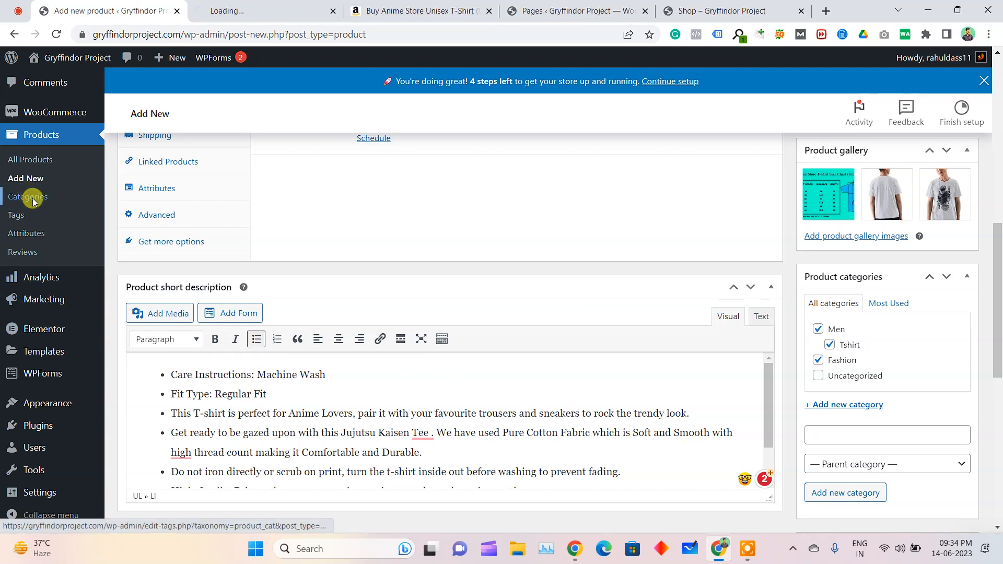
{"action": "left_click", "coordinate": [270, 4]}
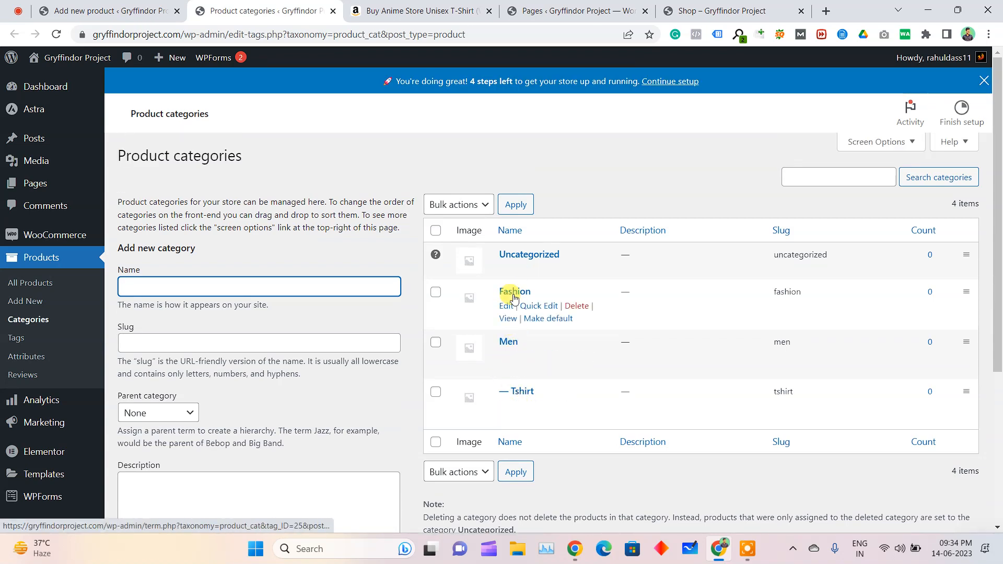
{"action": "left_click", "coordinate": [509, 360]}
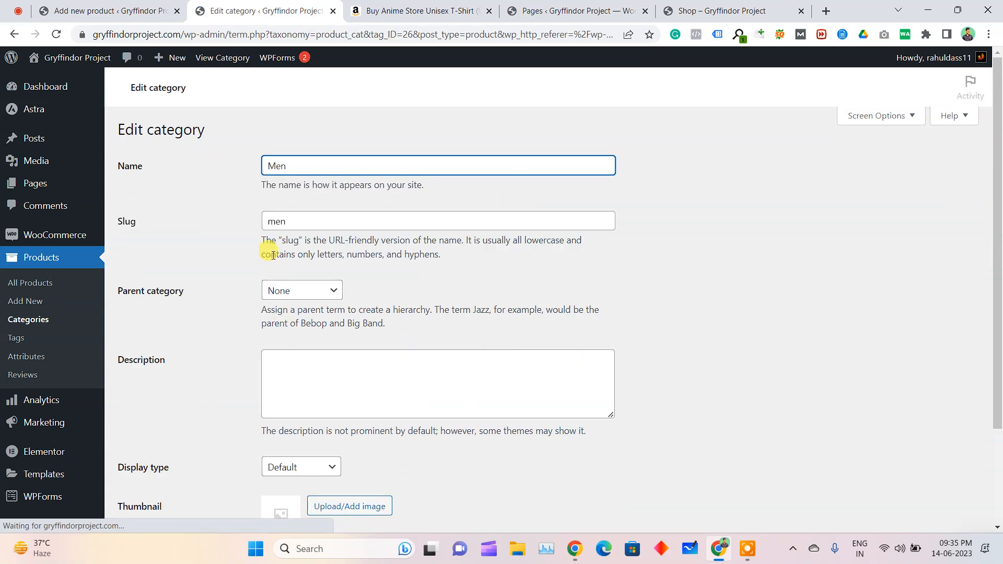
{"action": "left_click_drag", "start_coordinate": [147, 306], "coordinate": [195, 293]}
{"action": "left_click", "coordinate": [280, 291]}
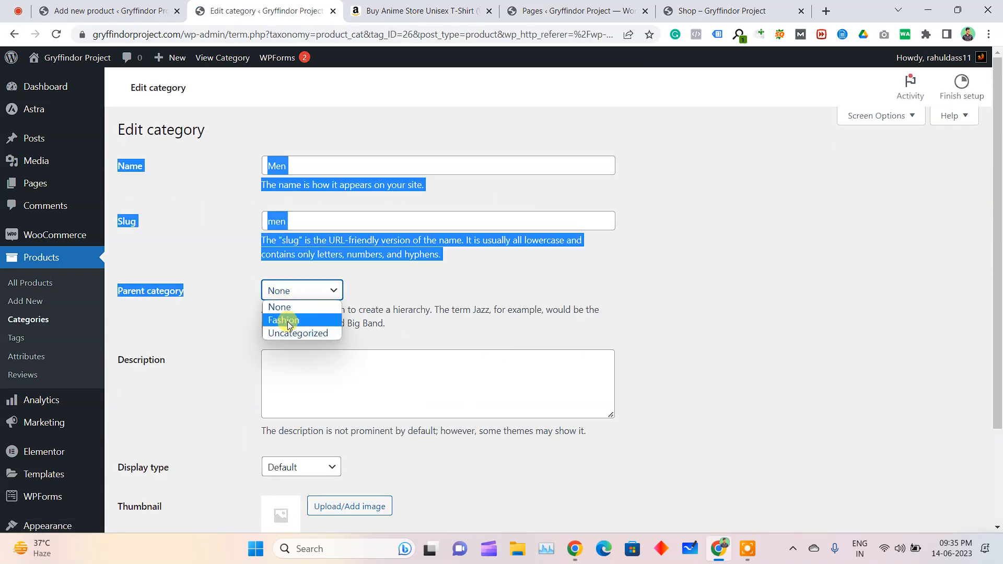
{"action": "left_click", "coordinate": [284, 319]}
{"action": "scroll", "coordinate": [214, 326], "scroll_direction": "down", "scroll_amount": 2}
{"action": "left_click", "coordinate": [128, 475]}
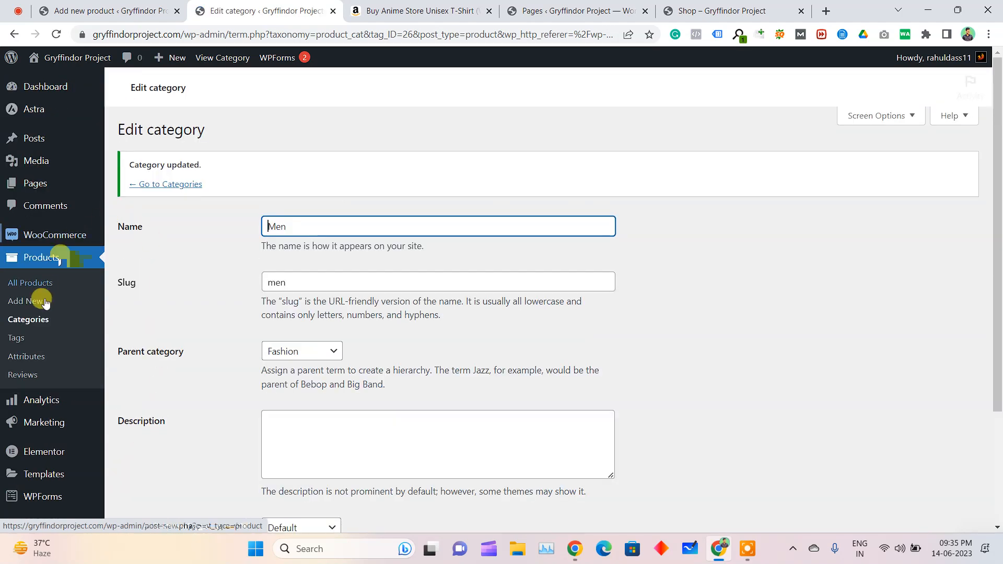
{"action": "left_click", "coordinate": [32, 321]}
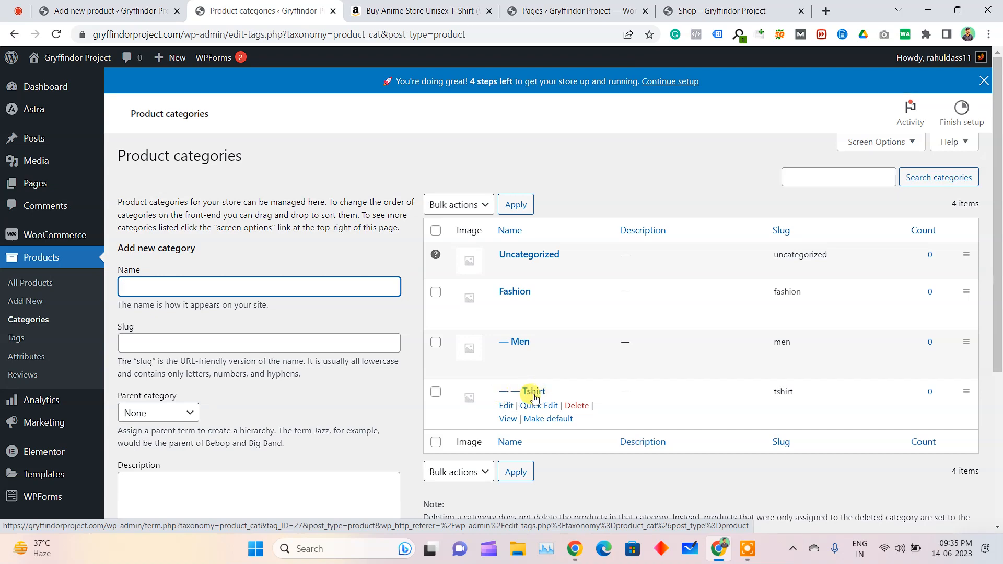
Back in the new product, add the product tags "tshirt" and "anime tshirt"
{"action": "left_click", "coordinate": [79, 10]}
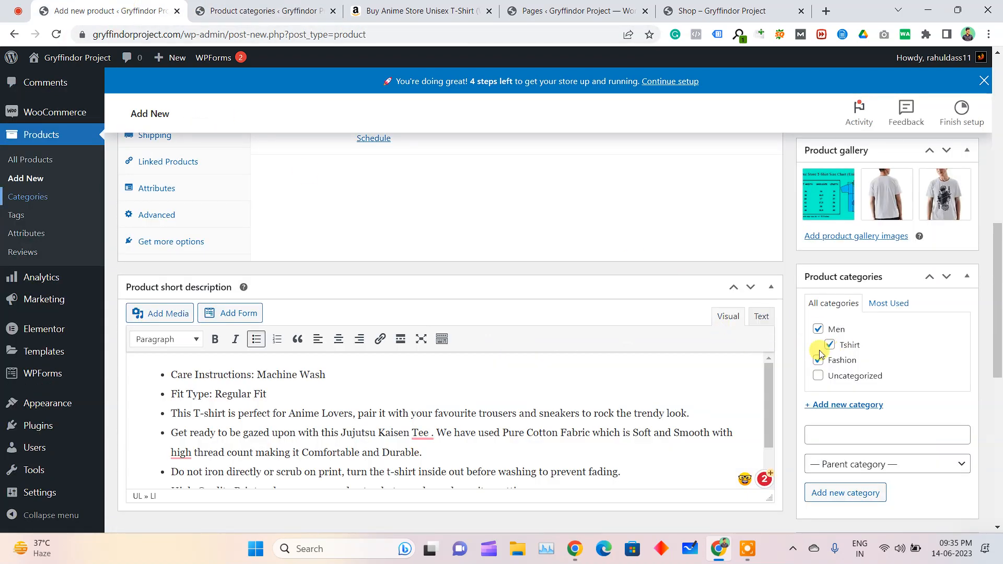
{"action": "scroll", "coordinate": [813, 330], "scroll_direction": "down", "scroll_amount": 5}
{"action": "left_click", "coordinate": [849, 317]}
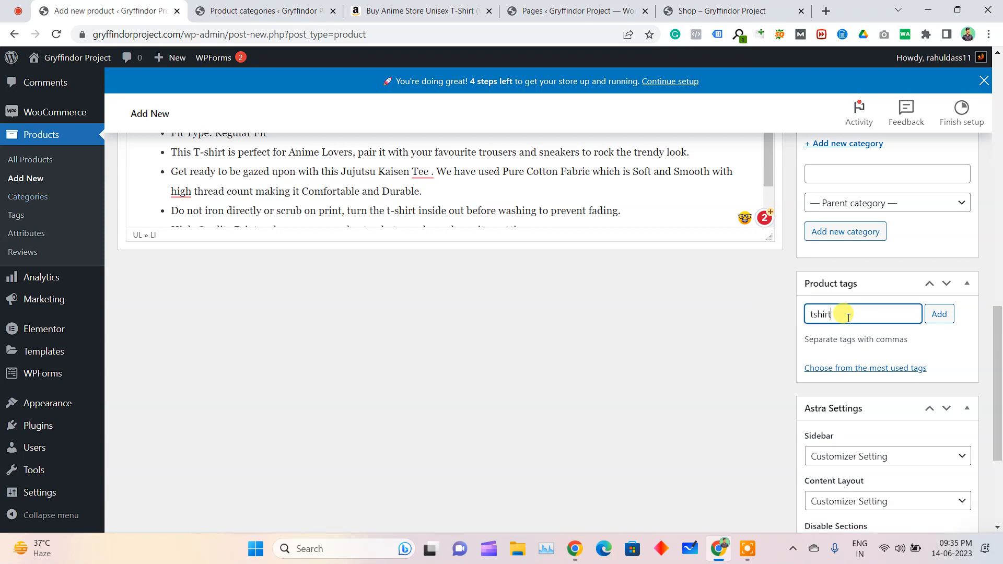
{"action": "key", "text": "Return"}
{"action": "type", "text": "anime tshirt"}
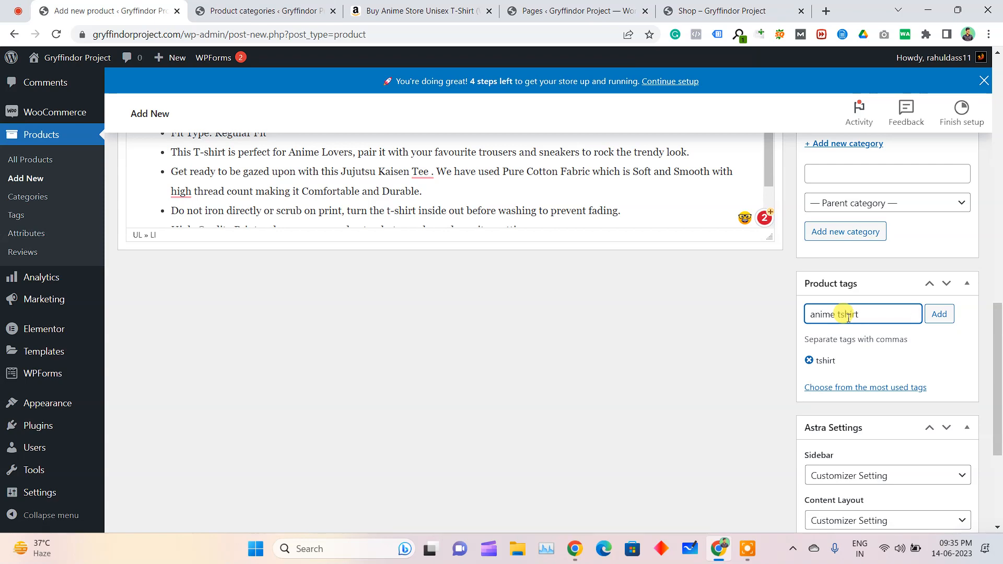
{"action": "key", "text": "Return"}
Copy "Jujutsu Kaisen" from the product title as a product tag and add another tag, "white tshirt"
{"action": "scroll", "coordinate": [732, 313], "scroll_direction": "up", "scroll_amount": 10}
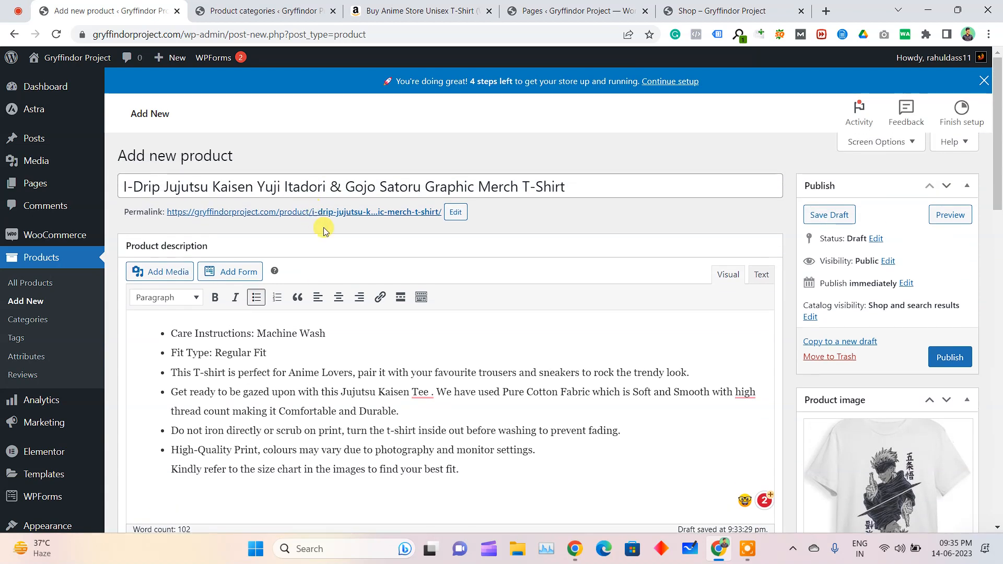
{"action": "left_click", "coordinate": [168, 187]}
{"action": "left_click_drag", "start_coordinate": [168, 187], "coordinate": [254, 188]}
{"action": "key", "text": "ctrl+c"}
{"action": "scroll", "coordinate": [847, 332], "scroll_direction": "down", "scroll_amount": 15}
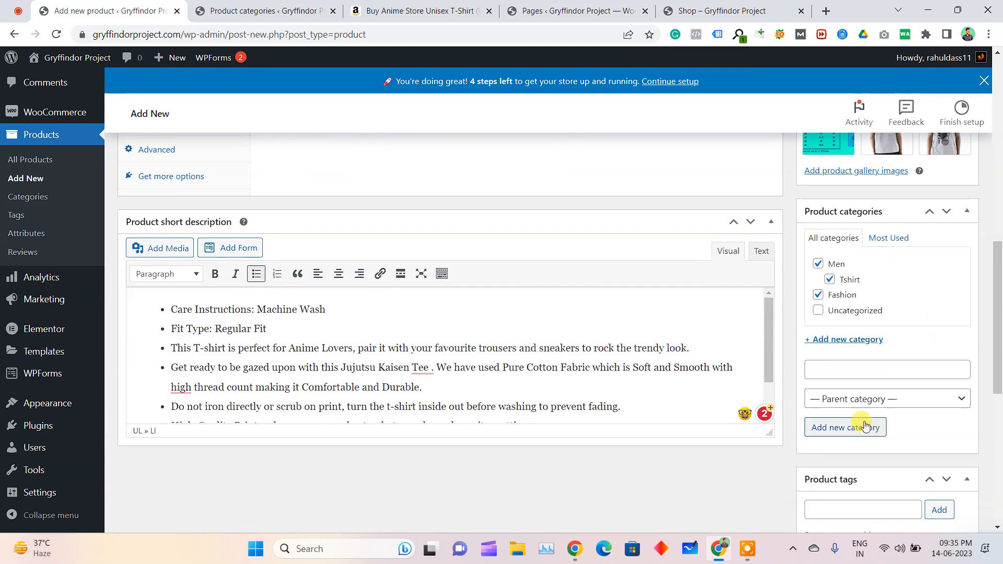
{"action": "left_click", "coordinate": [862, 315]}
{"action": "key", "text": "ctrl+v"}
{"action": "key", "text": "Return"}
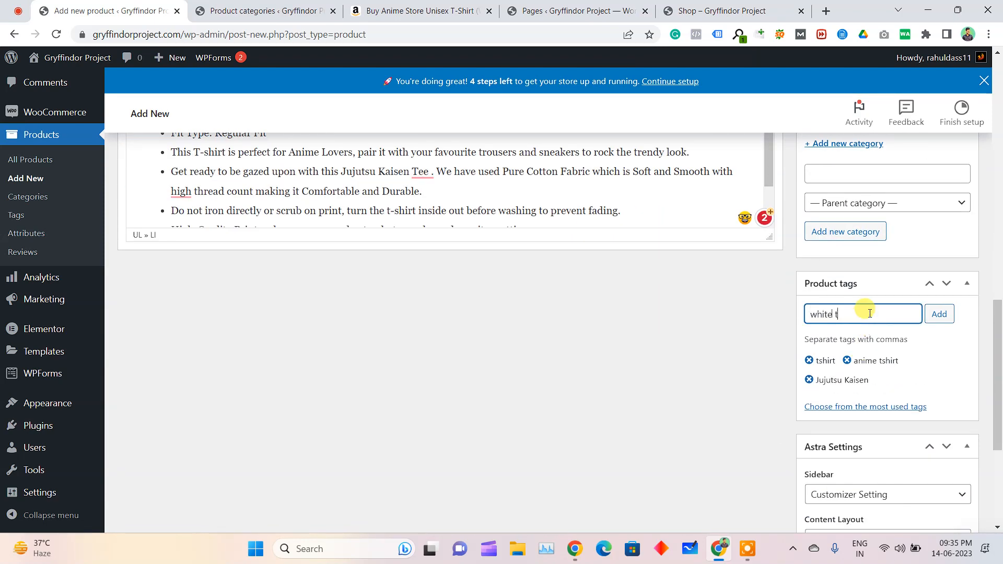
{"action": "type", "text": "white tshirt"}
{"action": "key", "text": "Return"}
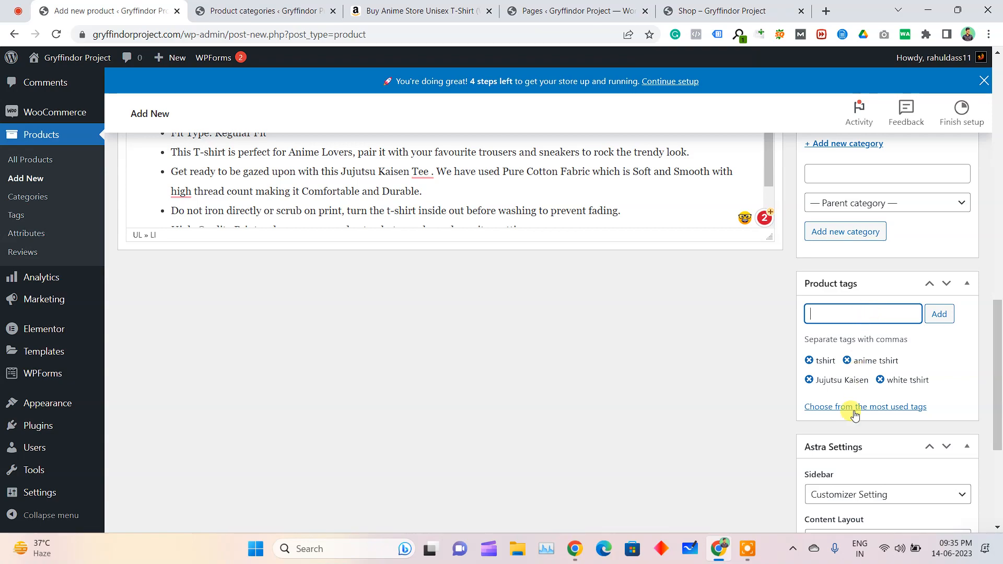
{"action": "scroll", "coordinate": [829, 450], "scroll_direction": "down", "scroll_amount": 3}
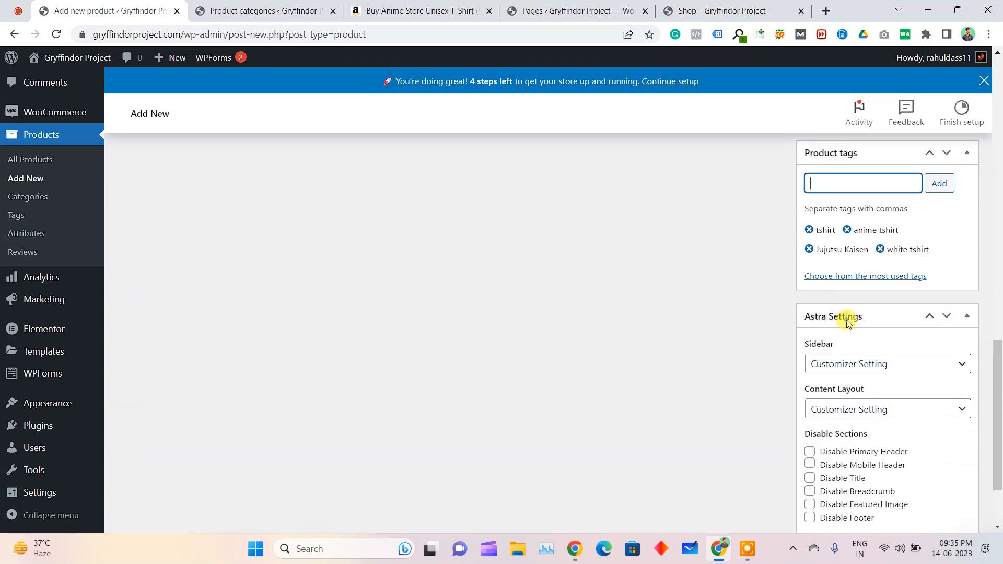
Set the T-shirt product's regular price to 999 and its sale price to 599
{"action": "left_click", "coordinate": [847, 316]}
{"action": "scroll", "coordinate": [849, 392], "scroll_direction": "up", "scroll_amount": 6}
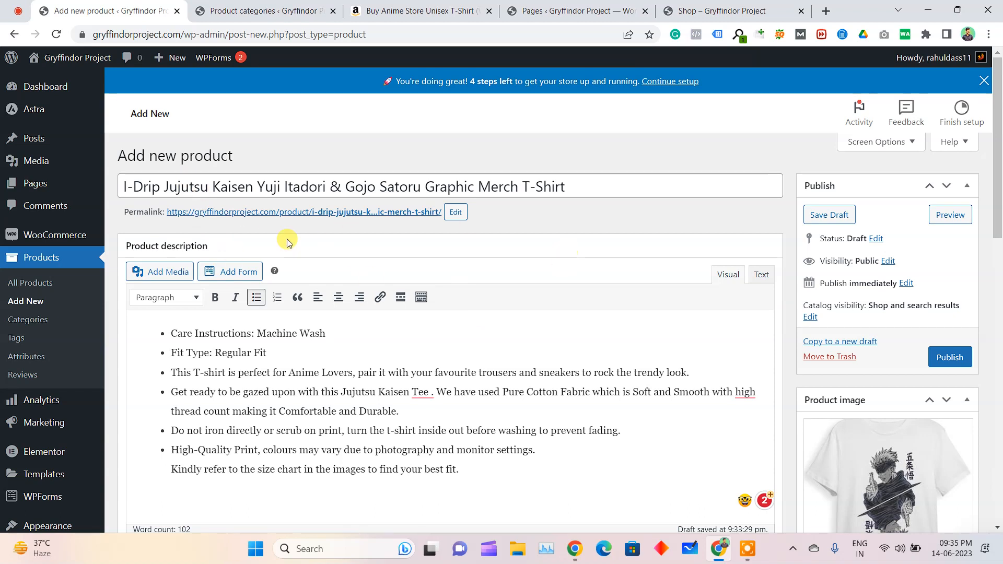
{"action": "scroll", "coordinate": [370, 265], "scroll_direction": "down", "scroll_amount": 6}
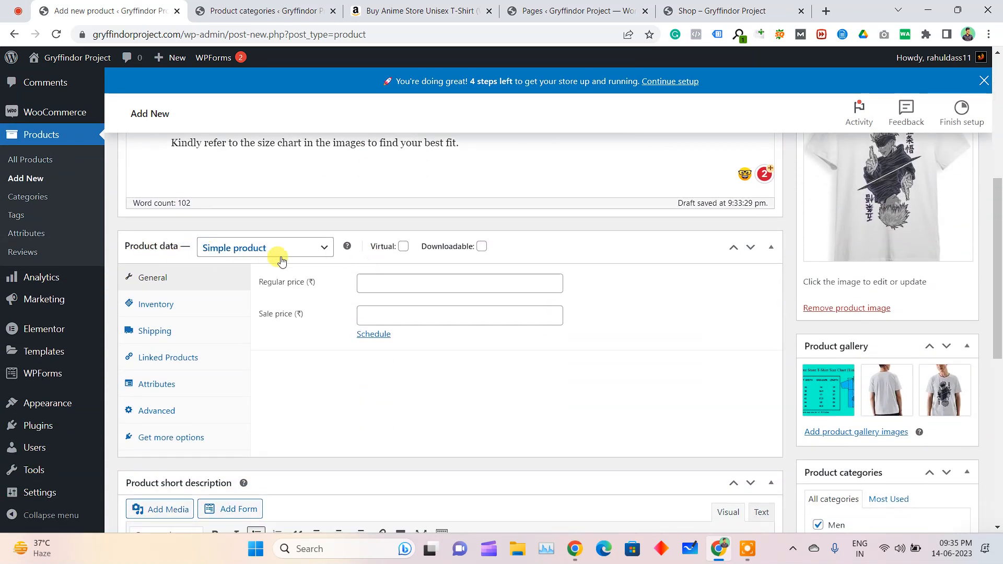
{"action": "left_click", "coordinate": [402, 288]}
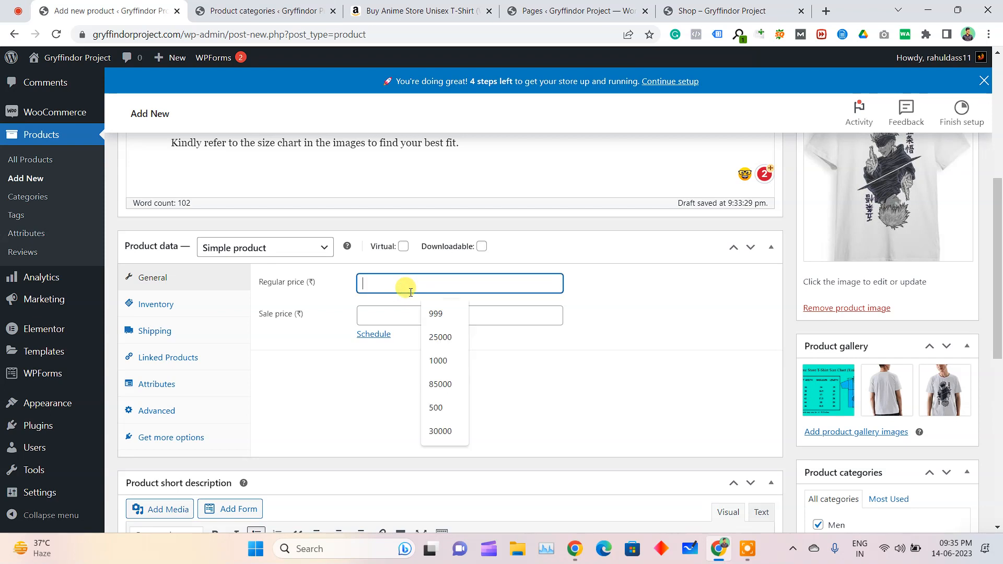
{"action": "type", "text": "999"}
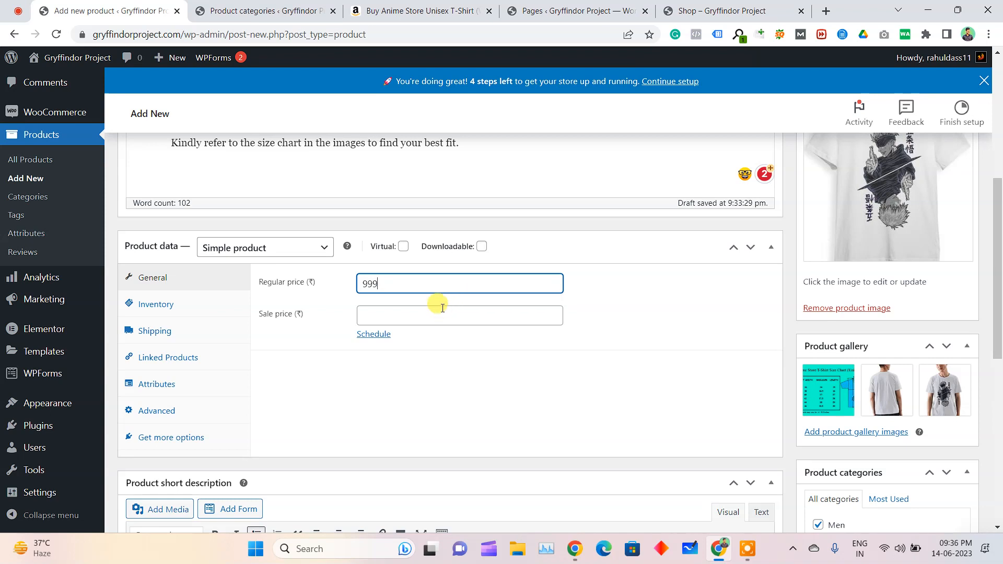
{"action": "left_click", "coordinate": [419, 313]}
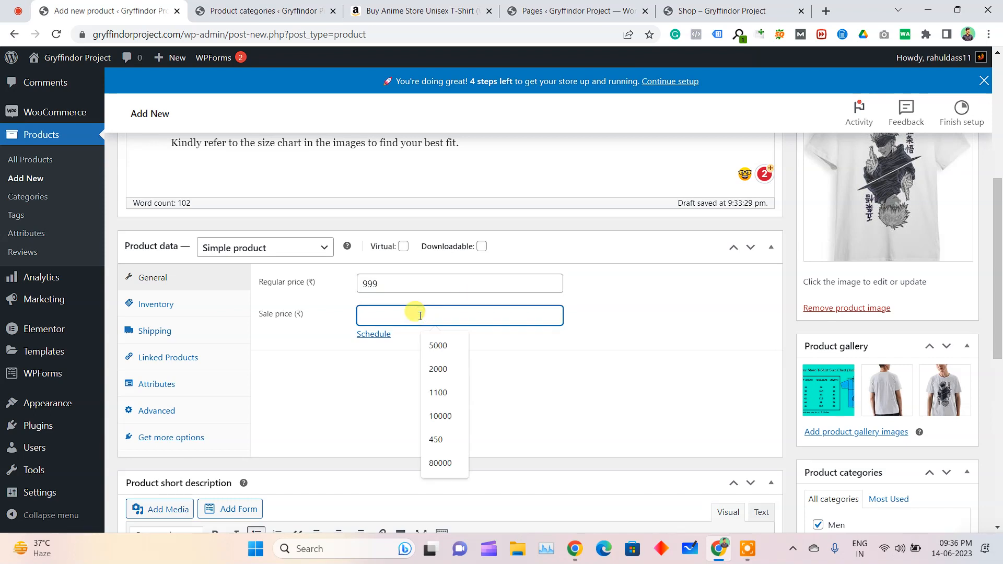
{"action": "type", "text": "599"}
{"action": "left_click", "coordinate": [407, 411]}
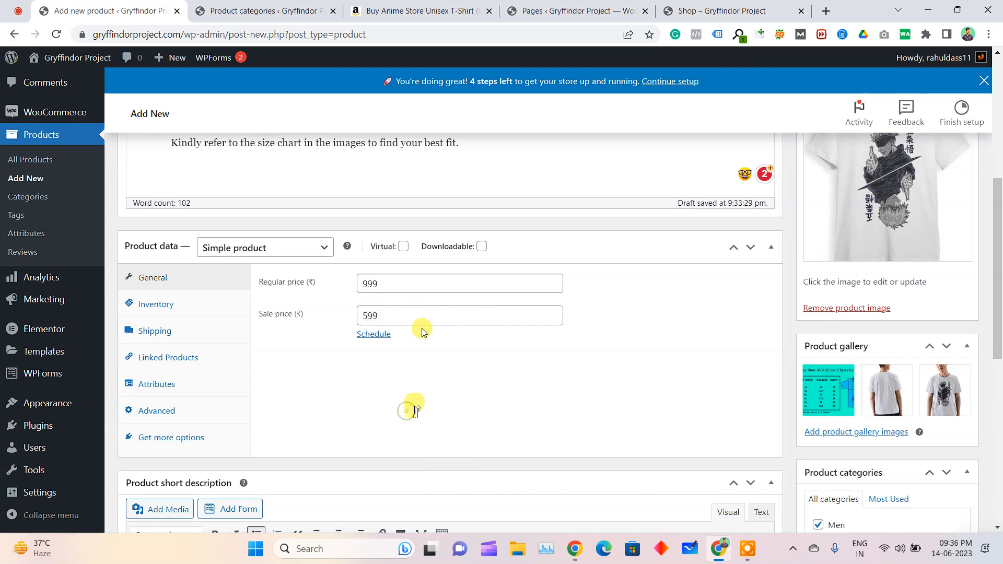
Schedule the sale price to run from 2023-06-14 to 2023-06-30
{"action": "left_click", "coordinate": [384, 340]}
{"action": "left_click", "coordinate": [405, 349]}
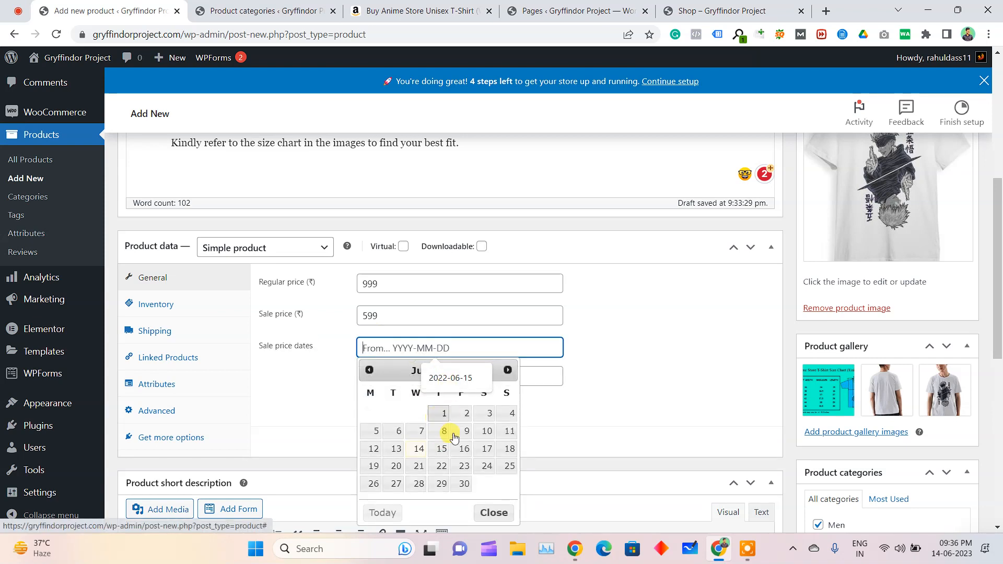
{"action": "left_click", "coordinate": [417, 449]}
{"action": "left_click", "coordinate": [407, 383]}
{"action": "left_click", "coordinate": [464, 324]}
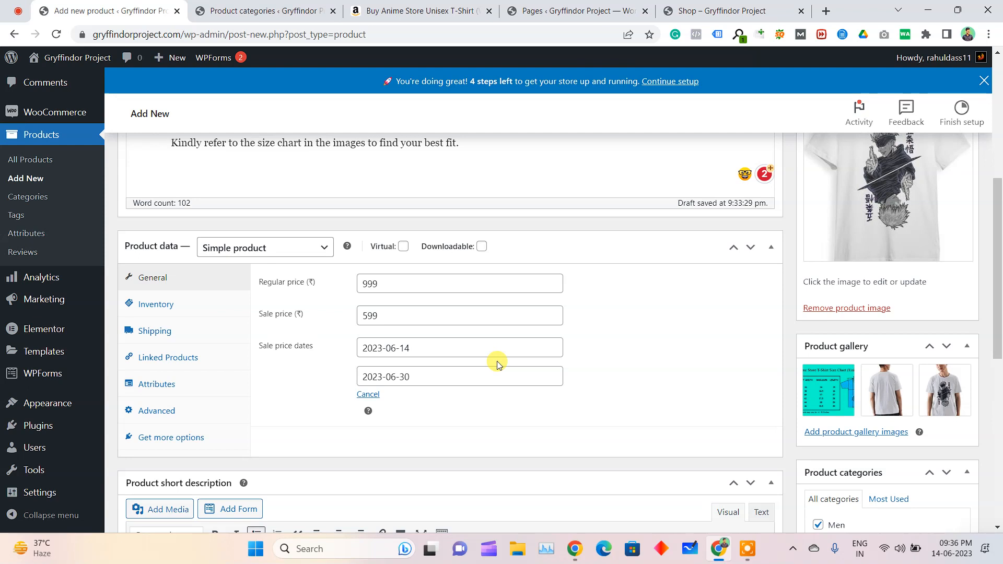
{"action": "double_click", "coordinate": [401, 312]}
{"action": "key", "text": "BackSpace"}
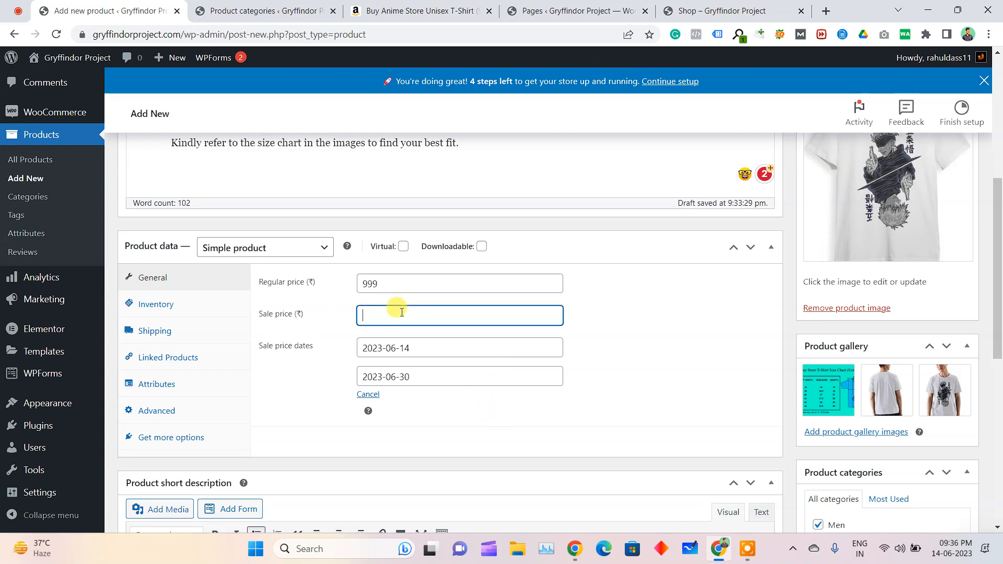
{"action": "left_click", "coordinate": [326, 377]}
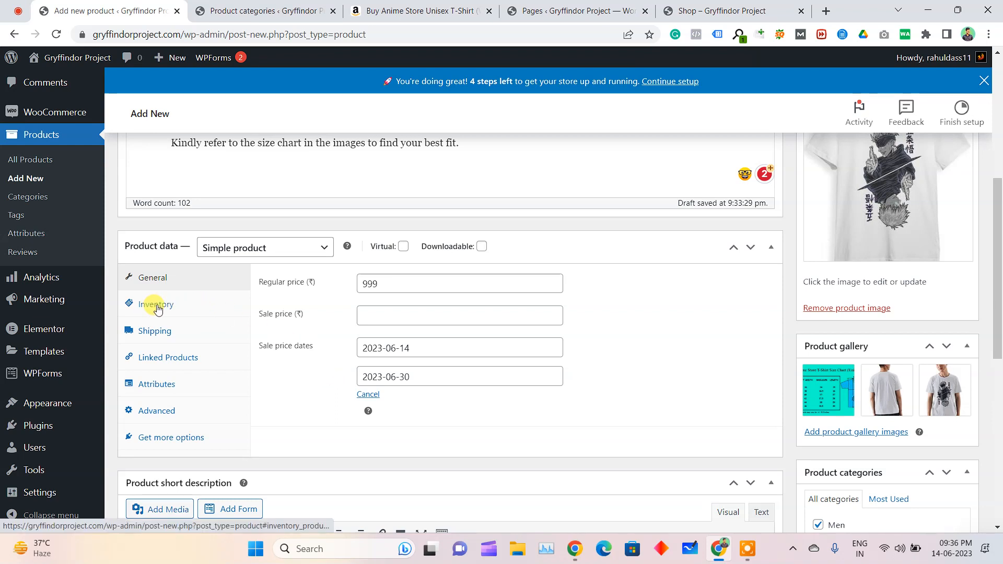
{"action": "key", "text": "ctrl+z"}
{"action": "left_click", "coordinate": [331, 397]}
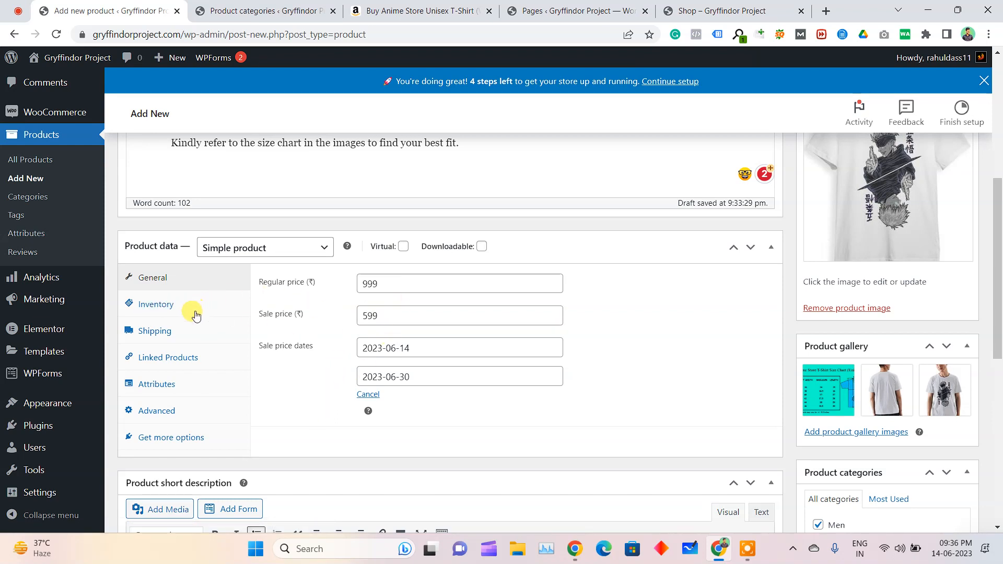
Review the product's inventory settings, including the SKU and stock status options
{"action": "left_click", "coordinate": [156, 306]}
{"action": "left_click", "coordinate": [396, 278]}
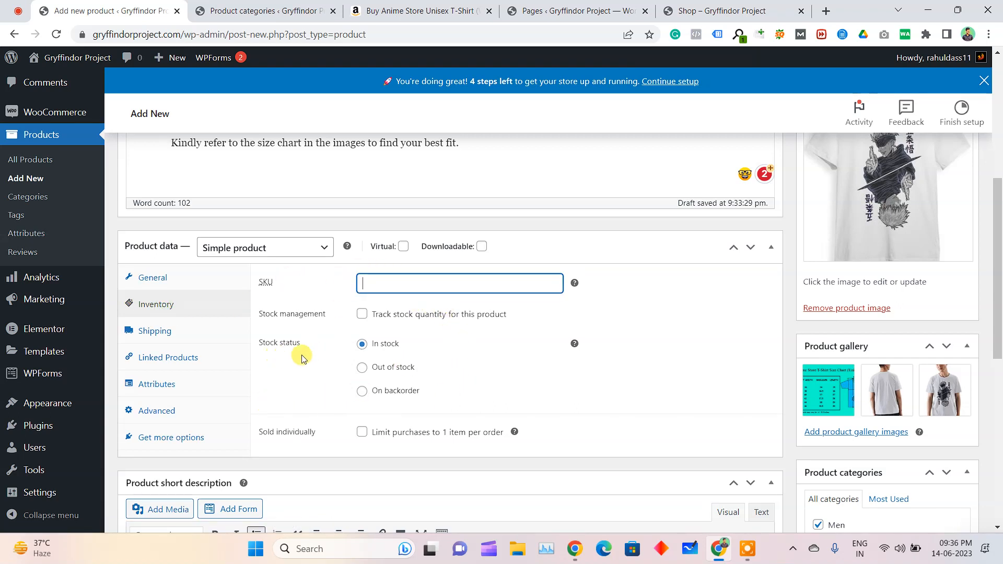
{"action": "left_click_drag", "start_coordinate": [270, 343], "coordinate": [386, 345]}
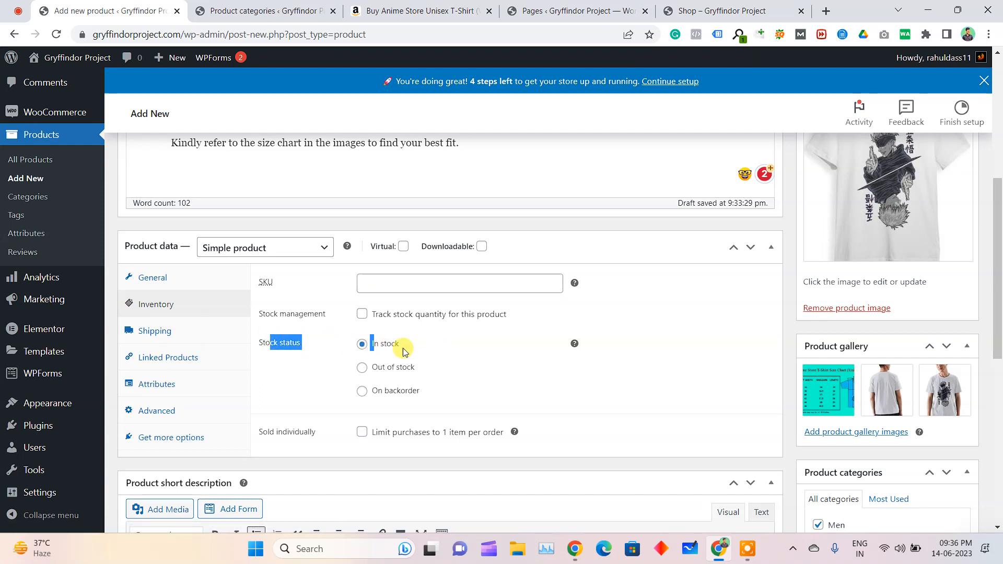
Set the product's shipping weight to 56 kg and leave the dimensions and shipping class at their defaults
{"action": "left_click", "coordinate": [188, 331]}
{"action": "left_click_drag", "start_coordinate": [299, 282], "coordinate": [262, 286]}
{"action": "left_click", "coordinate": [390, 281]}
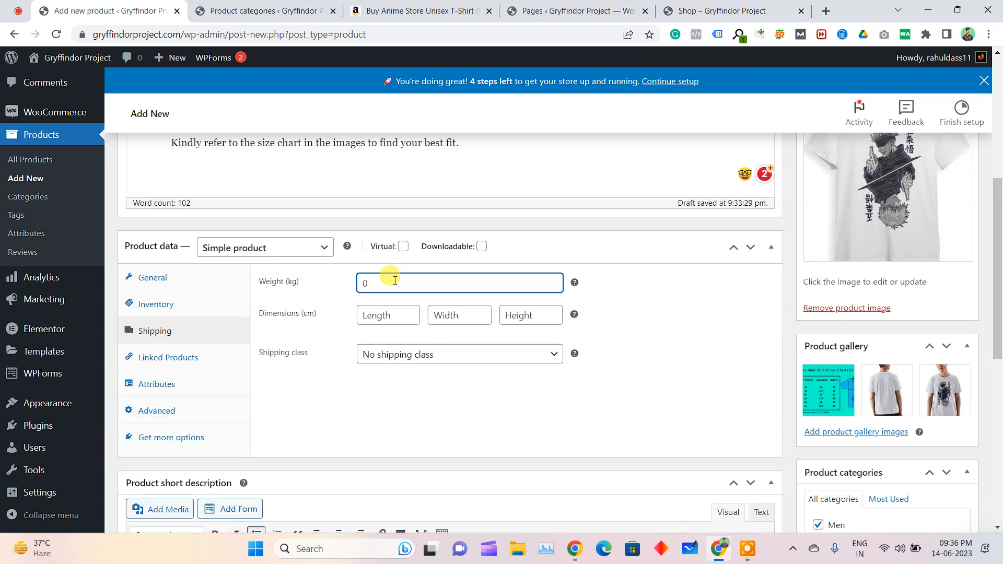
{"action": "type", "text": "56Gm"}
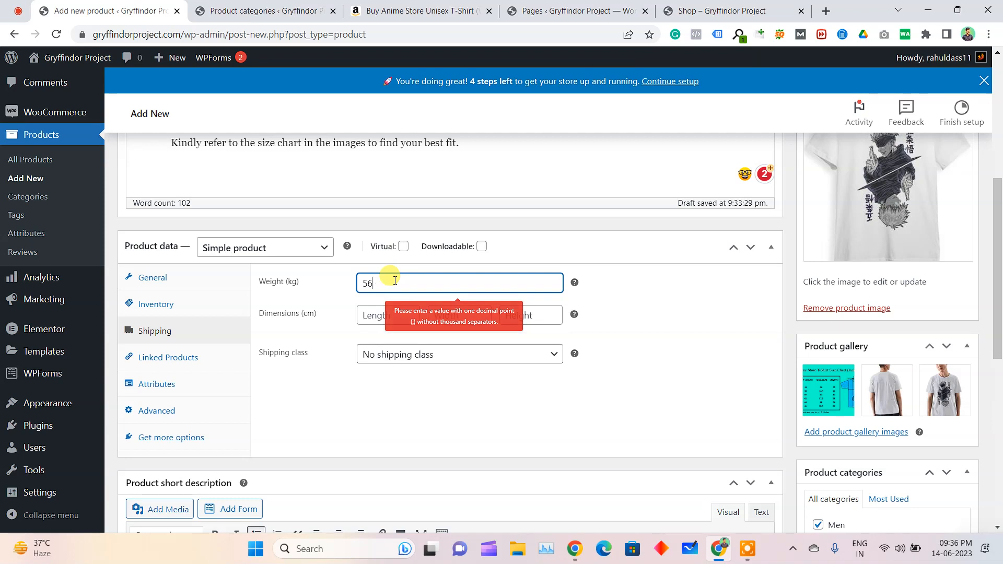
{"action": "left_click", "coordinate": [394, 381]}
{"action": "left_click", "coordinate": [387, 315]}
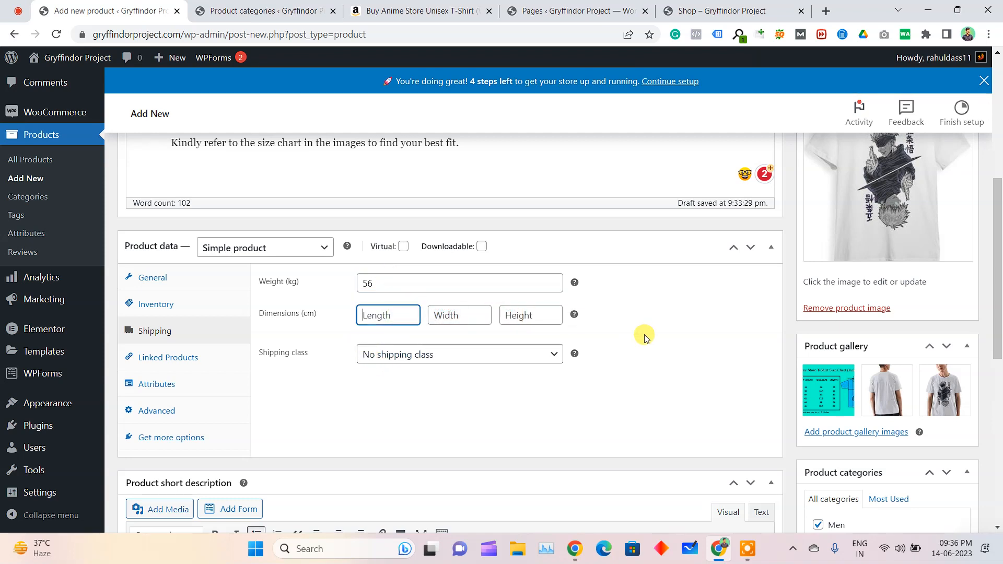
Review the product's linked products, attributes and advanced settings
{"action": "left_click", "coordinate": [182, 365]}
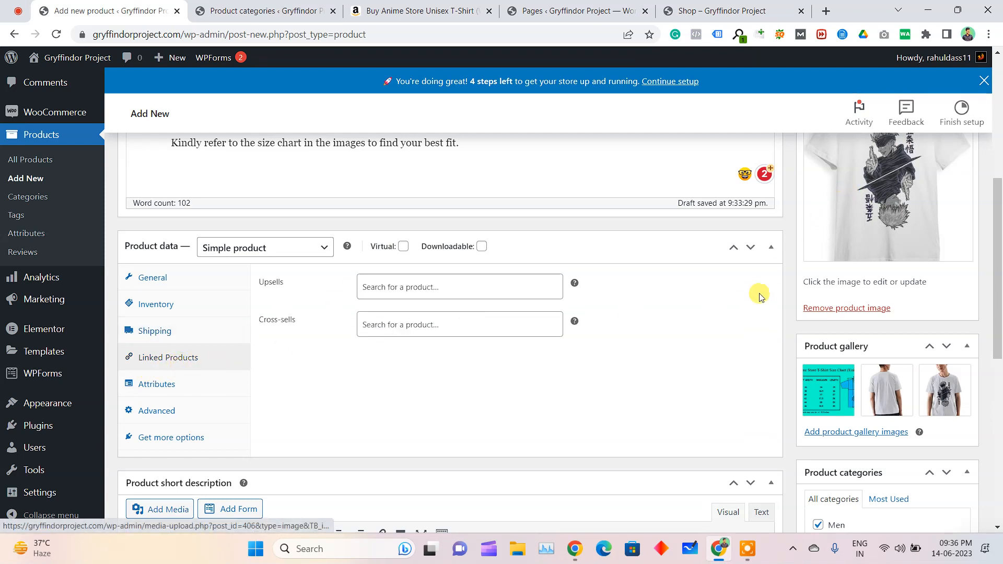
{"action": "left_click", "coordinate": [386, 287]}
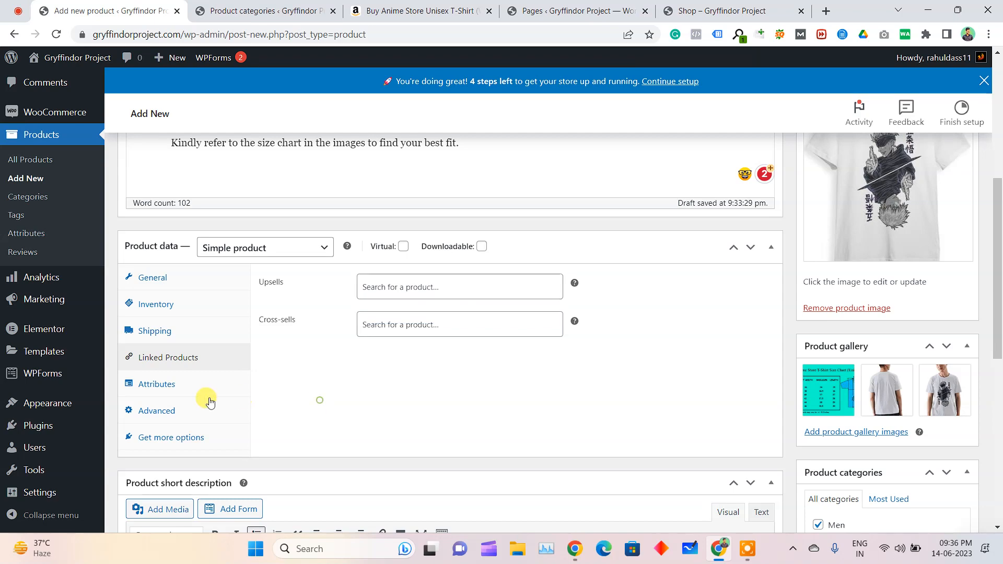
{"action": "left_click", "coordinate": [173, 385]}
{"action": "left_click", "coordinate": [150, 406]}
{"action": "left_click", "coordinate": [187, 385]}
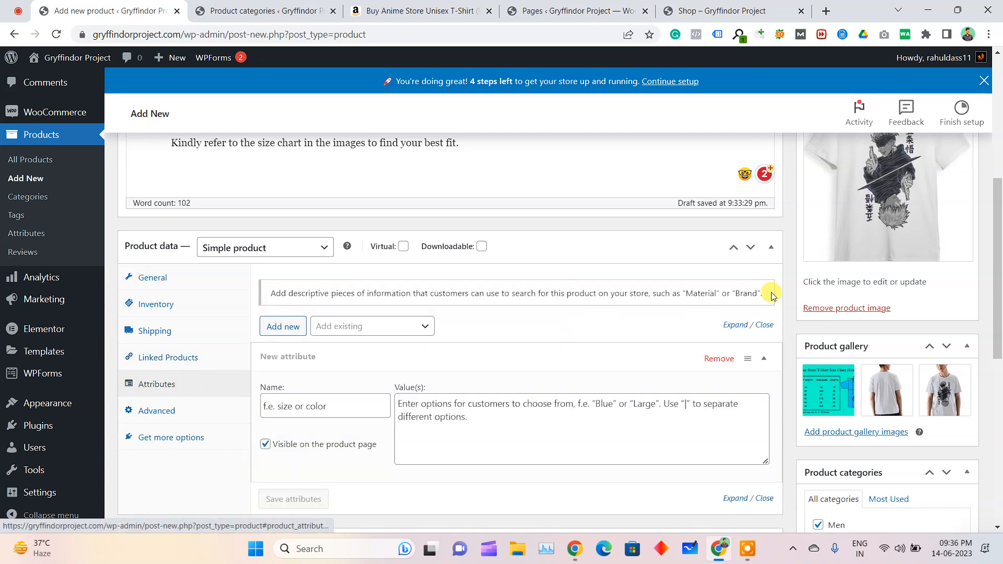
{"action": "scroll", "coordinate": [772, 295], "scroll_direction": "up", "scroll_amount": 5}
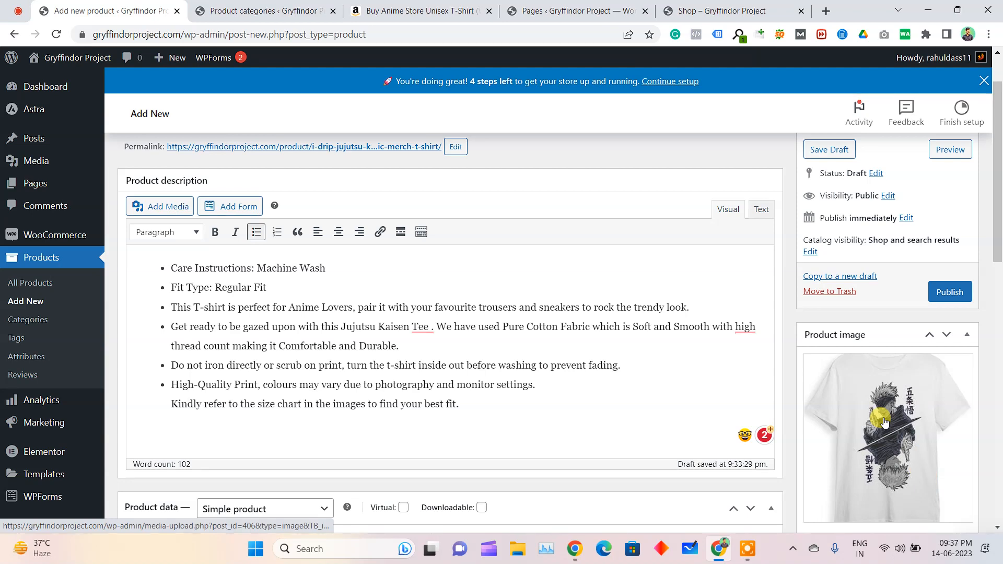
{"action": "scroll", "coordinate": [883, 418], "scroll_direction": "down", "scroll_amount": 3}
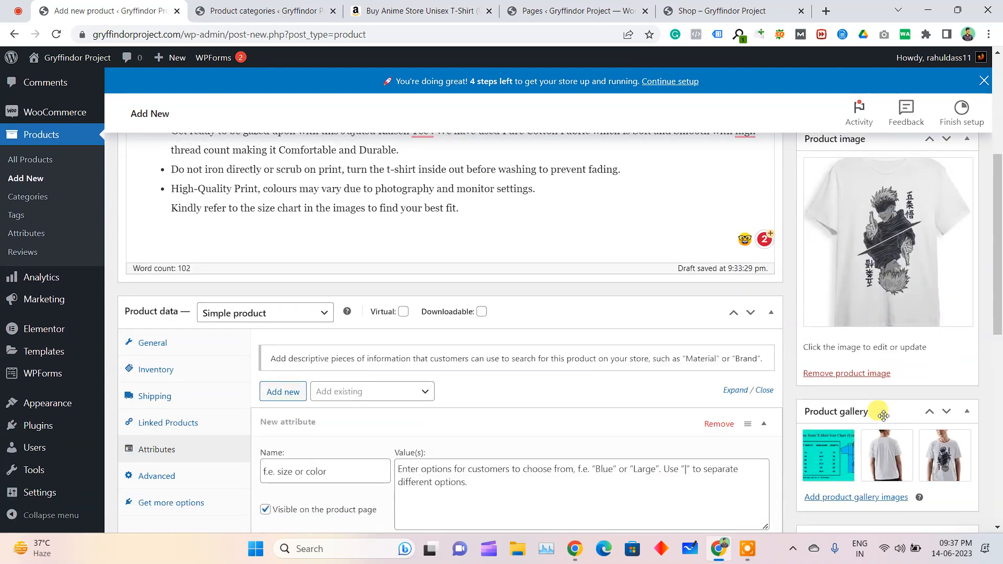
{"action": "scroll", "coordinate": [880, 418], "scroll_direction": "down", "scroll_amount": 5}
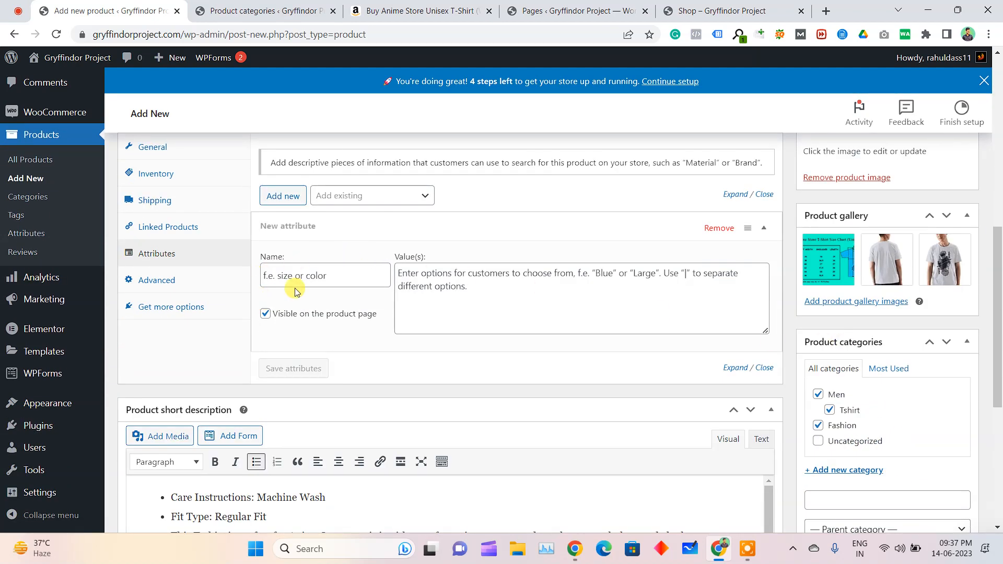
{"action": "left_click", "coordinate": [189, 281]}
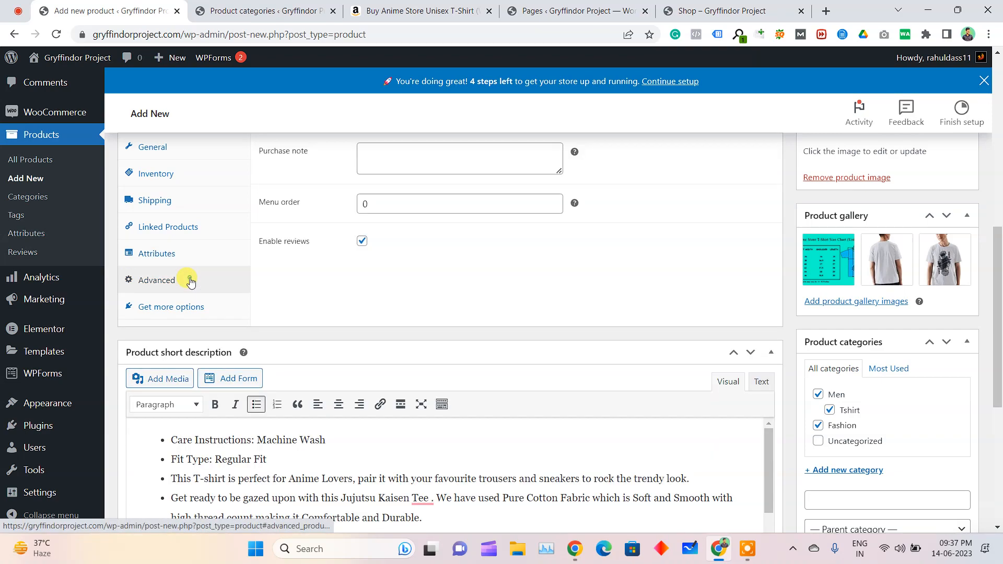
Publish the T-shirt product
{"action": "scroll", "coordinate": [343, 284], "scroll_direction": "up", "scroll_amount": 1}
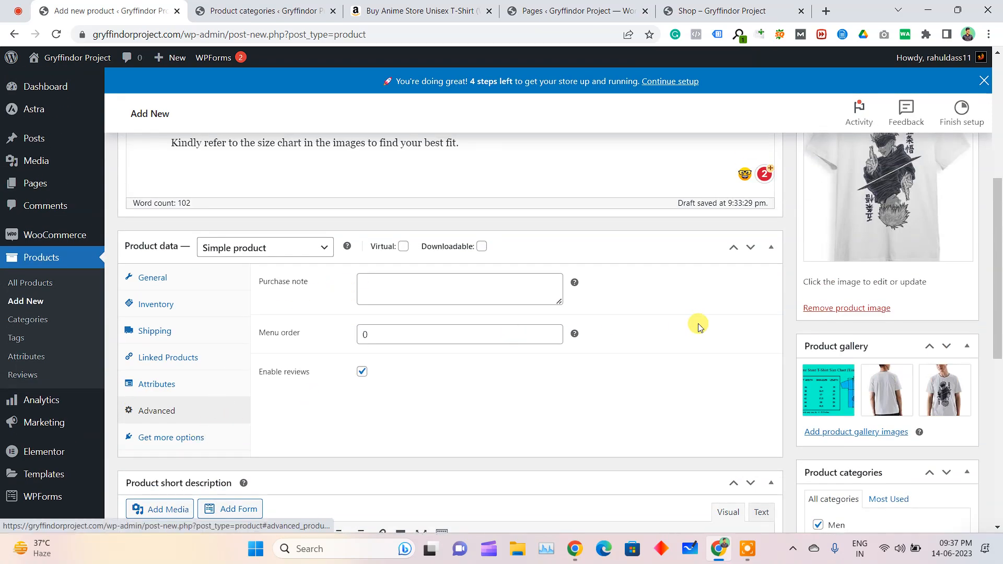
{"action": "left_click", "coordinate": [156, 215]}
{"action": "scroll", "coordinate": [763, 222], "scroll_direction": "up", "scroll_amount": 6}
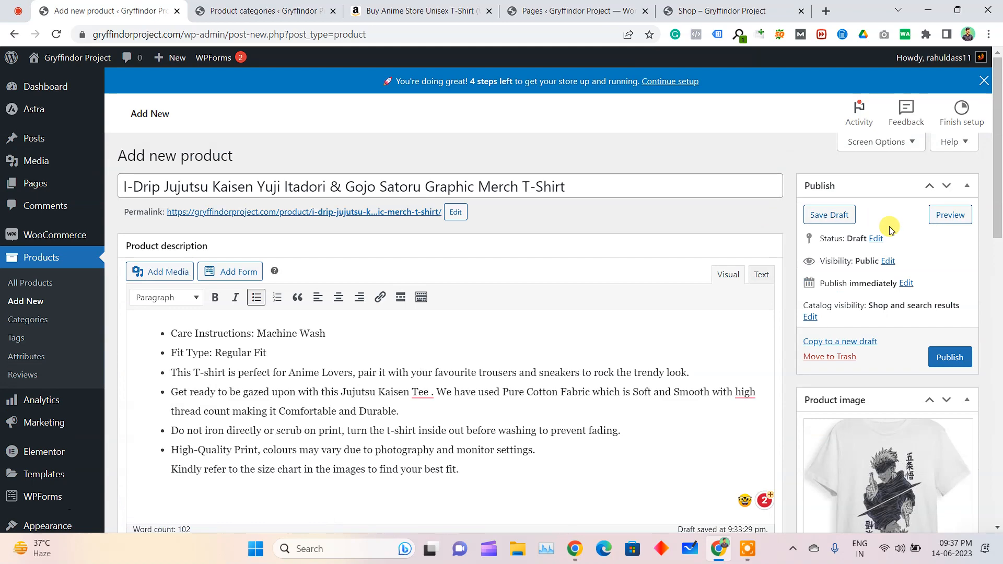
{"action": "left_click", "coordinate": [954, 355]}
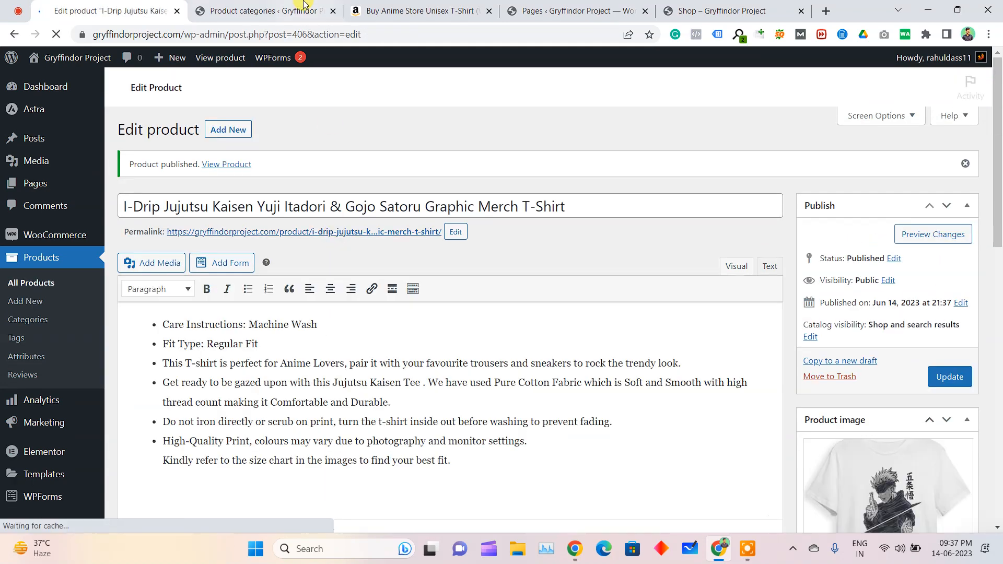
Switch to the storefront's Shop page and open the new T-shirt's product page
{"action": "left_click", "coordinate": [305, 7]}
{"action": "left_click", "coordinate": [558, 5]}
{"action": "left_click", "coordinate": [683, 6]}
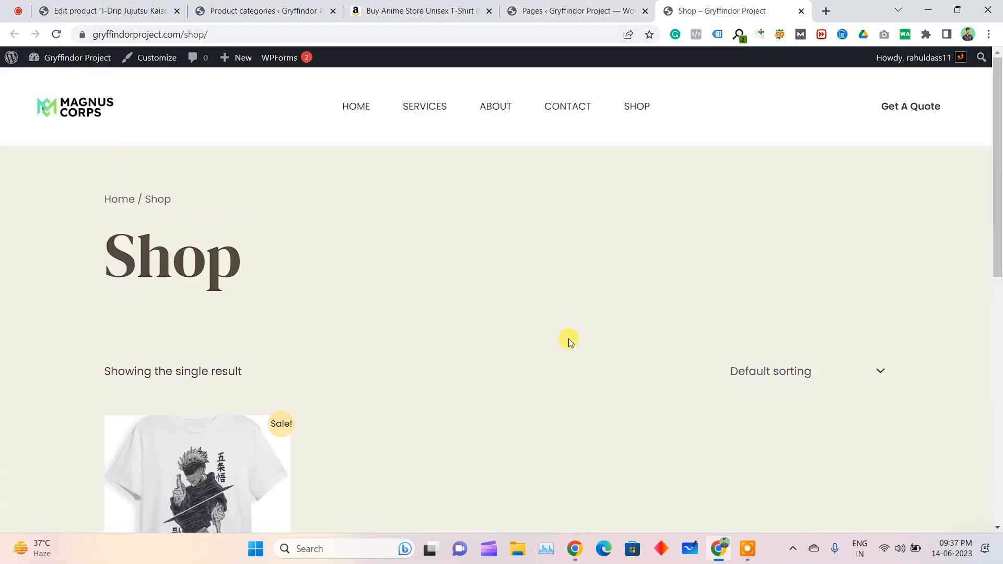
{"action": "scroll", "coordinate": [575, 334], "scroll_direction": "down", "scroll_amount": 4}
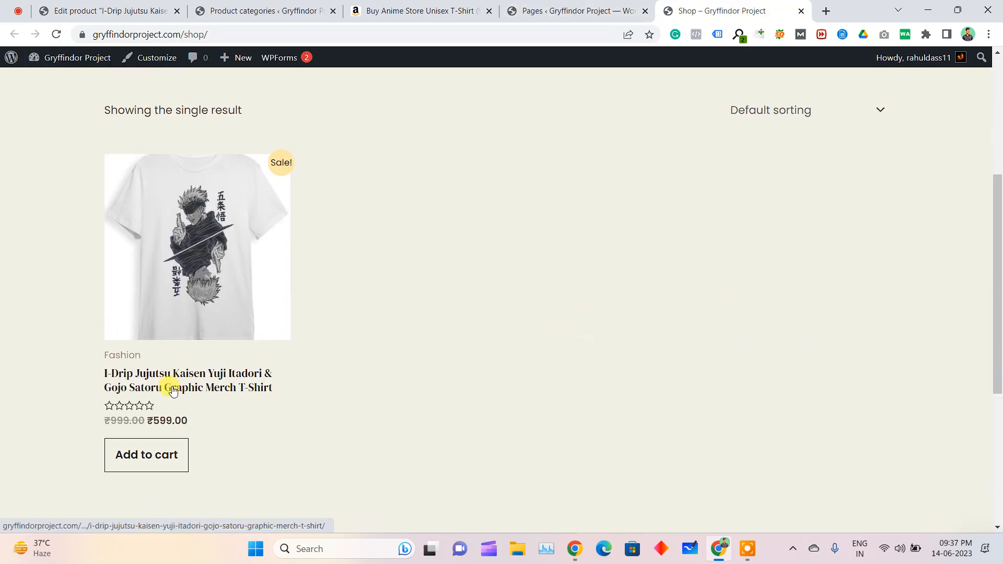
{"action": "left_click", "coordinate": [210, 382]}
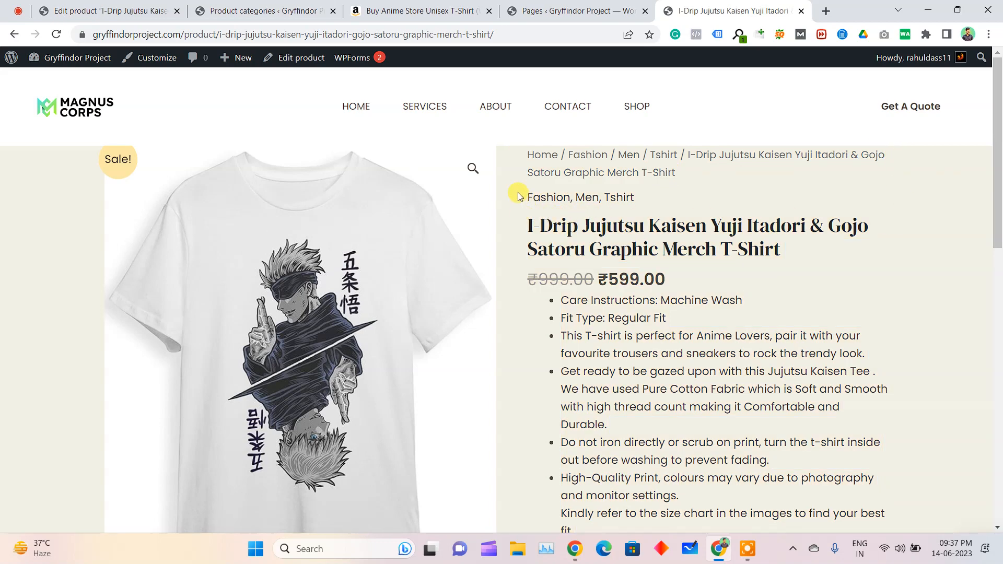
Examine the product page's categories, title, prices, short description and tags
{"action": "left_click_drag", "start_coordinate": [520, 197], "coordinate": [620, 197]}
{"action": "left_click_drag", "start_coordinate": [788, 259], "coordinate": [661, 329]}
{"action": "left_click", "coordinate": [642, 276]}
{"action": "scroll", "coordinate": [600, 295], "scroll_direction": "down", "scroll_amount": 2}
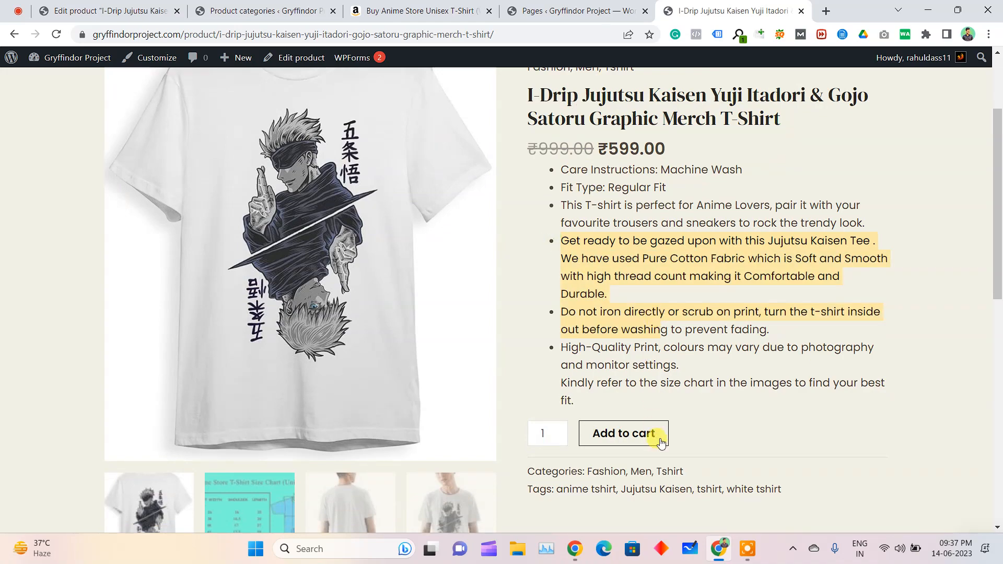
{"action": "scroll", "coordinate": [680, 429], "scroll_direction": "down", "scroll_amount": 2}
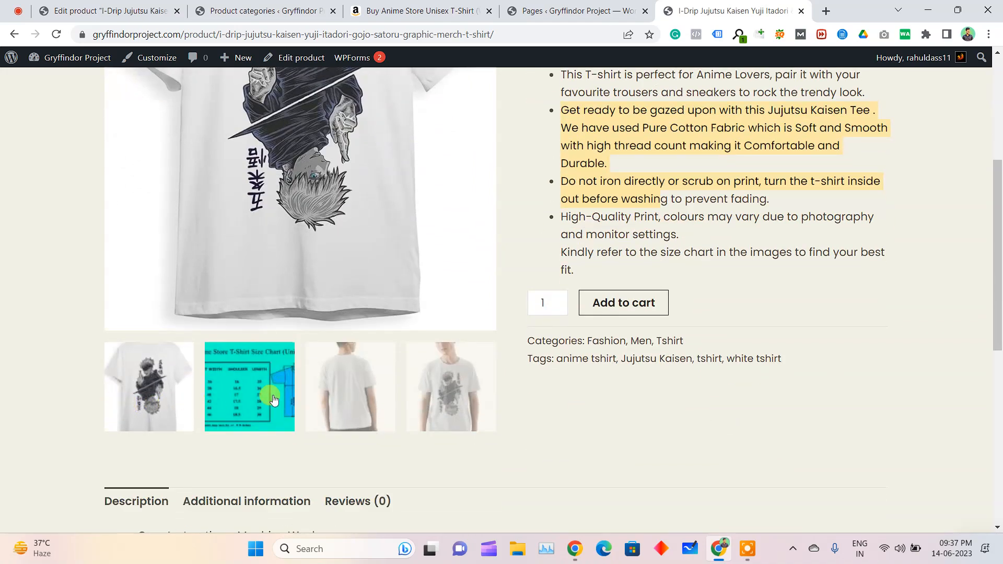
View the size chart and the other gallery photos, check the full description, and return to the Shop page
{"action": "left_click", "coordinate": [259, 398]}
{"action": "scroll", "coordinate": [359, 340], "scroll_direction": "up", "scroll_amount": 4}
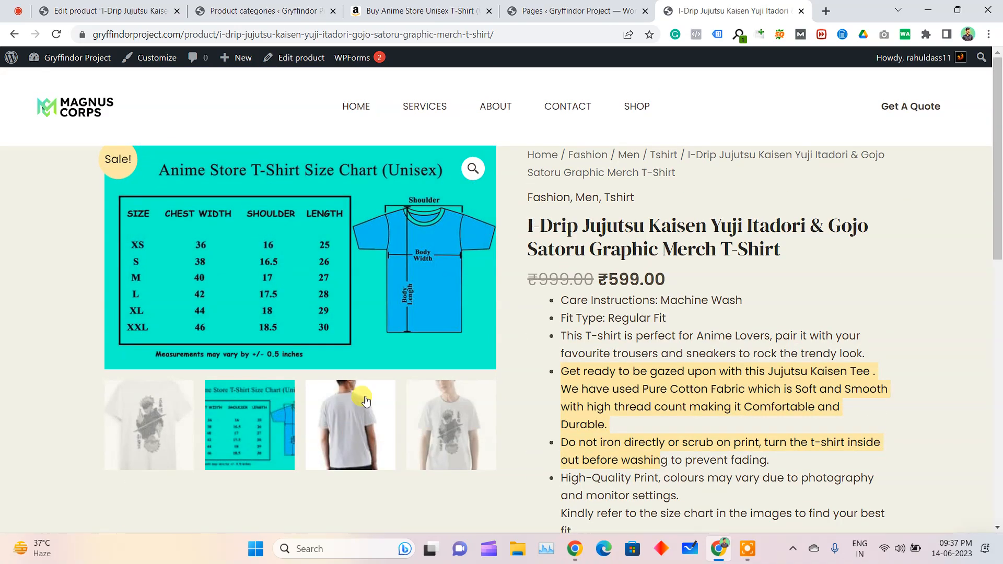
{"action": "left_click", "coordinate": [353, 431]}
{"action": "scroll", "coordinate": [444, 479], "scroll_direction": "down", "scroll_amount": 3}
{"action": "left_click", "coordinate": [448, 514]}
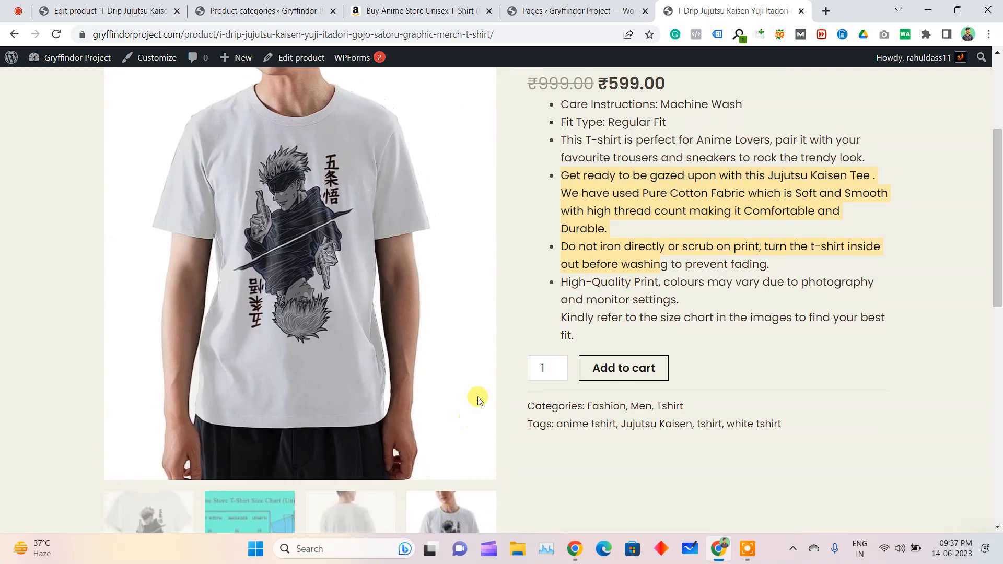
{"action": "scroll", "coordinate": [505, 366], "scroll_direction": "up", "scroll_amount": 2}
{"action": "scroll", "coordinate": [688, 359], "scroll_direction": "down", "scroll_amount": 9}
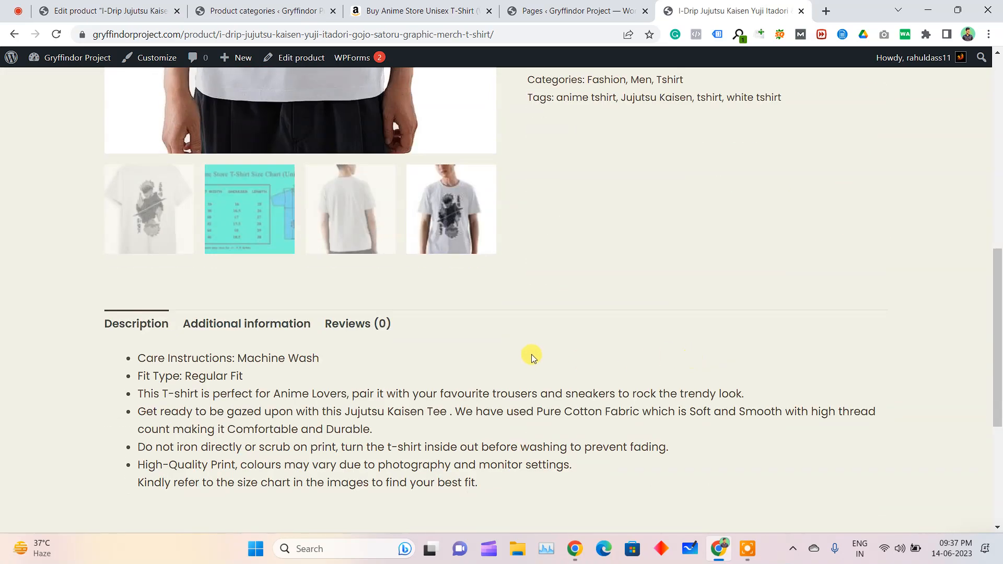
{"action": "scroll", "coordinate": [672, 349], "scroll_direction": "up", "scroll_amount": 8}
{"action": "scroll", "coordinate": [673, 349], "scroll_direction": "up", "scroll_amount": 2}
{"action": "left_click", "coordinate": [635, 105]}
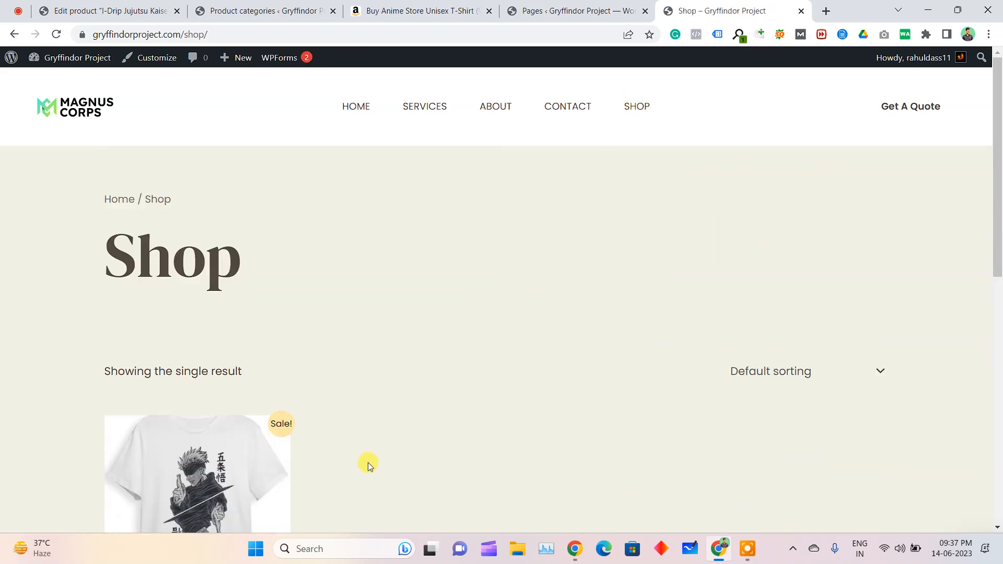
Return to the T-shirt's product page and open its address in a new incognito window
{"action": "left_click", "coordinate": [14, 34]}
{"action": "scroll", "coordinate": [728, 365], "scroll_direction": "down", "scroll_amount": 7}
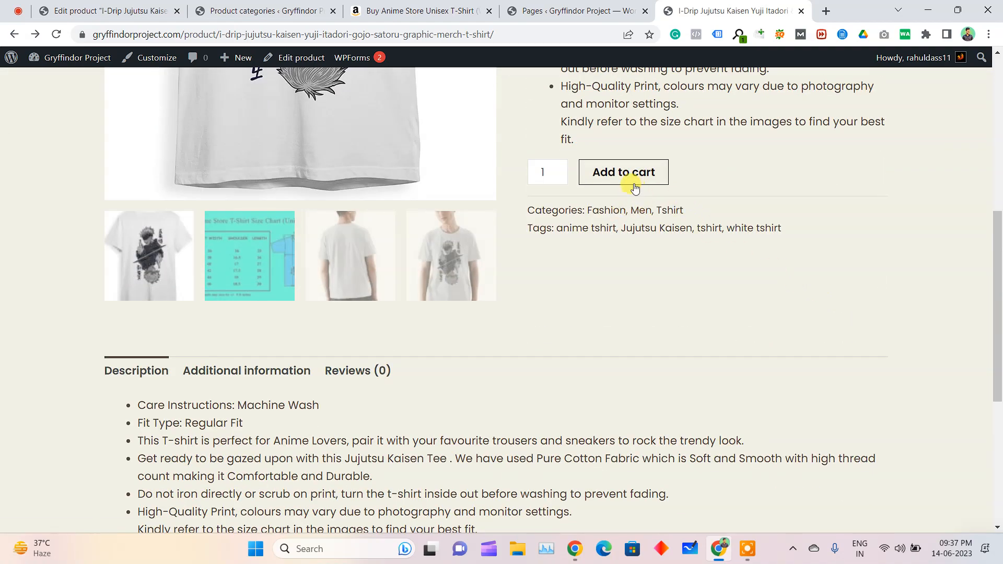
{"action": "left_click", "coordinate": [517, 32]}
{"action": "key", "text": "ctrl+c"}
{"action": "key", "text": "ctrl+shift+n"}
{"action": "key", "text": "ctrl+v"}
{"action": "key", "text": "Return"}
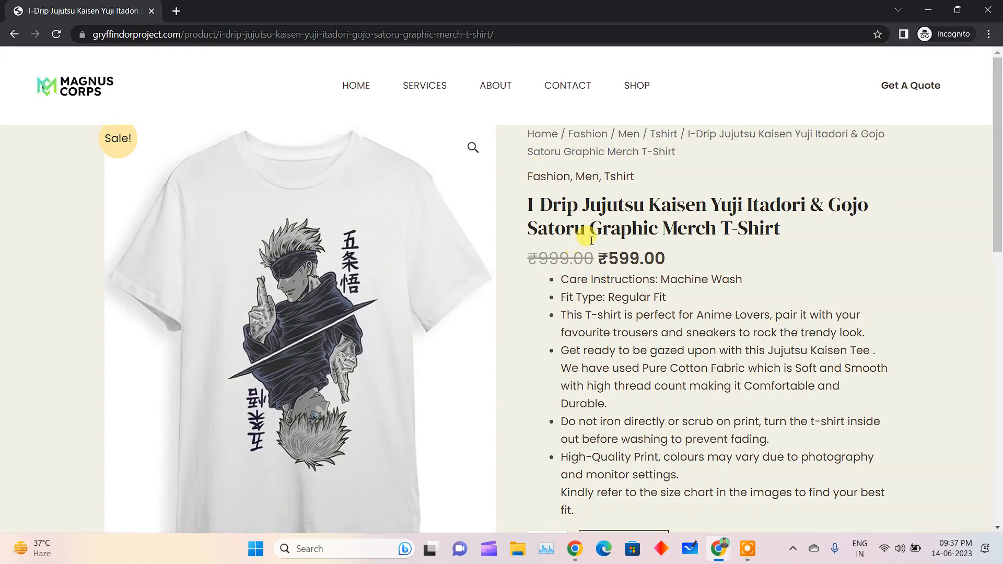
Add the T-shirt to the cart, and open the cart to check its item, shipping and totals
{"action": "scroll", "coordinate": [664, 282], "scroll_direction": "down", "scroll_amount": 5}
{"action": "scroll", "coordinate": [685, 247], "scroll_direction": "up", "scroll_amount": 5}
{"action": "scroll", "coordinate": [686, 247], "scroll_direction": "down", "scroll_amount": 8}
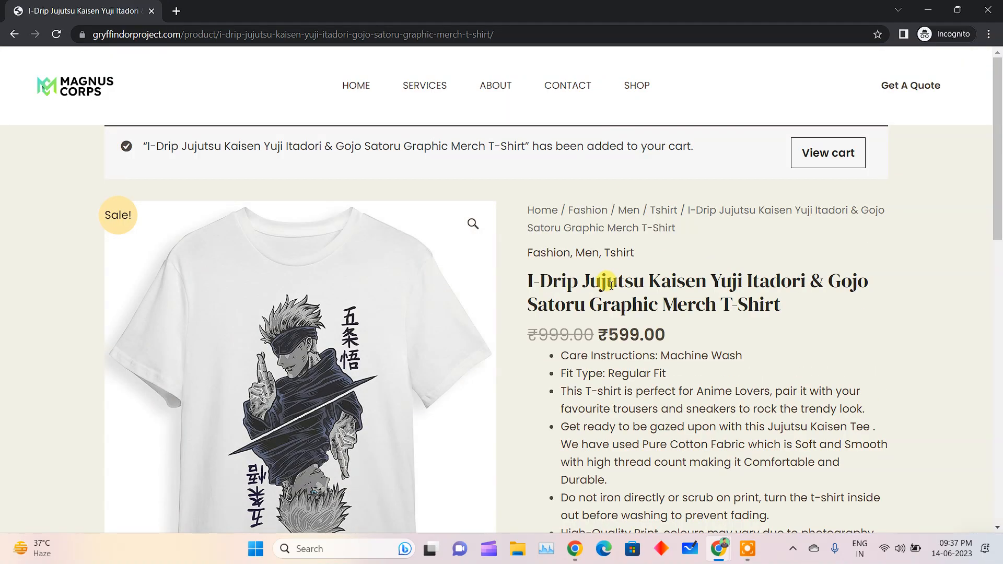
{"action": "left_click_drag", "start_coordinate": [181, 146], "coordinate": [644, 147]}
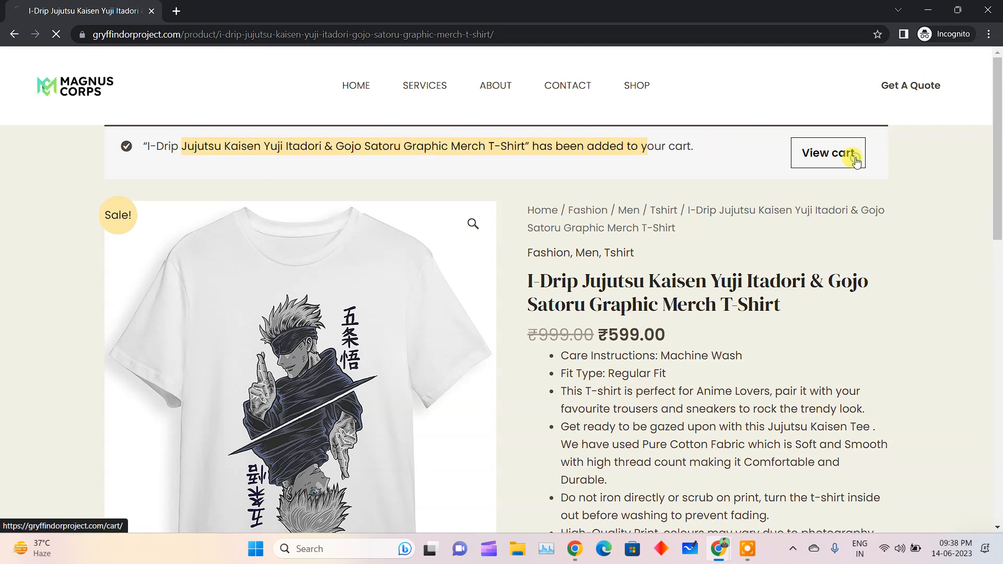
{"action": "left_click", "coordinate": [836, 154]}
{"action": "left_click_drag", "start_coordinate": [230, 231], "coordinate": [555, 230]}
{"action": "scroll", "coordinate": [598, 392], "scroll_direction": "down", "scroll_amount": 1}
{"action": "scroll", "coordinate": [600, 395], "scroll_direction": "down", "scroll_amount": 2}
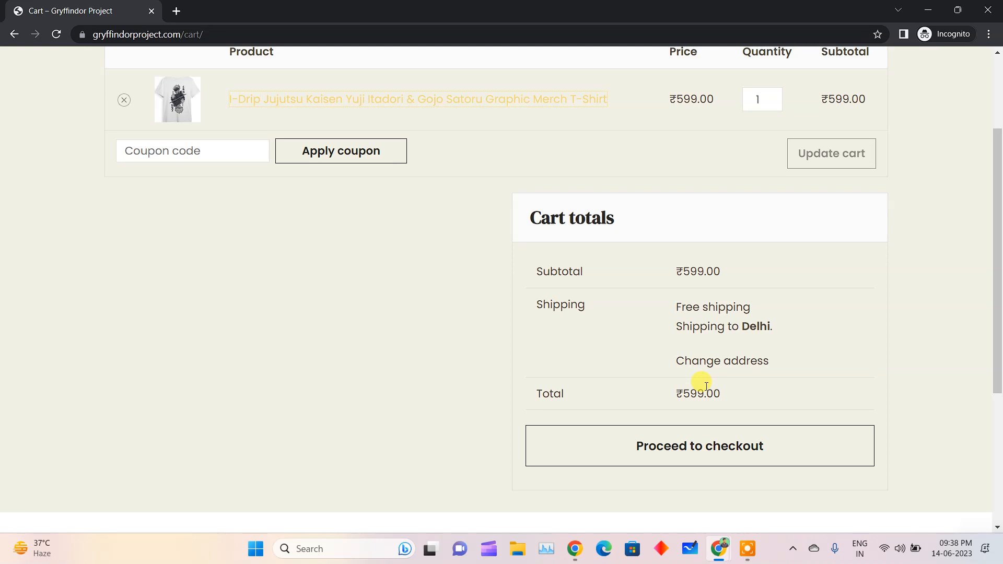
{"action": "scroll", "coordinate": [412, 353], "scroll_direction": "up", "scroll_amount": 3}
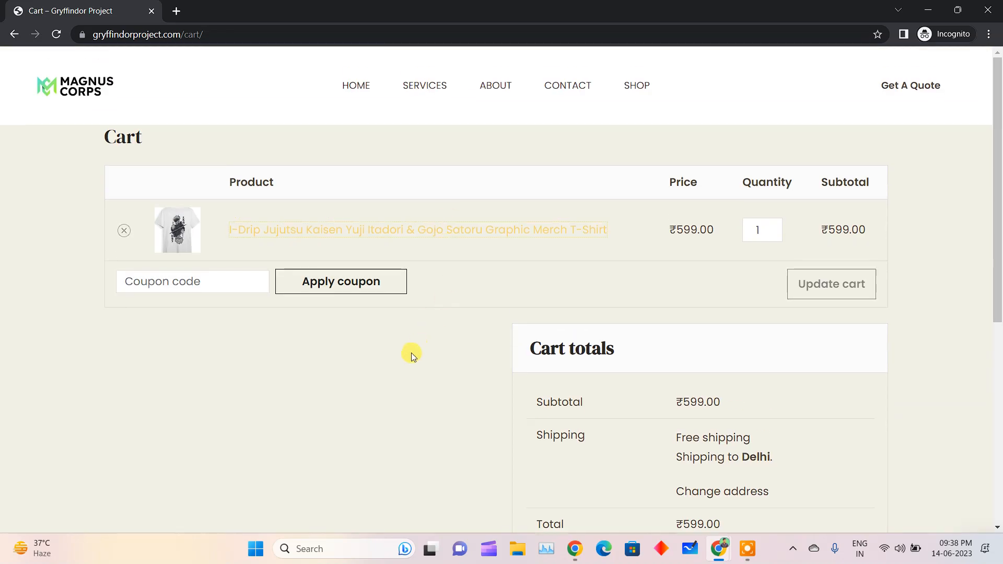
{"action": "left_click", "coordinate": [413, 350]}
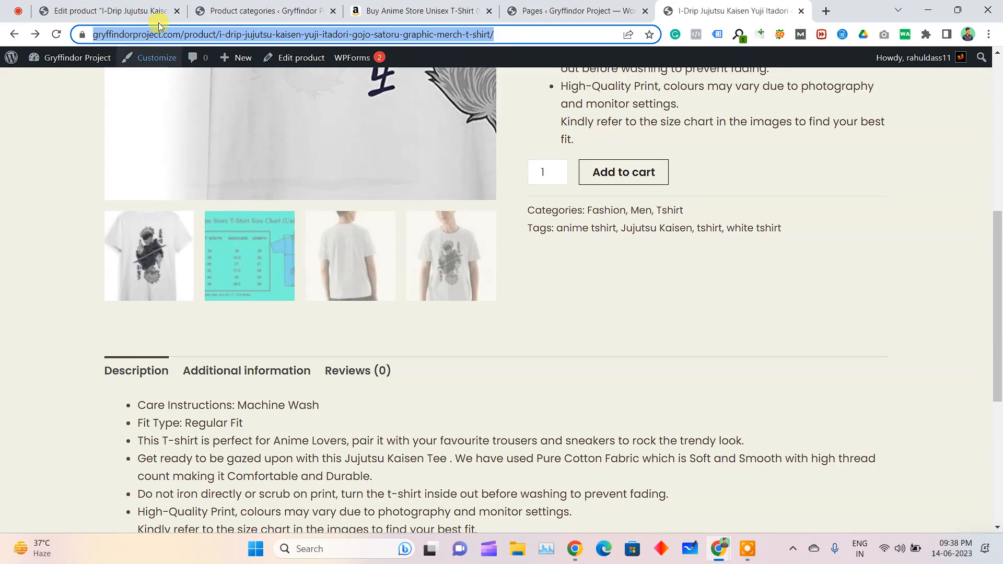
Switch to the WordPress admin and start a new WooCommerce coupon with the code anime20
{"action": "left_click", "coordinate": [261, 10]}
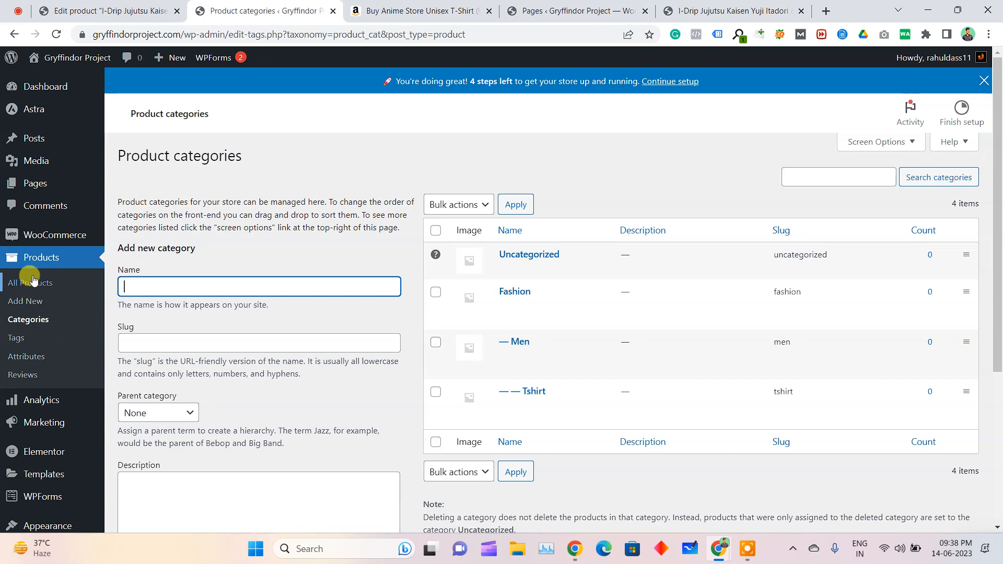
{"action": "mouse_move", "coordinate": [44, 424]}
{"action": "left_click", "coordinate": [149, 443]}
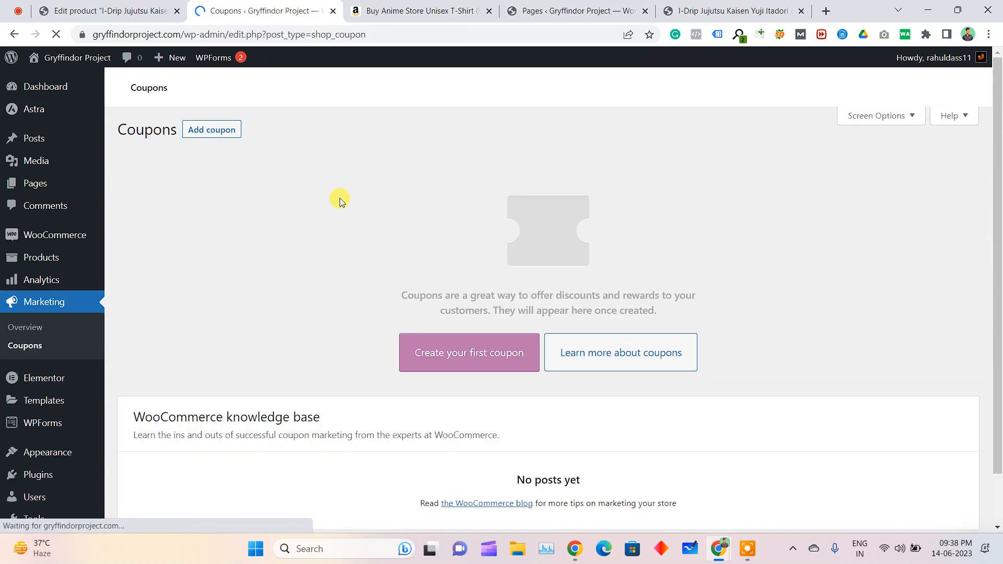
{"action": "left_click", "coordinate": [489, 350]}
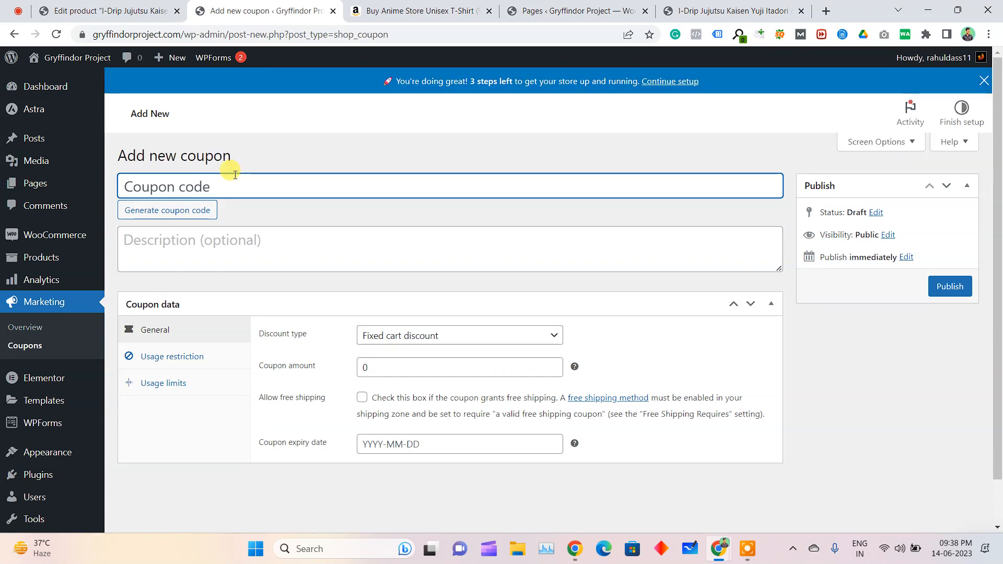
{"action": "type", "text": "anime20"}
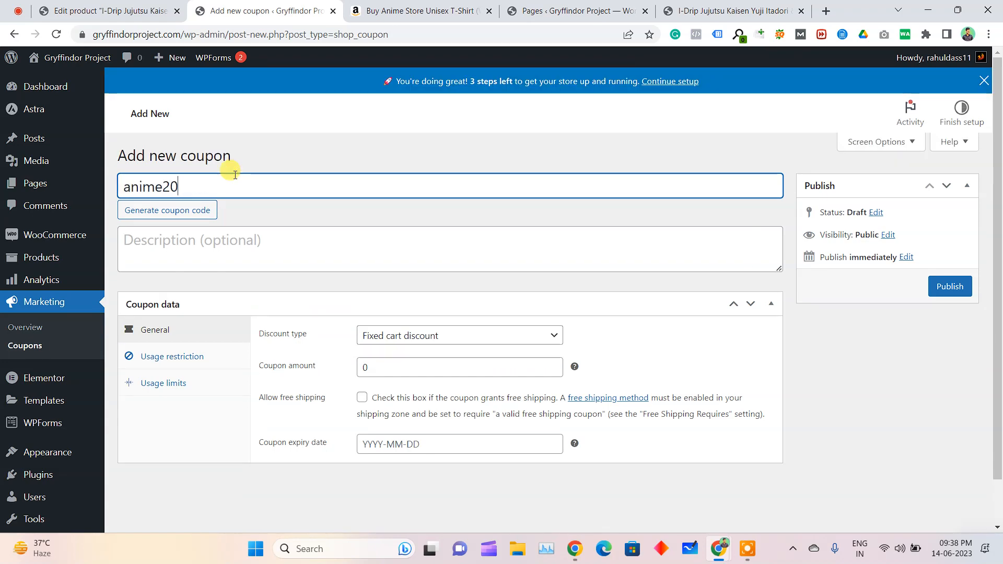
Set the coupon to a percentage discount with an amount of 20 and publish it
{"action": "left_click", "coordinate": [448, 341]}
{"action": "left_click", "coordinate": [443, 352]}
{"action": "left_click", "coordinate": [425, 368]}
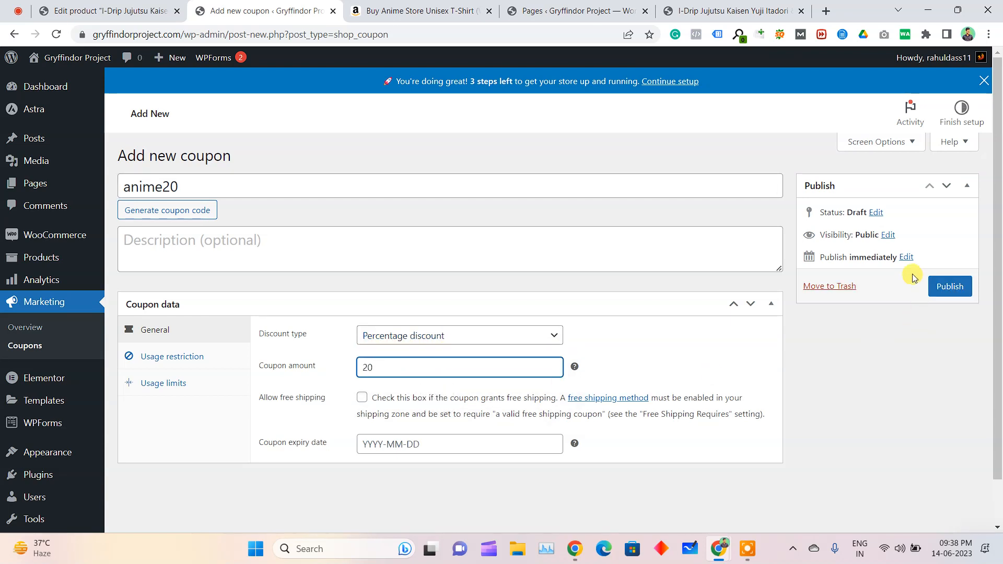
{"action": "left_click", "coordinate": [944, 286]}
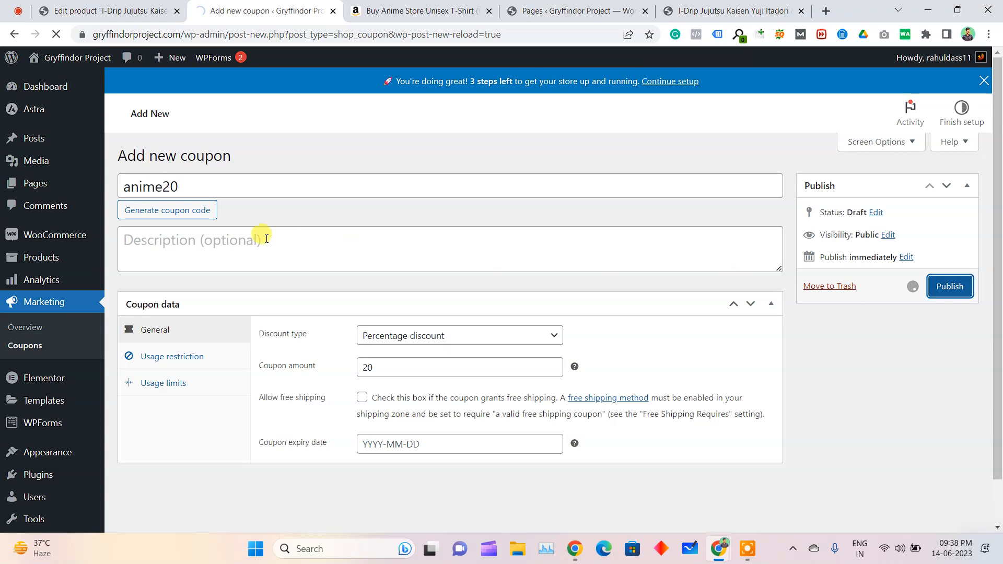
Apply the coupon code anime20 to the incognito window's cart and check the discount and the new total
{"action": "double_click", "coordinate": [200, 207]}
{"action": "key", "text": "alt+Tab"}
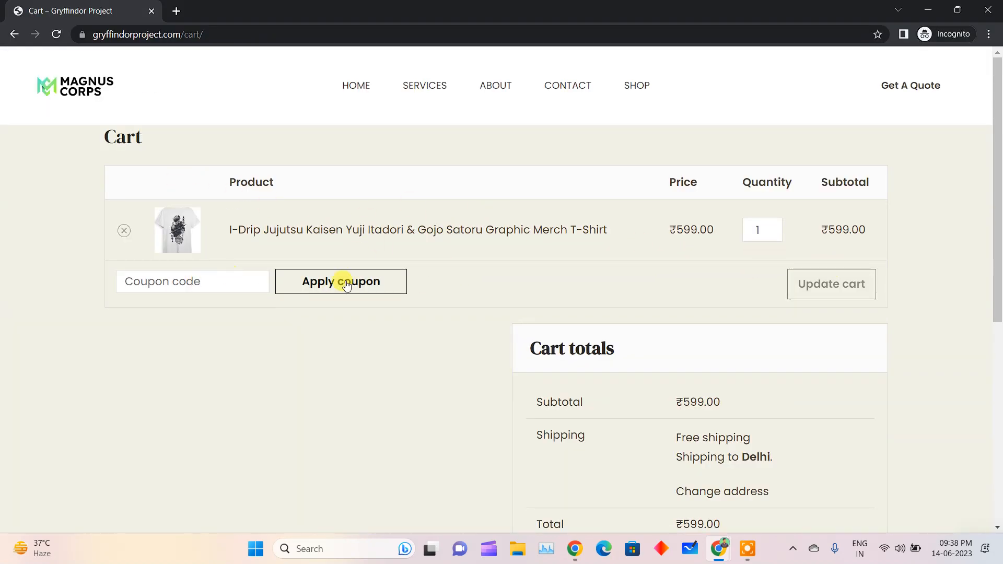
{"action": "left_click", "coordinate": [230, 281]}
{"action": "key", "text": "ctrl+v"}
{"action": "left_click", "coordinate": [303, 281]}
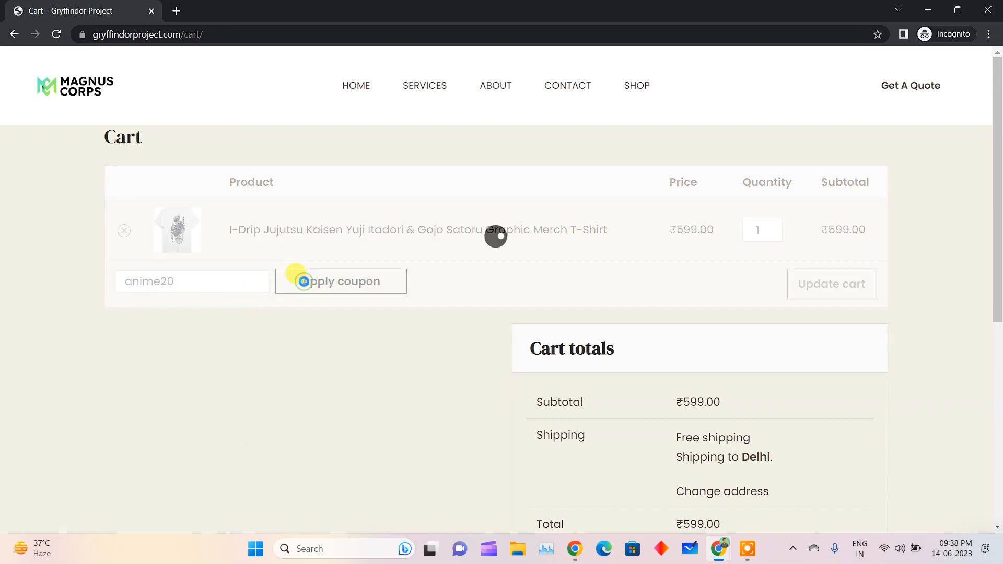
{"action": "scroll", "coordinate": [609, 296], "scroll_direction": "down", "scroll_amount": 2}
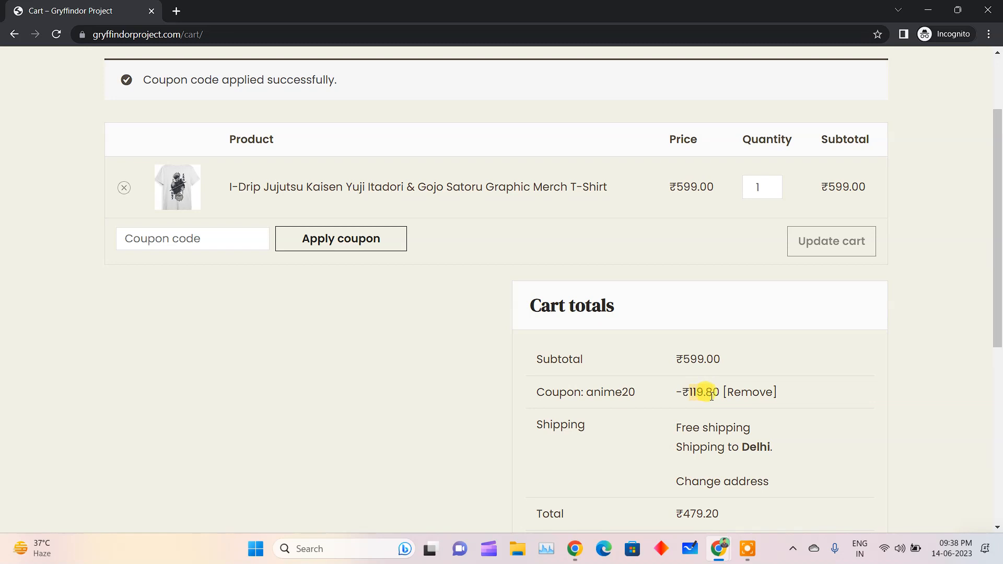
{"action": "scroll", "coordinate": [720, 396], "scroll_direction": "down", "scroll_amount": 3}
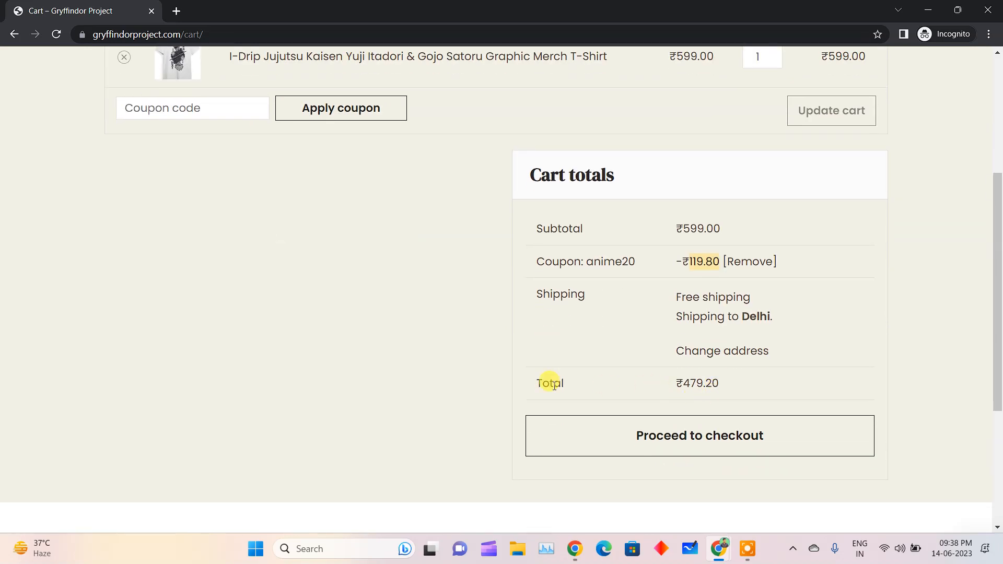
{"action": "left_click_drag", "start_coordinate": [497, 374], "coordinate": [754, 385]}
{"action": "left_click", "coordinate": [746, 386]}
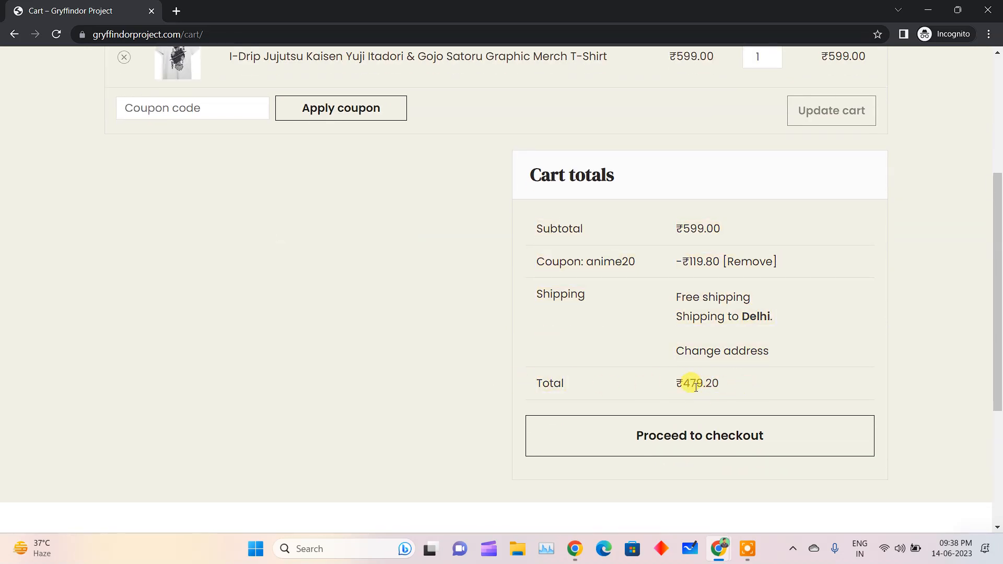
Proceed to checkout and fill in the customer's billing name, company, address, phone and e-mail with the saved autofill details
{"action": "left_click", "coordinate": [709, 436]}
{"action": "scroll", "coordinate": [179, 285], "scroll_direction": "down", "scroll_amount": 3}
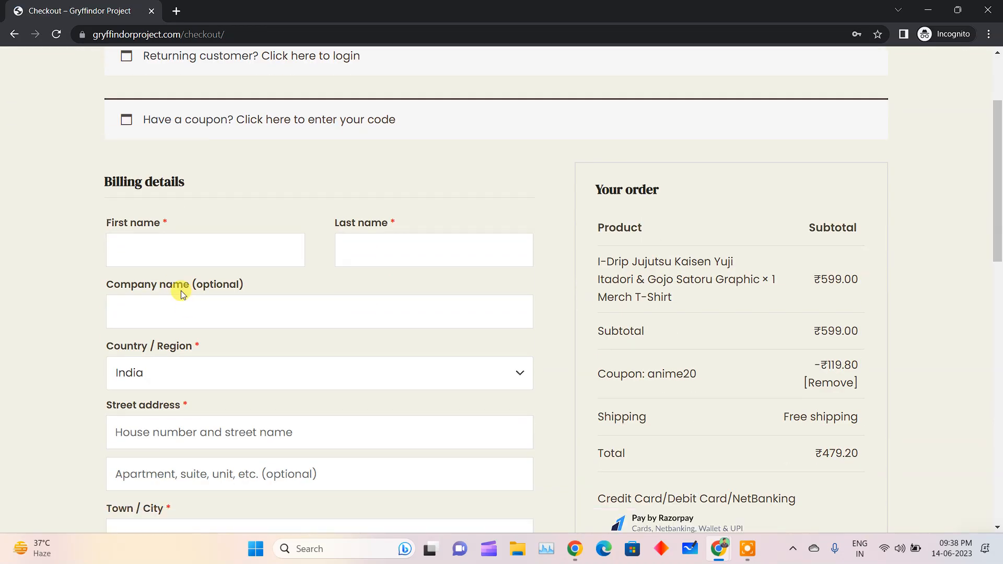
{"action": "left_click", "coordinate": [185, 251]}
{"action": "left_click", "coordinate": [336, 249]}
{"action": "scroll", "coordinate": [58, 266], "scroll_direction": "down", "scroll_amount": 6}
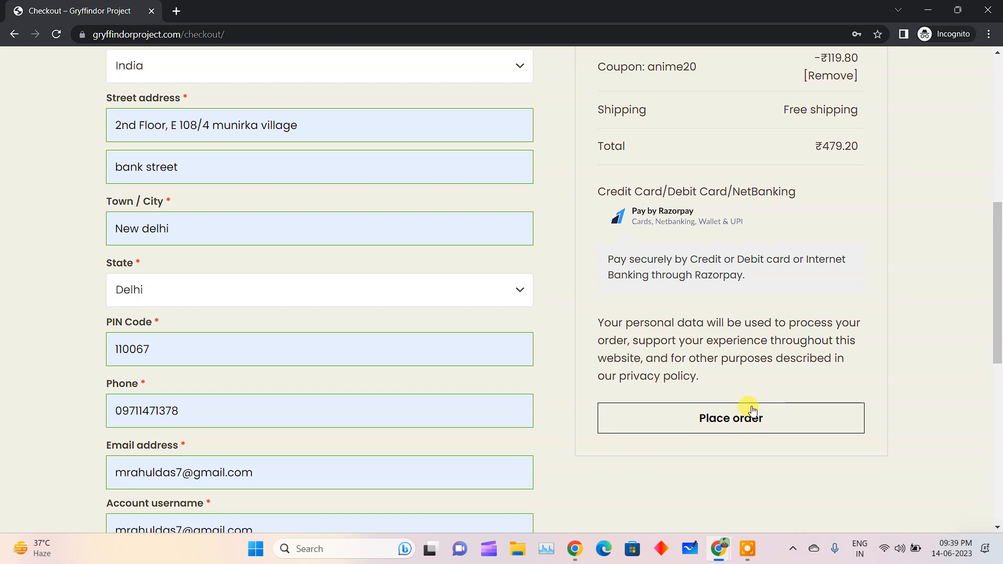
Examine the checkout page's billing fields, order summary, Razorpay payment option and account fields
{"action": "scroll", "coordinate": [476, 420], "scroll_direction": "down", "scroll_amount": 5}
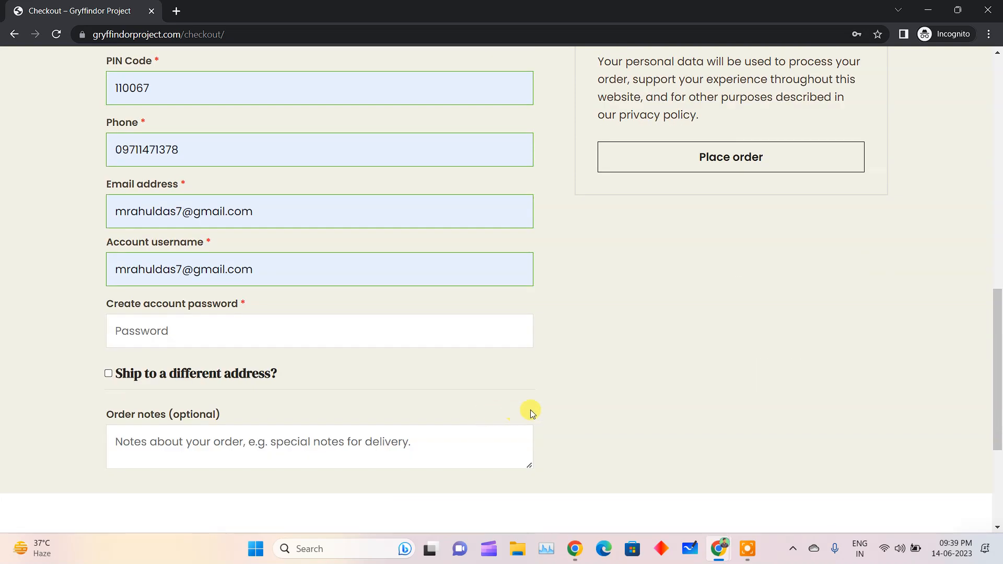
{"action": "scroll", "coordinate": [604, 253], "scroll_direction": "up", "scroll_amount": 4}
{"action": "scroll", "coordinate": [607, 261], "scroll_direction": "down", "scroll_amount": 2}
{"action": "scroll", "coordinate": [609, 251], "scroll_direction": "up", "scroll_amount": 7}
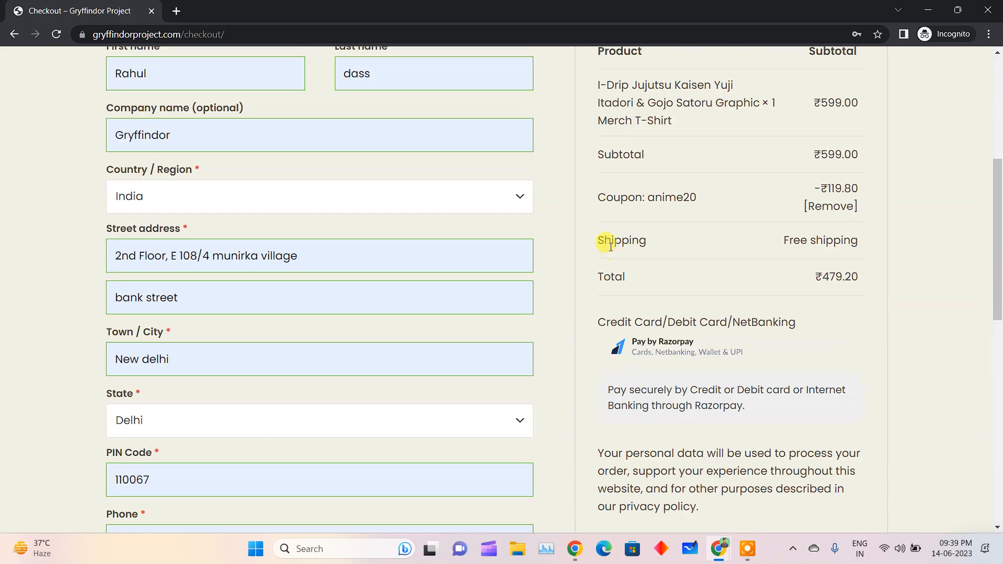
{"action": "scroll", "coordinate": [196, 418], "scroll_direction": "down", "scroll_amount": 7}
{"action": "scroll", "coordinate": [660, 158], "scroll_direction": "up", "scroll_amount": 4}
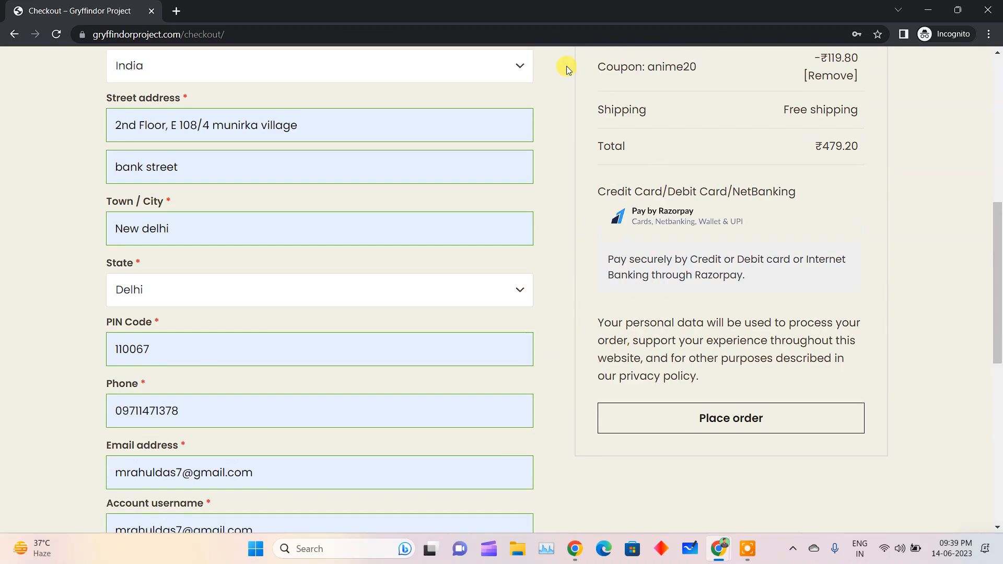
{"action": "scroll", "coordinate": [314, 102], "scroll_direction": "up", "scroll_amount": 8}
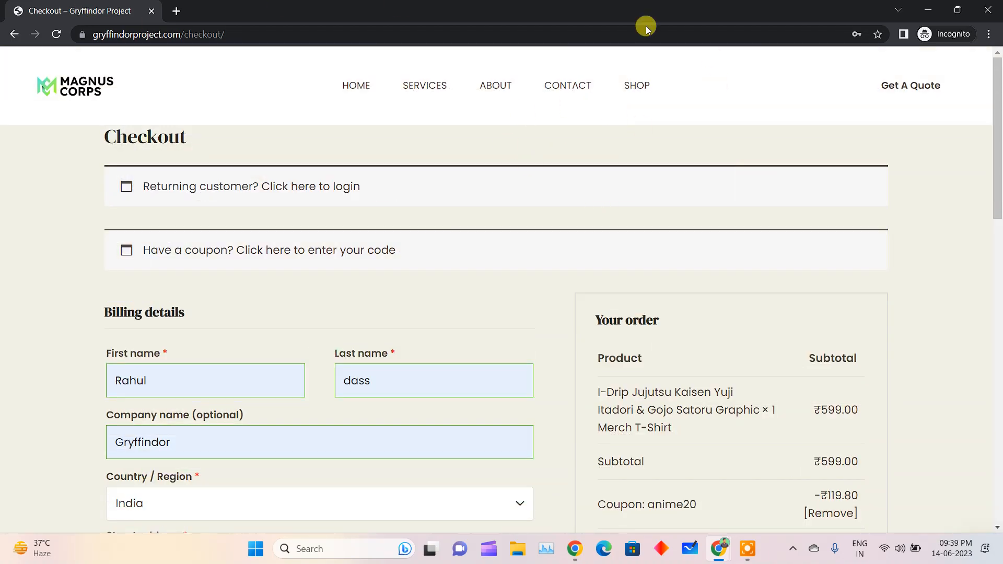
{"action": "scroll", "coordinate": [184, 259], "scroll_direction": "down", "scroll_amount": 14}
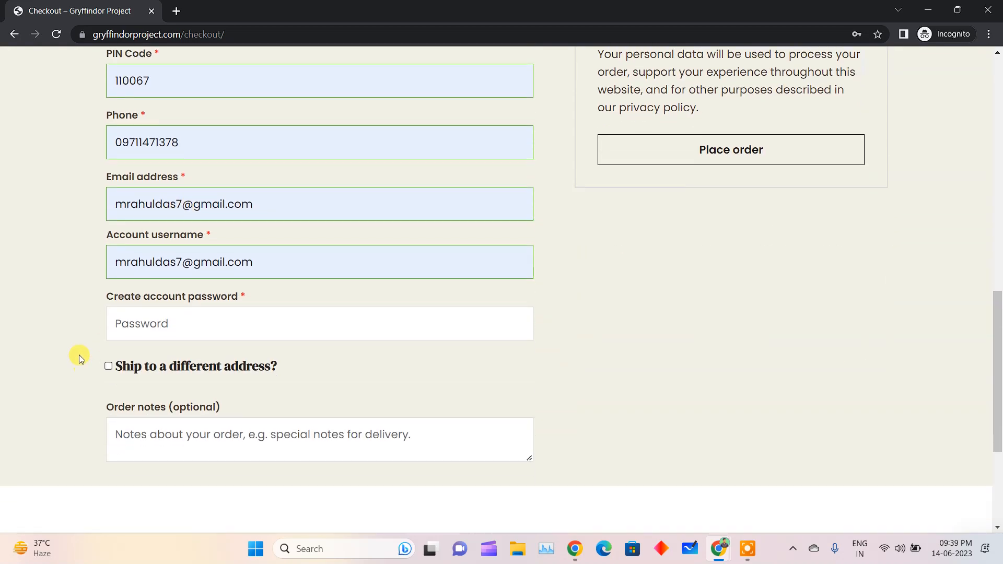
Check the checkout form's account username and put the cursor in the account password field
{"action": "left_click_drag", "start_coordinate": [93, 293], "coordinate": [180, 294]}
{"action": "left_click_drag", "start_coordinate": [267, 255], "coordinate": [61, 254]}
{"action": "left_click", "coordinate": [125, 313]}
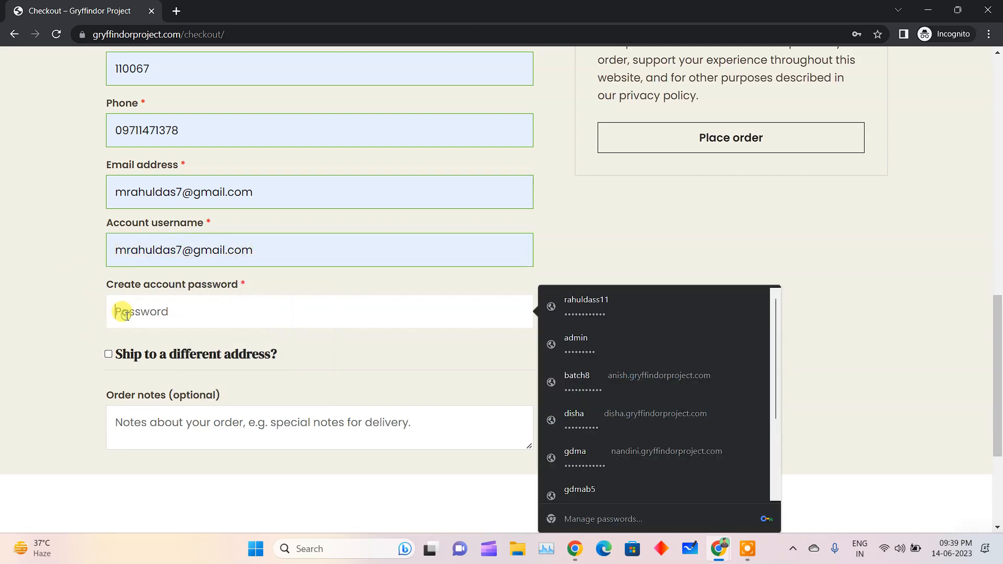
{"action": "scroll", "coordinate": [134, 301], "scroll_direction": "up", "scroll_amount": 10}
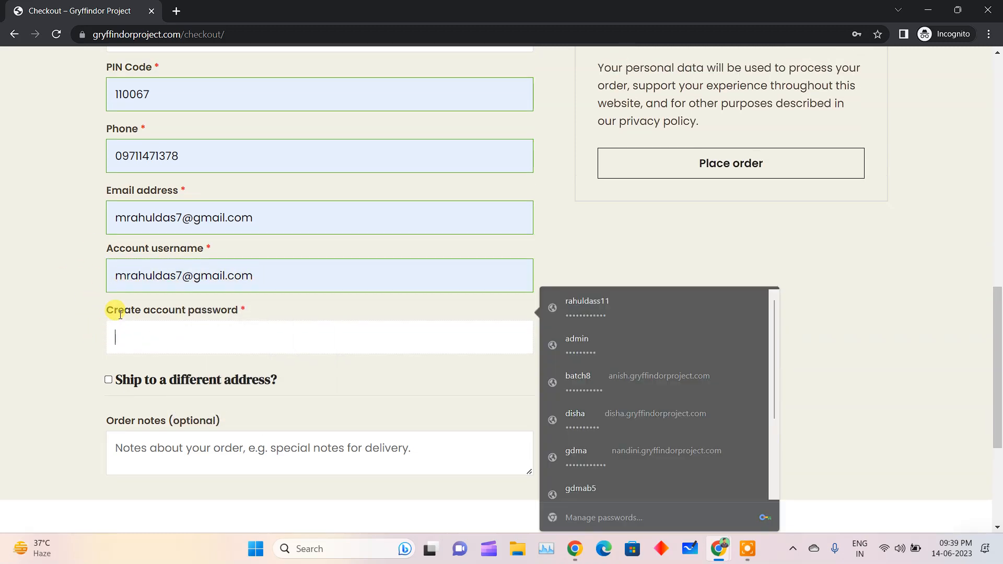
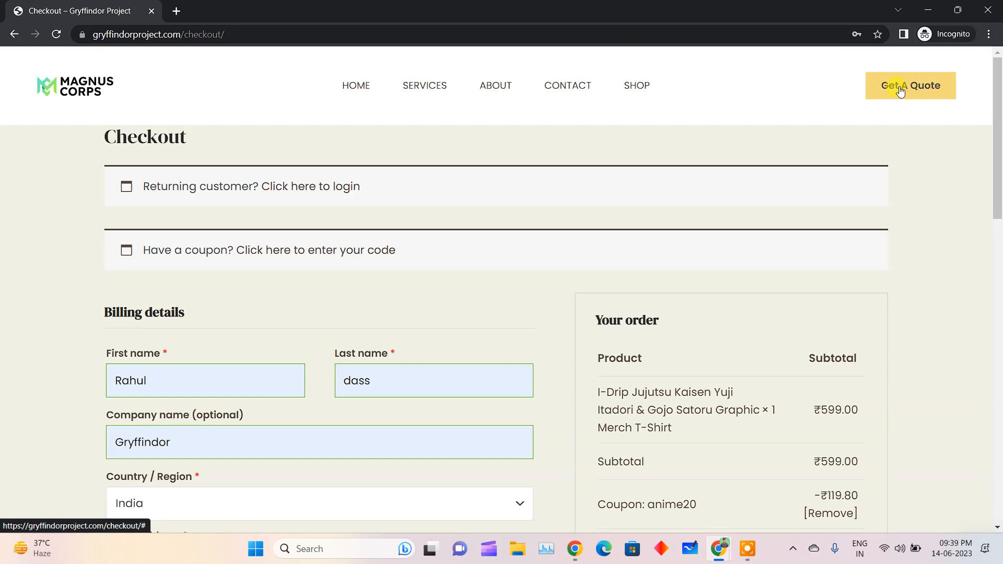
Look over the checkout page once more and close the incognito window to return to the coupon editor
{"action": "scroll", "coordinate": [560, 386], "scroll_direction": "down", "scroll_amount": 9}
{"action": "scroll", "coordinate": [559, 386], "scroll_direction": "up", "scroll_amount": 9}
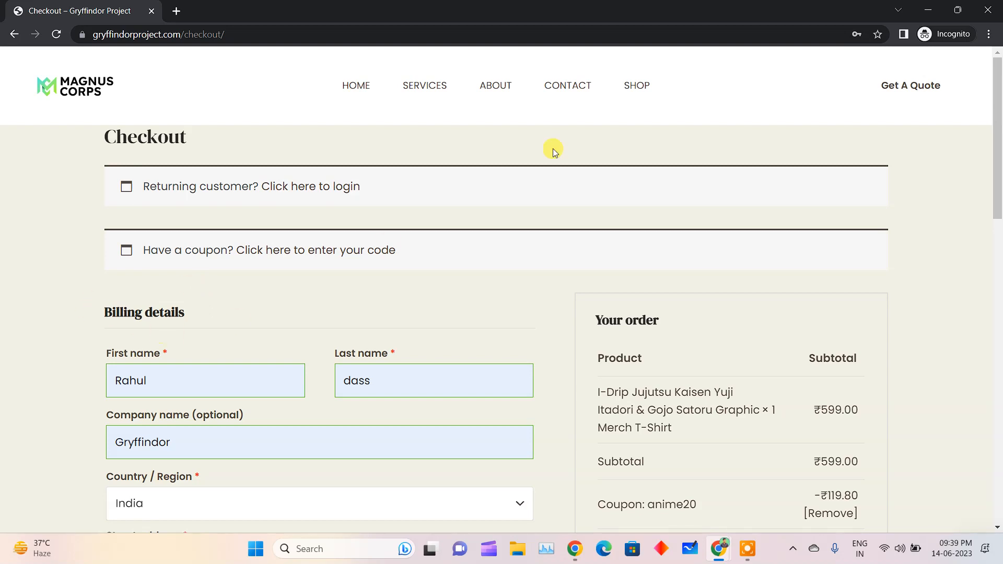
{"action": "left_click", "coordinate": [984, 4]}
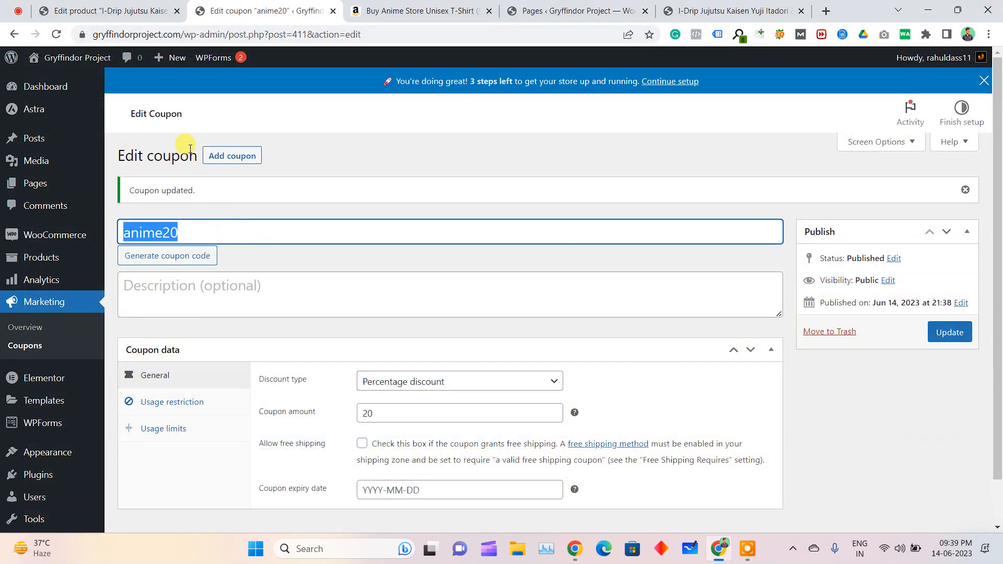
{"action": "left_click", "coordinate": [356, 179]}
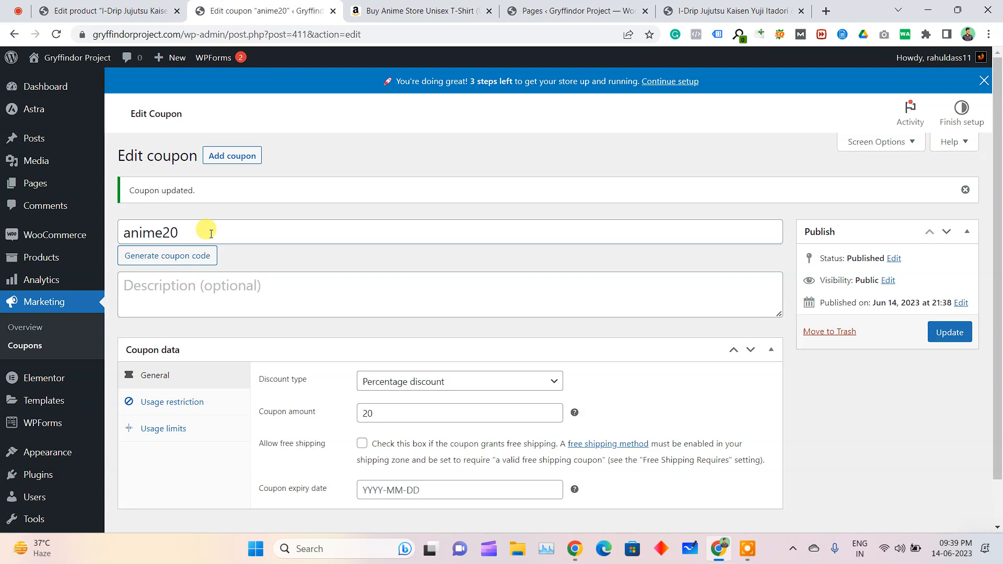
Open the list of all site pages and review the Cart, Checkout and My account entries
{"action": "mouse_move", "coordinate": [21, 165]}
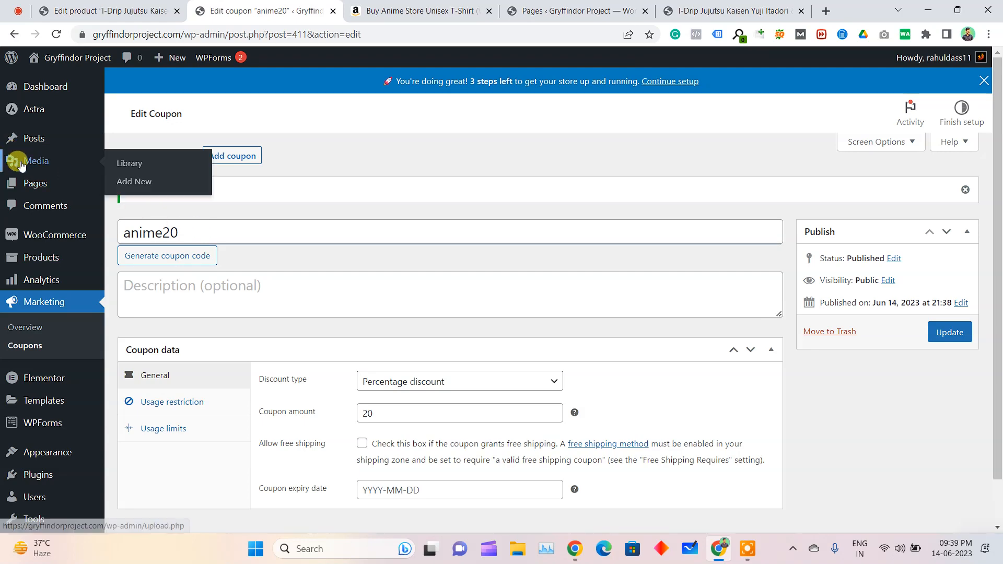
{"action": "mouse_move", "coordinate": [35, 182]}
{"action": "left_click", "coordinate": [131, 188]}
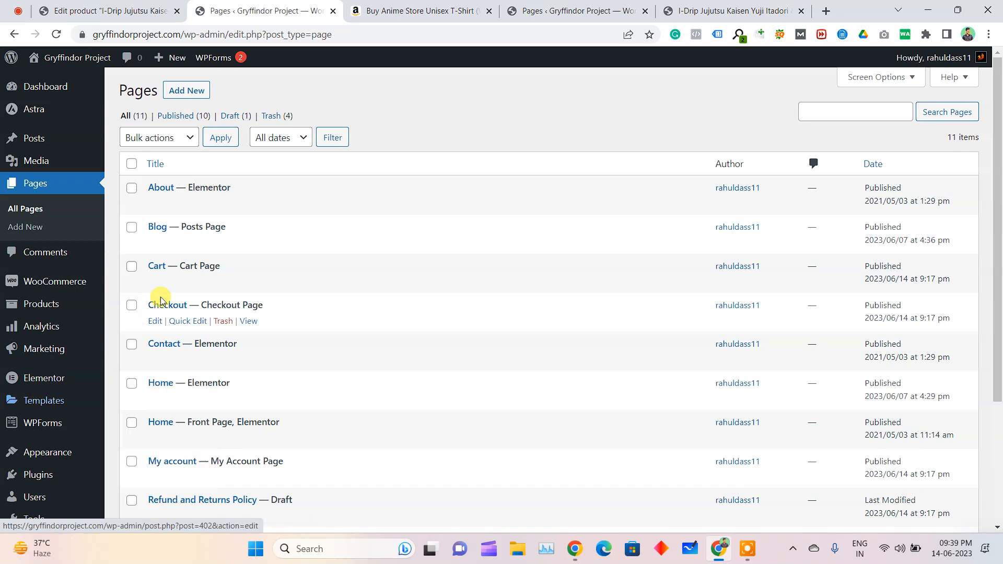
{"action": "left_click_drag", "start_coordinate": [225, 267], "coordinate": [150, 262]}
{"action": "left_click_drag", "start_coordinate": [274, 300], "coordinate": [178, 310]}
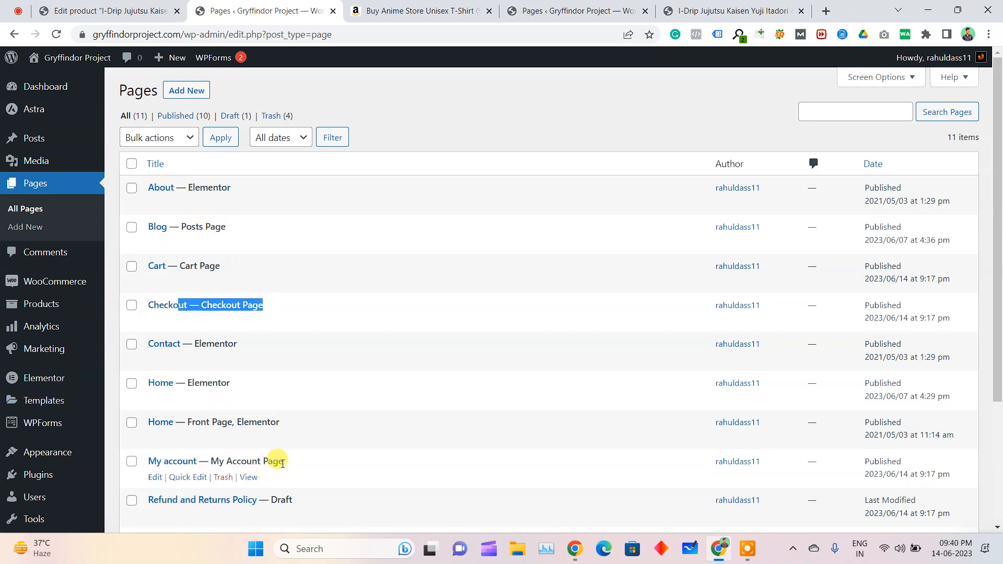
{"action": "left_click_drag", "start_coordinate": [290, 461], "coordinate": [207, 460]}
{"action": "scroll", "coordinate": [130, 410], "scroll_direction": "down", "scroll_amount": 4}
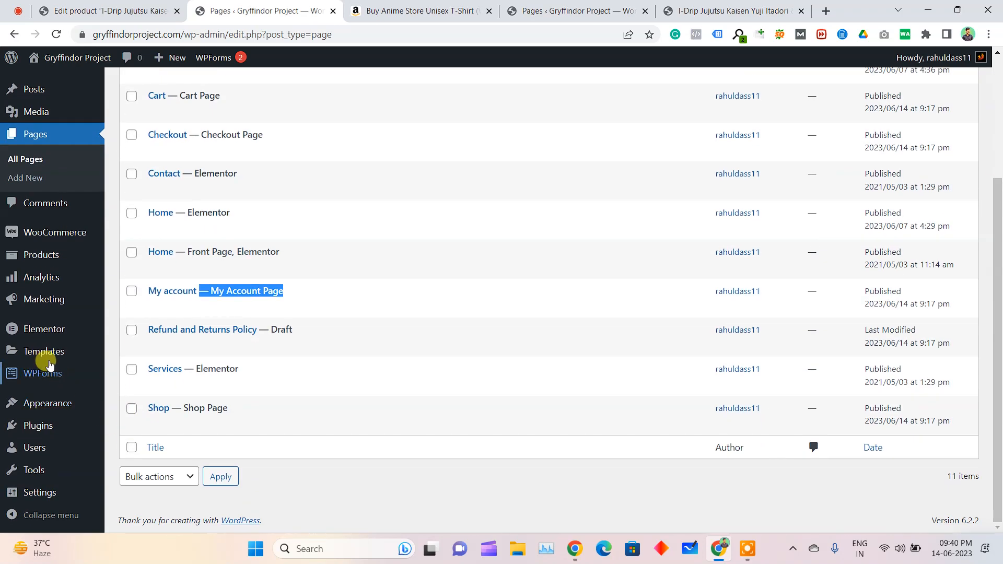
Open the site's menu settings and add the My account page to the Navigation menu
{"action": "mouse_move", "coordinate": [36, 405]}
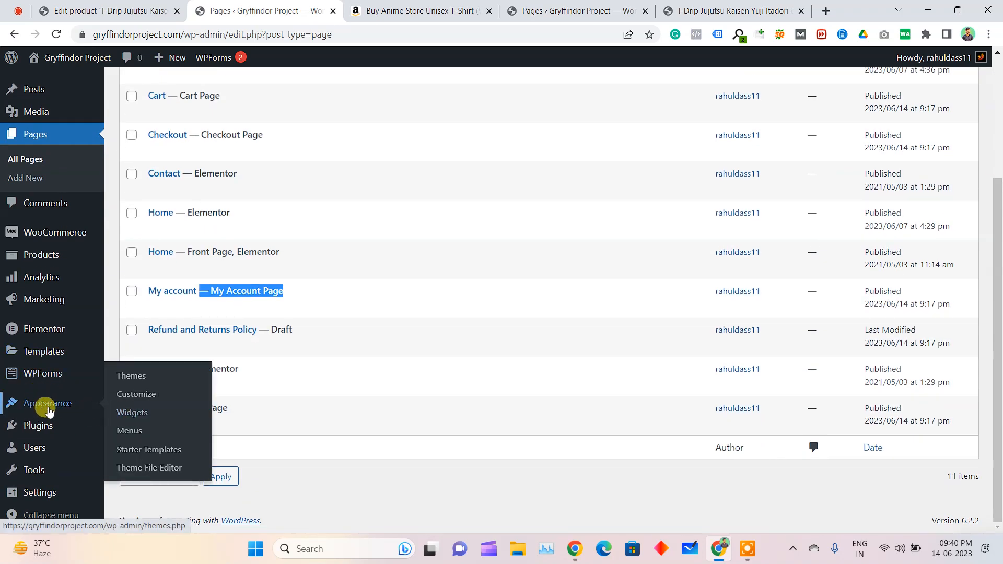
{"action": "left_click", "coordinate": [133, 432]}
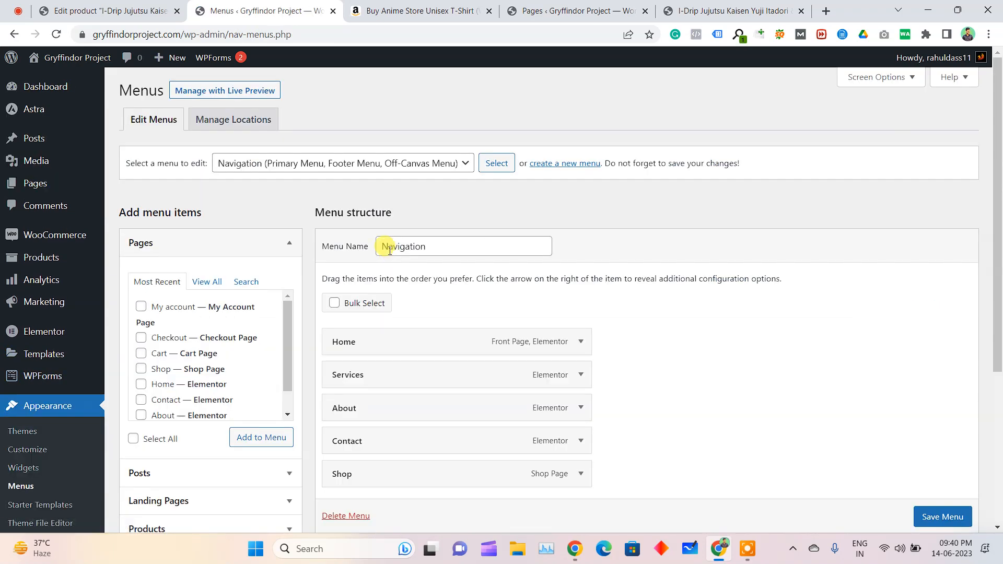
{"action": "left_click", "coordinate": [157, 314]}
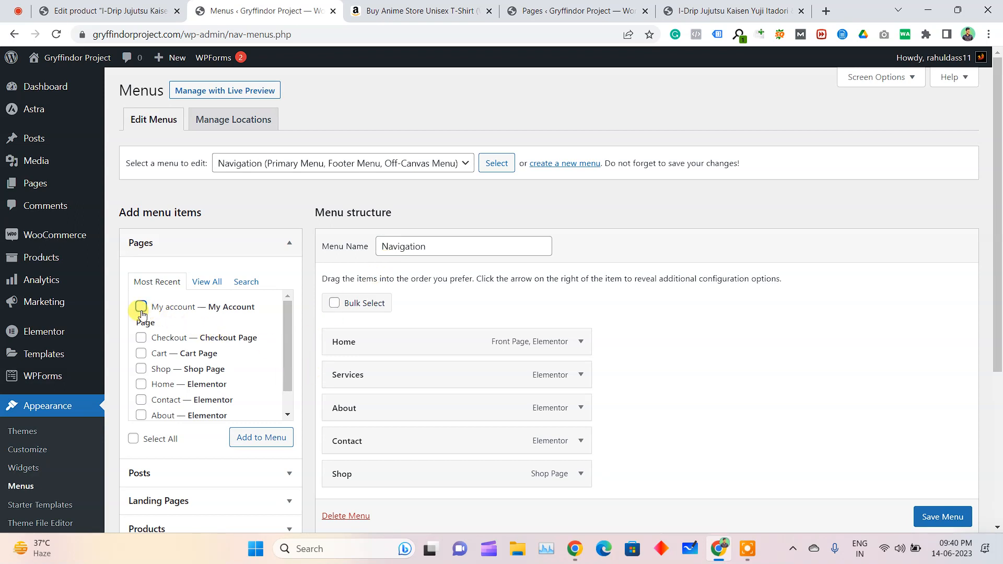
{"action": "left_click", "coordinate": [250, 436]}
Nest My account as a sub item under Shop in the Navigation menu and save the menu
{"action": "scroll", "coordinate": [448, 430], "scroll_direction": "down", "scroll_amount": 2}
{"action": "left_click_drag", "start_coordinate": [414, 376], "coordinate": [498, 394]}
{"action": "scroll", "coordinate": [951, 517], "scroll_direction": "down", "scroll_amount": 1}
{"action": "left_click", "coordinate": [960, 518]}
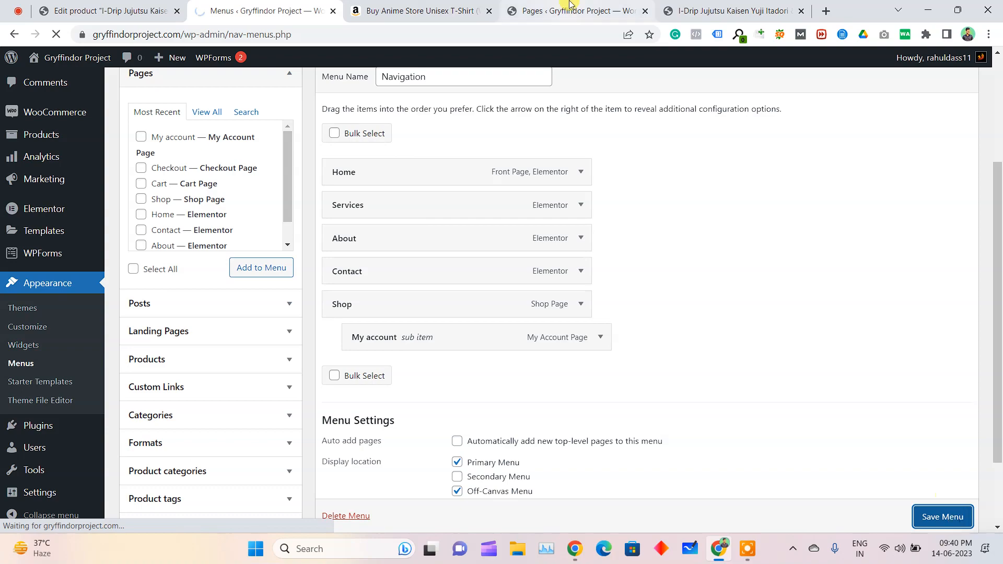
Reload the T-shirt product page, check My Account and its Orders section through the Shop submenu, and close that page
{"action": "left_click", "coordinate": [731, 11]}
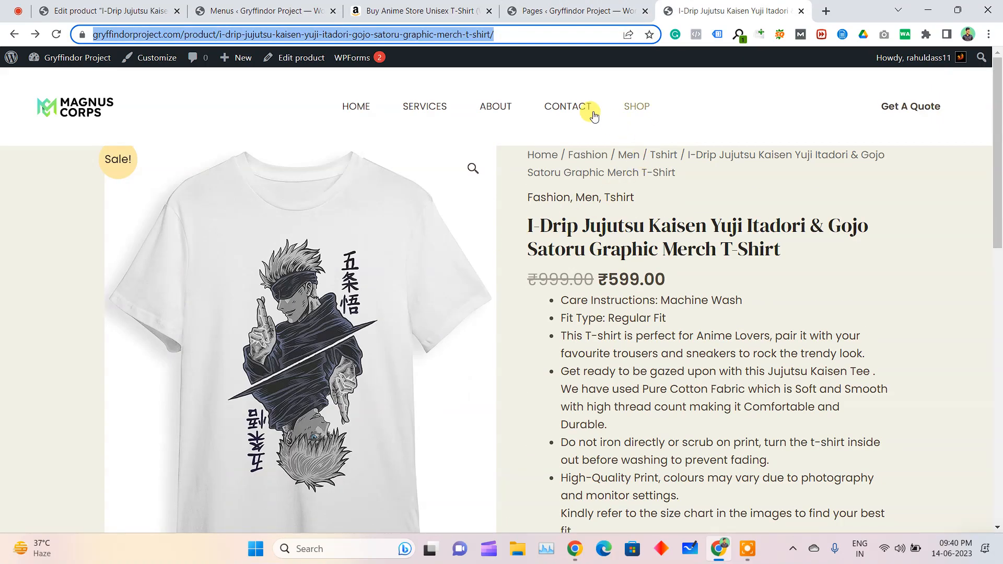
{"action": "key", "text": "Return"}
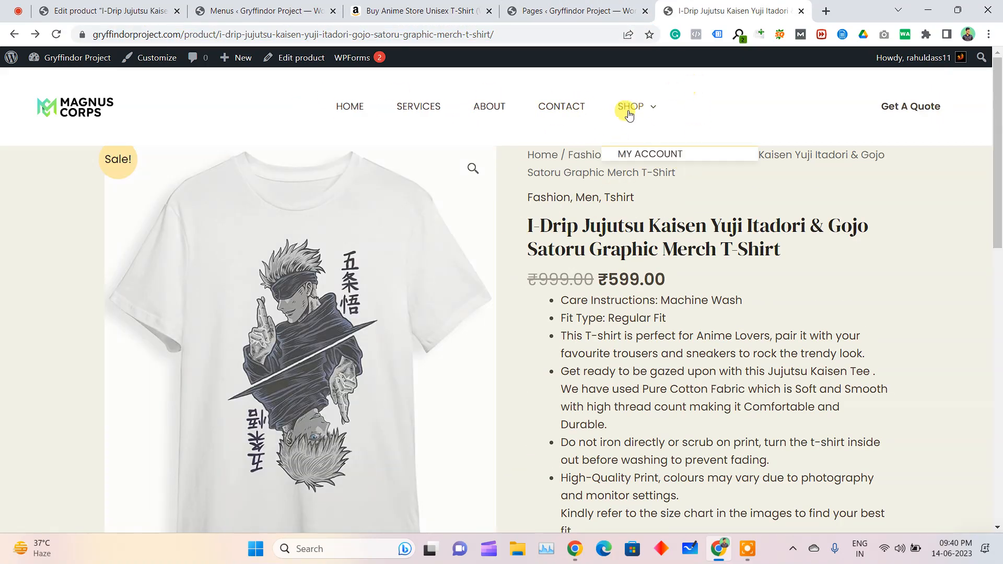
{"action": "left_click", "coordinate": [657, 155]}
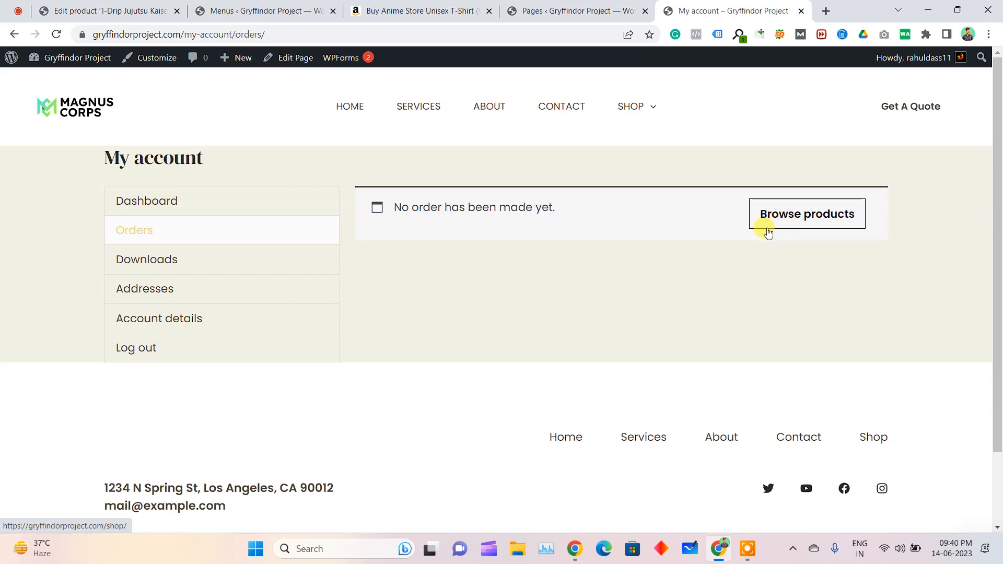
{"action": "key", "text": "ctrl+w"}
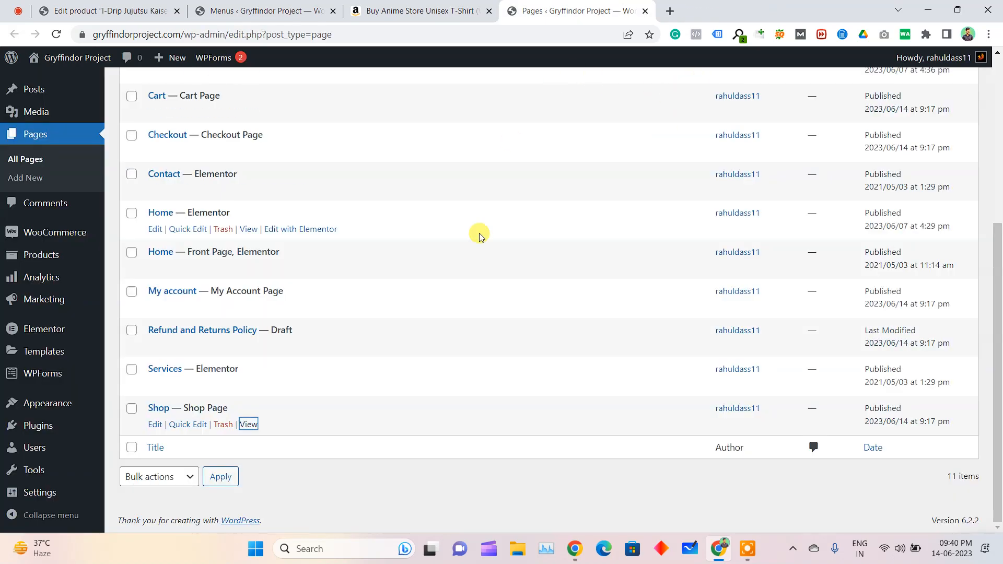
Visit the site's home page, open it for editing with Elementor, and go to the Hire Us For section
{"action": "scroll", "coordinate": [477, 232], "scroll_direction": "up", "scroll_amount": 5}
{"action": "left_click", "coordinate": [54, 79]}
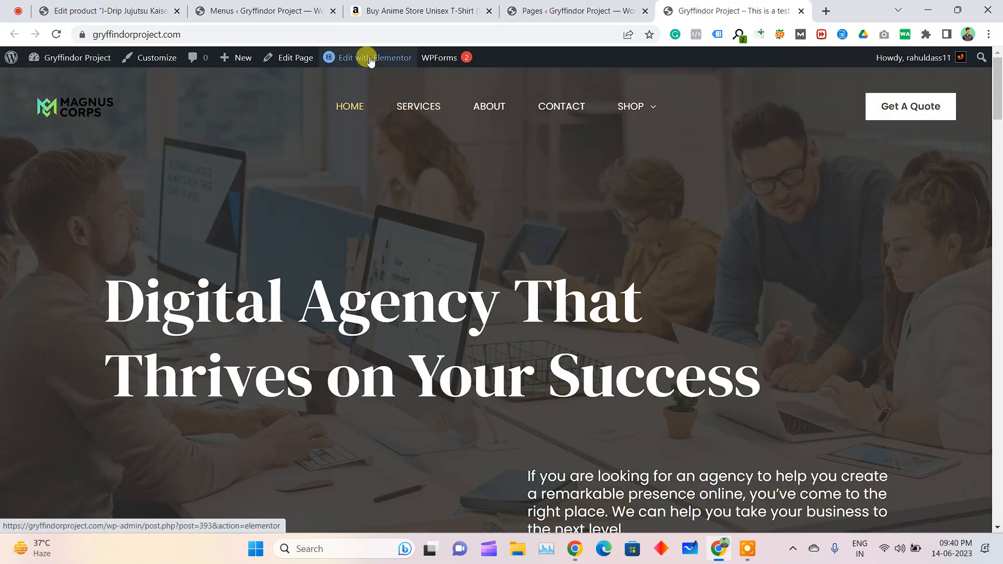
{"action": "left_click", "coordinate": [369, 58]}
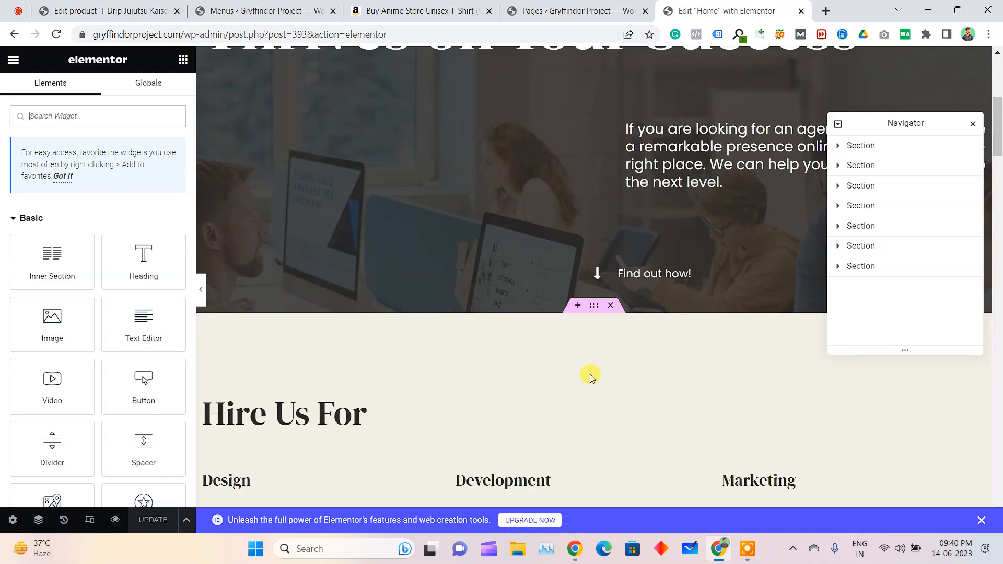
{"action": "scroll", "coordinate": [571, 358], "scroll_direction": "down", "scroll_amount": 5}
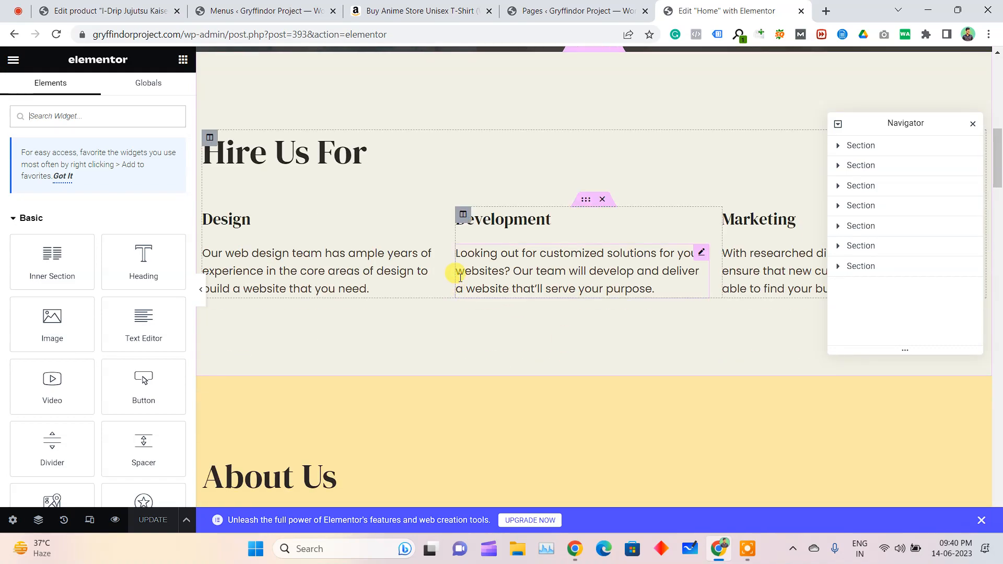
{"action": "scroll", "coordinate": [578, 137], "scroll_direction": "up", "scroll_amount": 3}
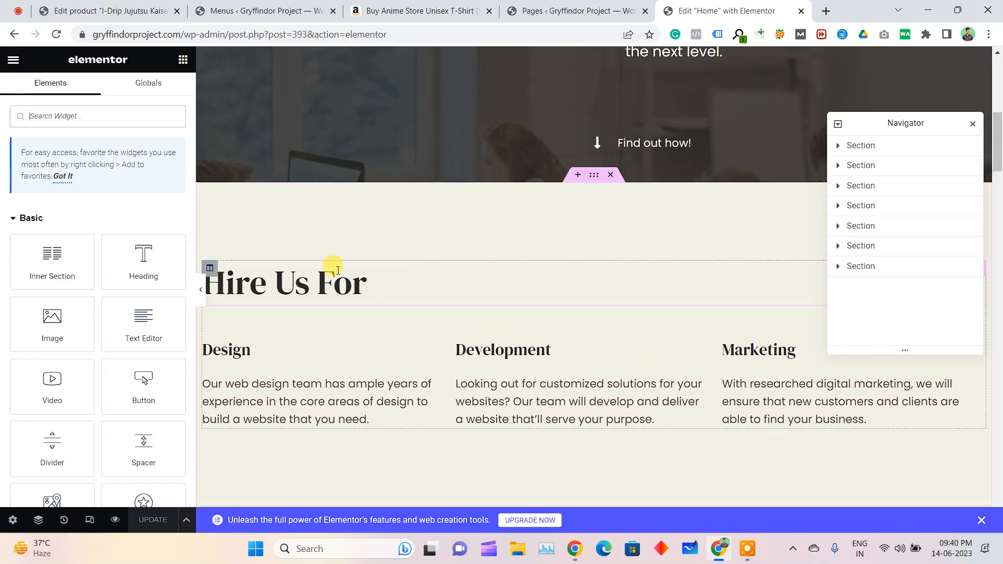
Search the Elementor widgets for "woo" and "product", and dismiss the tip about favorite widgets
{"action": "left_click", "coordinate": [13, 60]}
{"action": "left_click", "coordinate": [13, 59]}
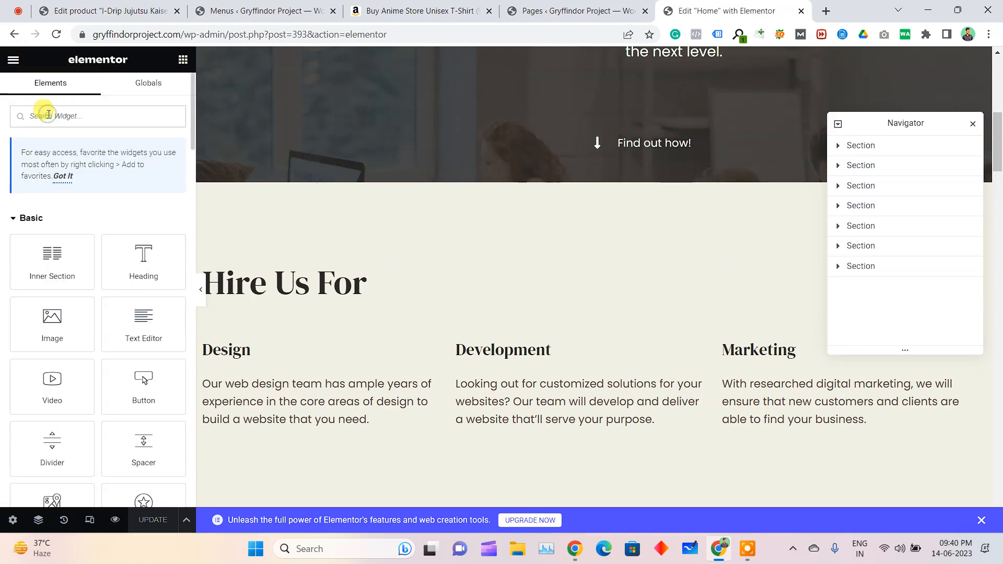
{"action": "left_click", "coordinate": [49, 115]}
{"action": "type", "text": "woo"}
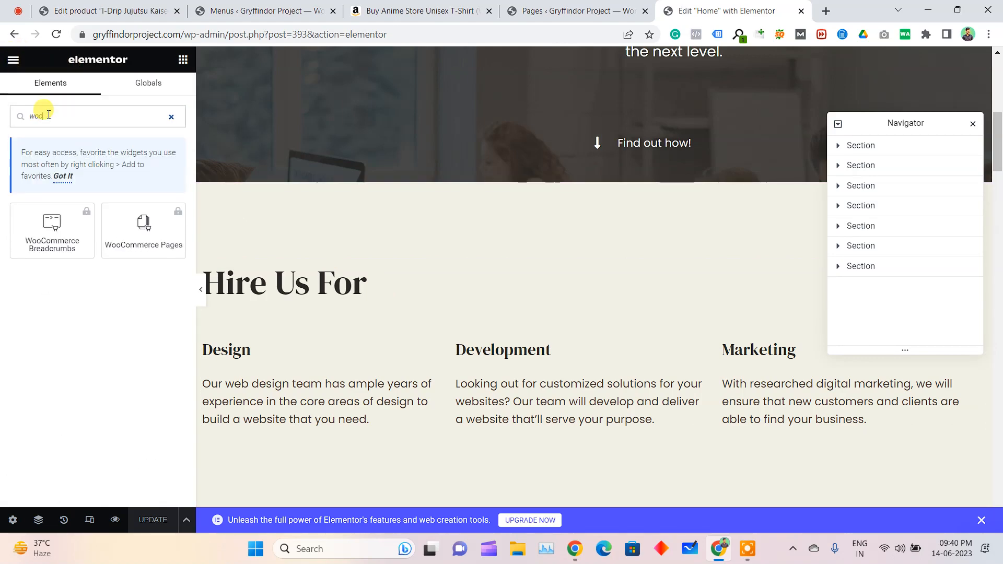
{"action": "type", "text": "product"}
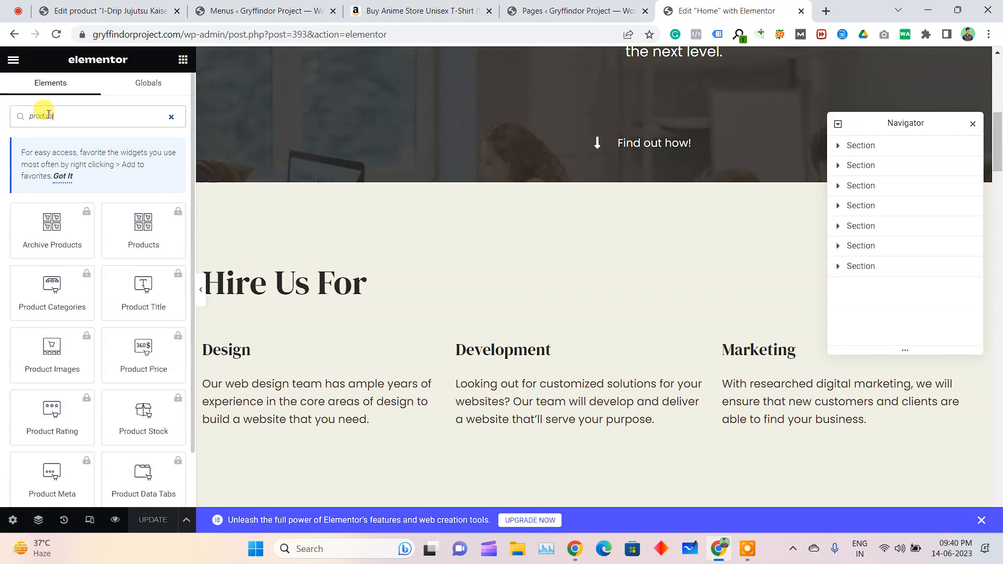
{"action": "scroll", "coordinate": [72, 293], "scroll_direction": "down", "scroll_amount": 2}
{"action": "scroll", "coordinate": [125, 446], "scroll_direction": "up", "scroll_amount": 2}
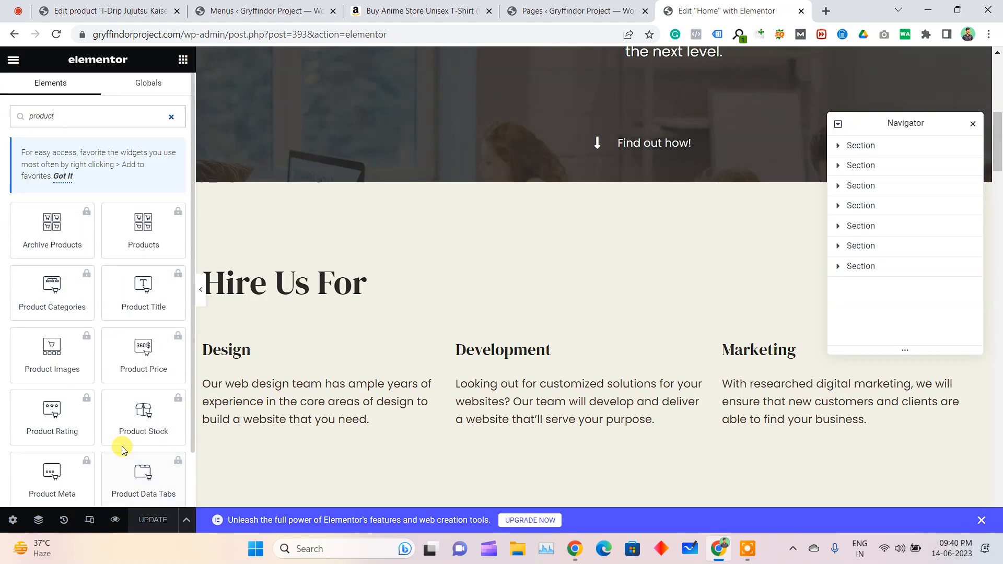
{"action": "left_click", "coordinate": [64, 176]}
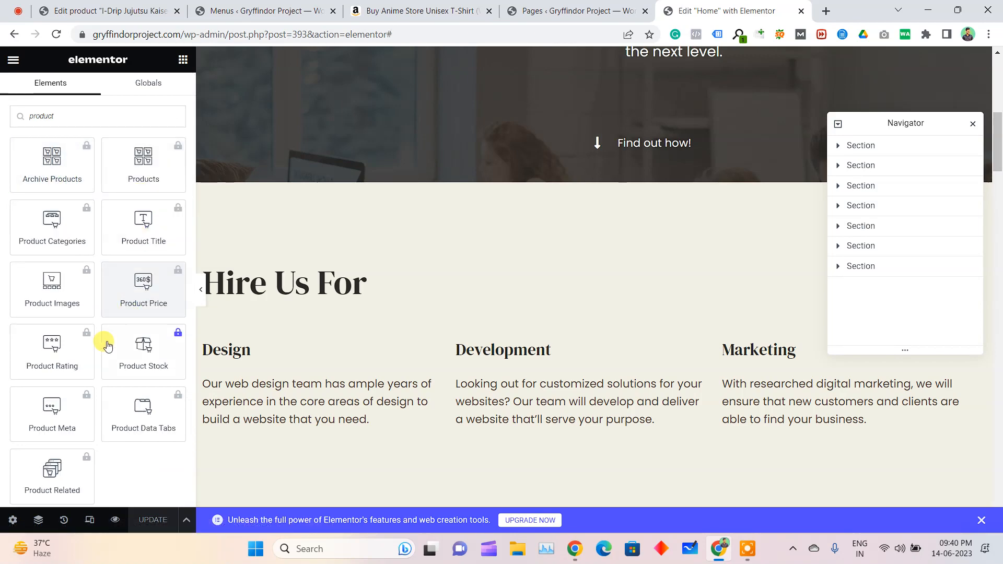
Clear the widget search, collapse the Basic, Pro and General categories, and browse the WooCommerce widgets
{"action": "left_click", "coordinate": [99, 107]}
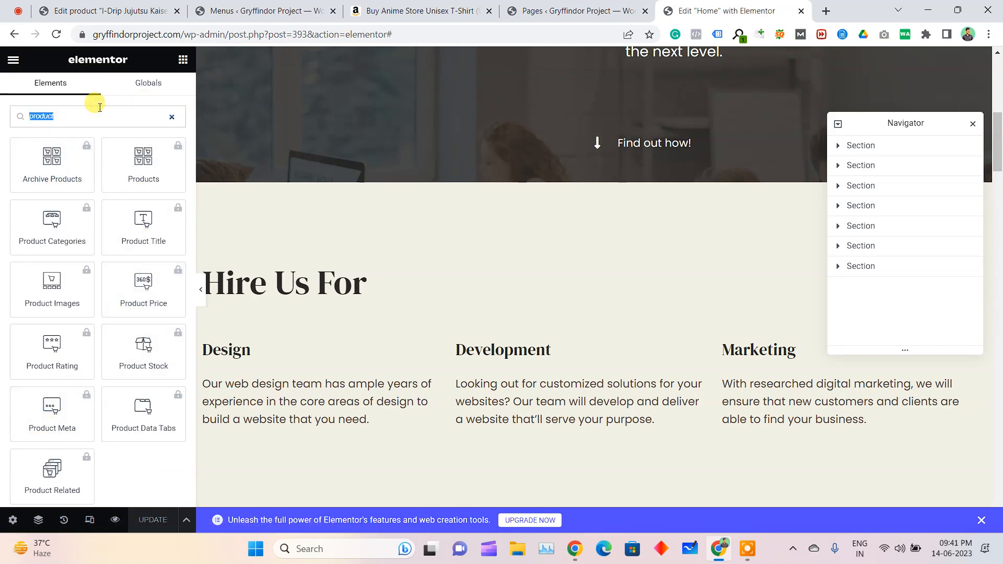
{"action": "key", "text": "BackSpace"}
{"action": "left_click", "coordinate": [14, 151]}
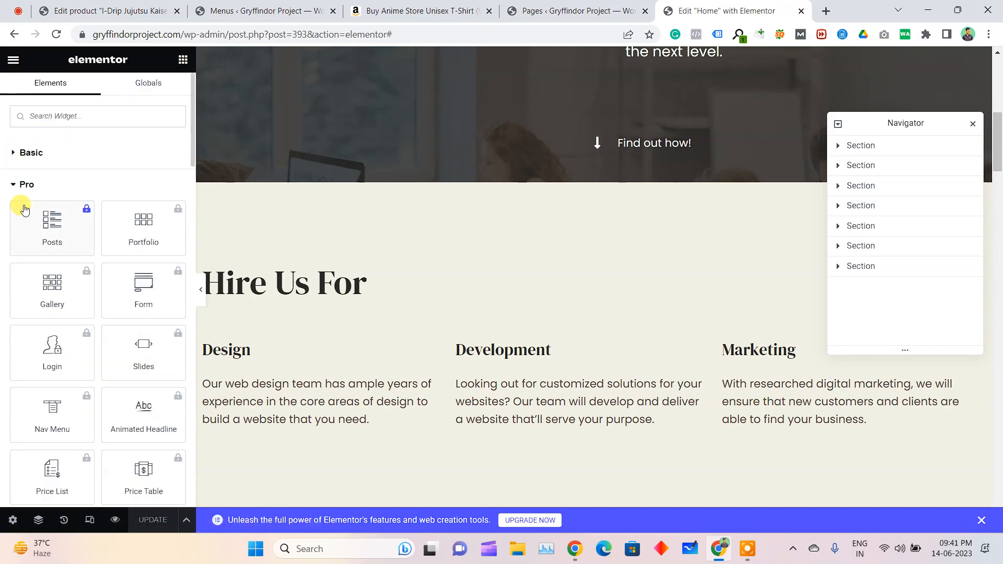
{"action": "left_click", "coordinate": [18, 184]}
{"action": "left_click", "coordinate": [14, 217]}
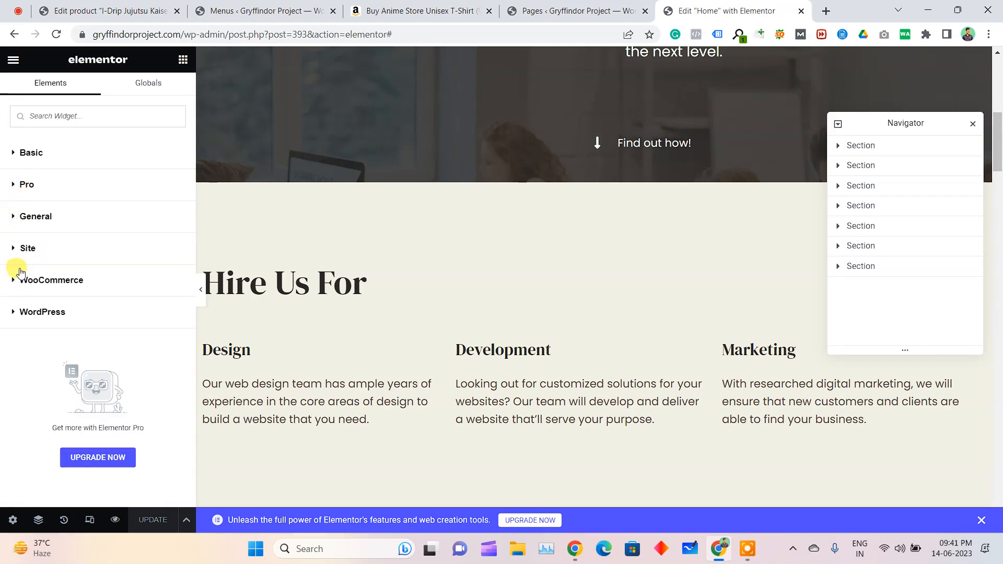
{"action": "left_click", "coordinate": [15, 281]}
{"action": "scroll", "coordinate": [32, 279], "scroll_direction": "down", "scroll_amount": 10}
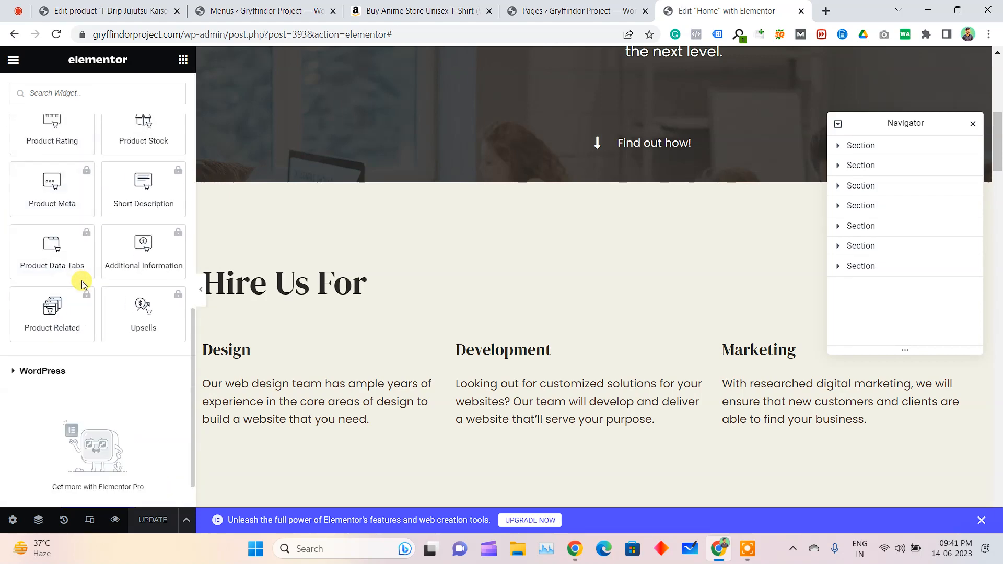
{"action": "scroll", "coordinate": [51, 313], "scroll_direction": "up", "scroll_amount": 10}
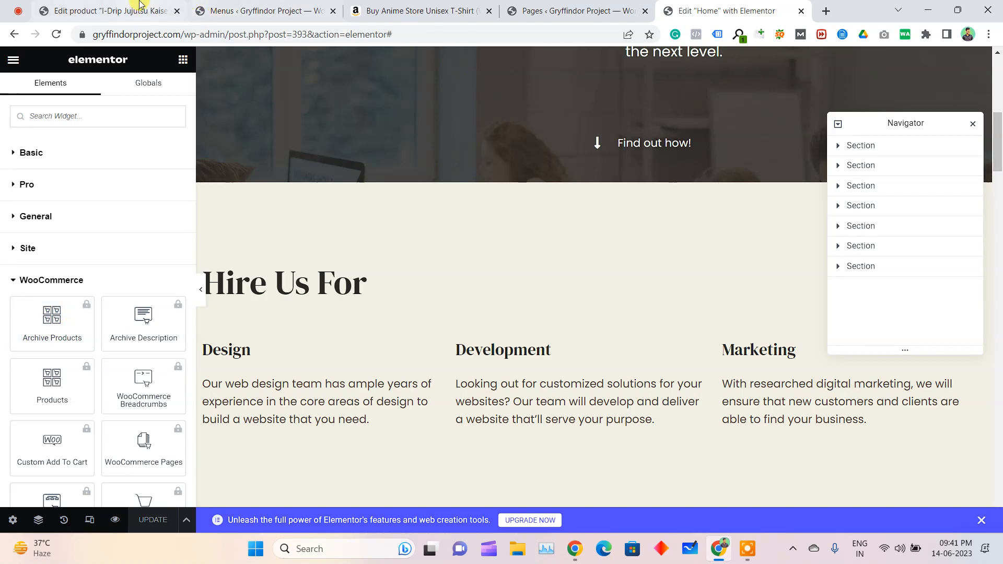
Return to the WordPress dashboard, go to adding a new plugin, and open the zip upload form
{"action": "left_click", "coordinate": [105, 11]}
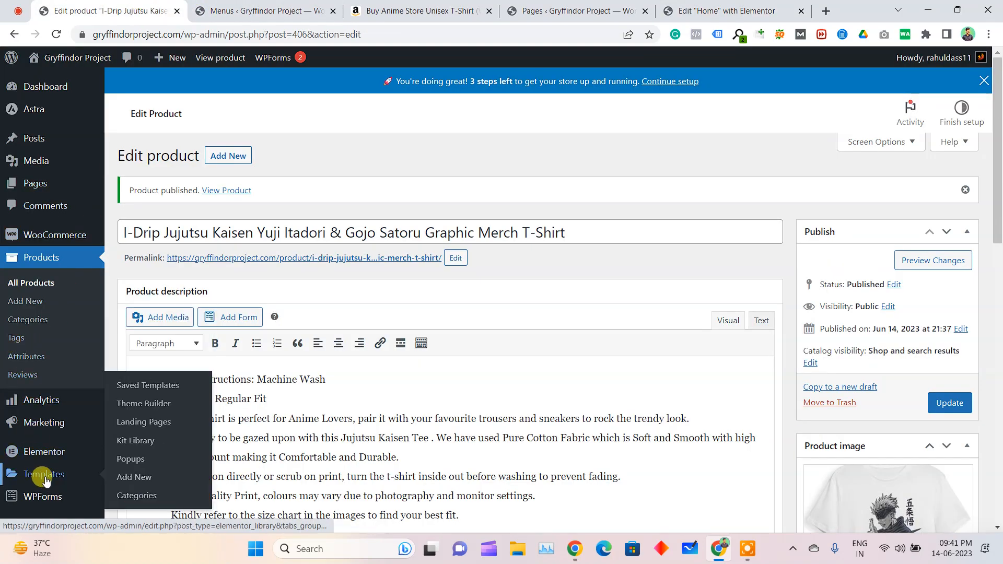
{"action": "scroll", "coordinate": [41, 477], "scroll_direction": "down", "scroll_amount": 2}
{"action": "mouse_move", "coordinate": [55, 430]}
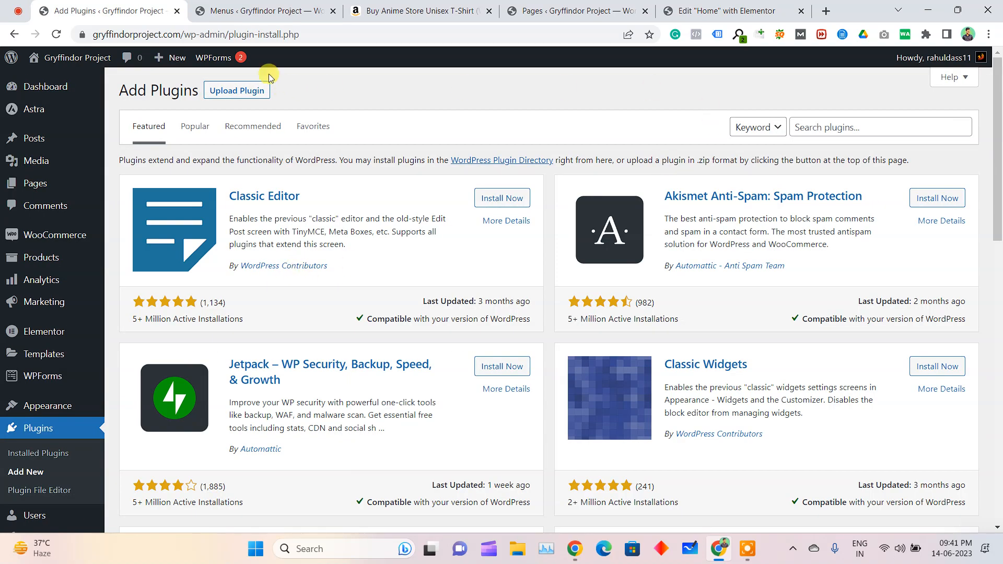
{"action": "left_click", "coordinate": [238, 91]}
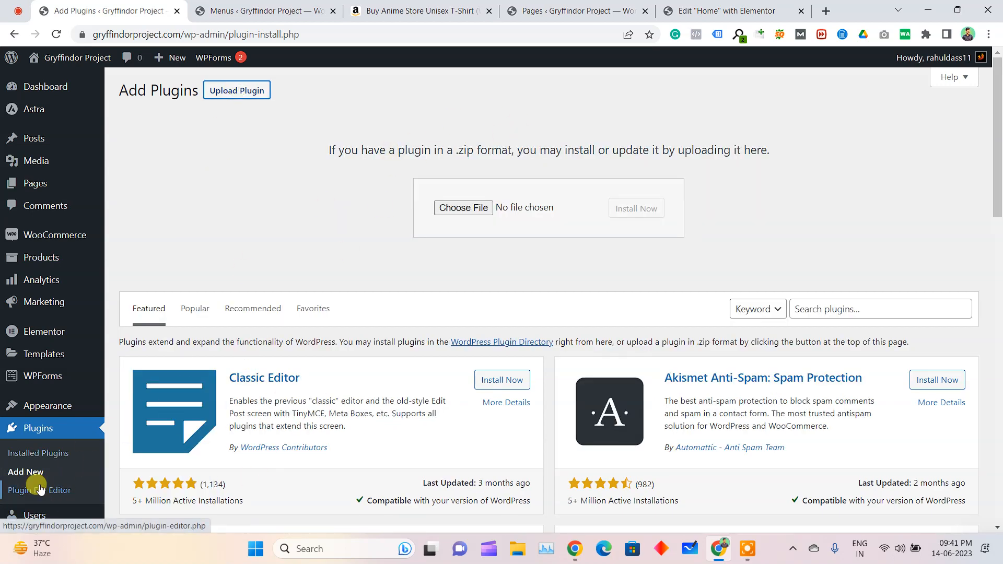
Search the Downloads folder for "elementor", choose the elementor-pro-52-37hz6c (1) archive, and install the plugin
{"action": "left_click", "coordinate": [461, 209]}
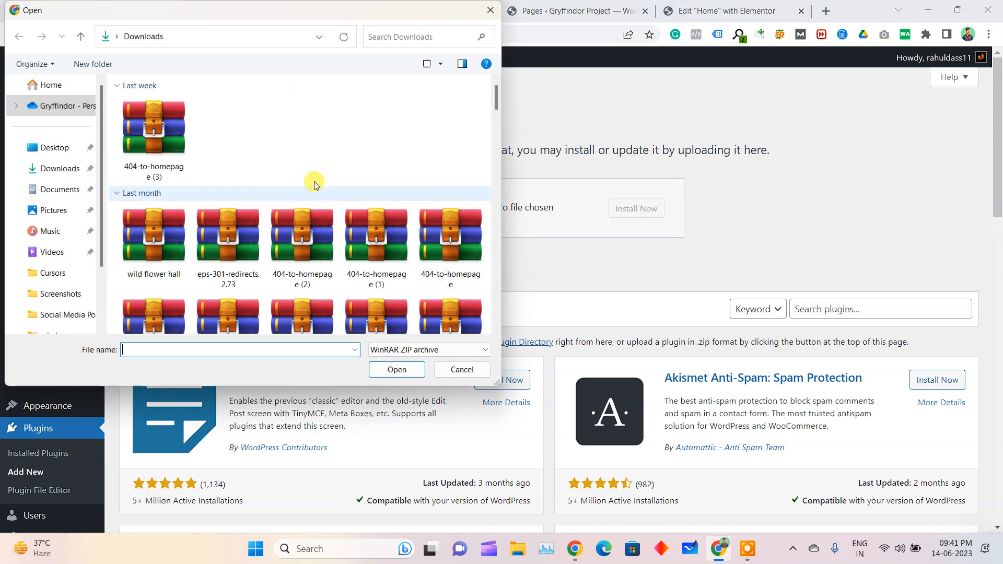
{"action": "left_click", "coordinate": [43, 168]}
{"action": "left_click", "coordinate": [424, 35]}
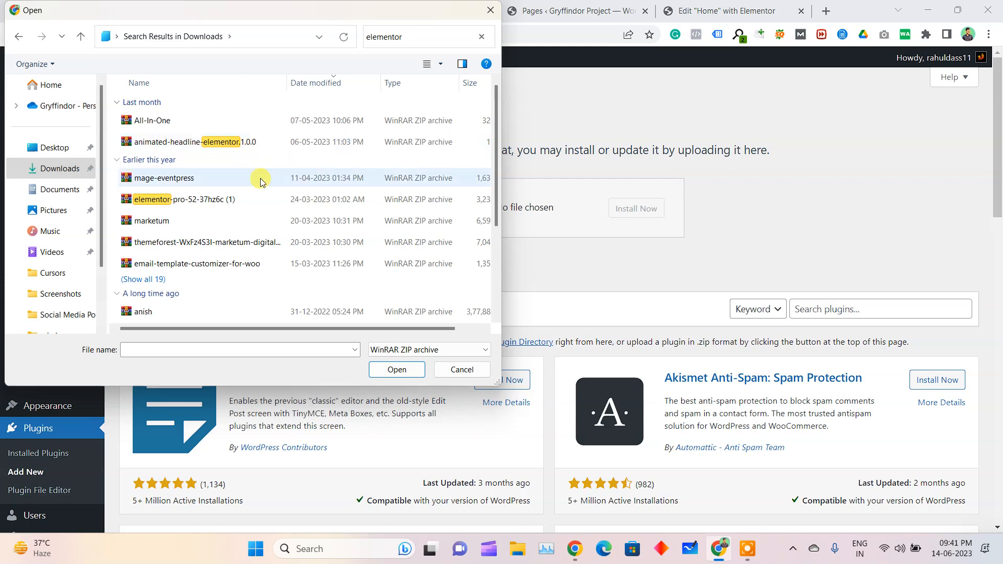
{"action": "double_click", "coordinate": [218, 202]}
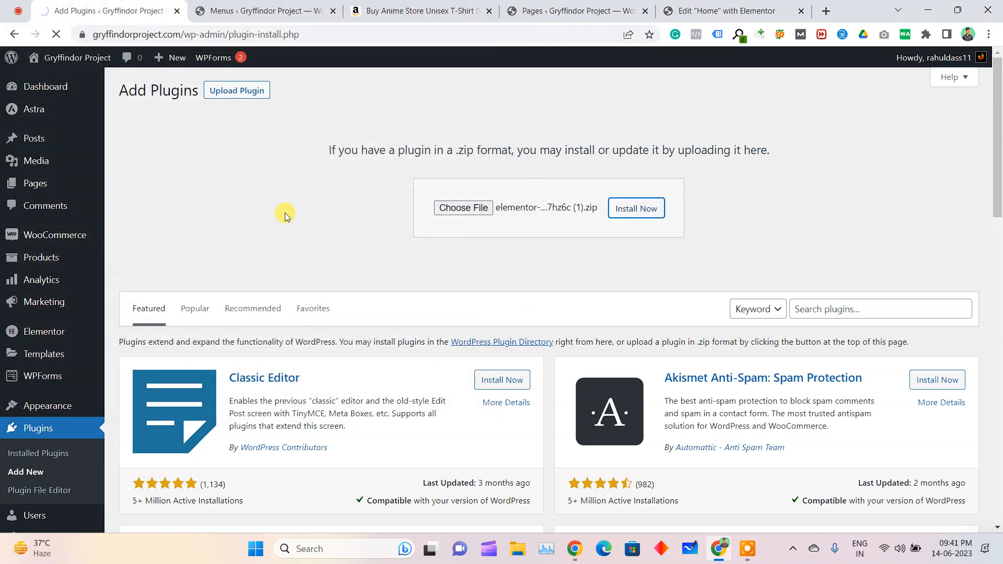
Activate the Elementor Pro plugin and reload the Elementor editor for the Home page
{"action": "left_click", "coordinate": [180, 215]}
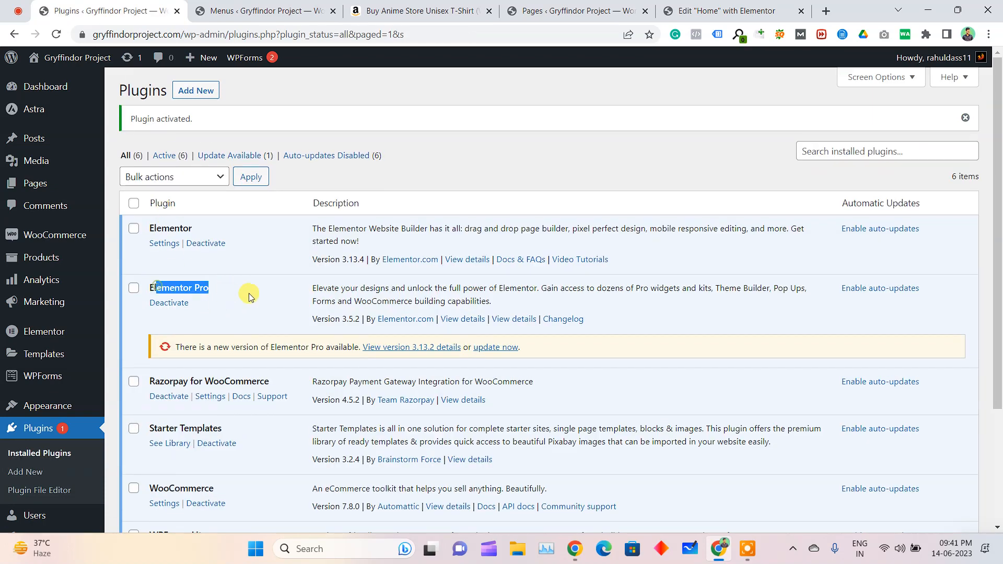
{"action": "left_click", "coordinate": [264, 11]}
{"action": "left_click", "coordinate": [574, 11]}
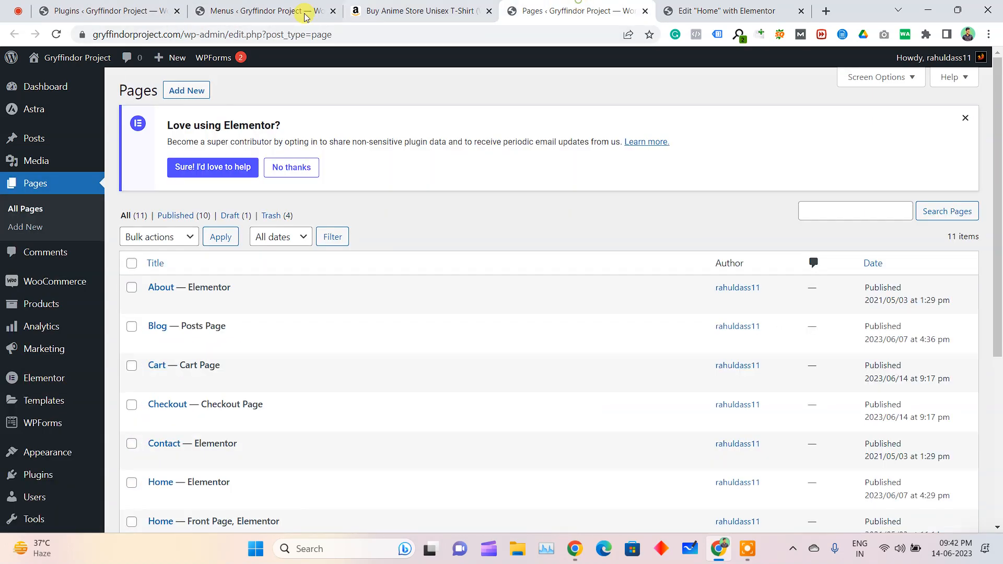
{"action": "left_click", "coordinate": [674, 6]}
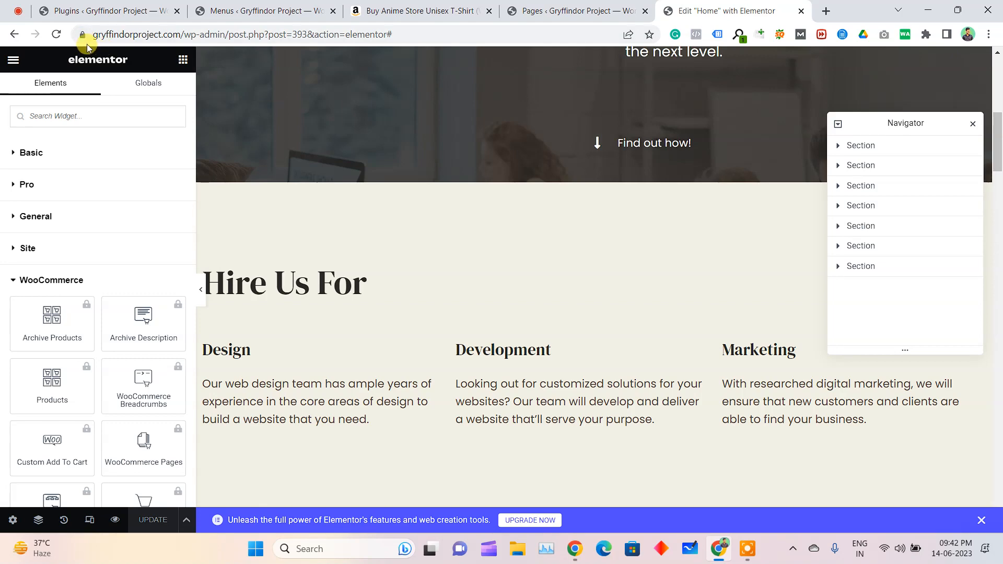
{"action": "left_click", "coordinate": [57, 35]}
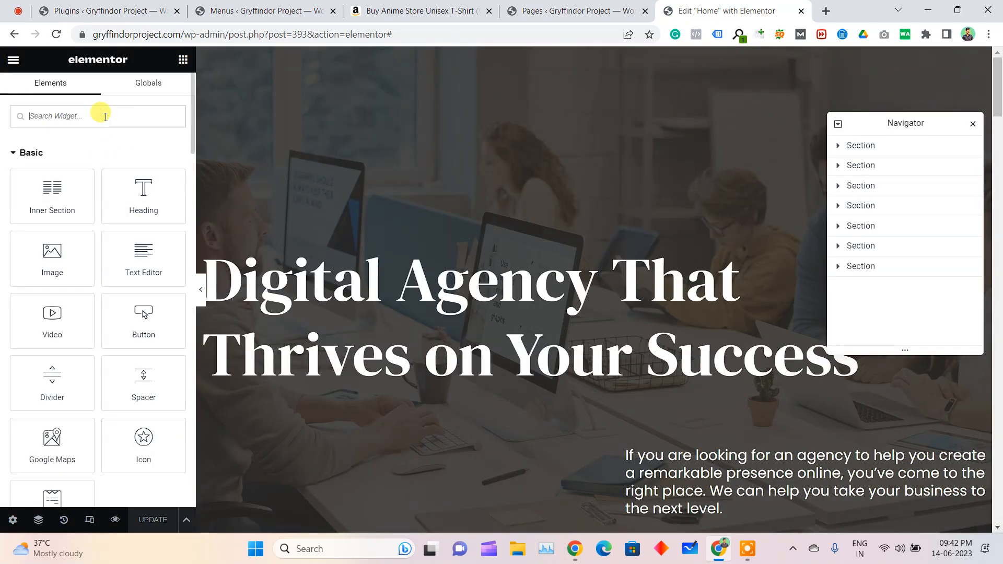
Search the Elementor widgets for "product" and look through the matching WooCommerce widgets
{"action": "type", "text": "prod"}
{"action": "key", "text": "BackSpace"}
{"action": "key", "text": "BackSpace"}
{"action": "key", "text": "BackSpace"}
{"action": "type", "text": "roduct"}
{"action": "scroll", "coordinate": [90, 272], "scroll_direction": "down", "scroll_amount": 3}
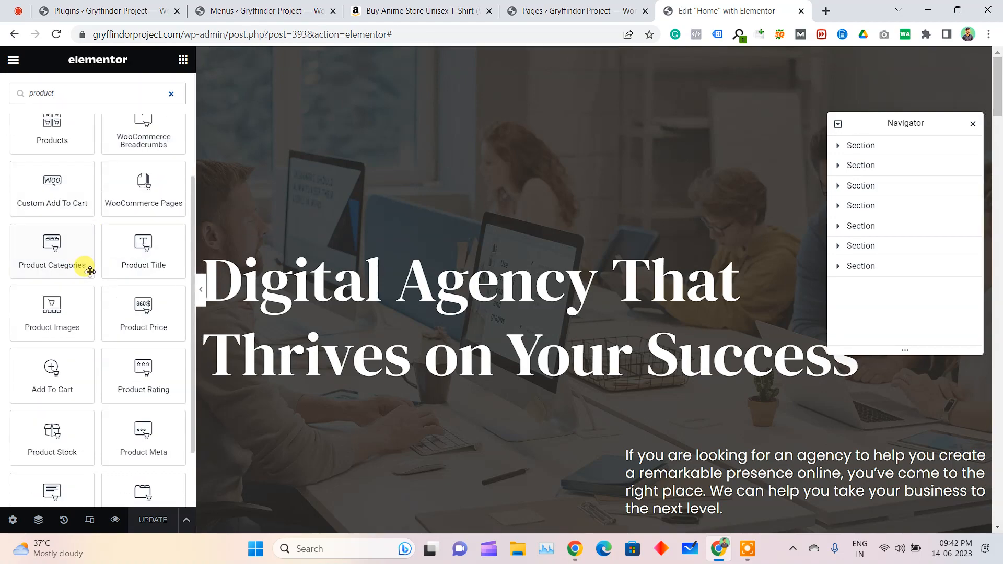
{"action": "scroll", "coordinate": [84, 329], "scroll_direction": "down", "scroll_amount": 2}
{"action": "scroll", "coordinate": [533, 325], "scroll_direction": "down", "scroll_amount": 10}
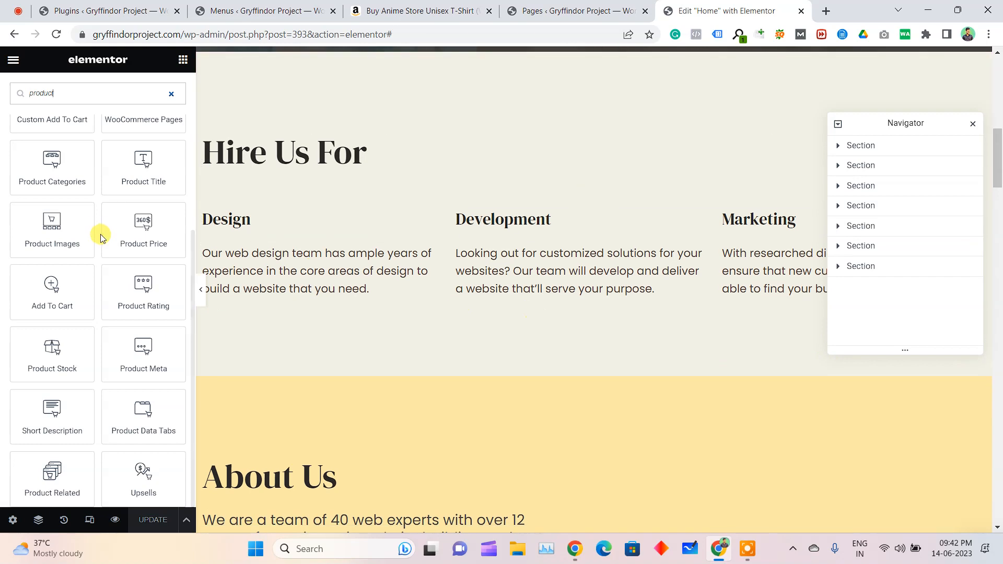
{"action": "scroll", "coordinate": [84, 220], "scroll_direction": "up", "scroll_amount": 3}
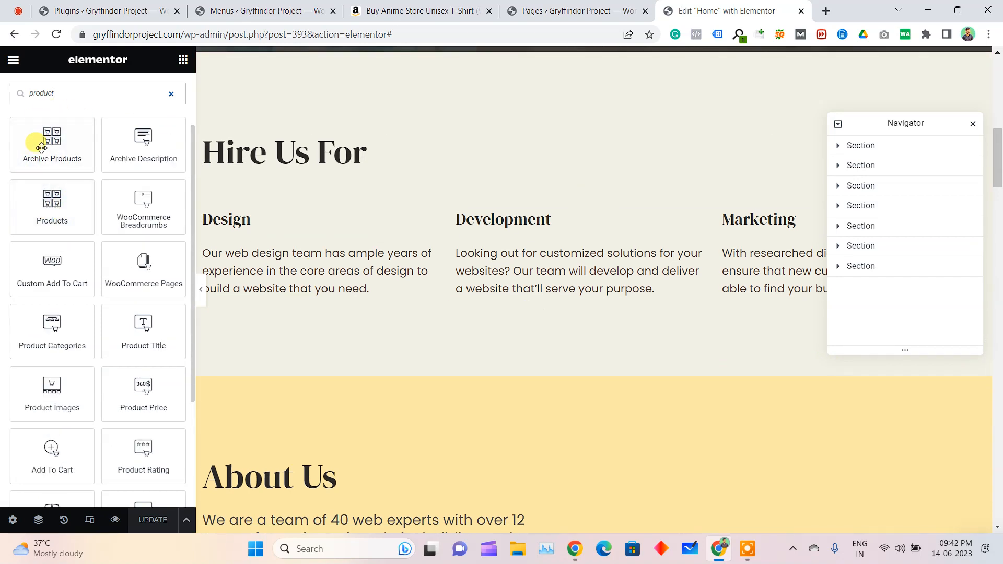
Add the Products widget below the "Hire Us For" heading, and update and preview the page
{"action": "left_click_drag", "start_coordinate": [55, 198], "coordinate": [300, 173]}
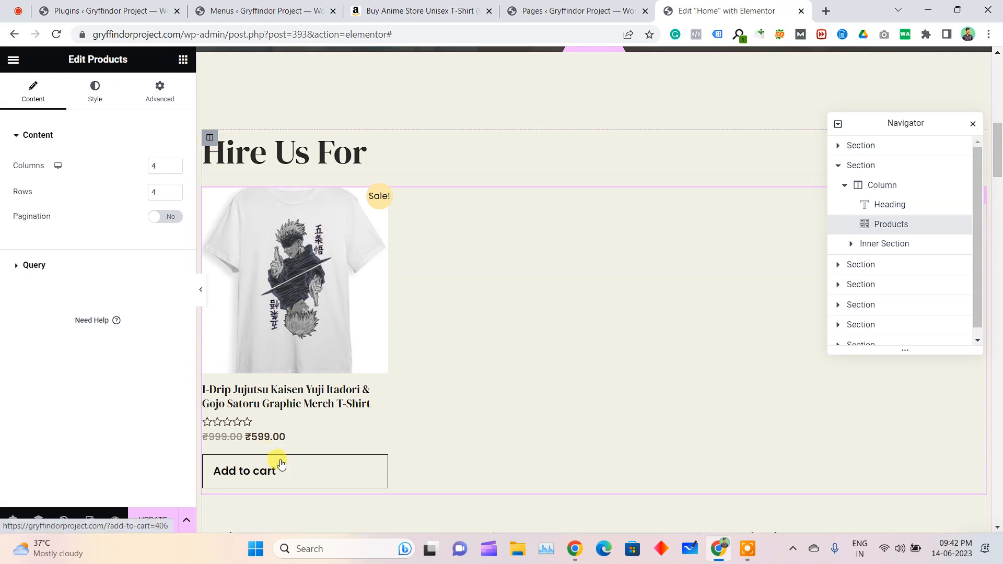
{"action": "double_click", "coordinate": [152, 166]}
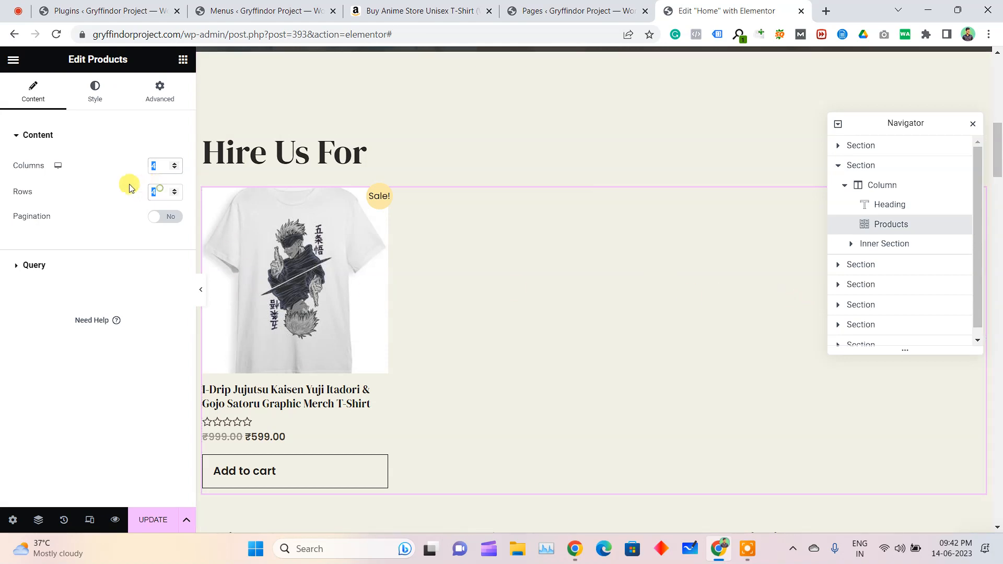
{"action": "left_click", "coordinate": [147, 451]}
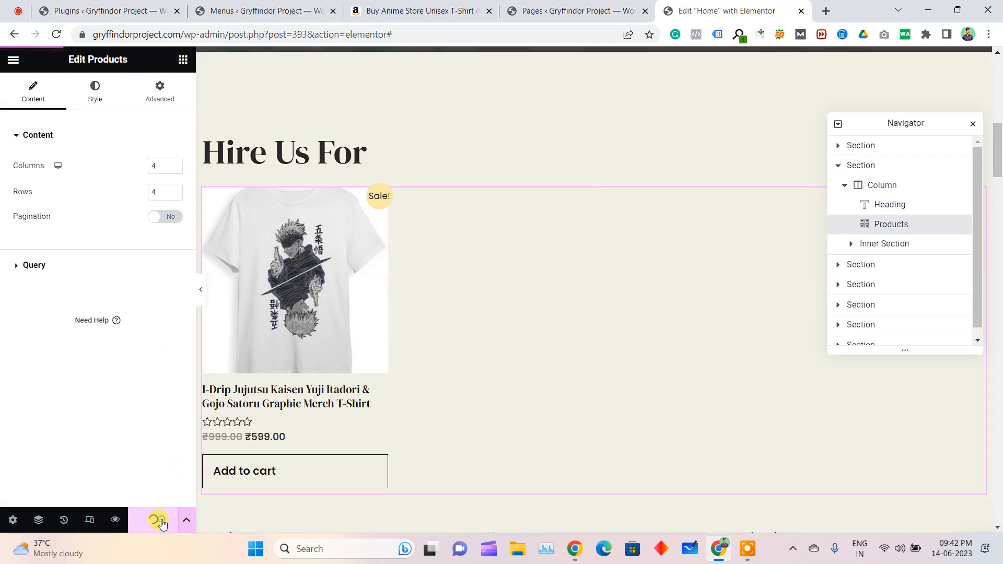
{"action": "left_click", "coordinate": [112, 520]}
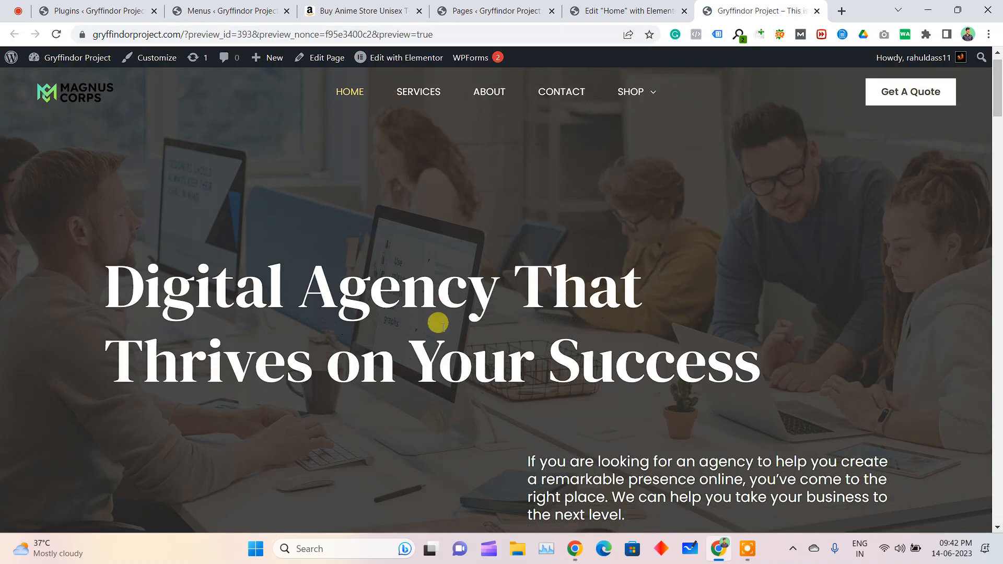
Open the T-shirt's product page from the previewed home page and review its images and description
{"action": "scroll", "coordinate": [439, 320], "scroll_direction": "down", "scroll_amount": 10}
{"action": "scroll", "coordinate": [215, 375], "scroll_direction": "down", "scroll_amount": 1}
{"action": "left_click", "coordinate": [172, 431]}
{"action": "scroll", "coordinate": [519, 208], "scroll_direction": "down", "scroll_amount": 6}
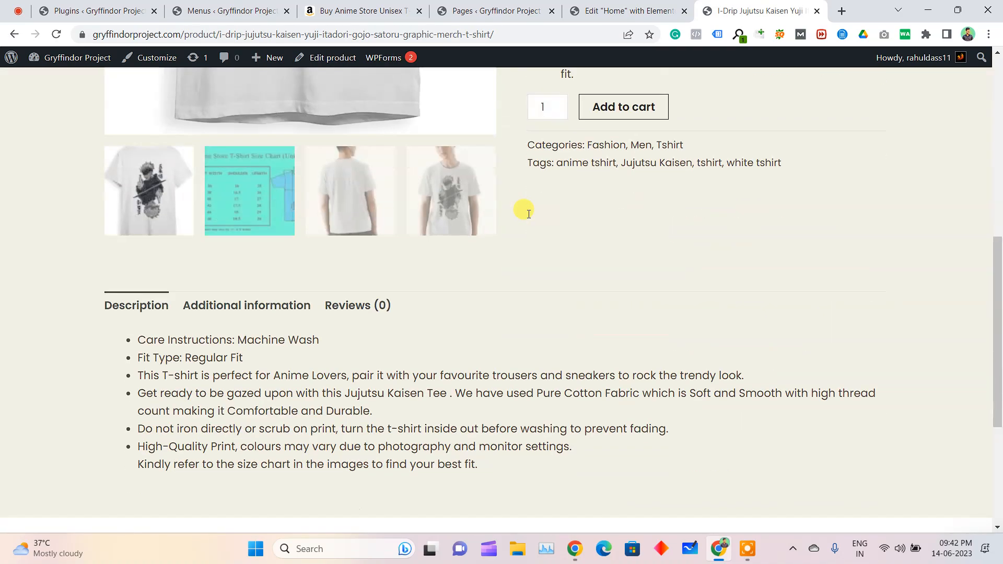
{"action": "scroll", "coordinate": [569, 188], "scroll_direction": "up", "scroll_amount": 6}
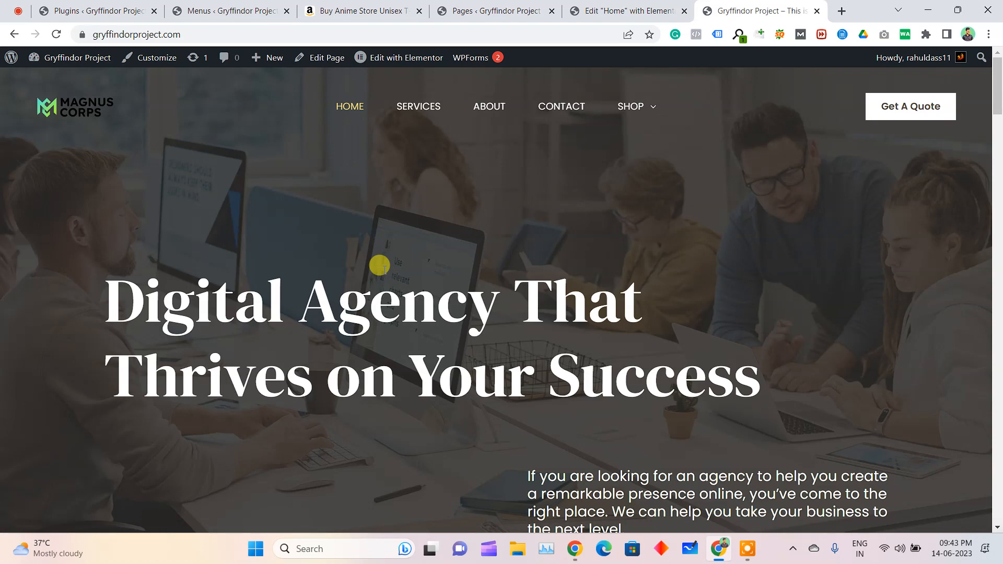
{"action": "left_click", "coordinate": [247, 5]}
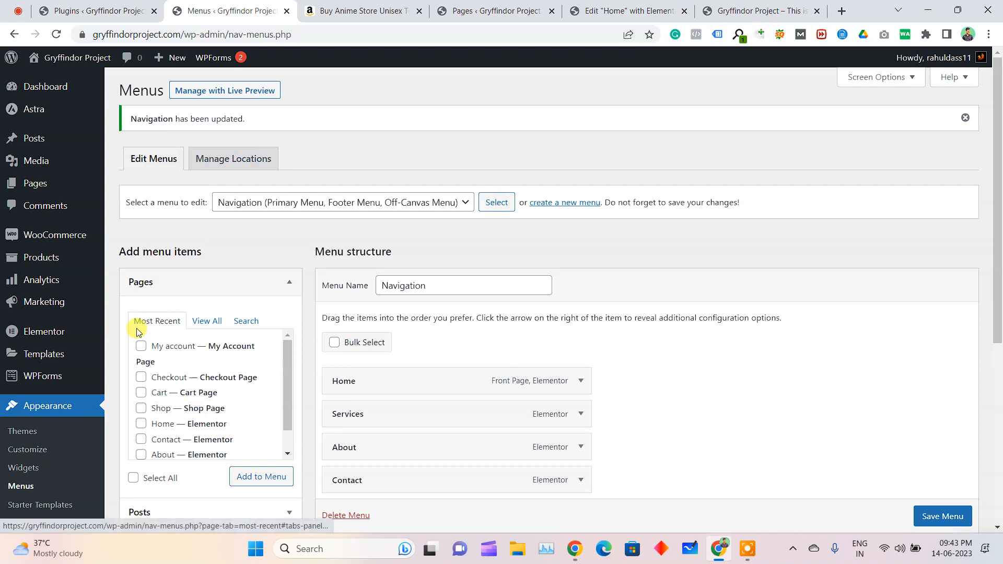
{"action": "scroll", "coordinate": [144, 318], "scroll_direction": "down", "scroll_amount": 4}
{"action": "mouse_move", "coordinate": [36, 427]}
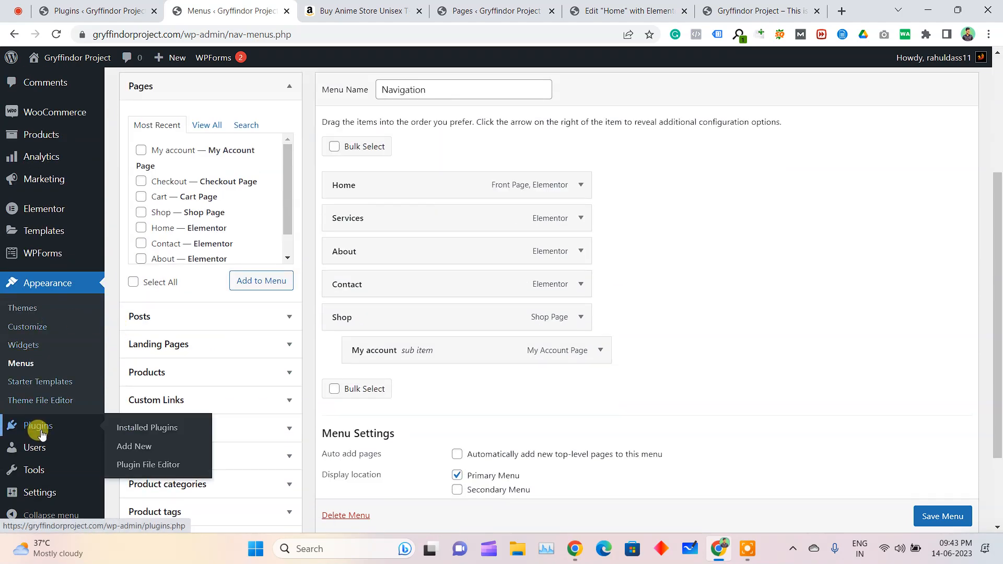
{"action": "left_click", "coordinate": [143, 452]}
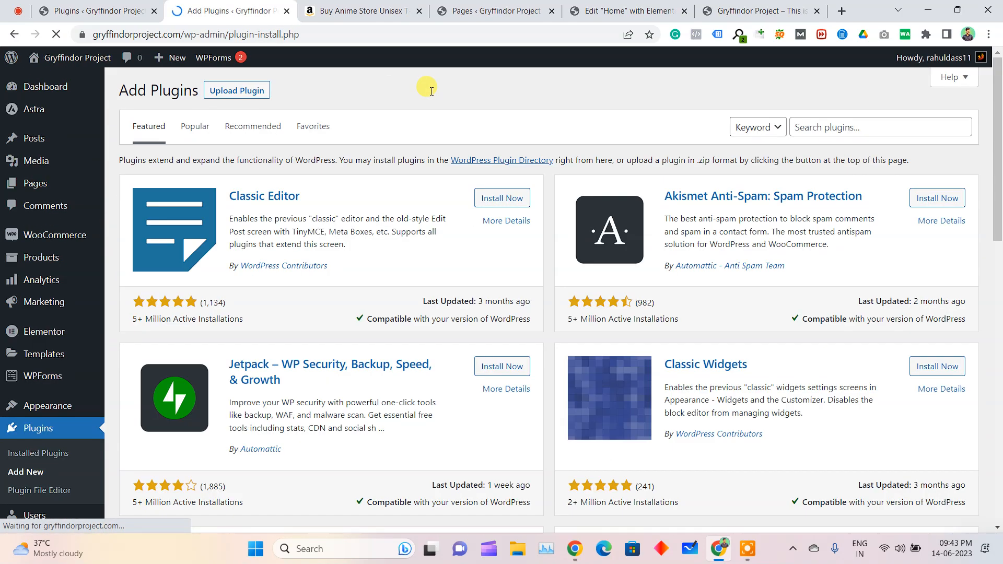
{"action": "left_click", "coordinate": [242, 95]}
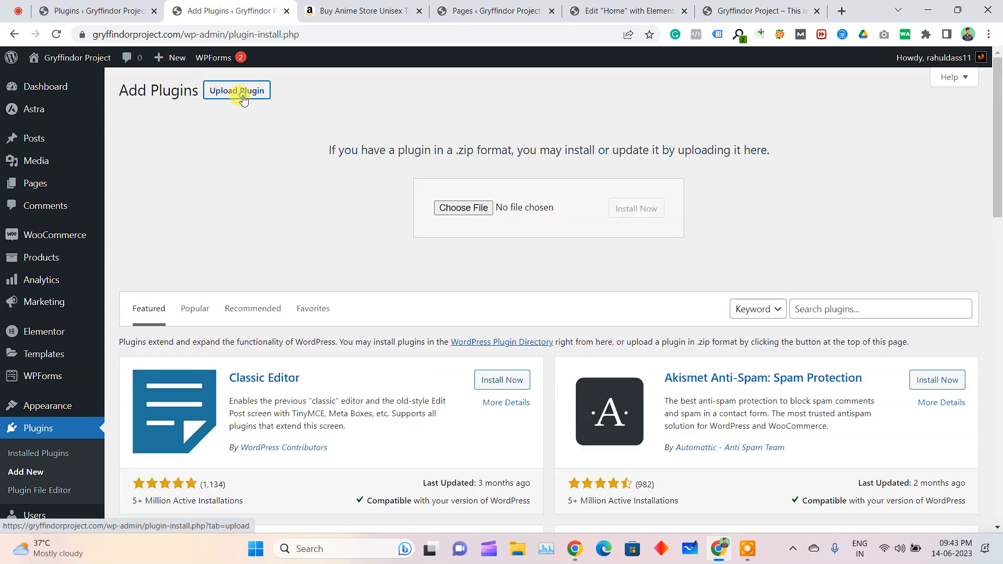
{"action": "left_click", "coordinate": [485, 209]}
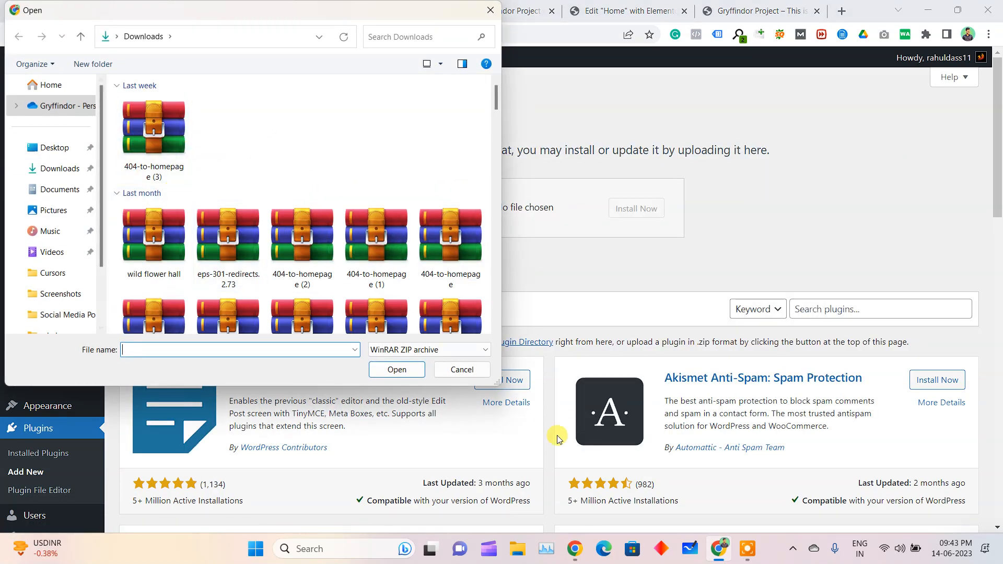
{"action": "left_click", "coordinate": [463, 370]}
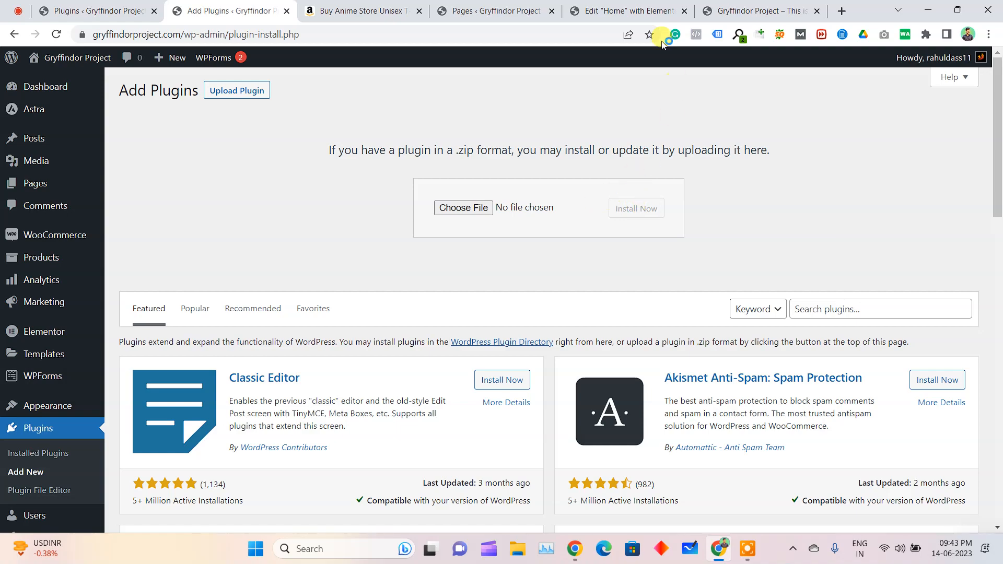
Close all the other browser tabs, keeping only the installed plugins page open
{"action": "left_click", "coordinate": [747, 11]}
{"action": "key", "text": "ctrl+w"}
{"action": "key", "text": "ctrl+w"}
{"action": "key", "text": "ctrl+w"}
{"action": "key", "text": "ctrl+w"}
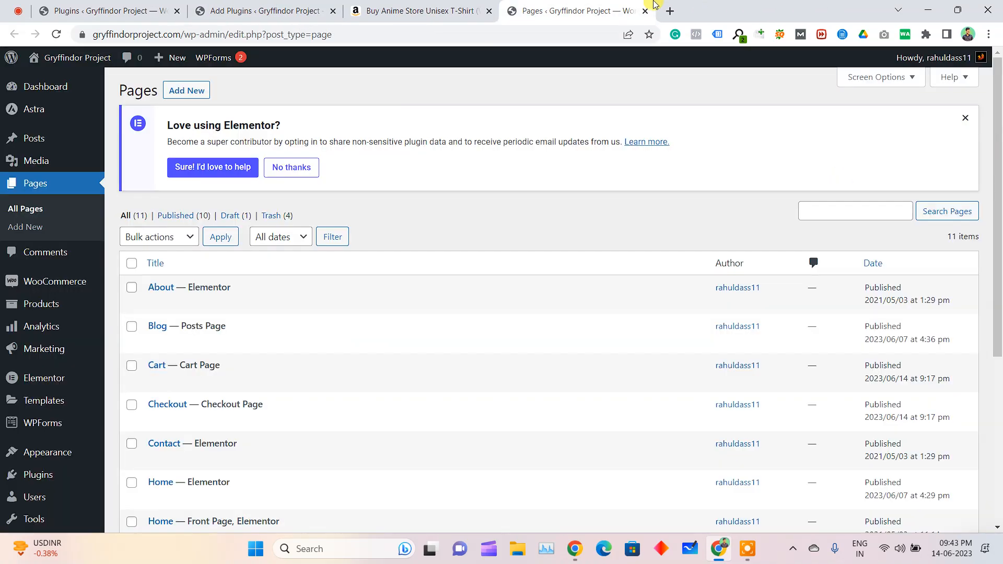
{"action": "key", "text": "ctrl+w"}
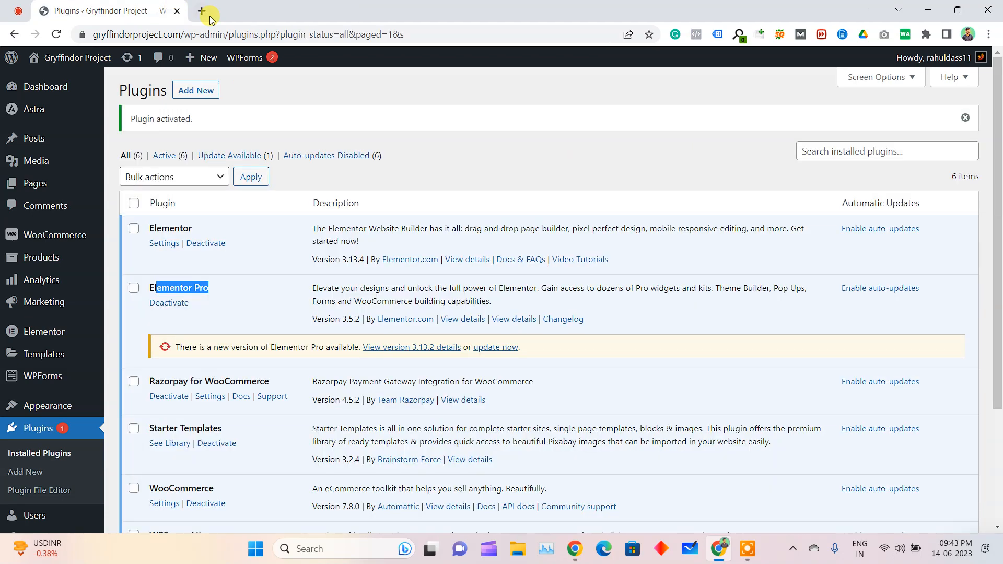
{"action": "left_click", "coordinate": [123, 363]}
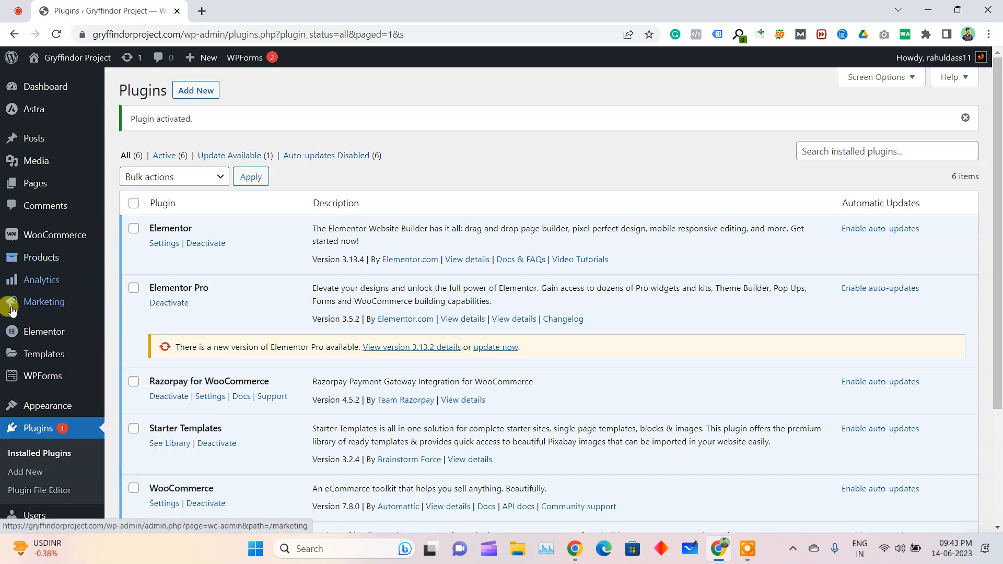
Open the Starter Templates library for Elementor and filter it to the E-Commerce category
{"action": "scroll", "coordinate": [67, 415], "scroll_direction": "down", "scroll_amount": 3}
{"action": "mouse_move", "coordinate": [61, 336]}
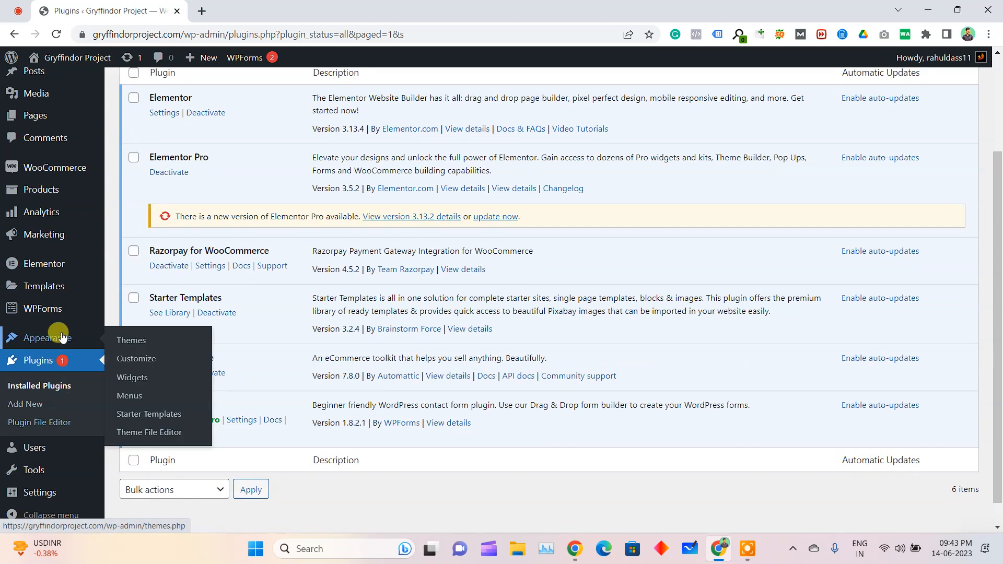
{"action": "left_click", "coordinate": [140, 421]}
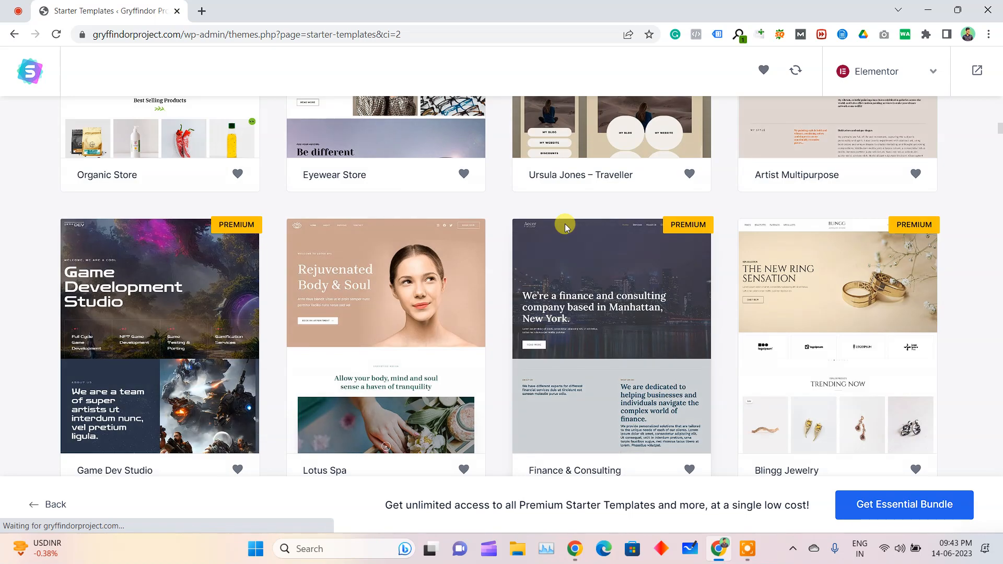
{"action": "scroll", "coordinate": [565, 224], "scroll_direction": "up", "scroll_amount": 15}
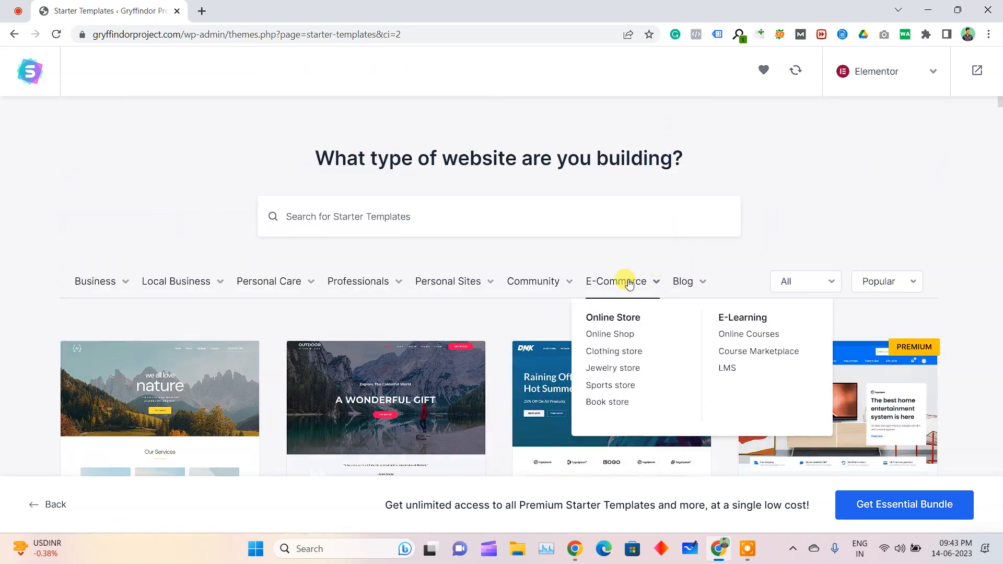
{"action": "left_click", "coordinate": [630, 284]}
Browse the E-Commerce templates and choose the Skin Cleanser Store template
{"action": "scroll", "coordinate": [930, 201], "scroll_direction": "down", "scroll_amount": 3}
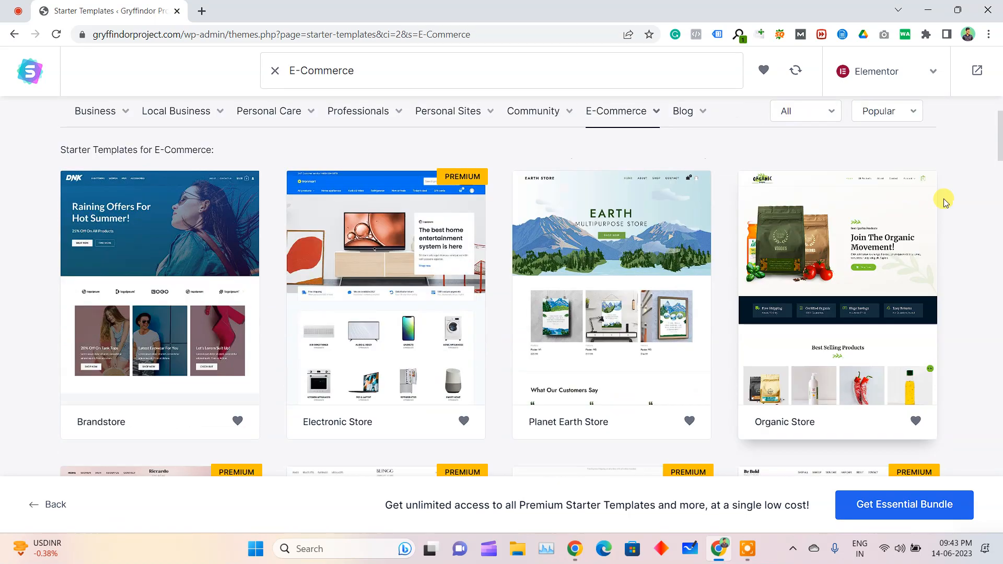
{"action": "scroll", "coordinate": [971, 293], "scroll_direction": "down", "scroll_amount": 5}
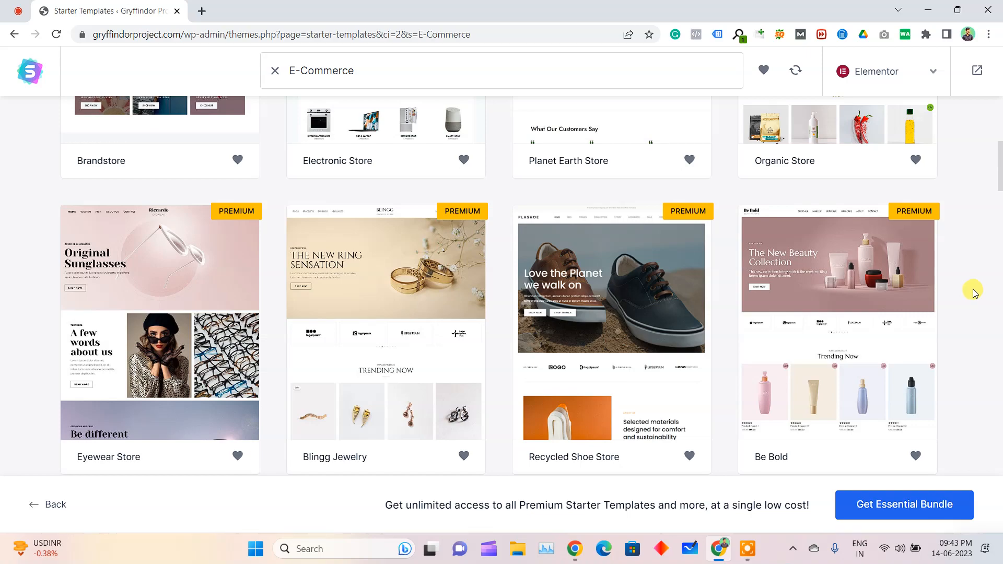
{"action": "scroll", "coordinate": [973, 293], "scroll_direction": "down", "scroll_amount": 6}
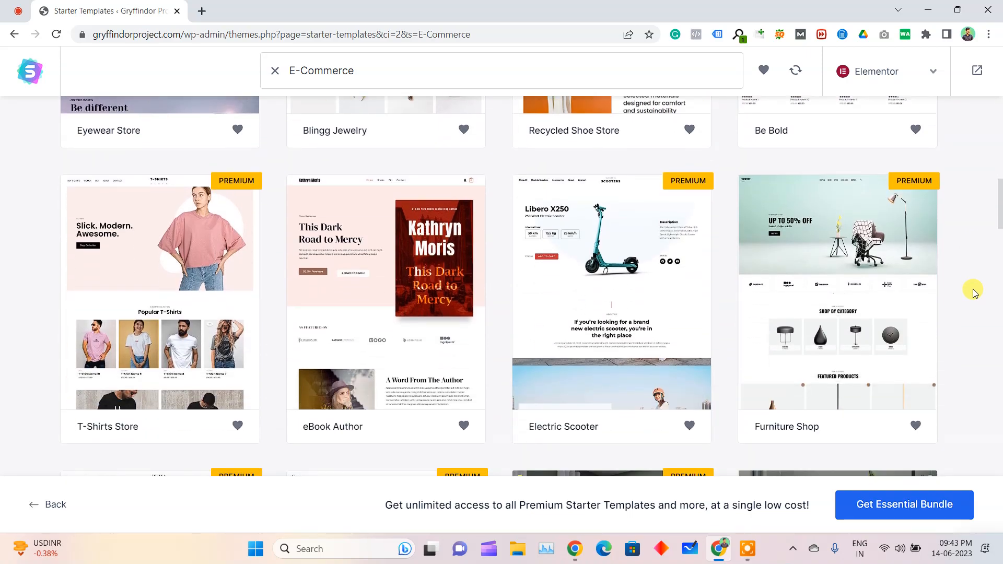
{"action": "scroll", "coordinate": [973, 293], "scroll_direction": "down", "scroll_amount": 10}
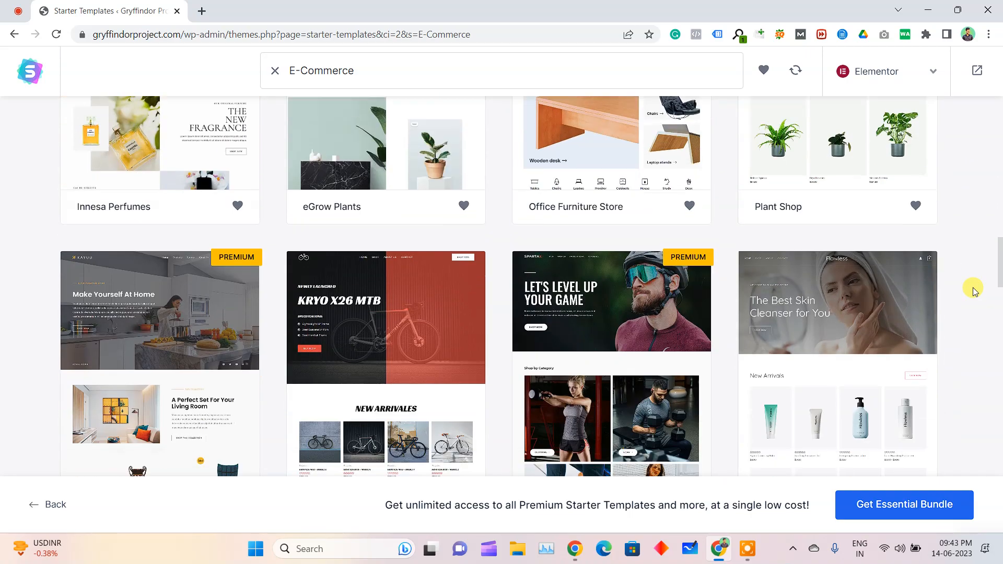
{"action": "scroll", "coordinate": [973, 292], "scroll_direction": "down", "scroll_amount": 1}
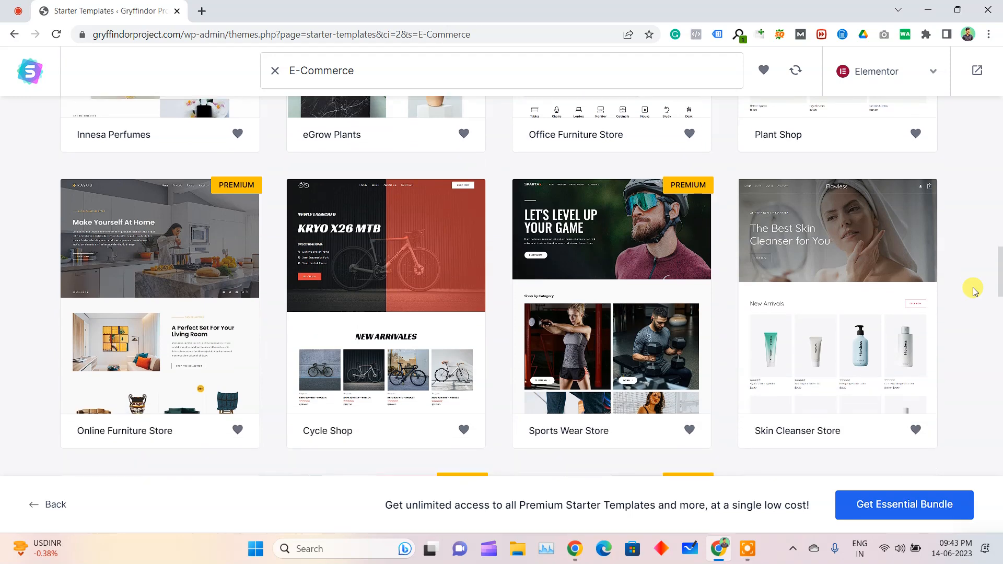
{"action": "left_click", "coordinate": [820, 270]}
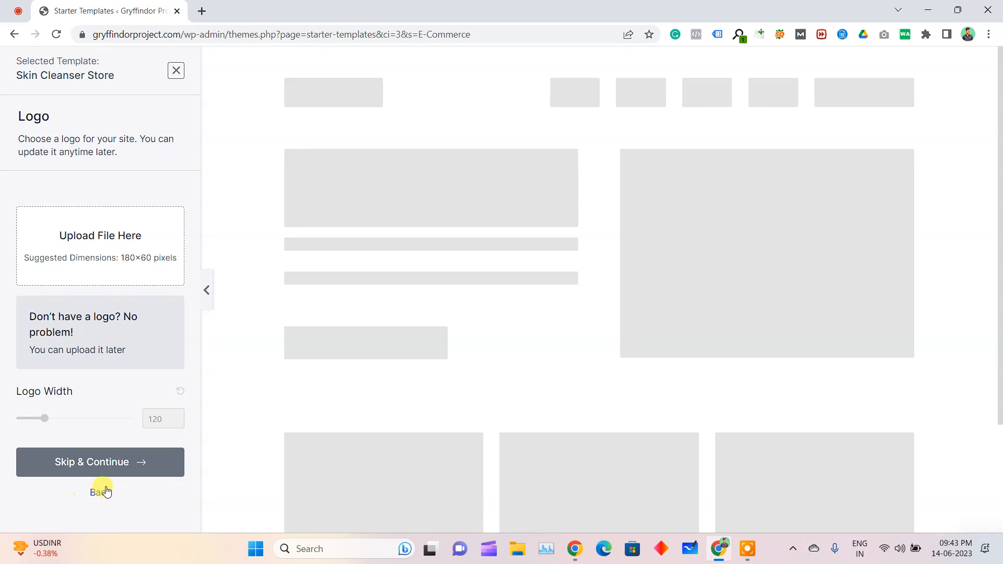
Skip the logo upload and continue with the template's default colors and Quicksand fonts
{"action": "left_click", "coordinate": [122, 463]}
{"action": "scroll", "coordinate": [116, 484], "scroll_direction": "down", "scroll_amount": 1}
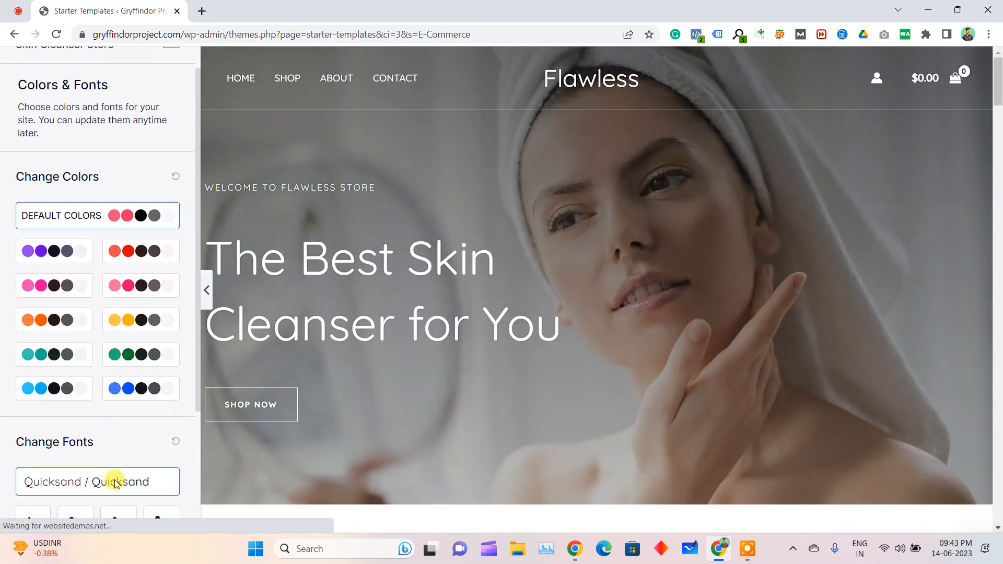
{"action": "scroll", "coordinate": [116, 483], "scroll_direction": "down", "scroll_amount": 3}
{"action": "left_click", "coordinate": [88, 461]}
Build the website with all the checked import options, including deleting previously imported sites, and view the finished site
{"action": "scroll", "coordinate": [459, 413], "scroll_direction": "down", "scroll_amount": 2}
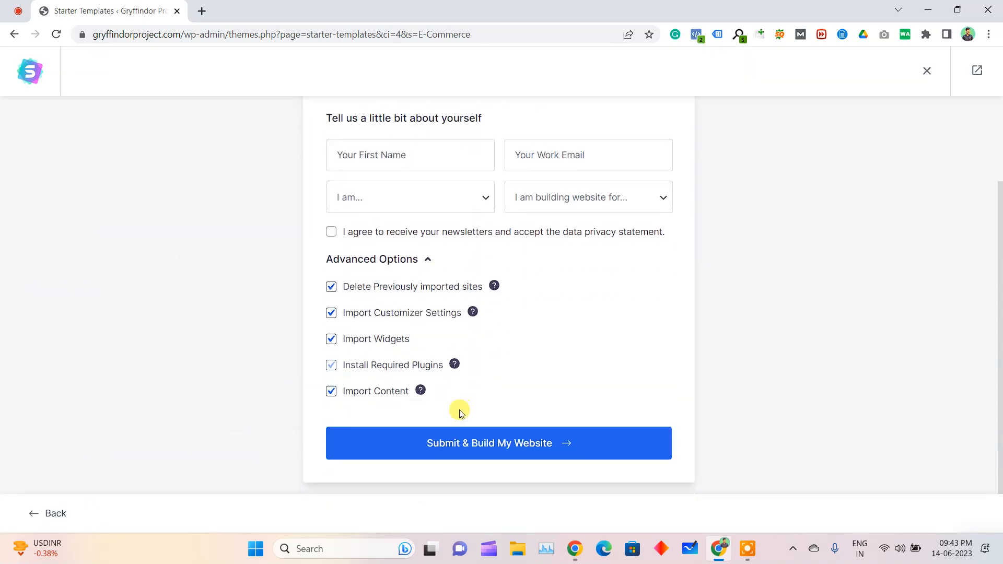
{"action": "left_click", "coordinate": [463, 449]}
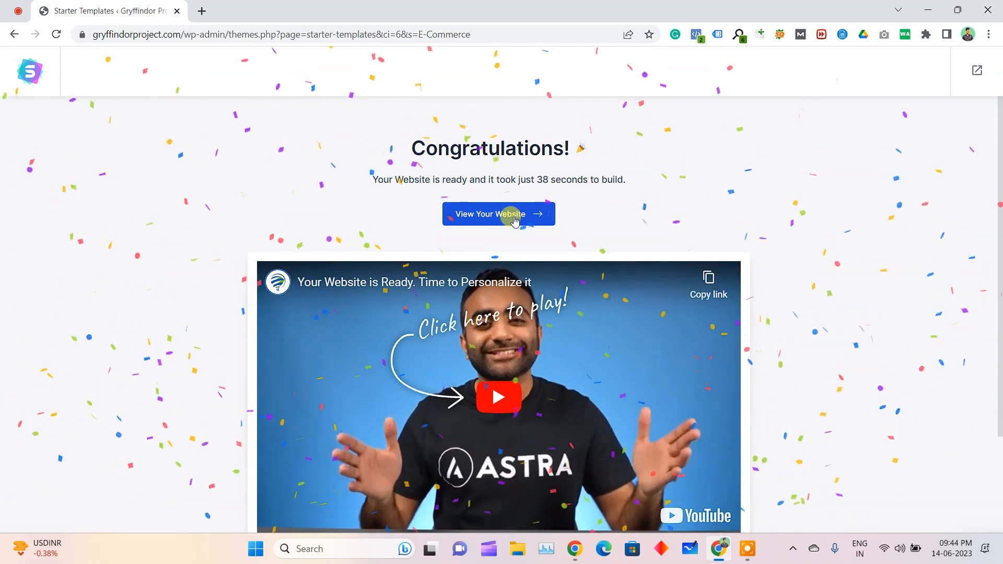
{"action": "left_click", "coordinate": [512, 213]}
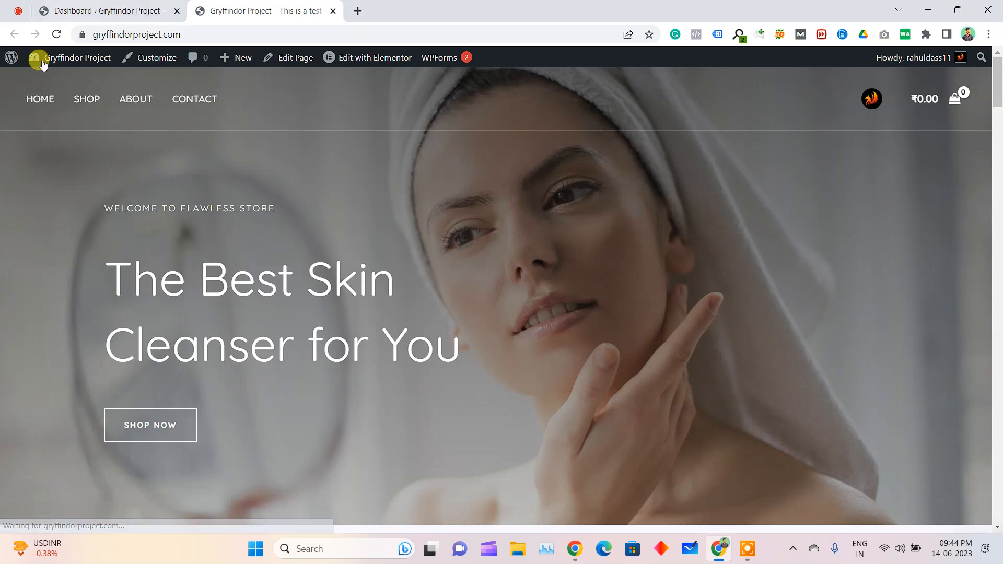
Examine the imported homepage's New Arrivals products and the sections below them
{"action": "scroll", "coordinate": [418, 219], "scroll_direction": "down", "scroll_amount": 8}
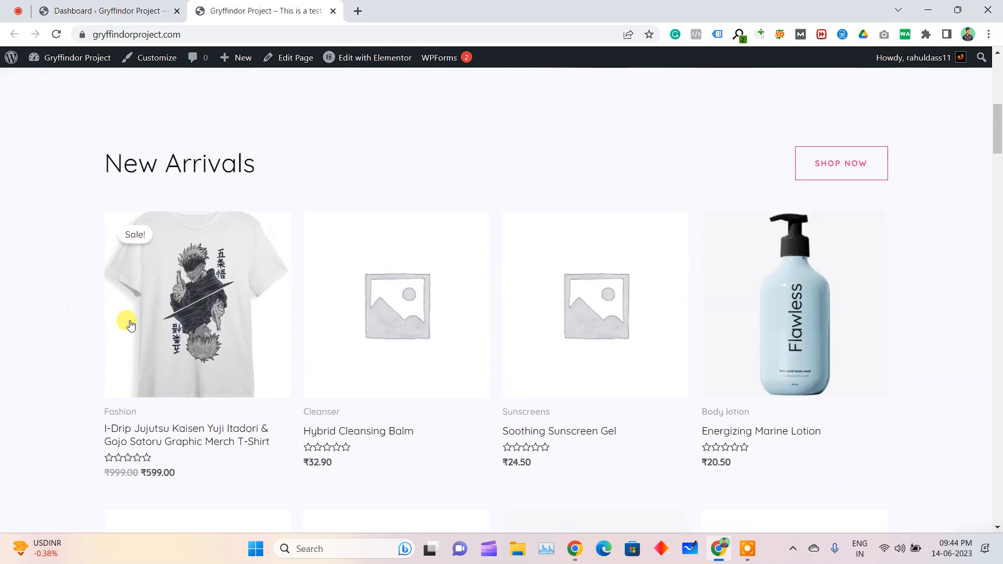
{"action": "scroll", "coordinate": [810, 331], "scroll_direction": "down", "scroll_amount": 4}
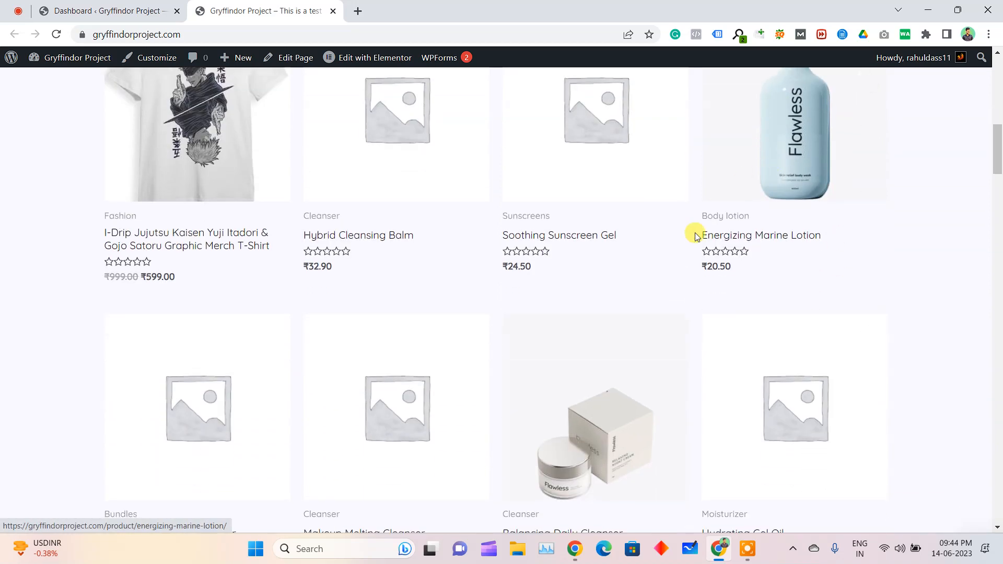
{"action": "scroll", "coordinate": [679, 313], "scroll_direction": "down", "scroll_amount": 3}
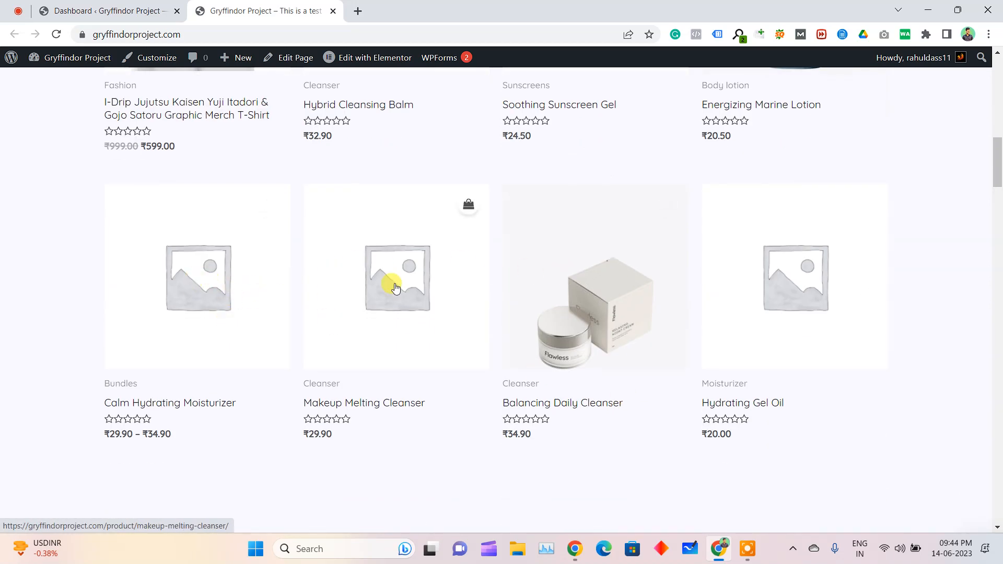
{"action": "scroll", "coordinate": [742, 282], "scroll_direction": "up", "scroll_amount": 6}
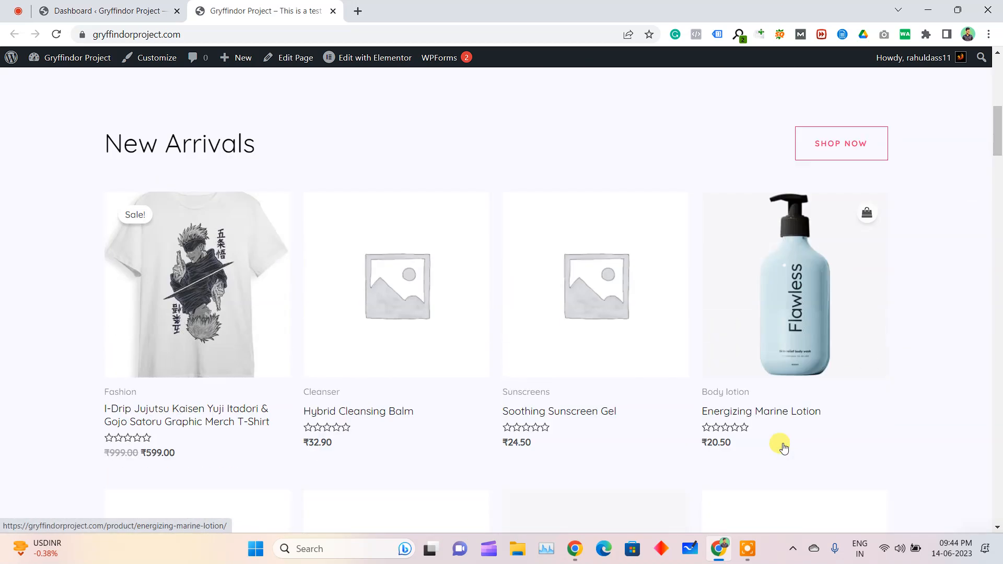
{"action": "scroll", "coordinate": [784, 448], "scroll_direction": "down", "scroll_amount": 2}
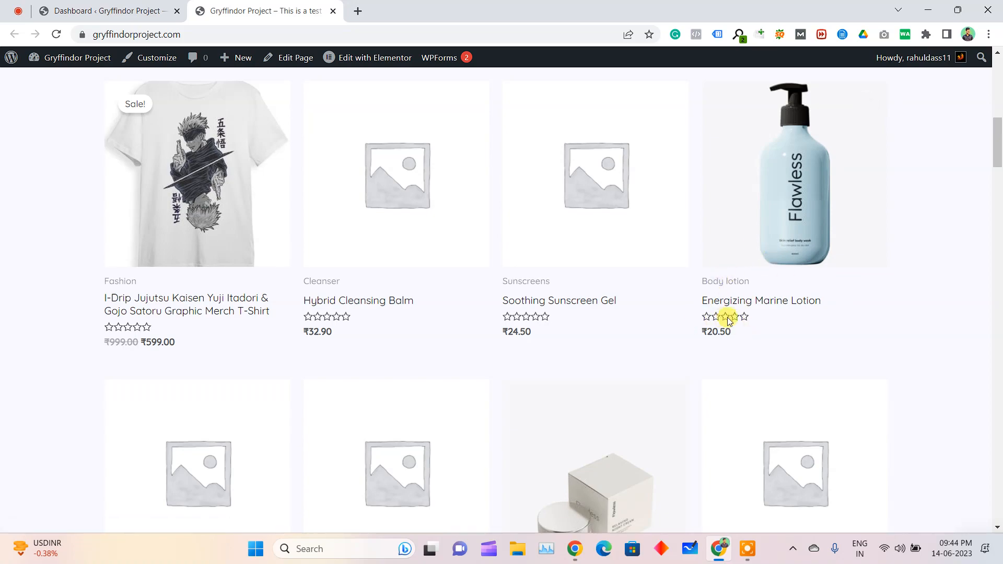
{"action": "scroll", "coordinate": [742, 324], "scroll_direction": "down", "scroll_amount": 20}
{"action": "scroll", "coordinate": [750, 299], "scroll_direction": "down", "scroll_amount": 10}
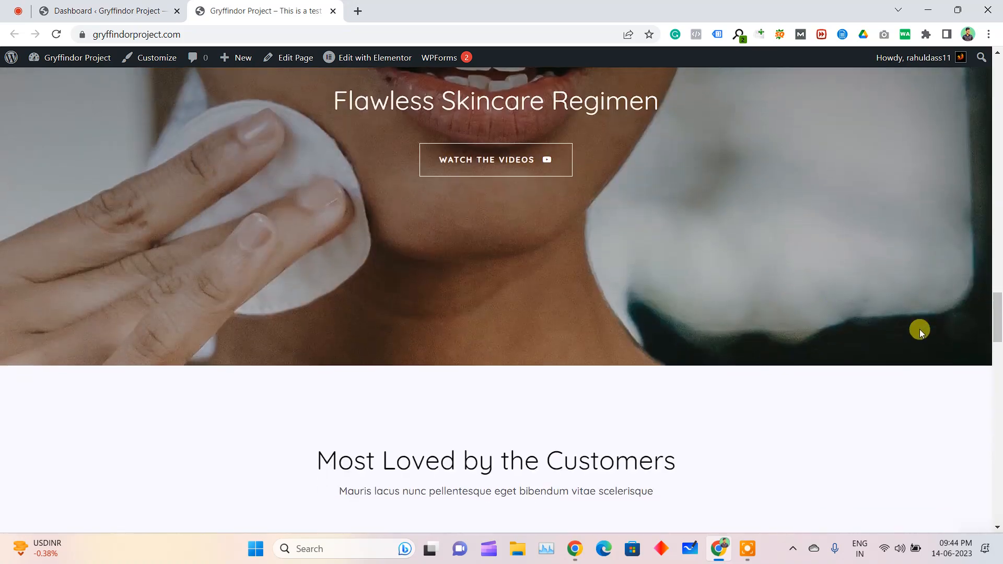
{"action": "left_click_drag", "start_coordinate": [998, 336], "coordinate": [999, 148]}
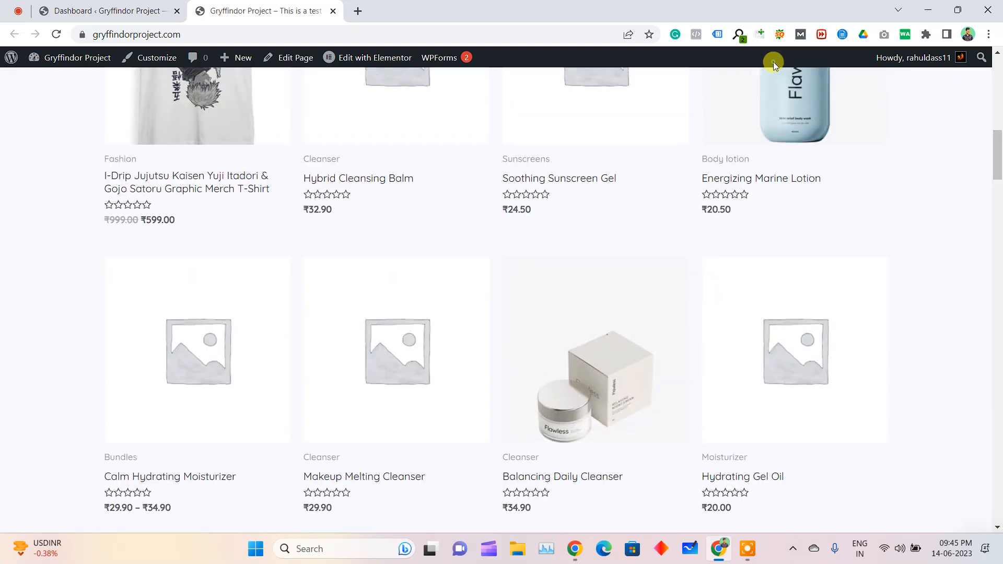
{"action": "scroll", "coordinate": [777, 242], "scroll_direction": "up", "scroll_amount": 11}
{"action": "scroll", "coordinate": [777, 242], "scroll_direction": "down", "scroll_amount": 6}
Open the Energizing Marine Lotion product page and review its title, price, description and related products
{"action": "left_click", "coordinate": [778, 272]}
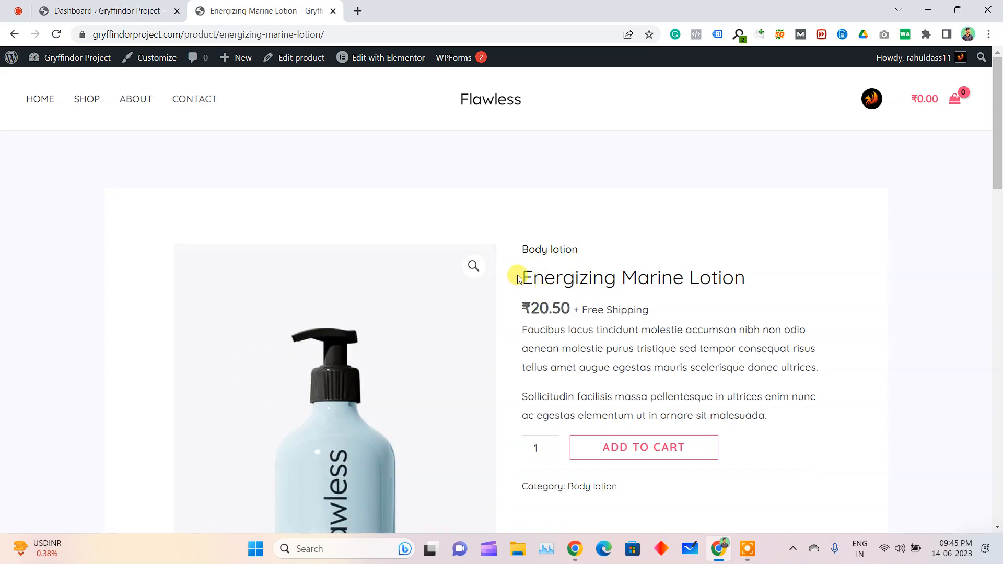
{"action": "left_click_drag", "start_coordinate": [517, 277], "coordinate": [638, 279]}
{"action": "left_click", "coordinate": [545, 307]}
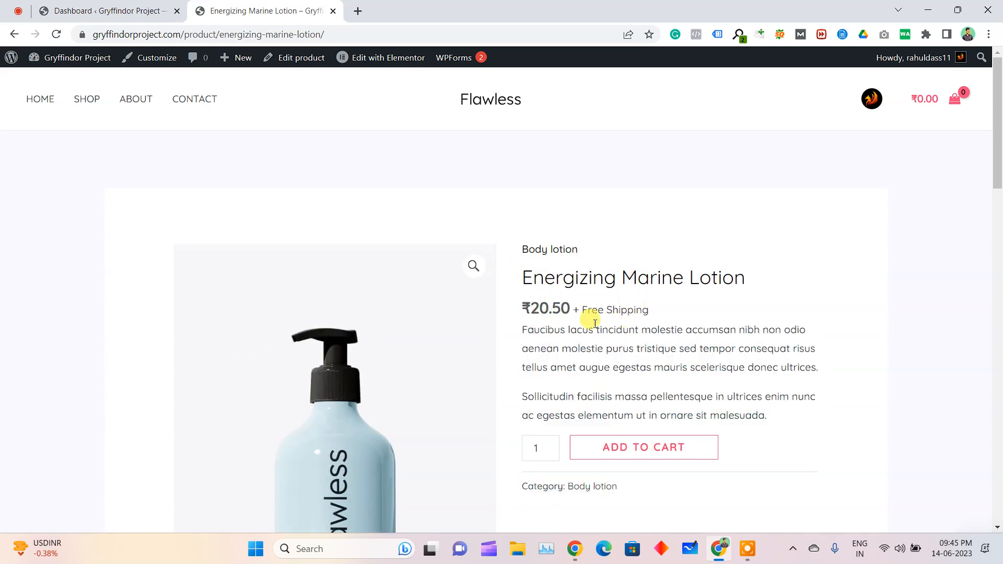
{"action": "scroll", "coordinate": [587, 324], "scroll_direction": "down", "scroll_amount": 1}
{"action": "left_click_drag", "start_coordinate": [528, 264], "coordinate": [578, 282]}
{"action": "scroll", "coordinate": [582, 381], "scroll_direction": "down", "scroll_amount": 6}
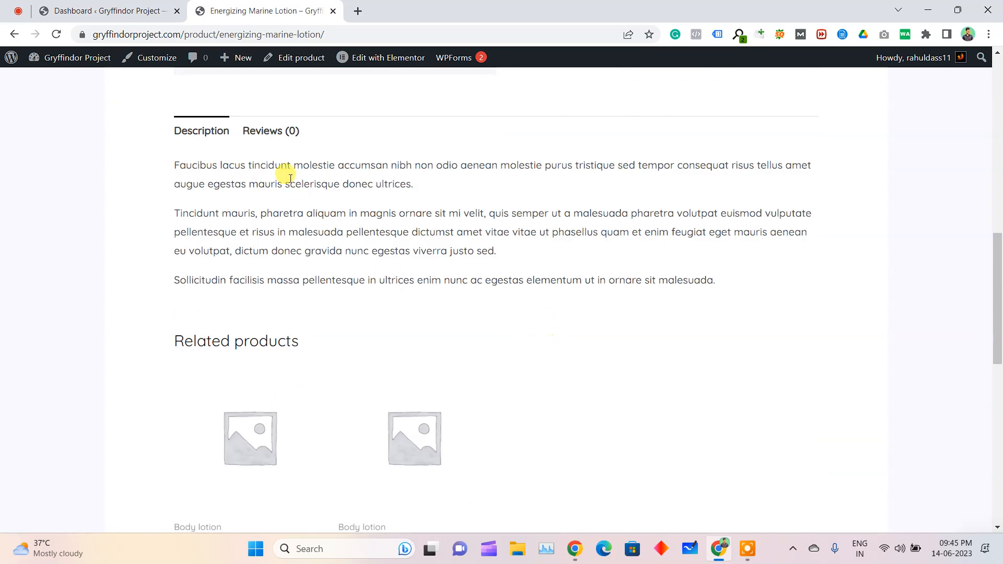
{"action": "scroll", "coordinate": [376, 297], "scroll_direction": "down", "scroll_amount": 4}
{"action": "scroll", "coordinate": [347, 286], "scroll_direction": "up", "scroll_amount": 3}
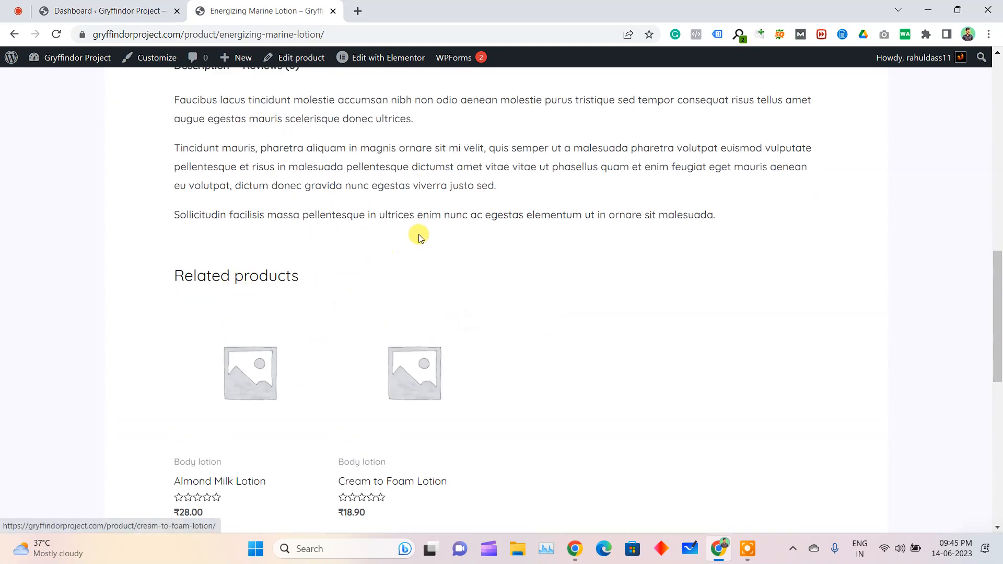
{"action": "scroll", "coordinate": [445, 157], "scroll_direction": "up", "scroll_amount": 5}
{"action": "scroll", "coordinate": [445, 157], "scroll_direction": "up", "scroll_amount": 3}
Return to the store's WordPress dashboard and review the list of all products
{"action": "left_click", "coordinate": [94, 11]}
{"action": "mouse_move", "coordinate": [59, 460]}
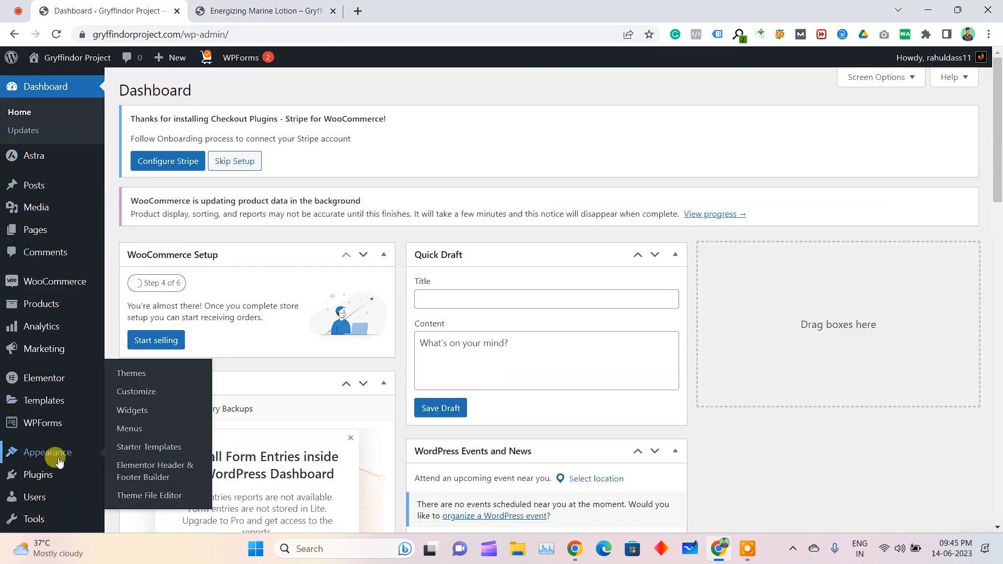
{"action": "mouse_move", "coordinate": [76, 316]}
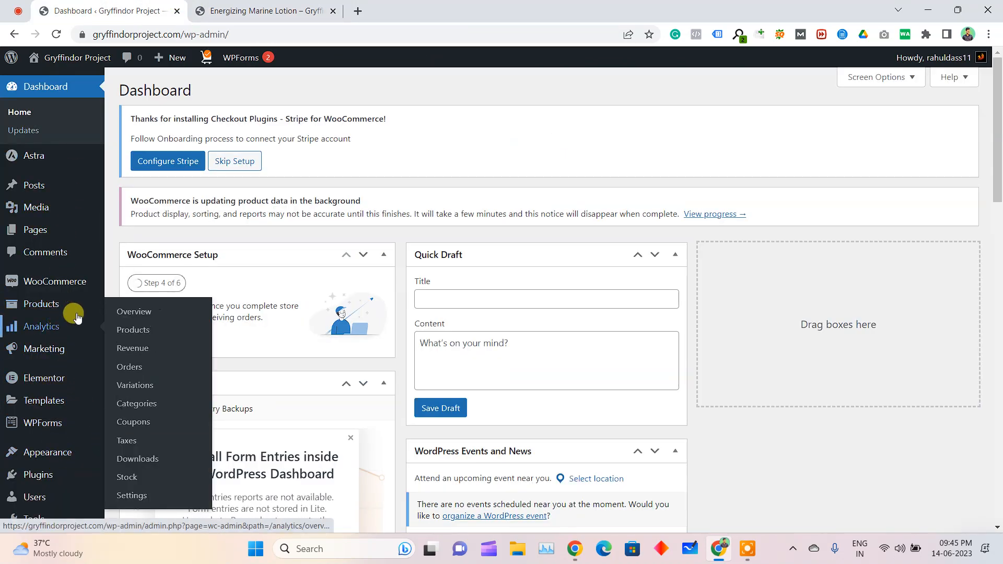
{"action": "left_click", "coordinate": [143, 307]}
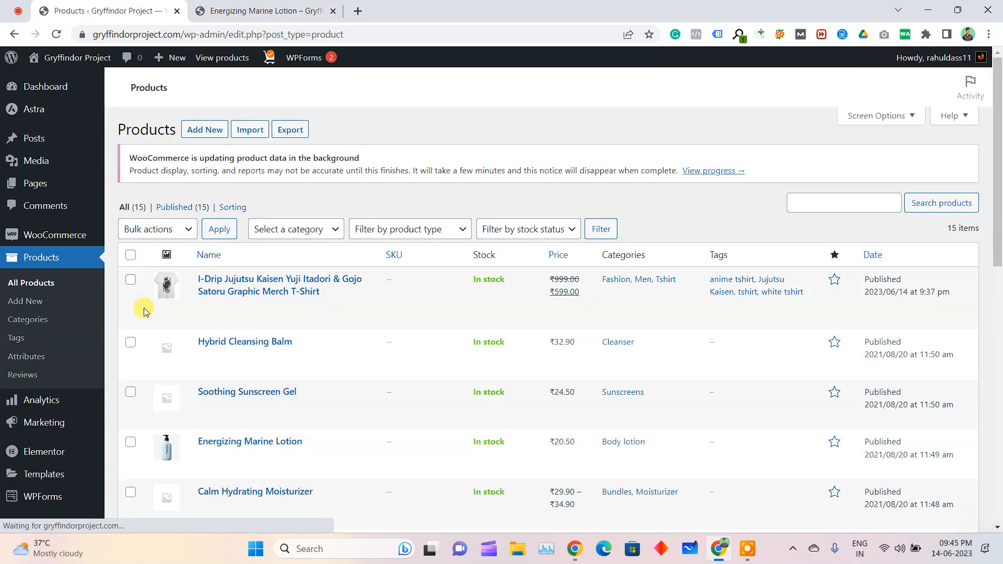
{"action": "scroll", "coordinate": [144, 310], "scroll_direction": "down", "scroll_amount": 11}
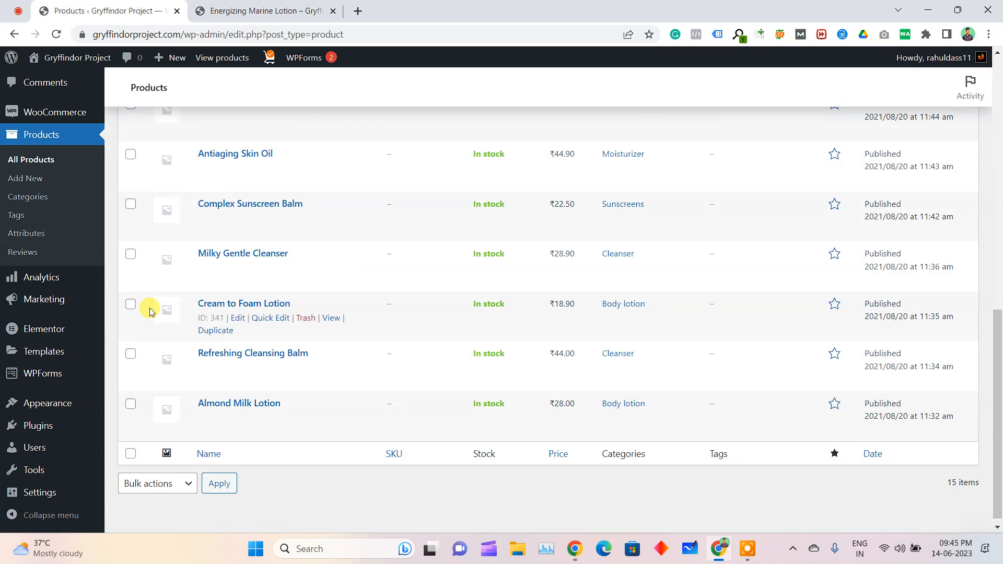
{"action": "scroll", "coordinate": [149, 311], "scroll_direction": "up", "scroll_amount": 10}
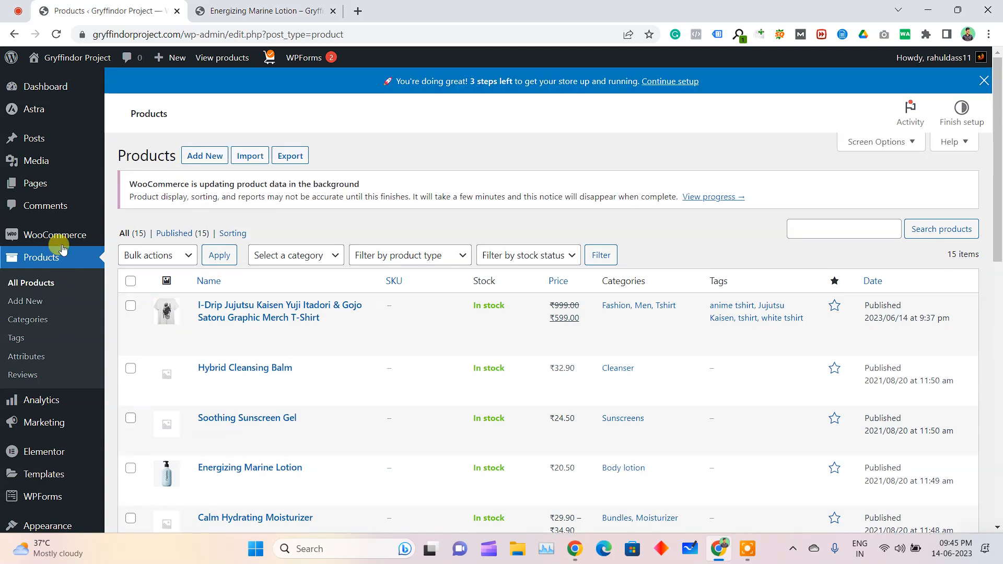
Open the store's WooCommerce orders page and look through the tools offered there
{"action": "mouse_move", "coordinate": [58, 236]}
{"action": "left_click", "coordinate": [138, 258]}
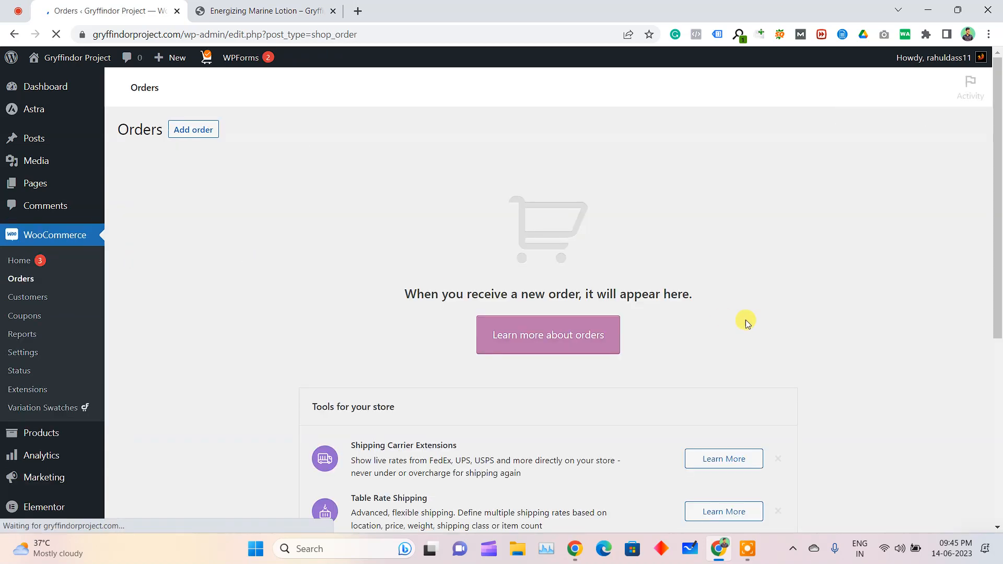
{"action": "scroll", "coordinate": [737, 329], "scroll_direction": "down", "scroll_amount": 2}
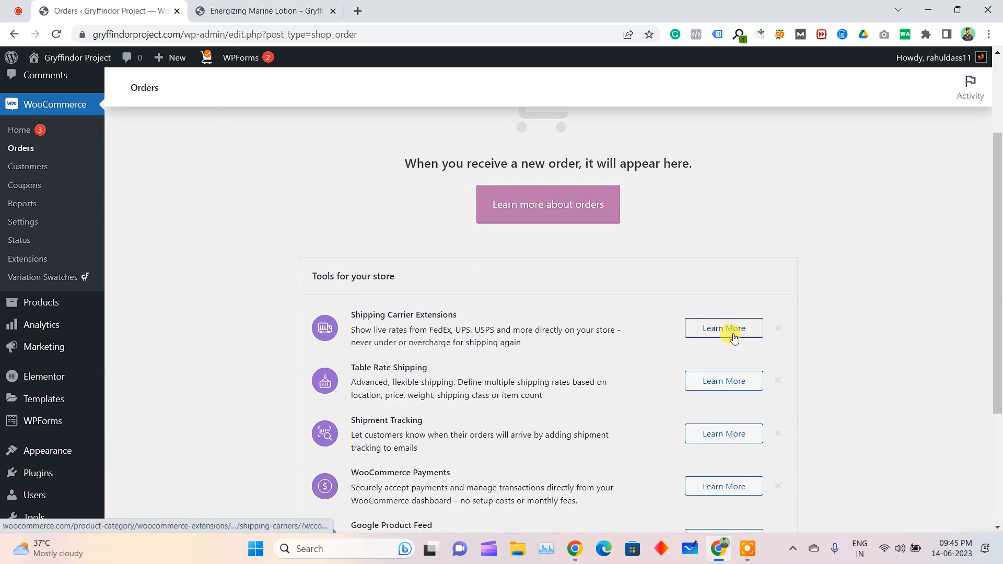
{"action": "scroll", "coordinate": [735, 337], "scroll_direction": "up", "scroll_amount": 3}
Open the WordPress admin dashboard of the doctor's appointment website in a new tab and close the lotion product page
{"action": "key", "text": "ctrl+t"}
{"action": "type", "text": "dra"}
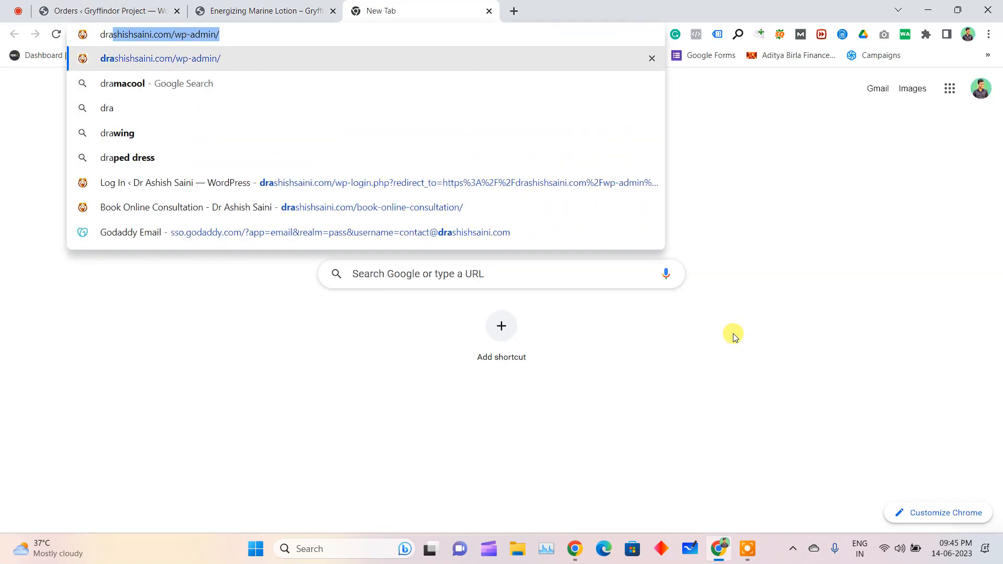
{"action": "key", "text": "Return"}
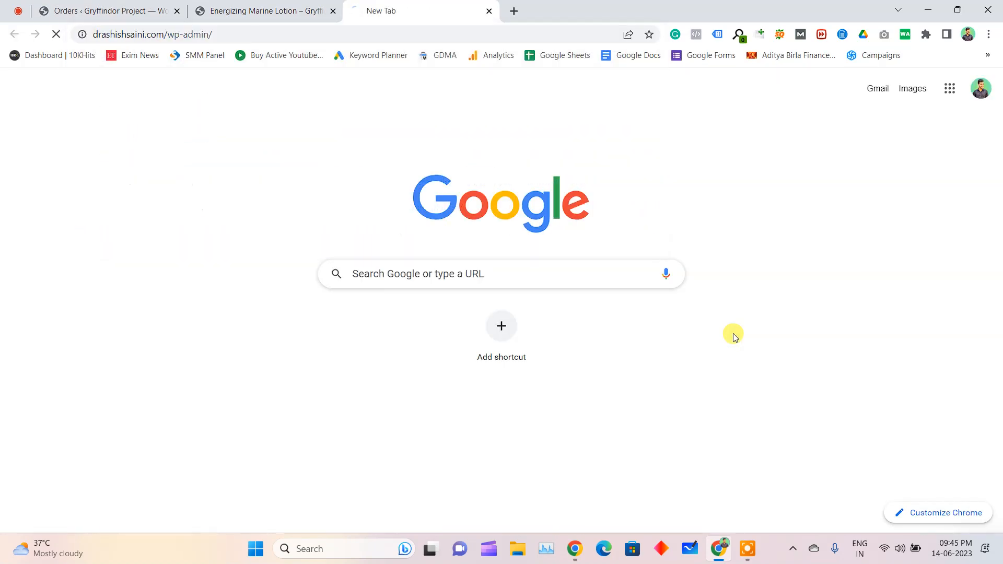
{"action": "left_click", "coordinate": [251, 7]}
{"action": "left_click", "coordinate": [84, 194]}
{"action": "left_click", "coordinate": [53, 12]}
{"action": "left_click", "coordinate": [251, 10]}
{"action": "key", "text": "ctrl+w"}
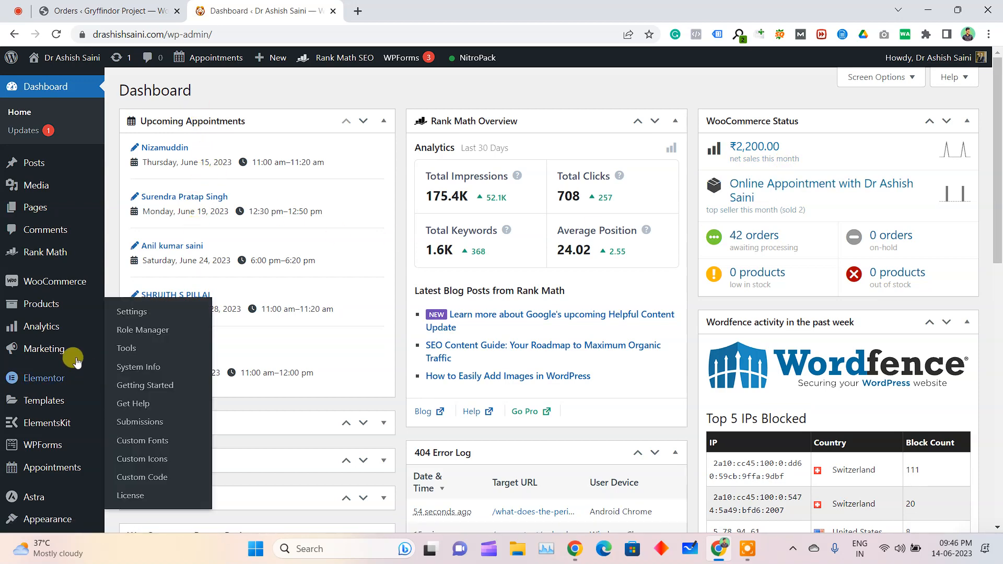
Open the appointment website's WooCommerce orders and look through the order list and statuses
{"action": "mouse_move", "coordinate": [58, 285]}
{"action": "left_click", "coordinate": [149, 312]}
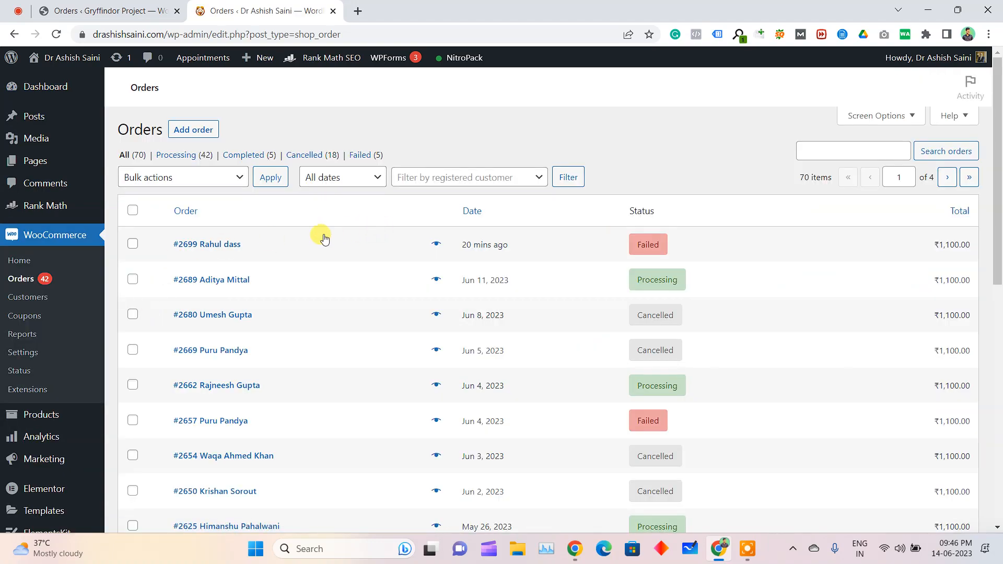
{"action": "scroll", "coordinate": [324, 239], "scroll_direction": "down", "scroll_amount": 10}
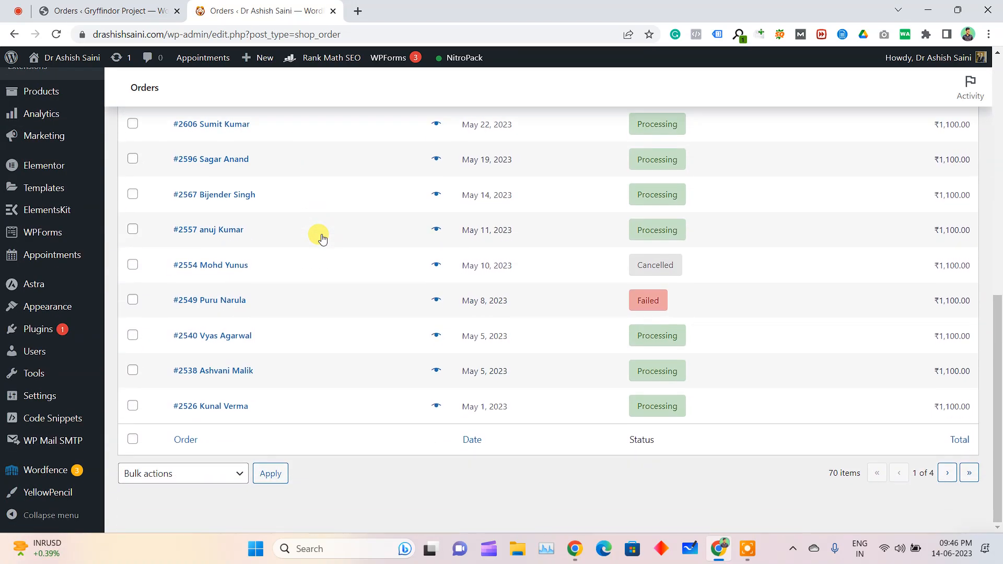
{"action": "scroll", "coordinate": [321, 238], "scroll_direction": "up", "scroll_amount": 10}
Open the processing order dated Jun 11, 2023 and review its billing and purchased item details
{"action": "left_click", "coordinate": [225, 285]}
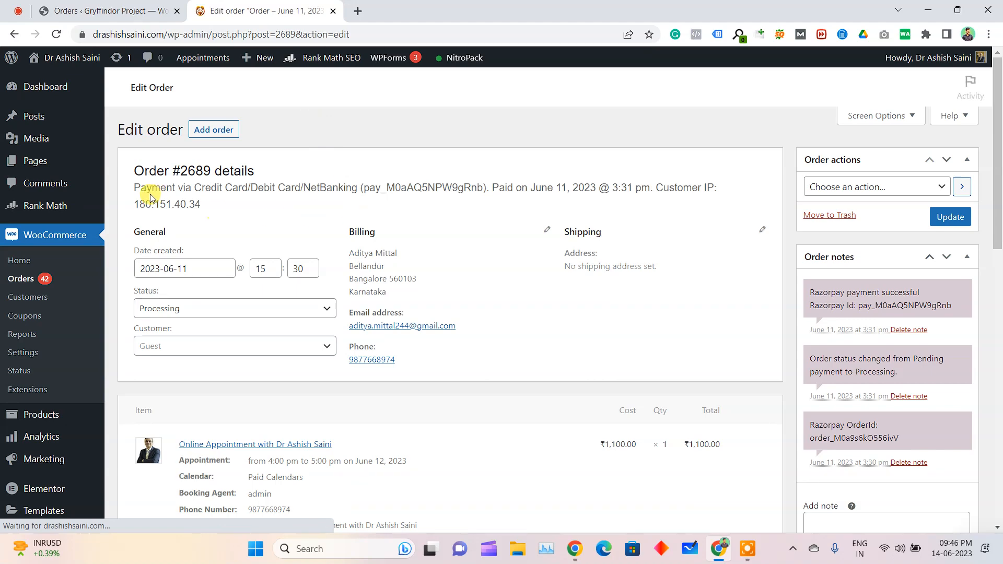
{"action": "left_click_drag", "start_coordinate": [344, 243], "coordinate": [405, 293]}
{"action": "left_click", "coordinate": [406, 291]}
{"action": "scroll", "coordinate": [392, 303], "scroll_direction": "down", "scroll_amount": 1}
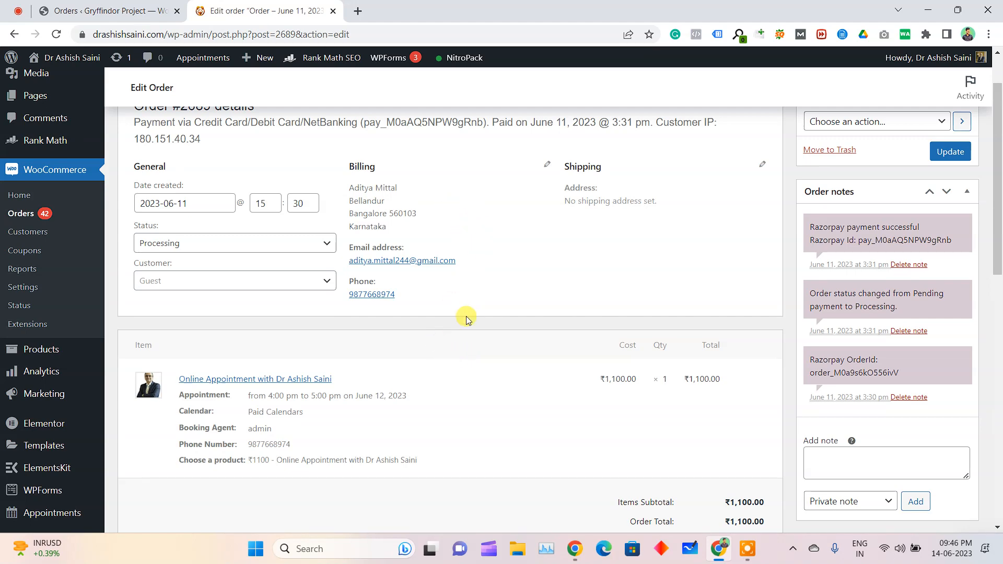
{"action": "scroll", "coordinate": [586, 331], "scroll_direction": "up", "scroll_amount": 1}
View the order's available actions, then examine its payment totals and custom fields without changing anything
{"action": "left_click", "coordinate": [832, 192]}
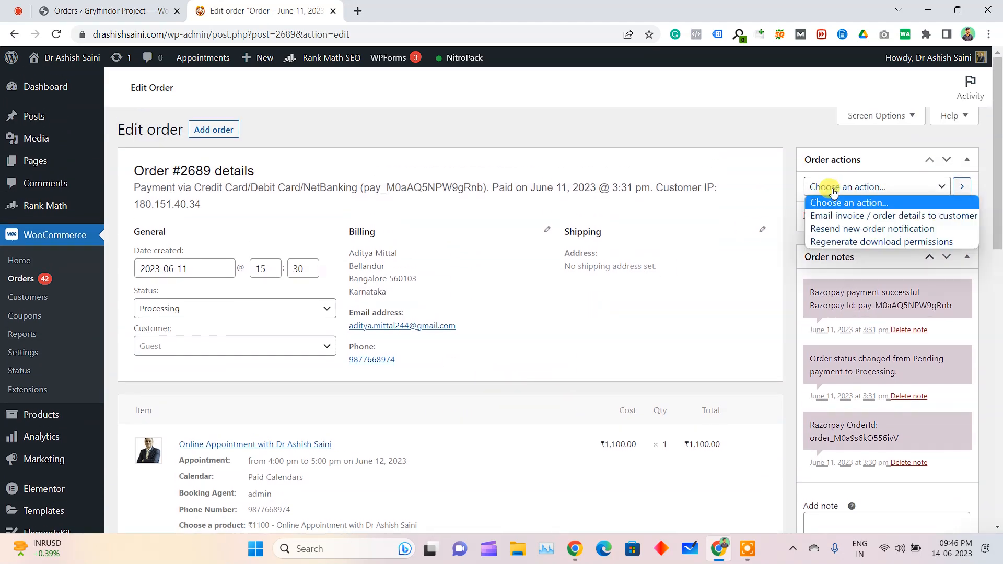
{"action": "left_click", "coordinate": [701, 253]}
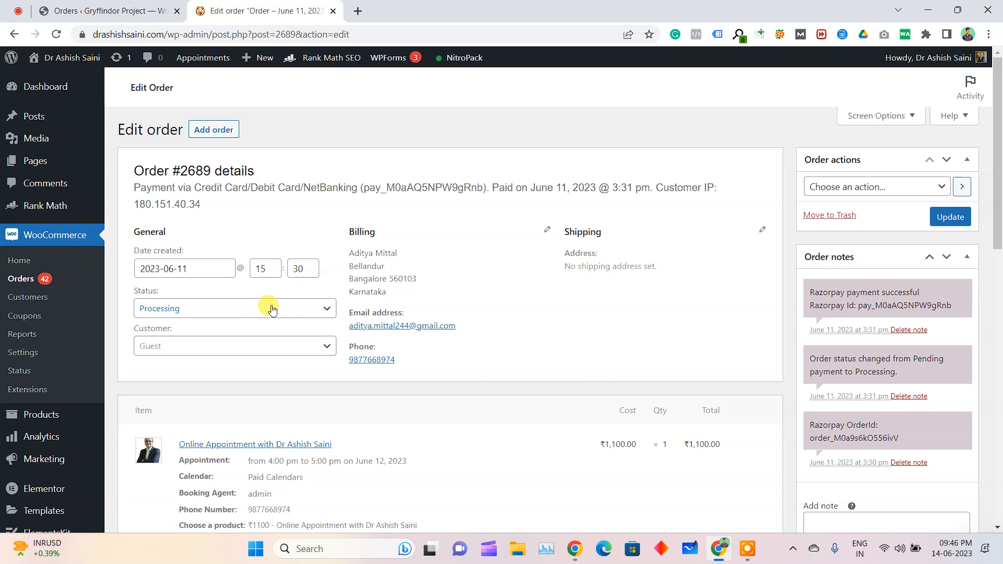
{"action": "scroll", "coordinate": [454, 280], "scroll_direction": "down", "scroll_amount": 5}
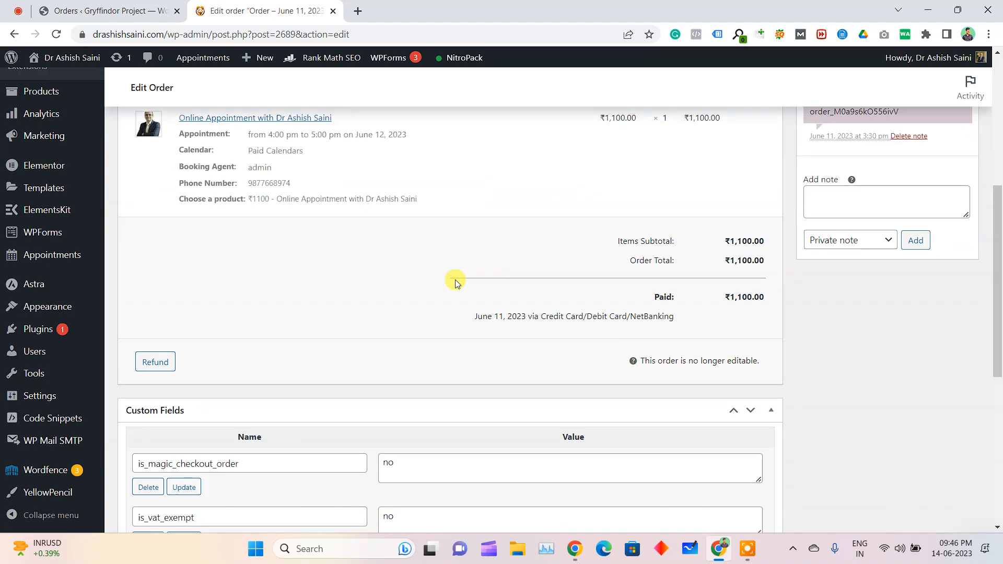
{"action": "scroll", "coordinate": [456, 283], "scroll_direction": "down", "scroll_amount": 4}
{"action": "scroll", "coordinate": [456, 283], "scroll_direction": "up", "scroll_amount": 10}
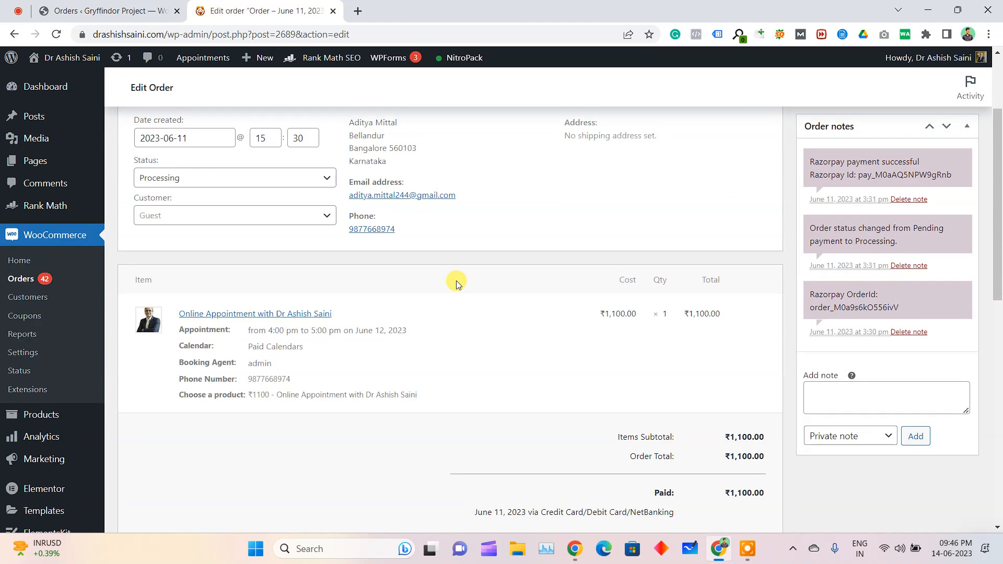
View the status options available for the order, leaving the status as Processing
{"action": "left_click_drag", "start_coordinate": [130, 294], "coordinate": [166, 294]}
{"action": "left_click", "coordinate": [163, 309]}
{"action": "left_click", "coordinate": [160, 318]}
{"action": "left_click", "coordinate": [160, 312]}
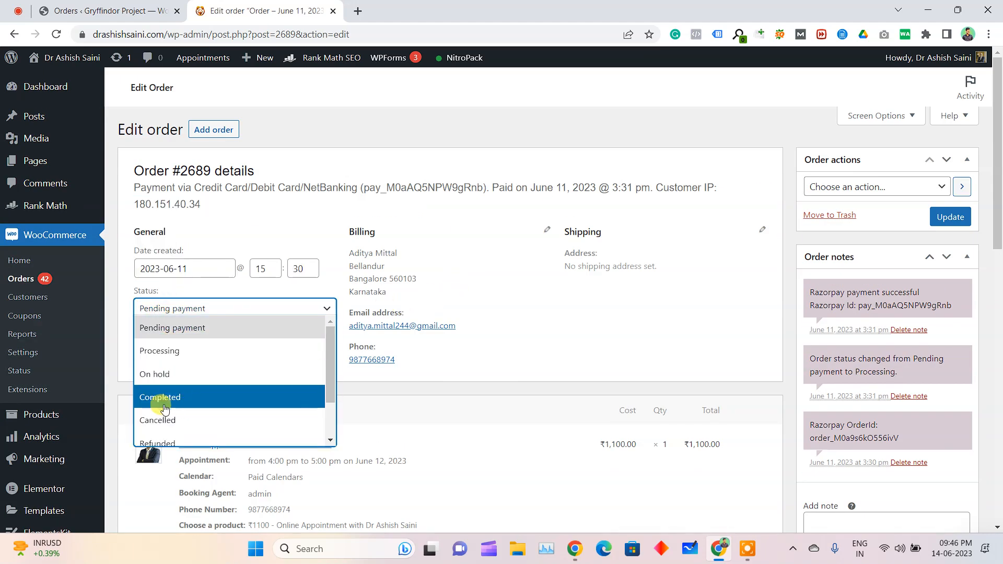
{"action": "left_click", "coordinate": [645, 298]}
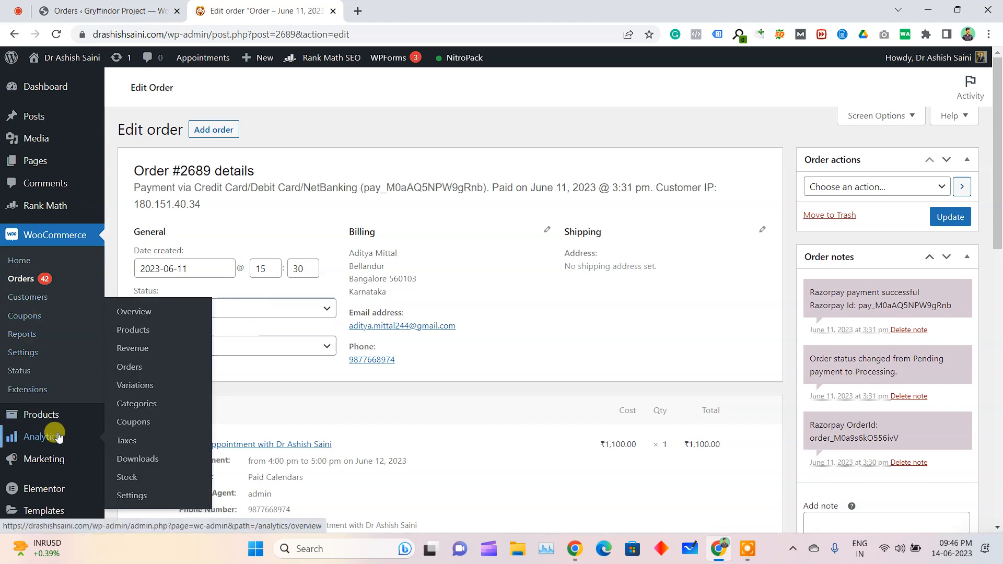
Open the appointment website's analytics overview and look through its month-to-date performance figures and charts
{"action": "left_click", "coordinate": [166, 314]}
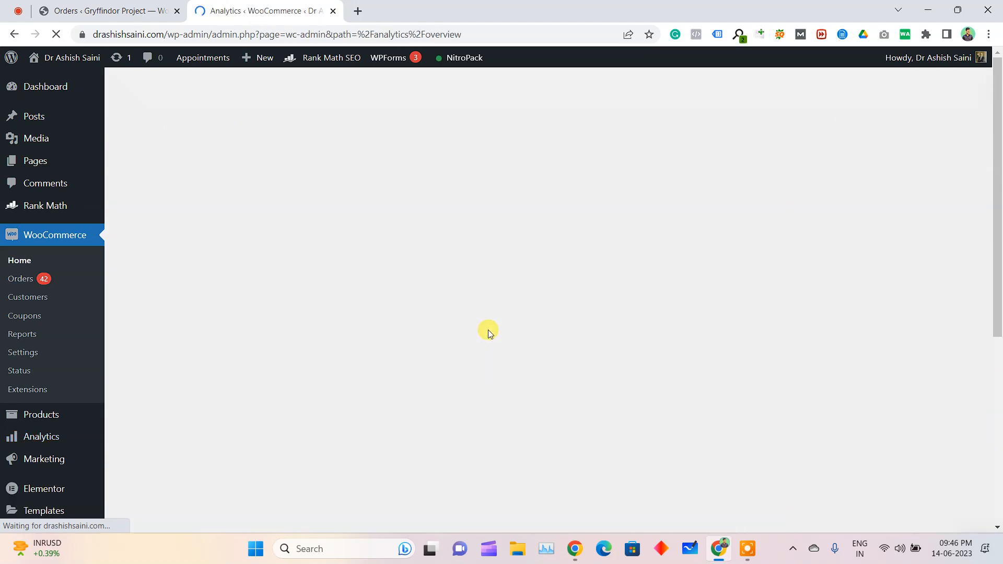
{"action": "scroll", "coordinate": [558, 347], "scroll_direction": "down", "scroll_amount": 3}
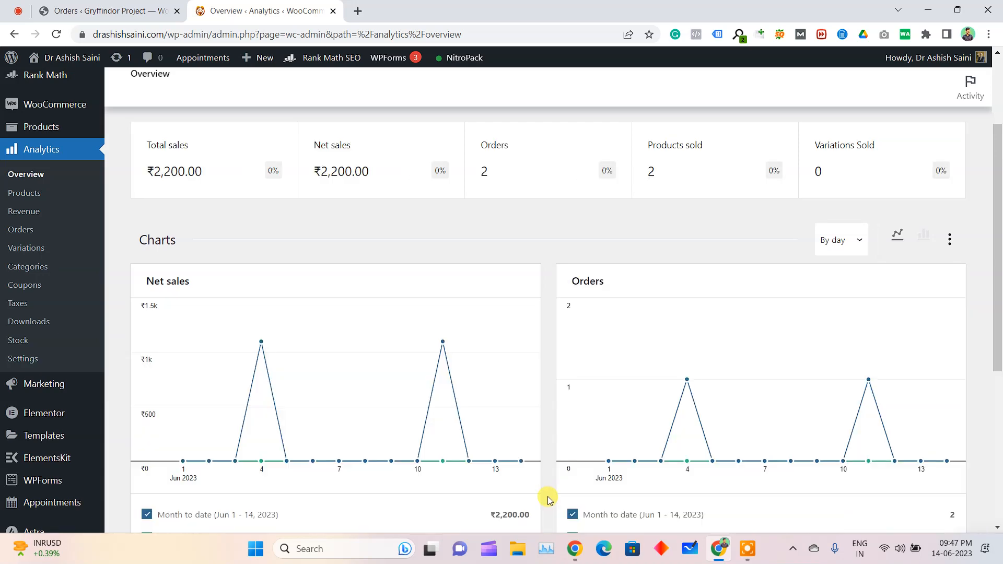
{"action": "scroll", "coordinate": [157, 165], "scroll_direction": "up", "scroll_amount": 3}
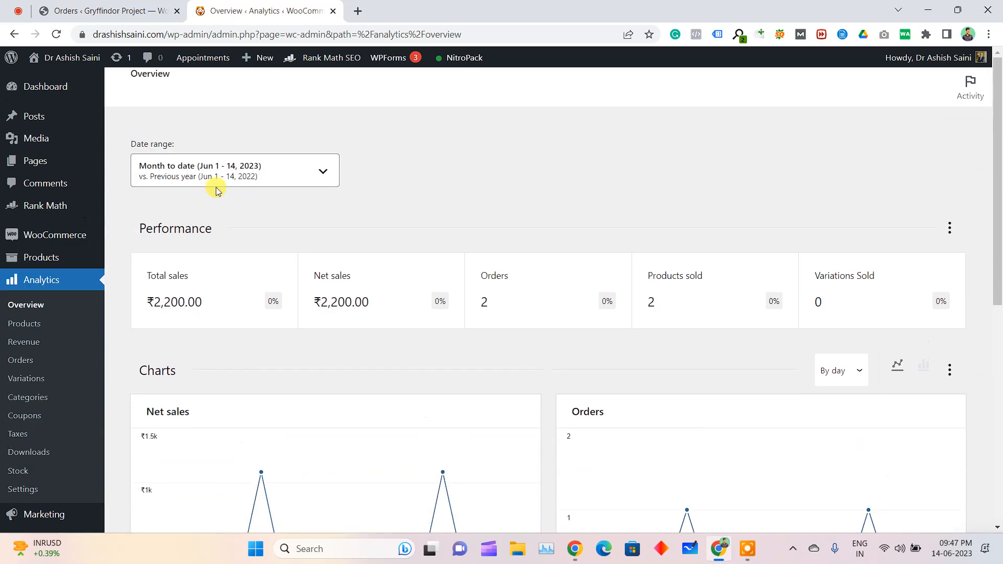
Set the analytics date range to Last year and review the performance figures, sales and order charts, and leaderboards
{"action": "left_click", "coordinate": [279, 168]}
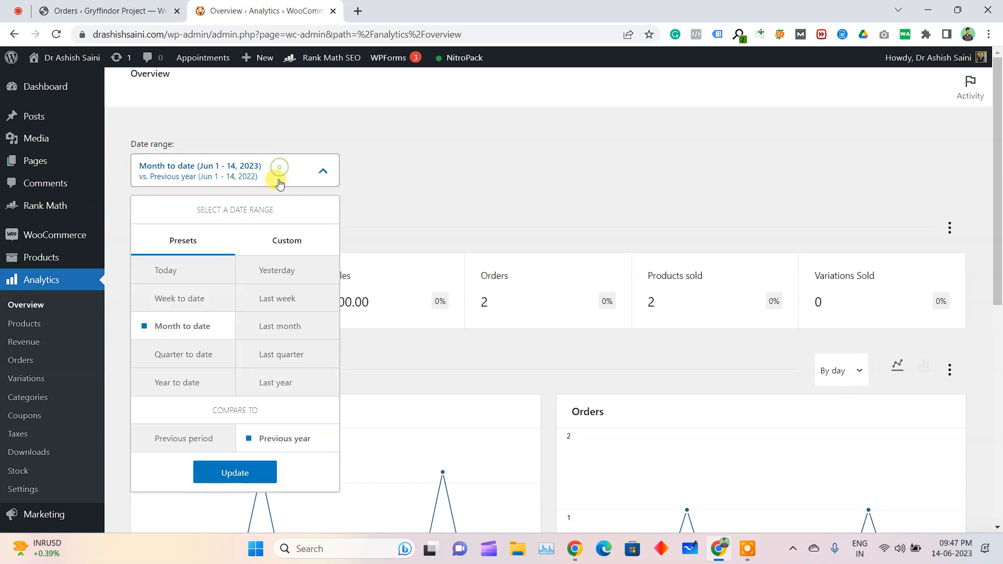
{"action": "left_click", "coordinate": [278, 382]}
{"action": "left_click", "coordinate": [257, 479]}
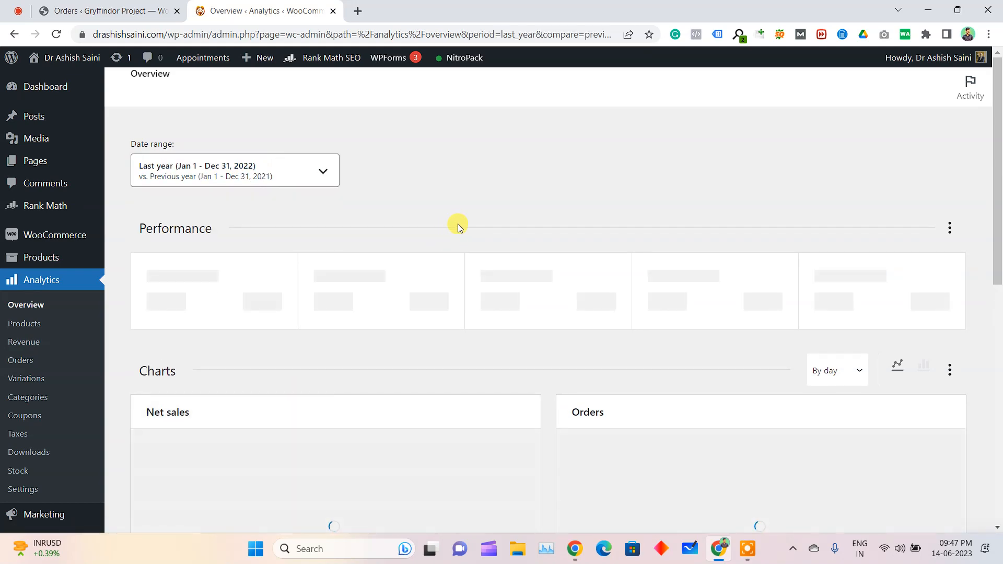
{"action": "scroll", "coordinate": [590, 424], "scroll_direction": "down", "scroll_amount": 2}
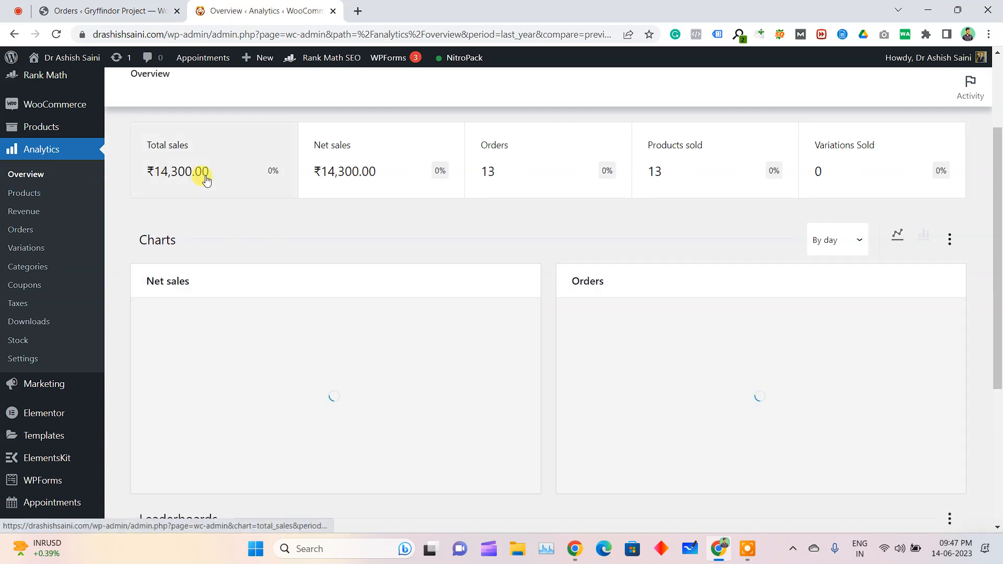
{"action": "scroll", "coordinate": [559, 398], "scroll_direction": "down", "scroll_amount": 4}
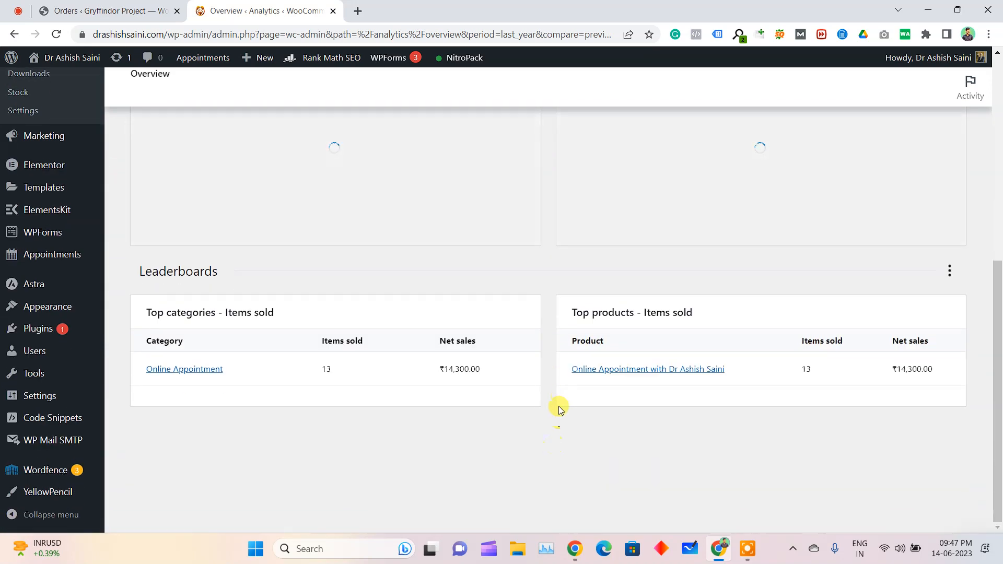
{"action": "scroll", "coordinate": [345, 427], "scroll_direction": "up", "scroll_amount": 4}
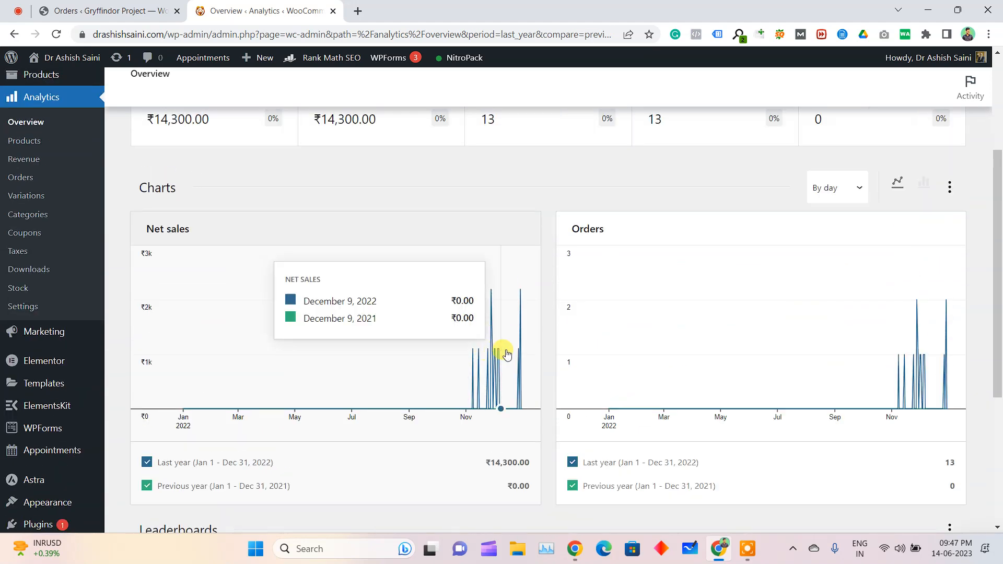
{"action": "scroll", "coordinate": [481, 280], "scroll_direction": "up", "scroll_amount": 3}
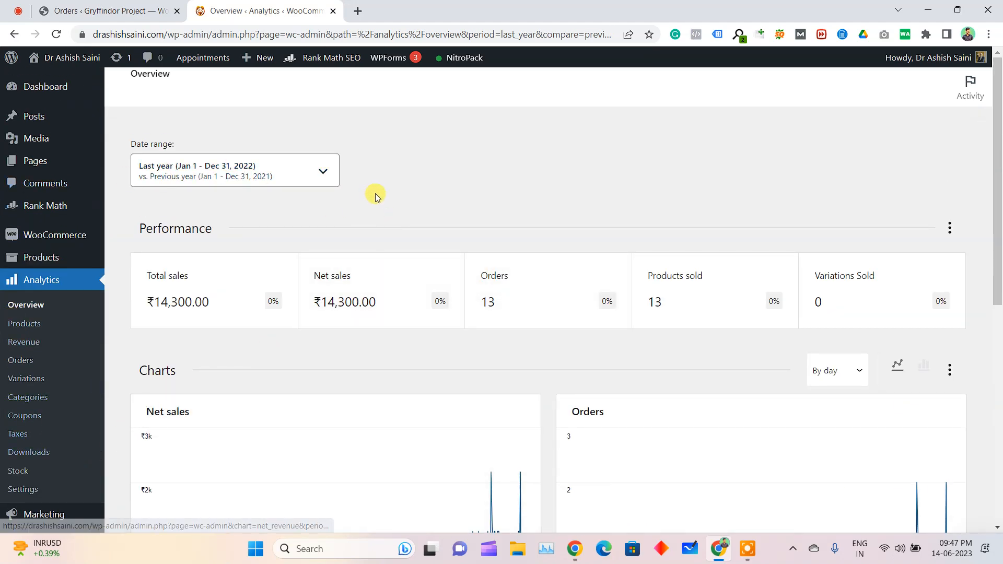
{"action": "right_click", "coordinate": [368, 163]}
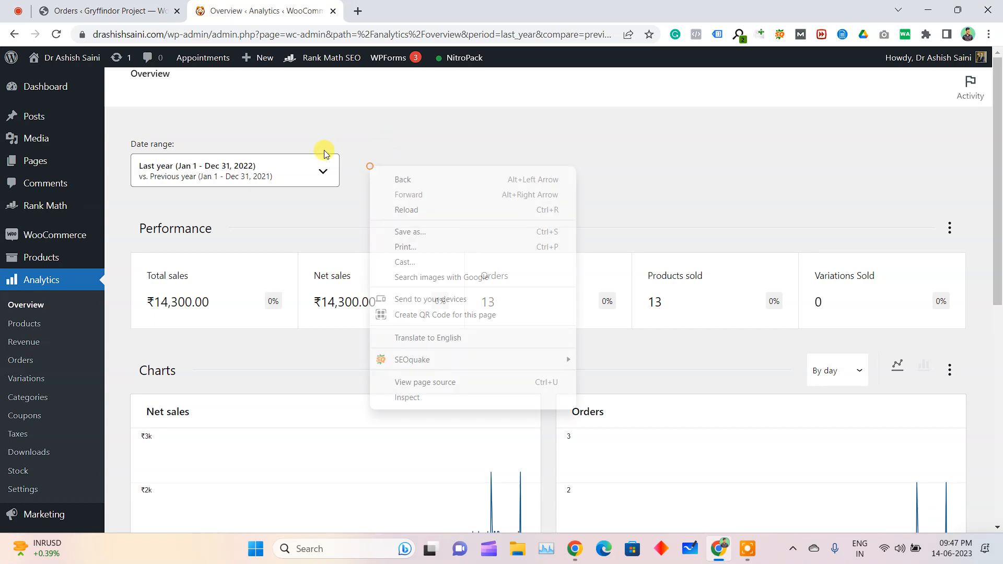
{"action": "left_click", "coordinate": [388, 123]}
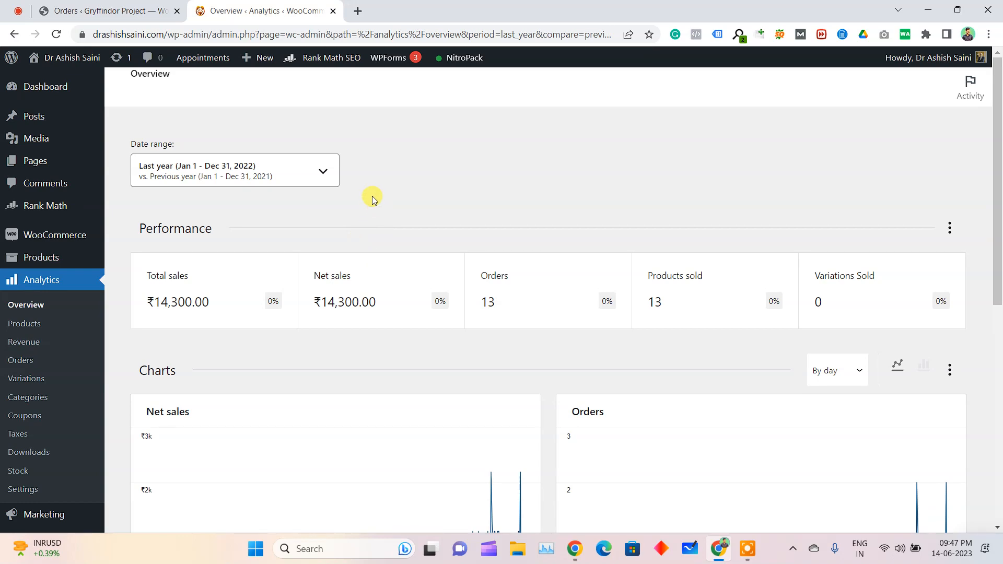
Close the appointment website's analytics page and switch to the Google Meet call
{"action": "left_click", "coordinate": [333, 10]}
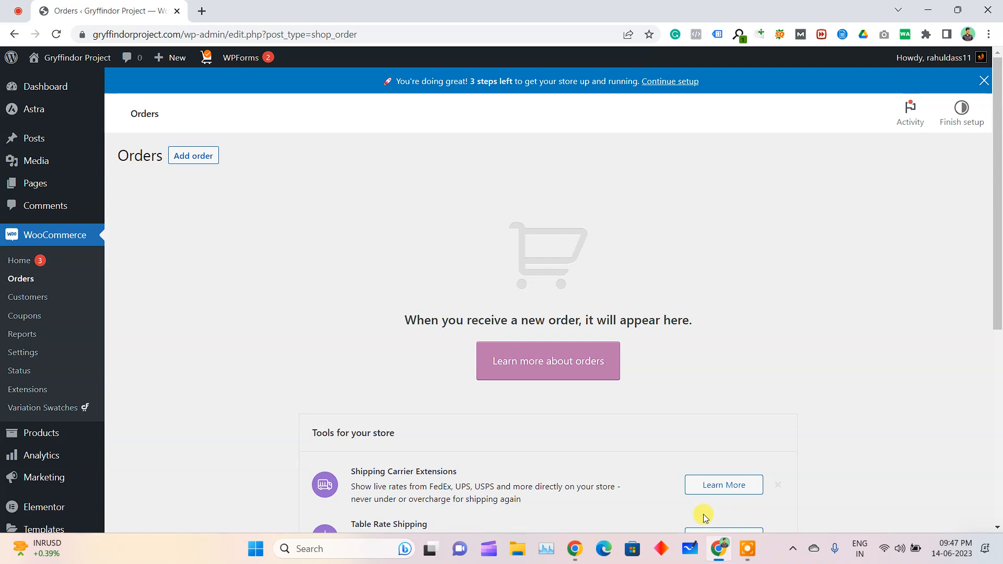
{"action": "left_click", "coordinate": [18, 11]}
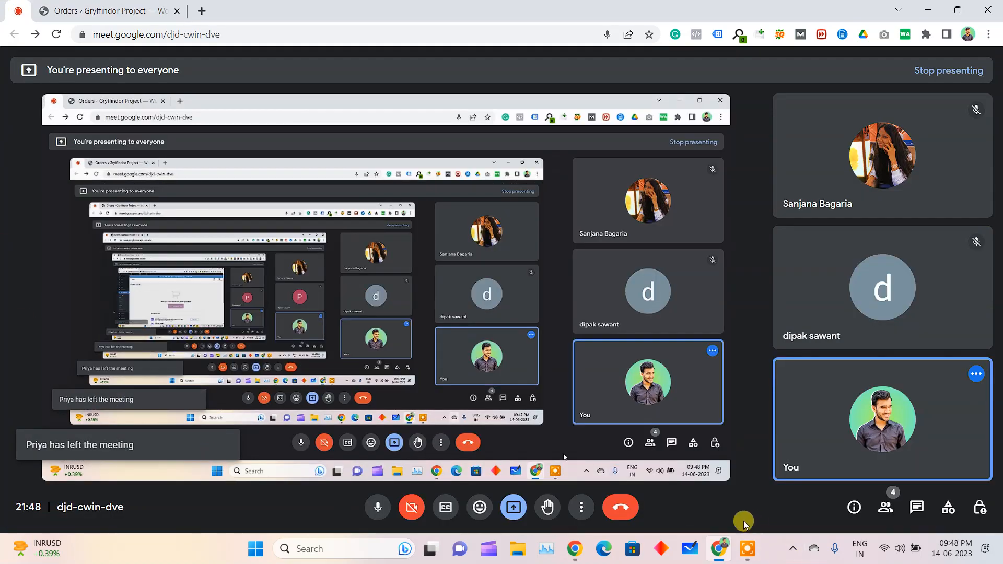